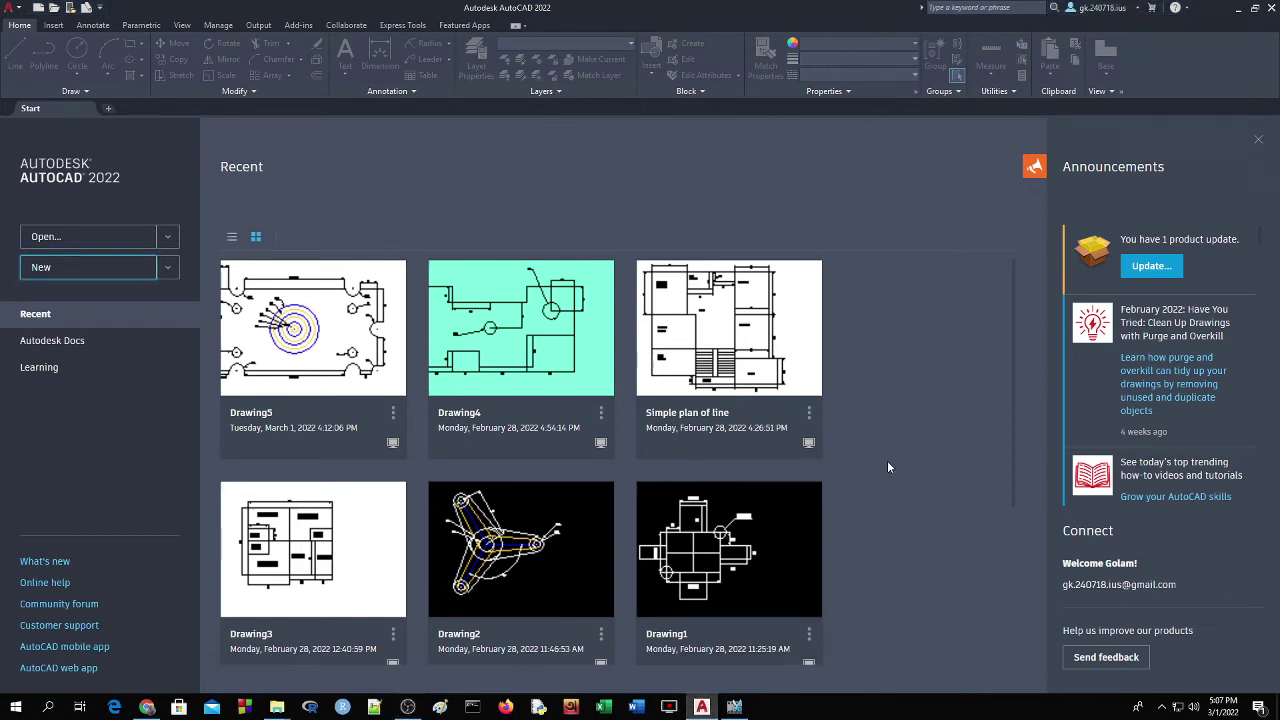
# Create a new drawing with 0.00 length precision and Millimeters insertion scale via UN.
pyautogui.click(96, 278)
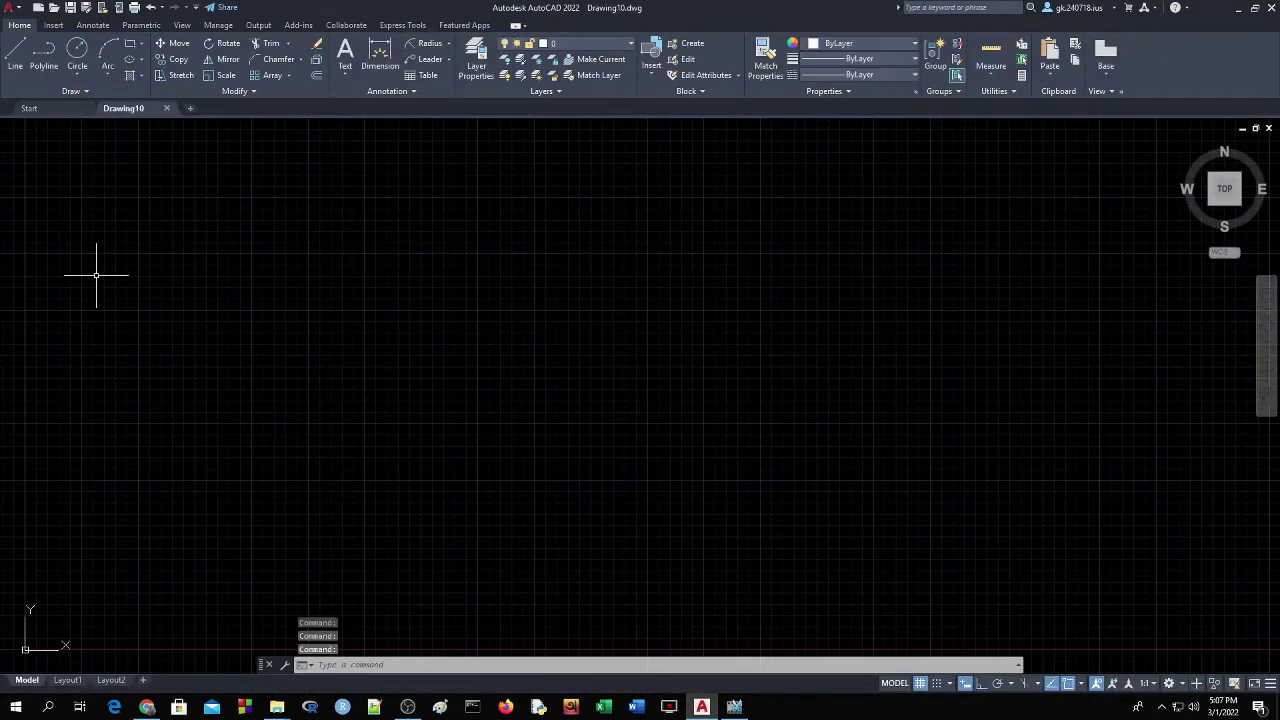
pyautogui.write('UN')
pyautogui.press('Return')
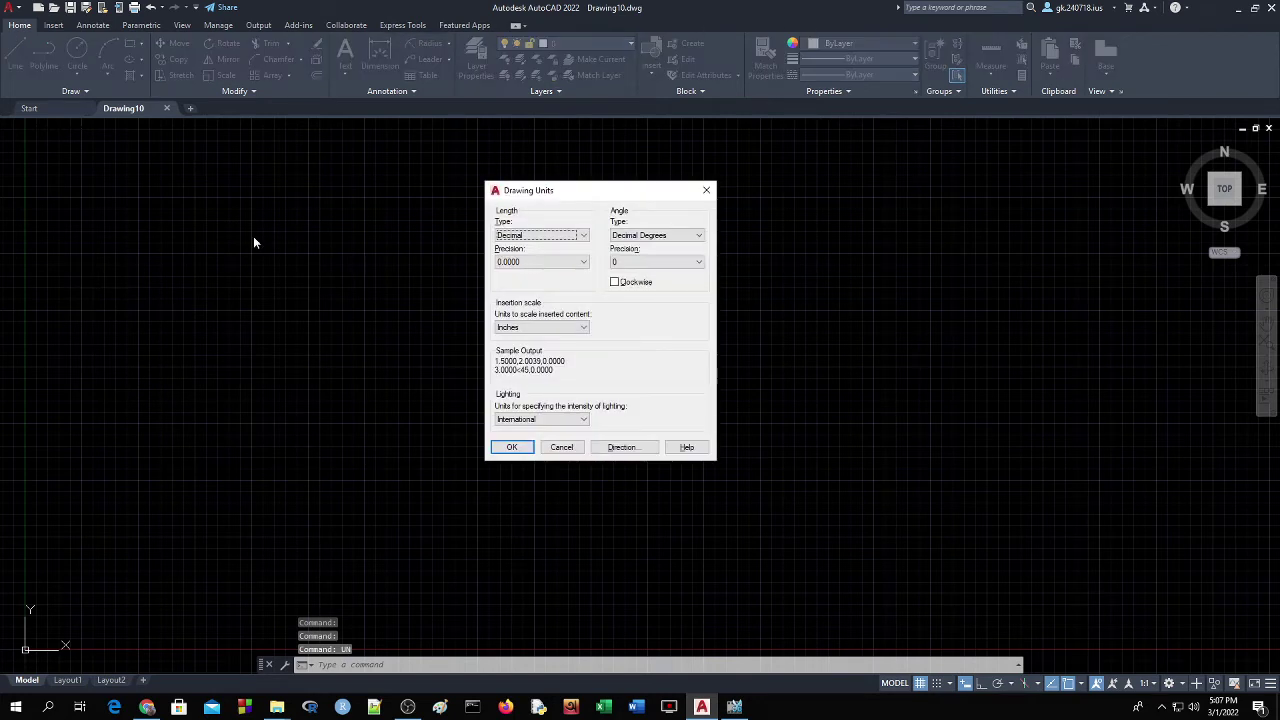
pyautogui.click(502, 261)
pyautogui.click(512, 293)
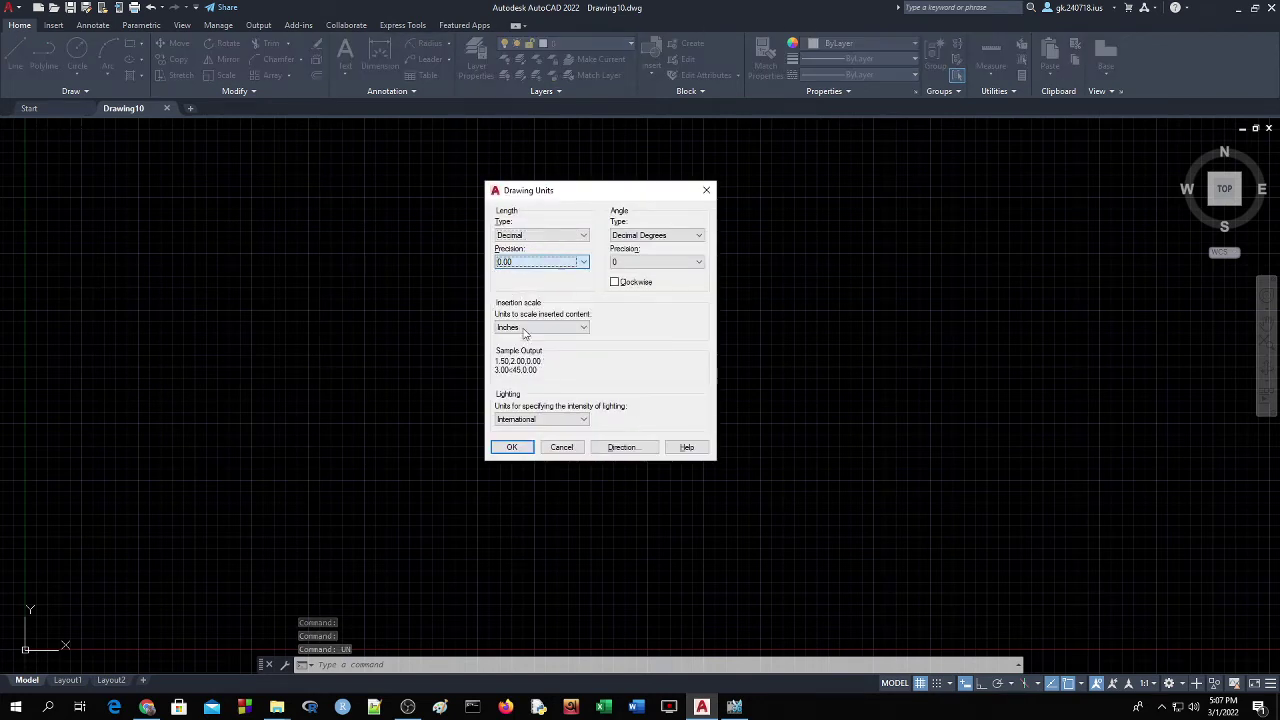
pyautogui.click(540, 327)
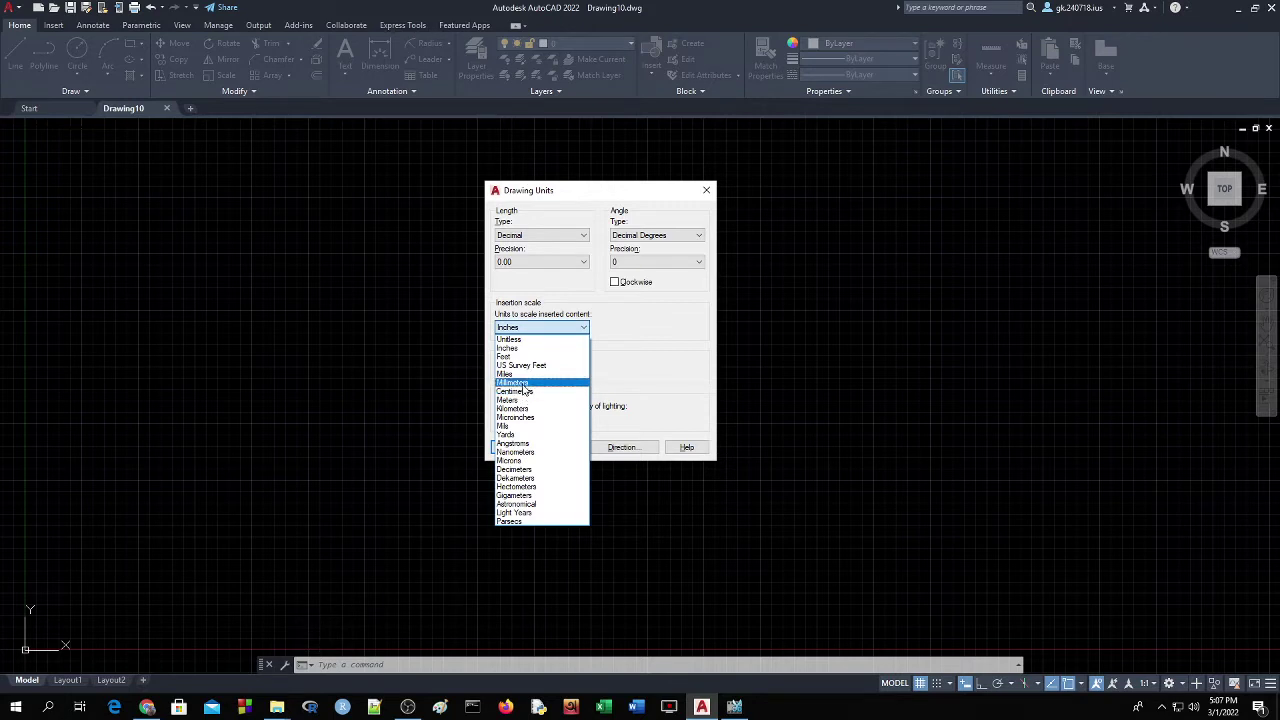
pyautogui.click(526, 385)
pyautogui.click(507, 447)
pyautogui.write('LIM')
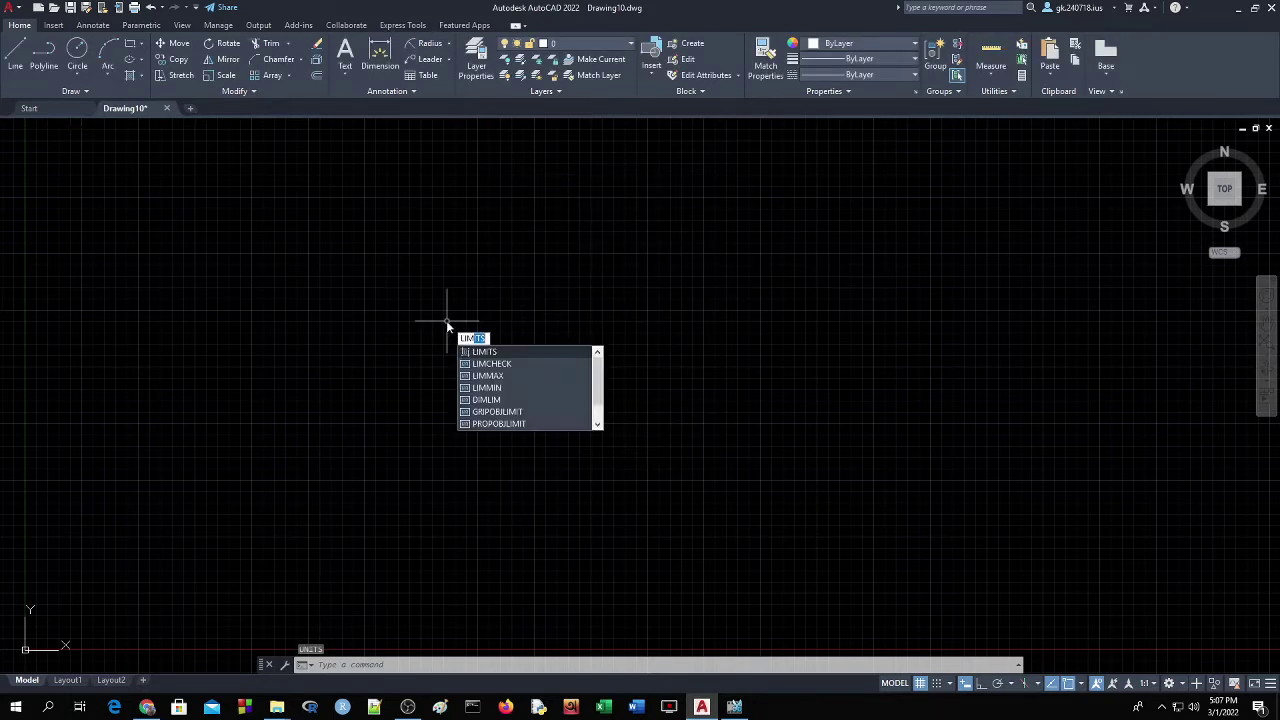
# Set the drawing limits from 0,0 to 100,100.
pyautogui.press('Return')
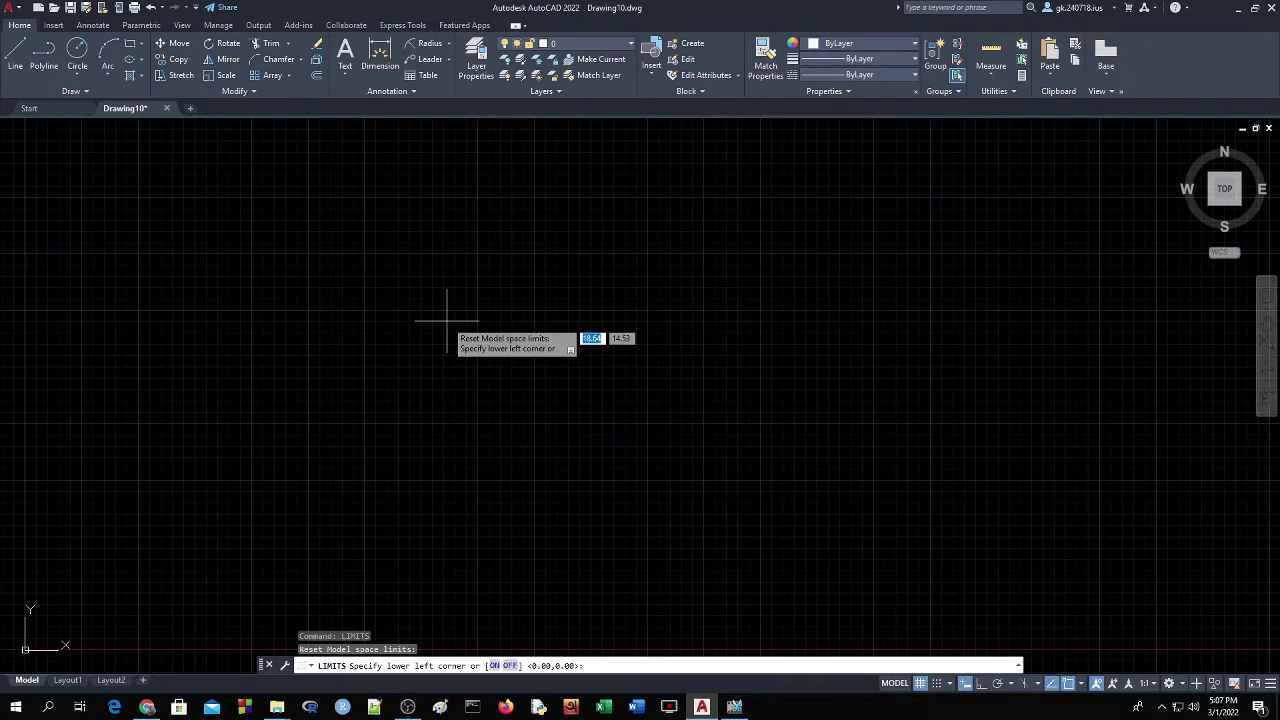
pyautogui.write('0')
pyautogui.press('Tab')
pyautogui.write('0')
pyautogui.press('Return')
pyautogui.write('100')
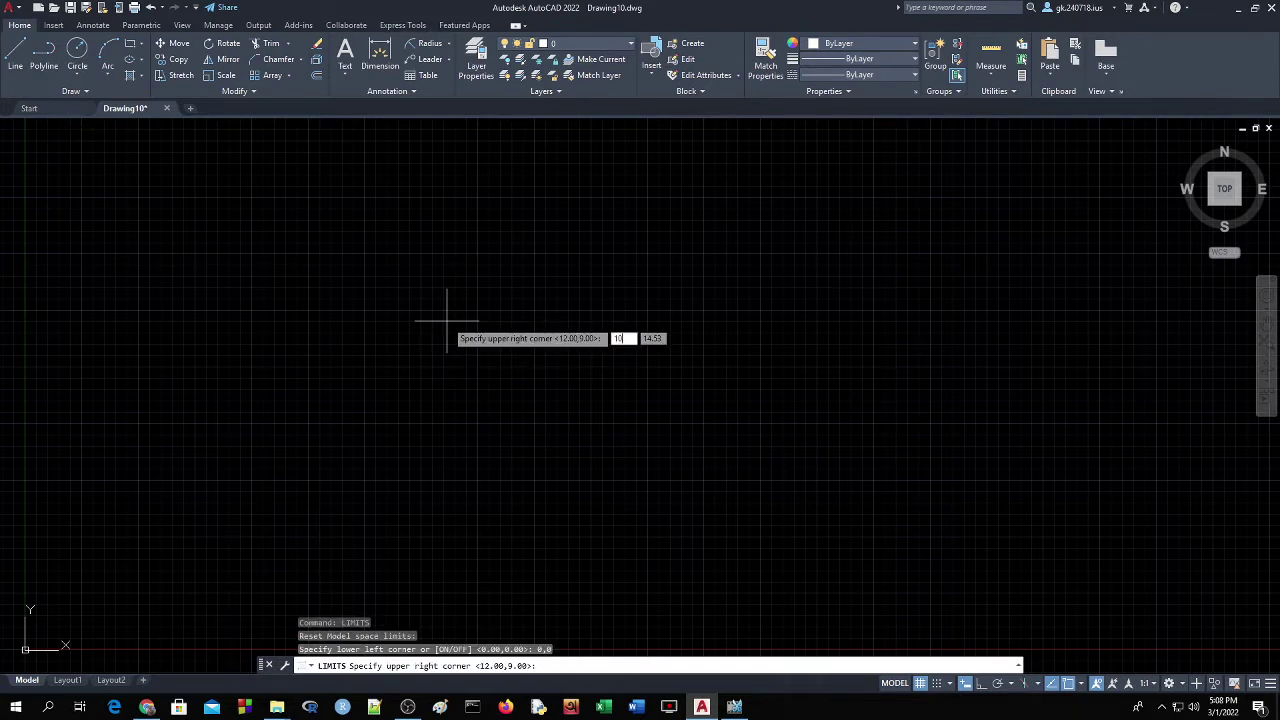
pyautogui.press('Tab')
pyautogui.write('1')
pyautogui.press('Return')
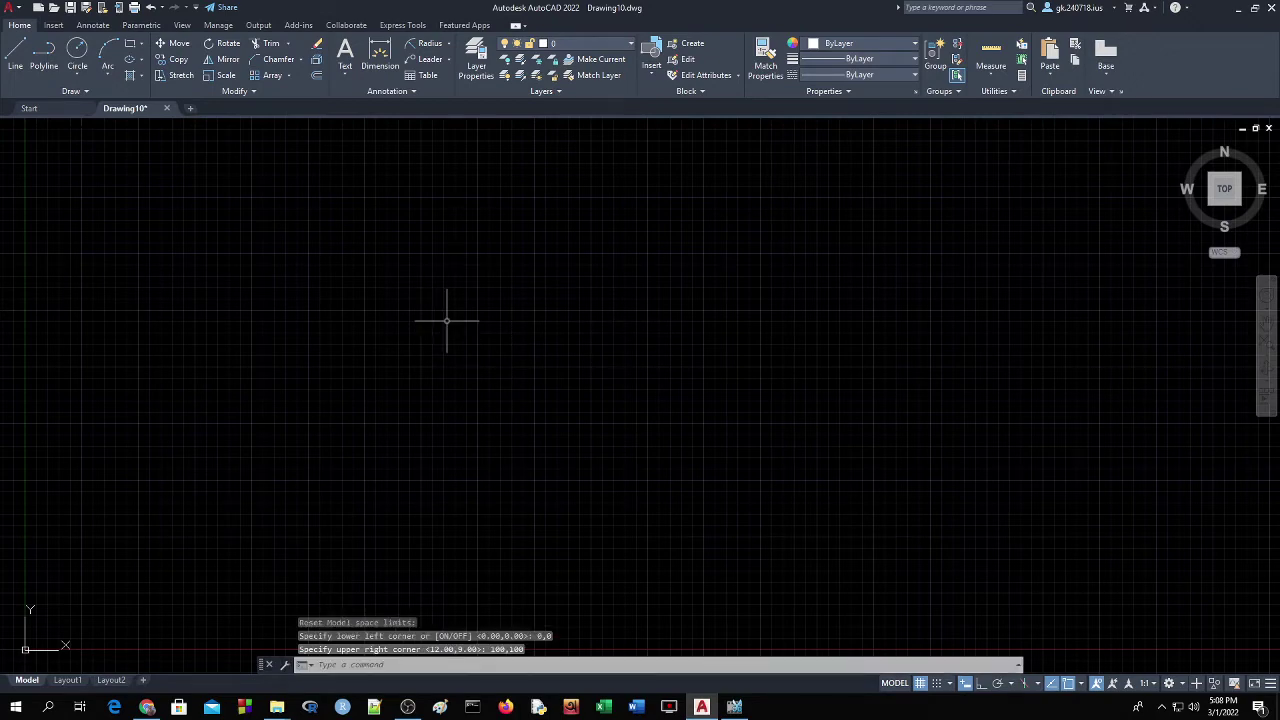
# Zoom All to fit the view to the new limits.
pyautogui.write('z')
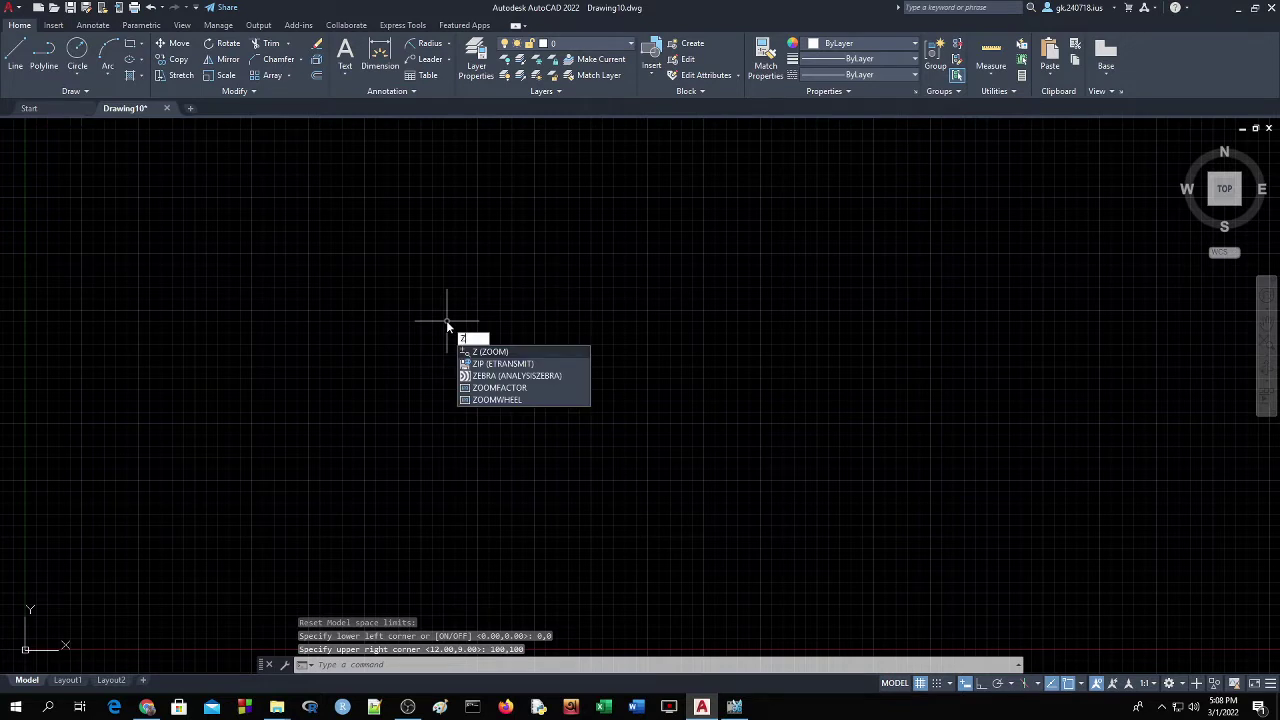
pyautogui.press('Return')
pyautogui.write('a')
pyautogui.press('Return')
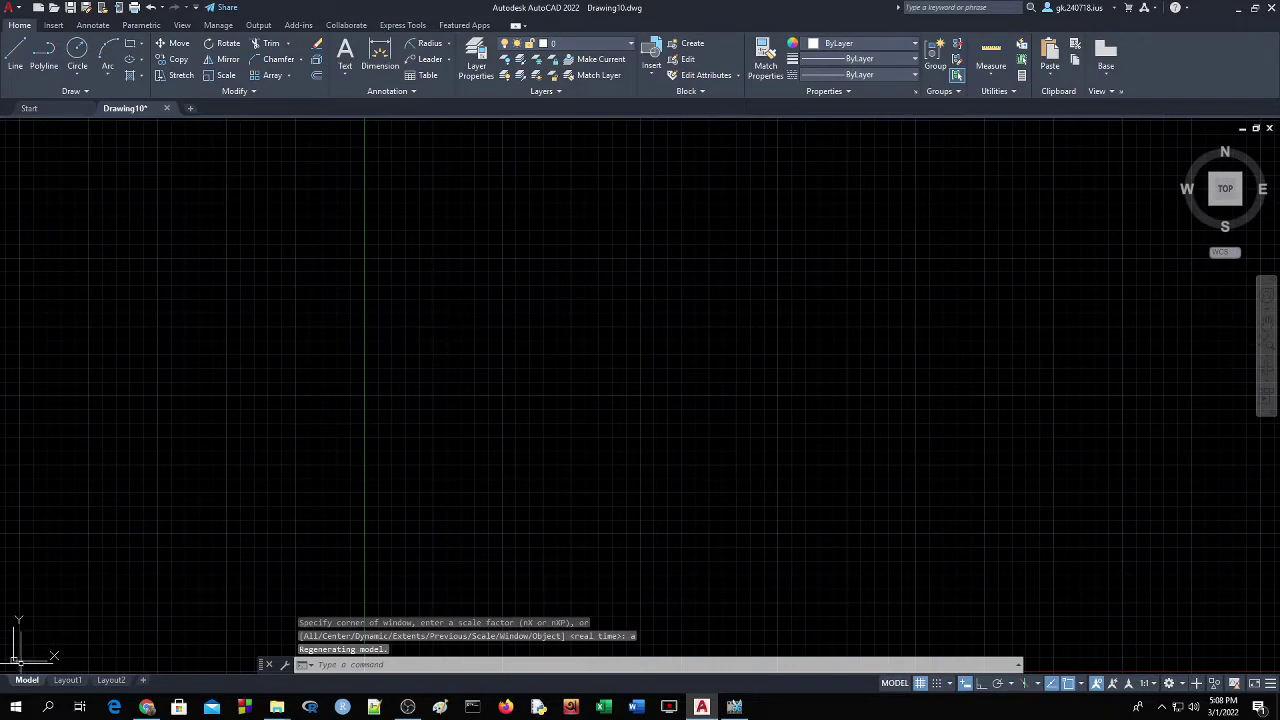
# Drag the UCS origin to the drawing's lower-left corner.
pyautogui.click(17, 658)
pyautogui.click(17, 659)
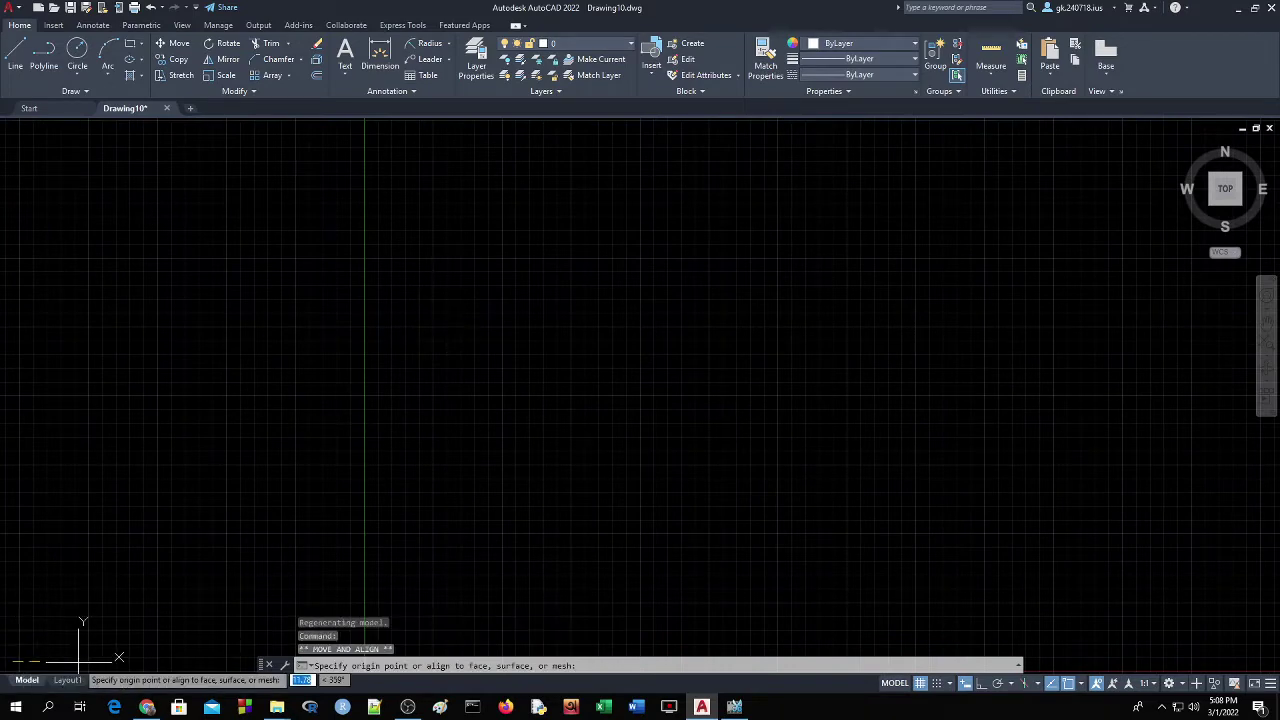
pyautogui.click(11, 661)
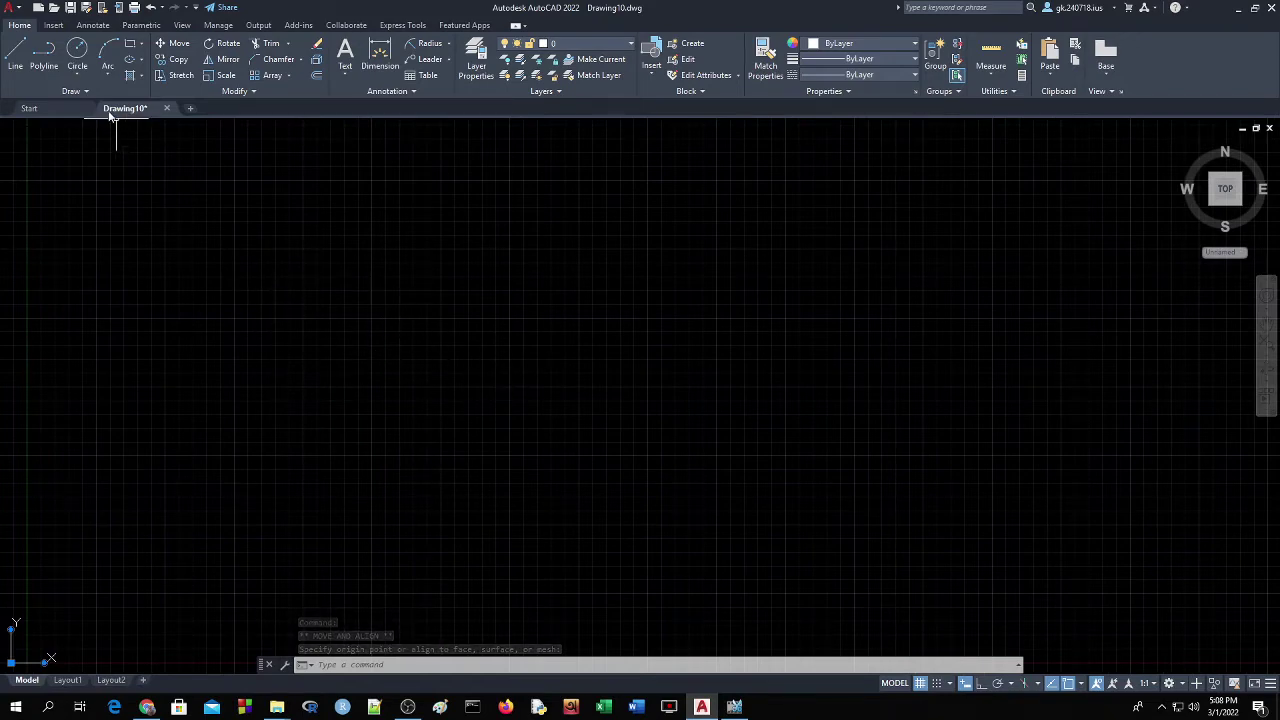
# Draw a trial radius-40 center-radius circle, undo it, and switch Ortho mode on.
pyautogui.click(88, 74)
pyautogui.click(120, 104)
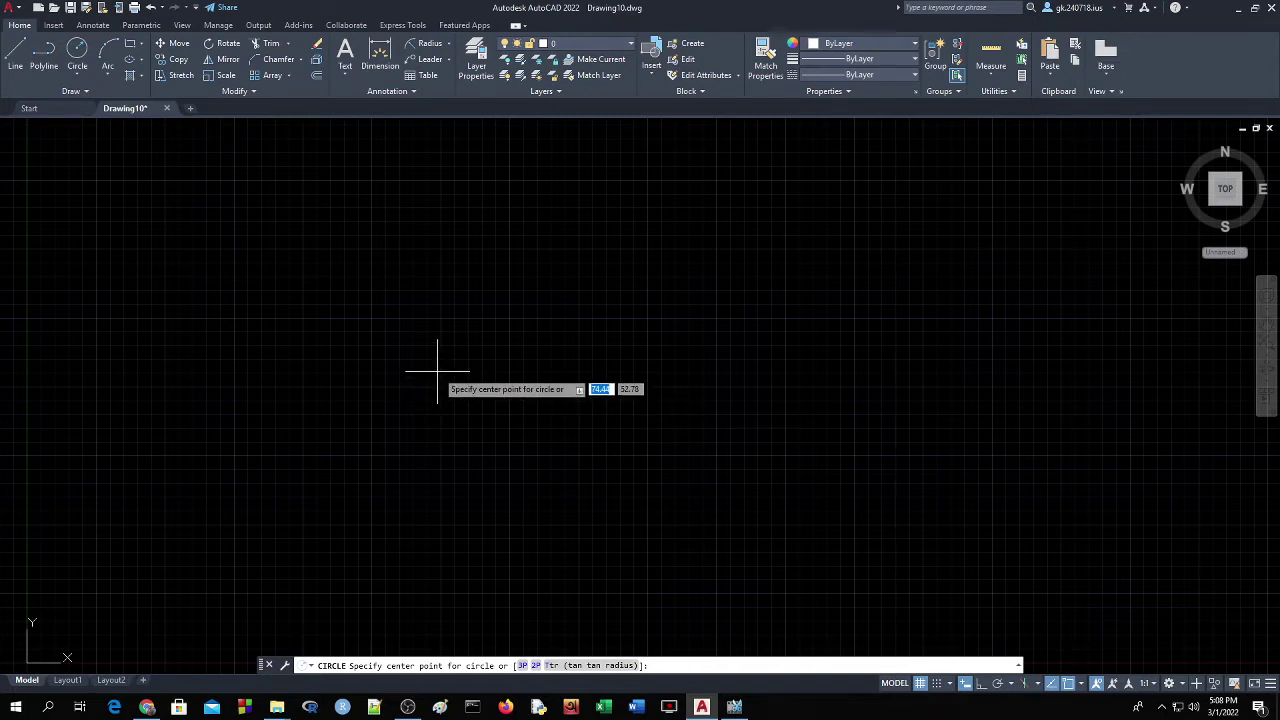
pyautogui.click(441, 379)
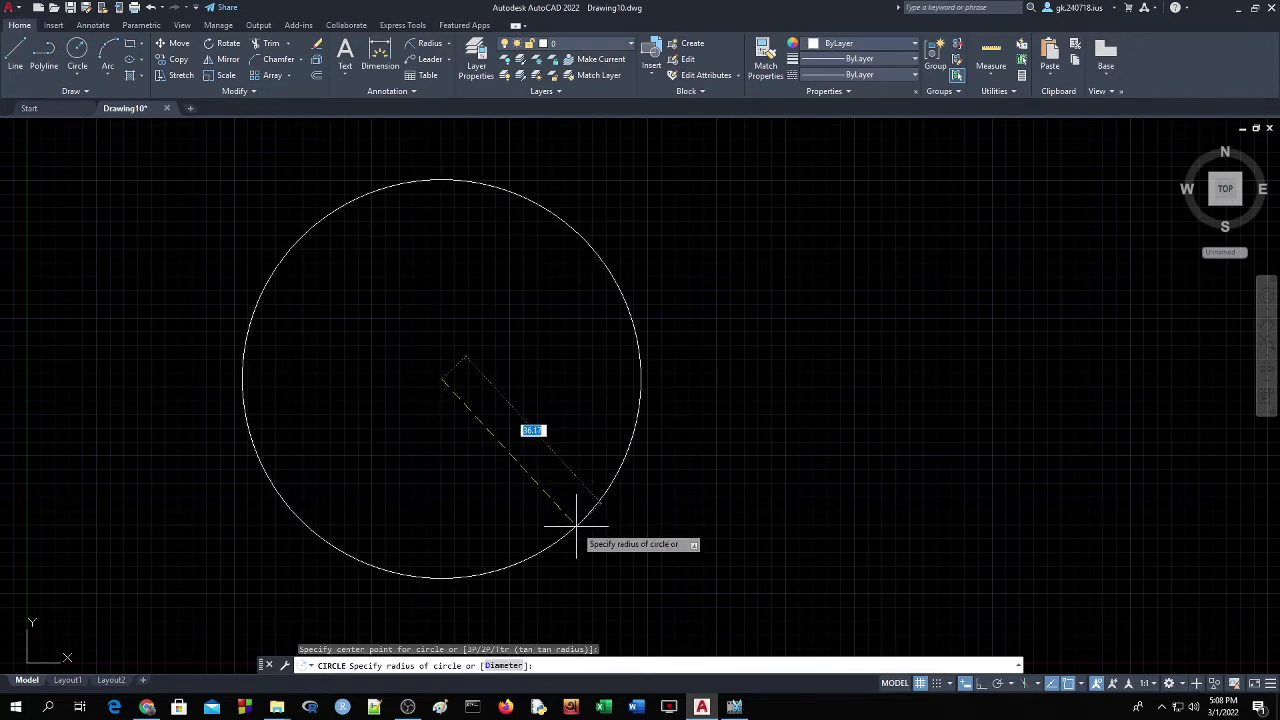
pyautogui.write('40')
pyautogui.press('Return')
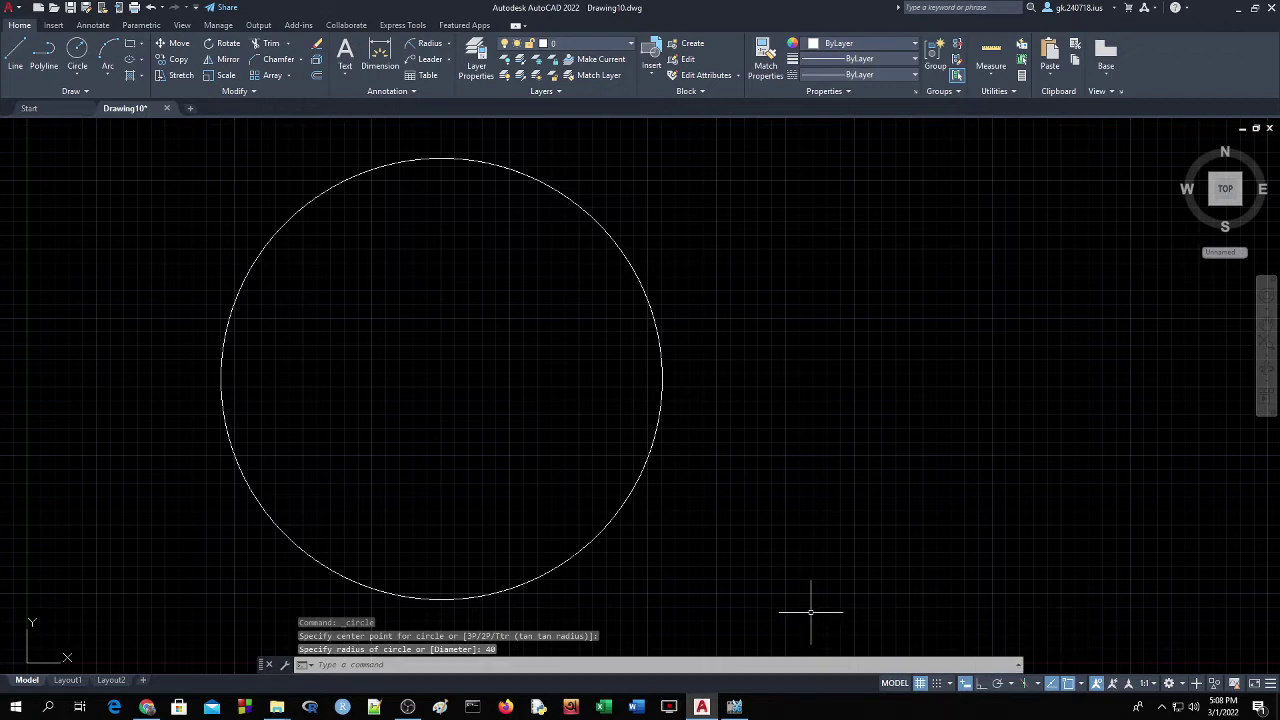
pyautogui.hotkey('ctrl', 'z')
pyautogui.click(981, 684)
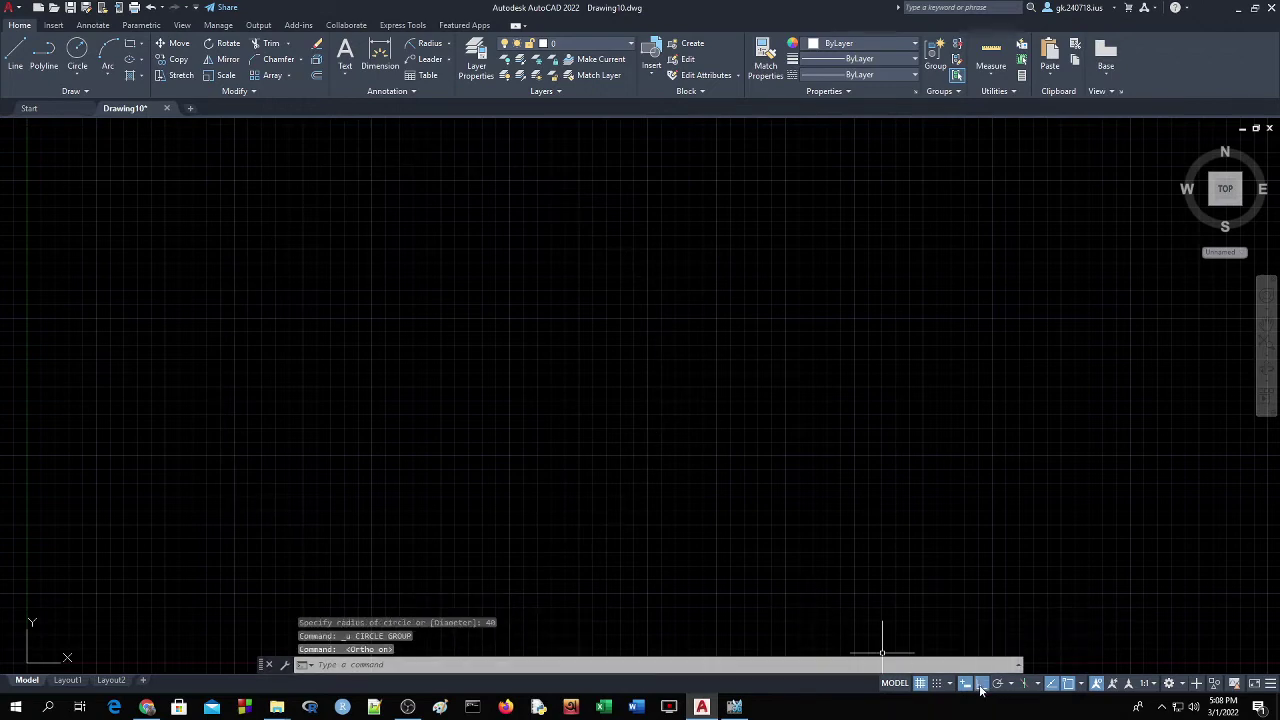
# Draw a circle of radius 40.
pyautogui.click(77, 55)
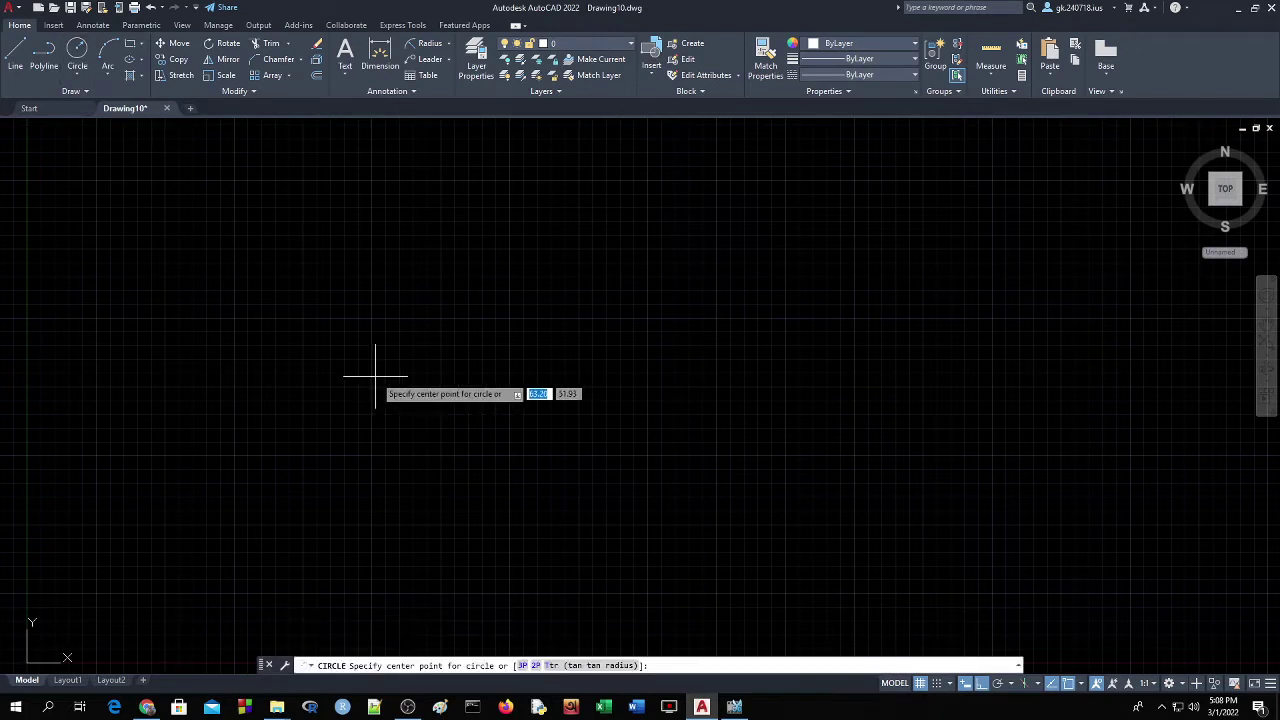
pyautogui.click(434, 364)
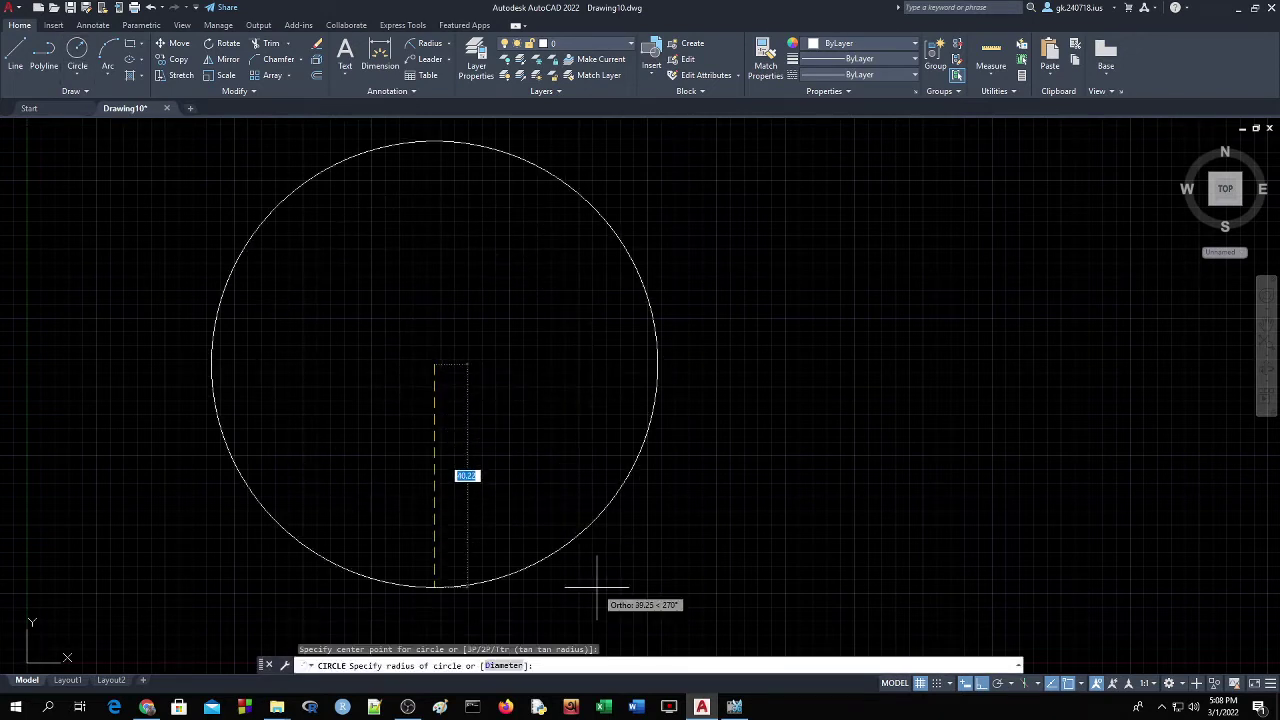
pyautogui.write('40')
pyautogui.press('Return')
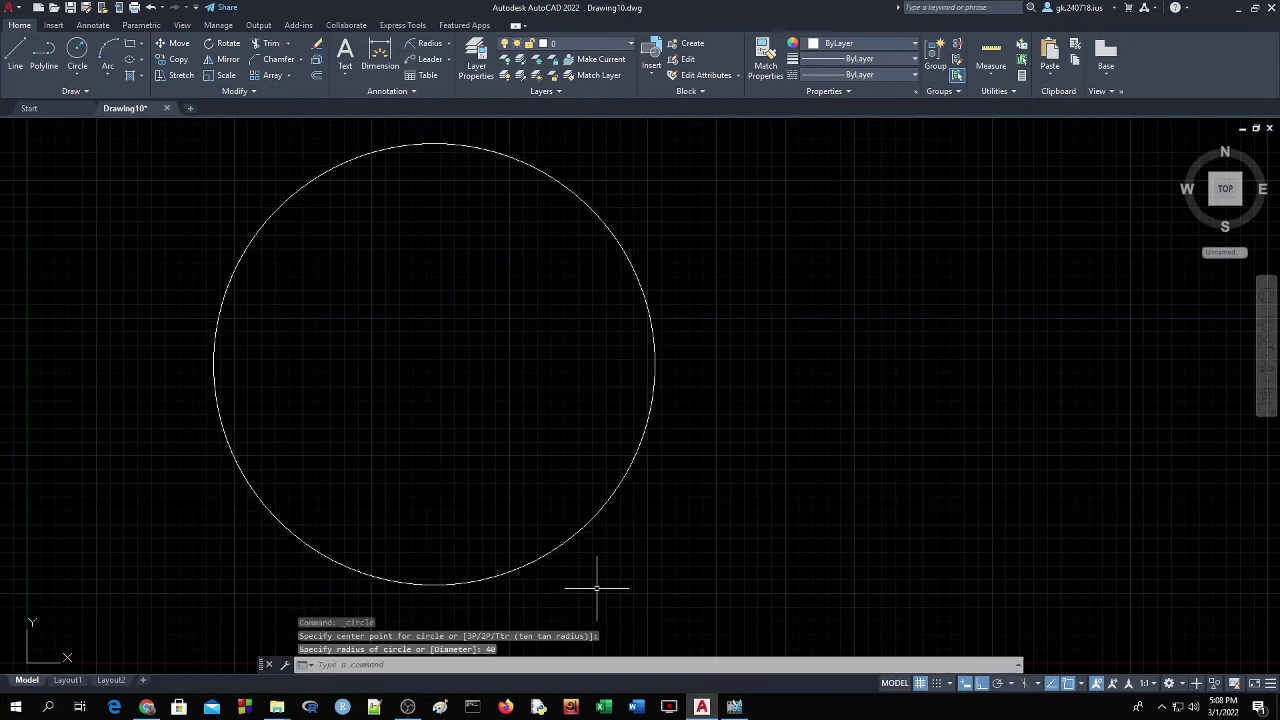
# Switch object snap from Tangent to Quadrant.
pyautogui.click(1082, 685)
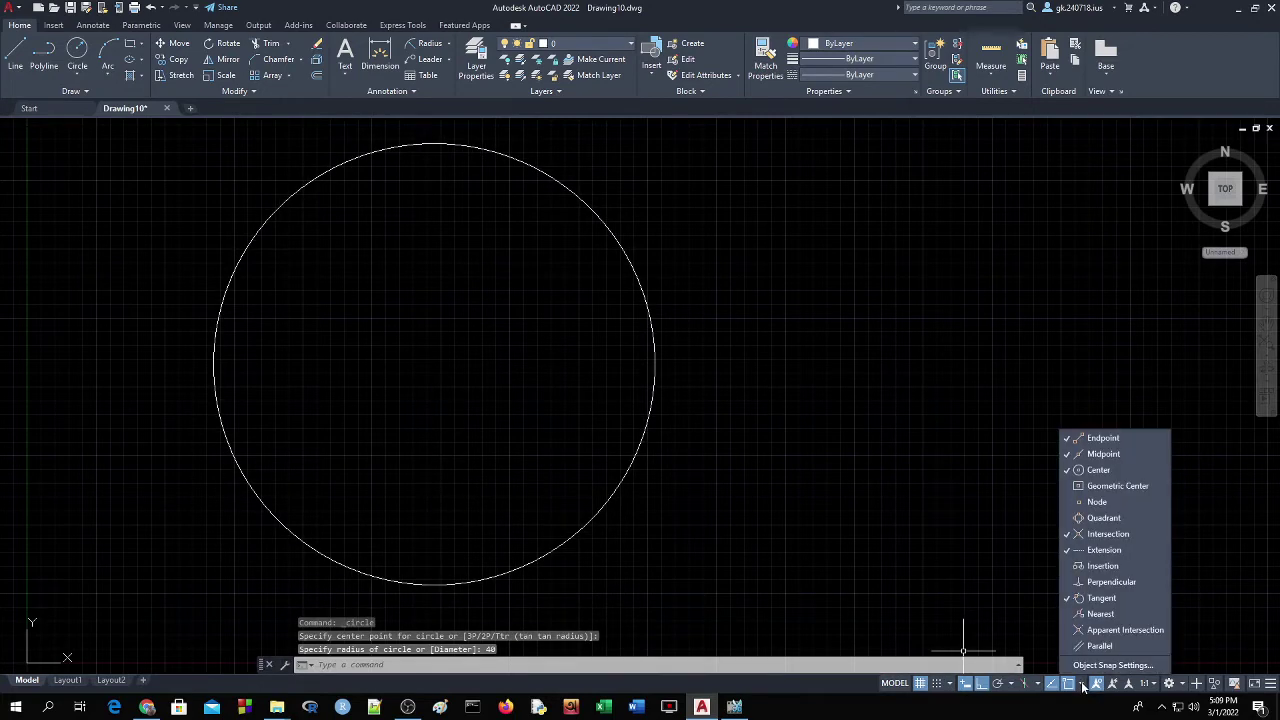
pyautogui.click(1100, 598)
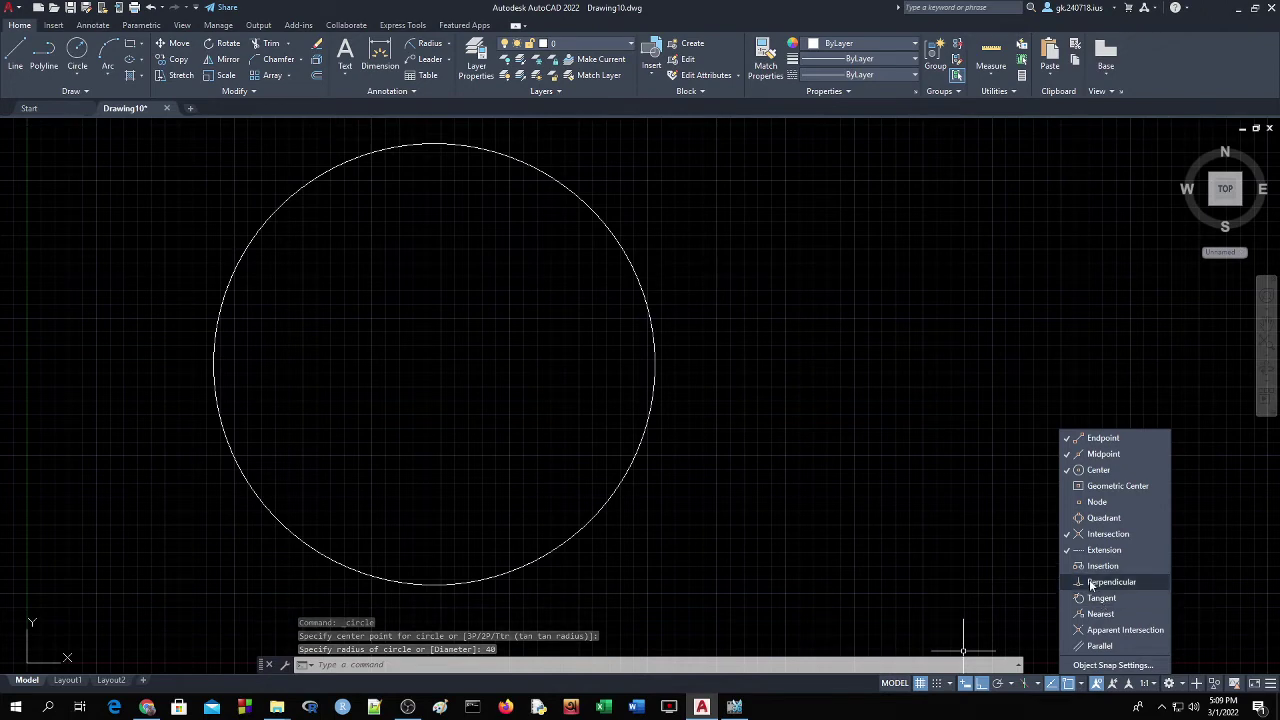
pyautogui.click(1100, 518)
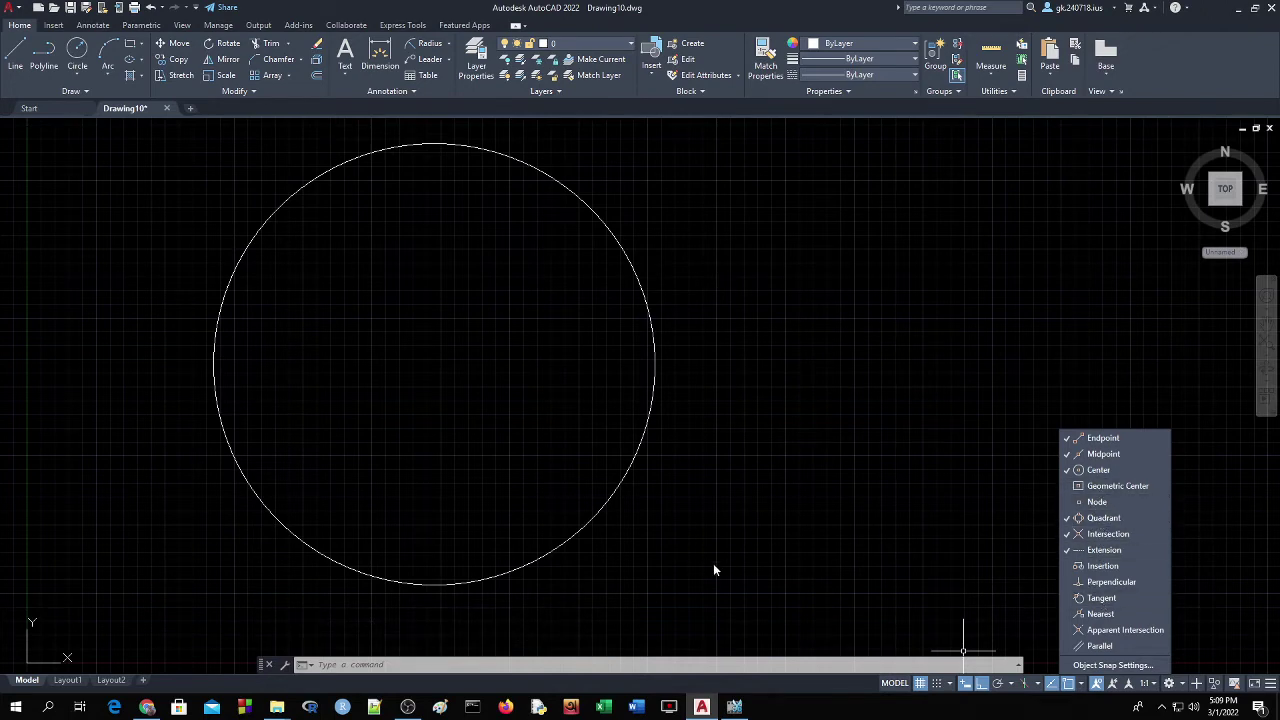
pyautogui.click(667, 530)
pyautogui.click(15, 55)
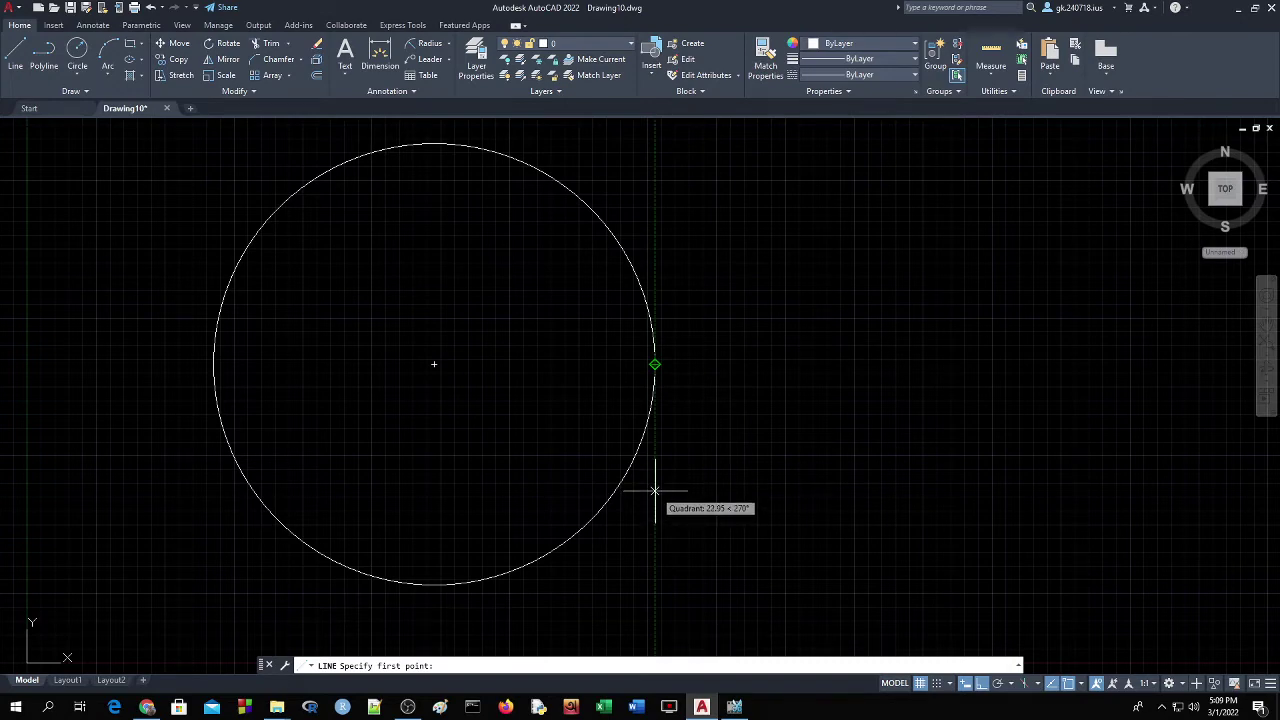
# Draw a horizontal line 20 below the right quadrant, ending at the circle's left edge.
pyautogui.write('20')
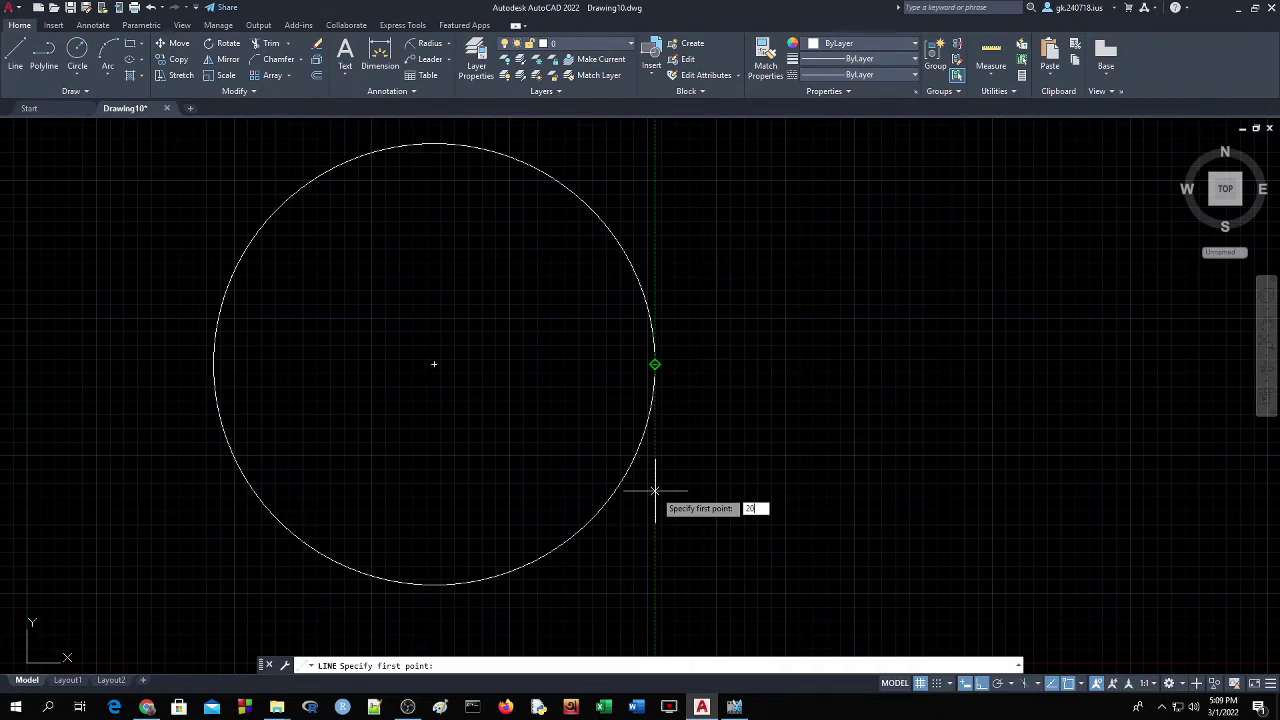
pyautogui.press('Return')
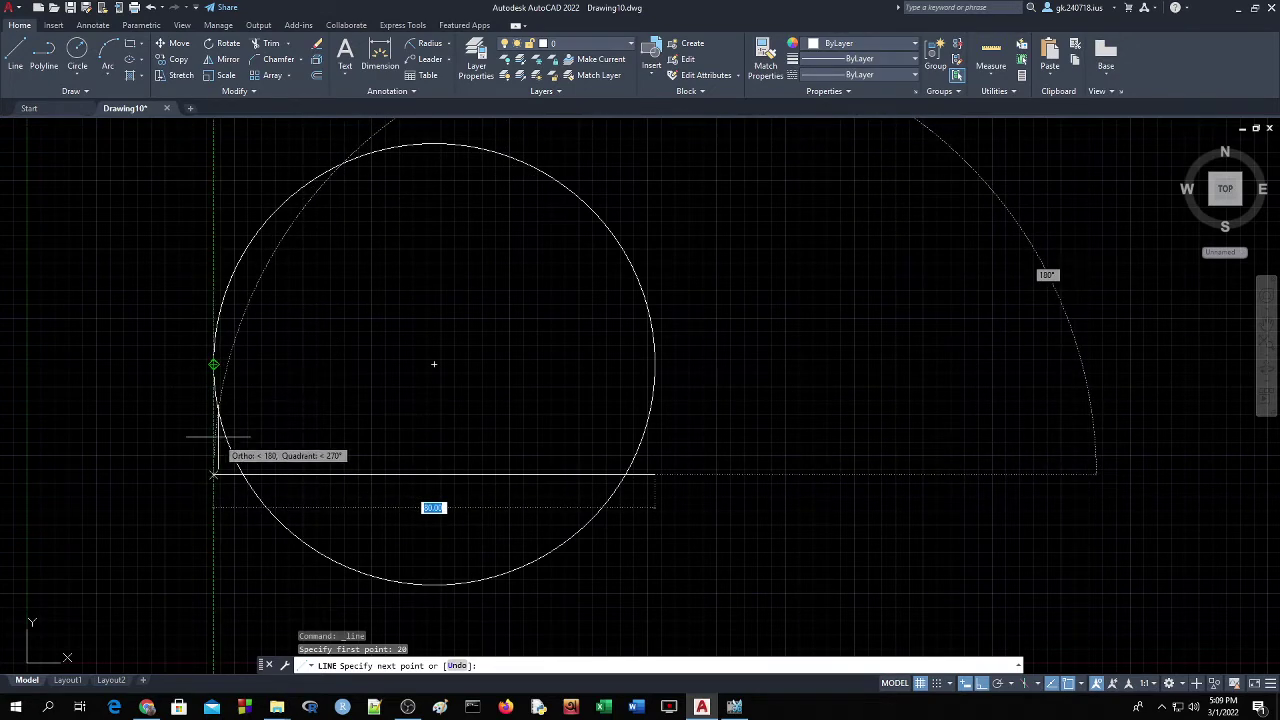
pyautogui.click(213, 475)
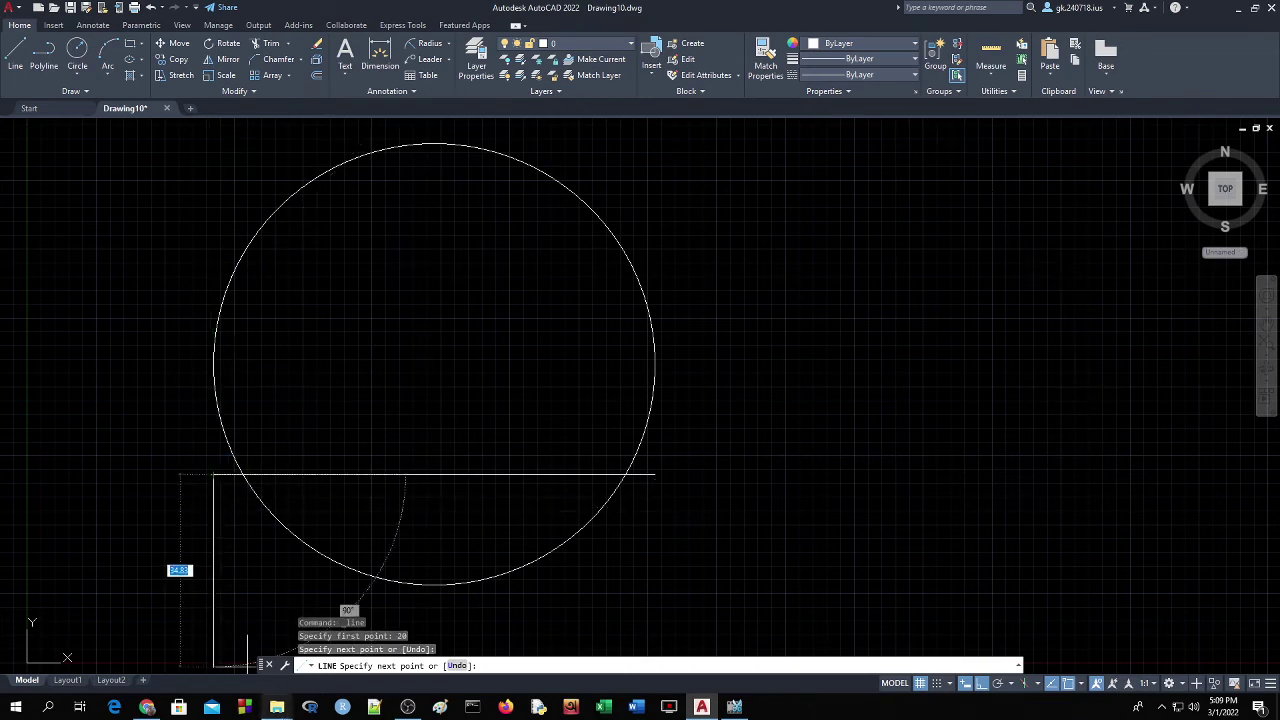
pyautogui.press('Return')
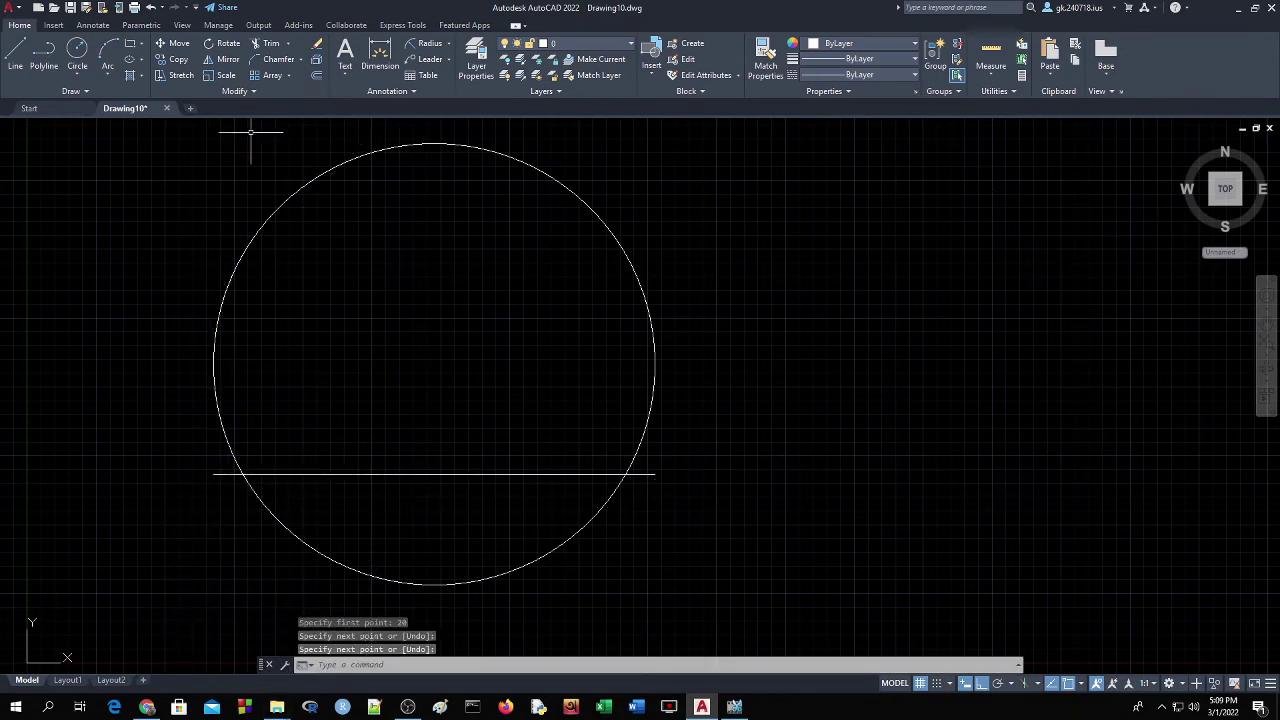
# Trim the circle's lower arc and the leftover line stubs below the chord.
pyautogui.click(266, 43)
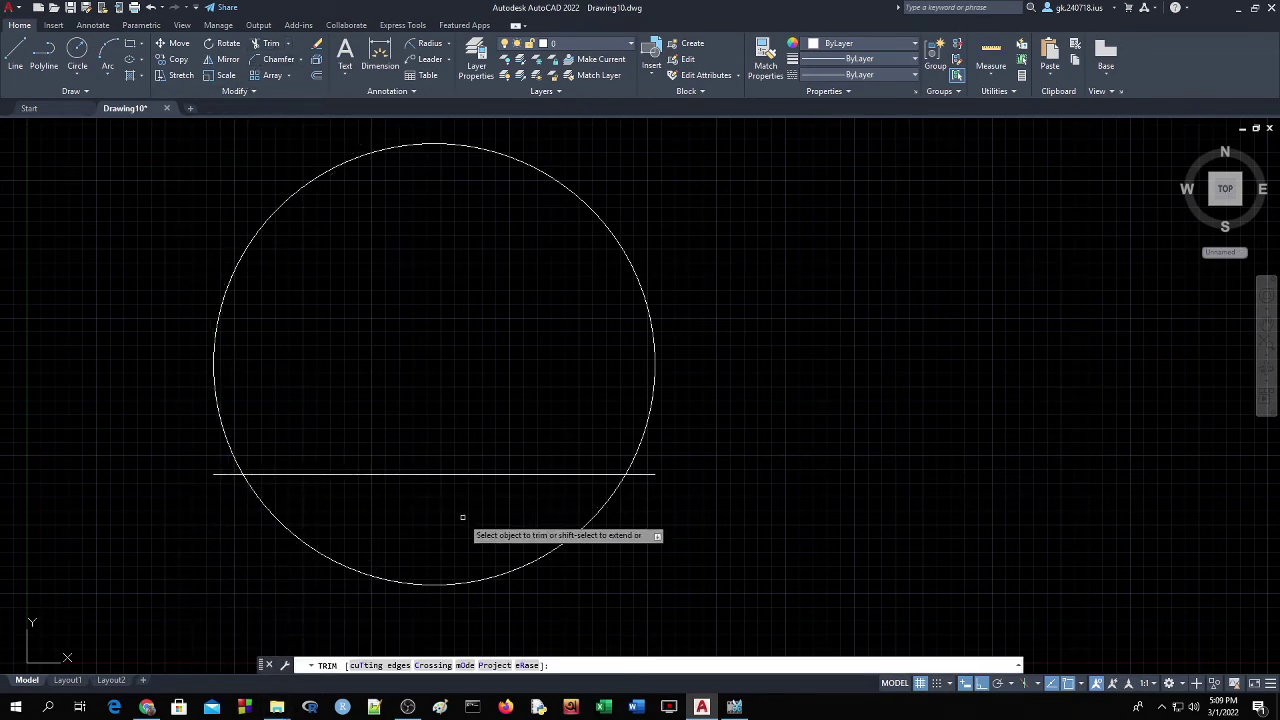
pyautogui.click(289, 558)
pyautogui.click(329, 534)
pyautogui.press('Return')
pyautogui.click(214, 468)
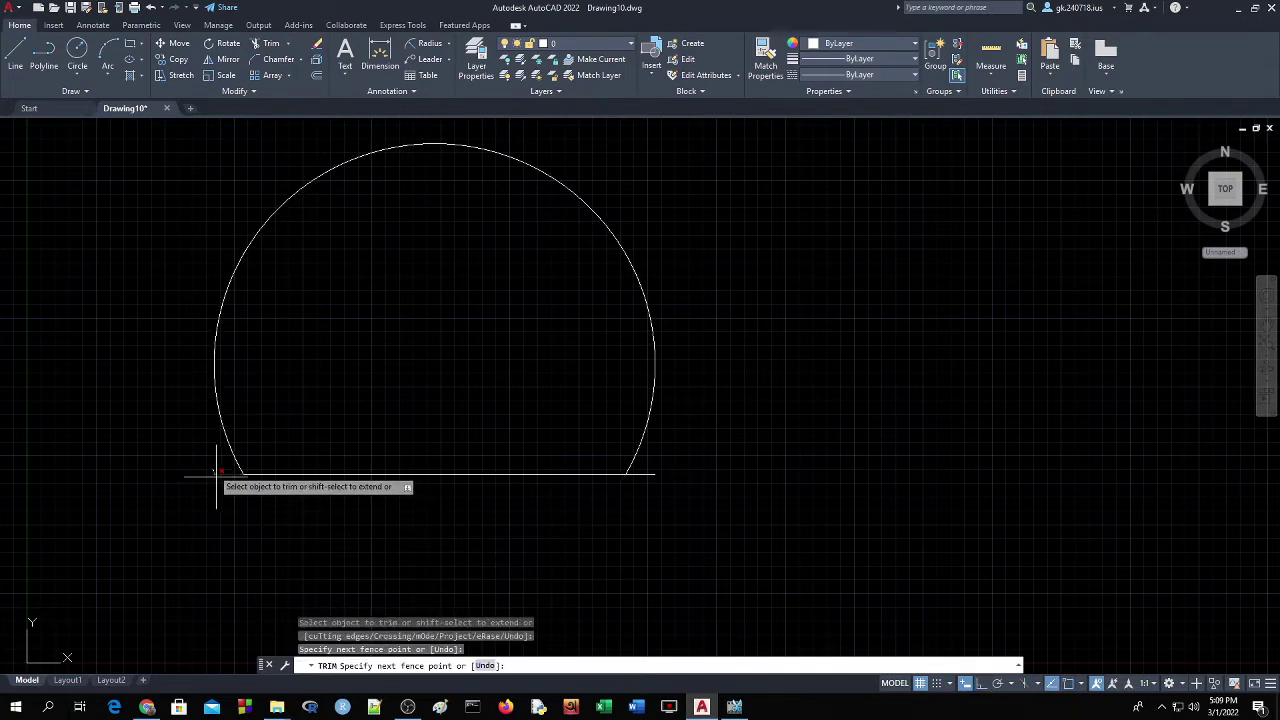
pyautogui.click(482, 575)
pyautogui.press('Return')
pyautogui.click(645, 473)
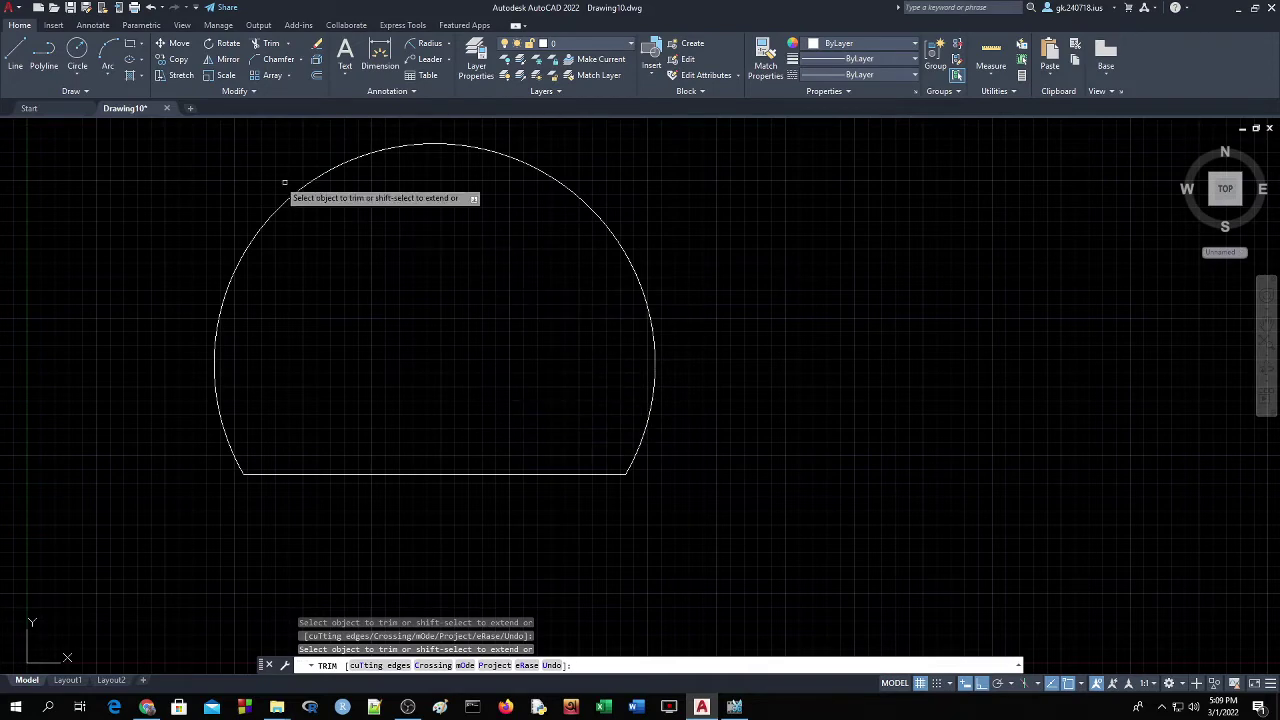
pyautogui.click(15, 55)
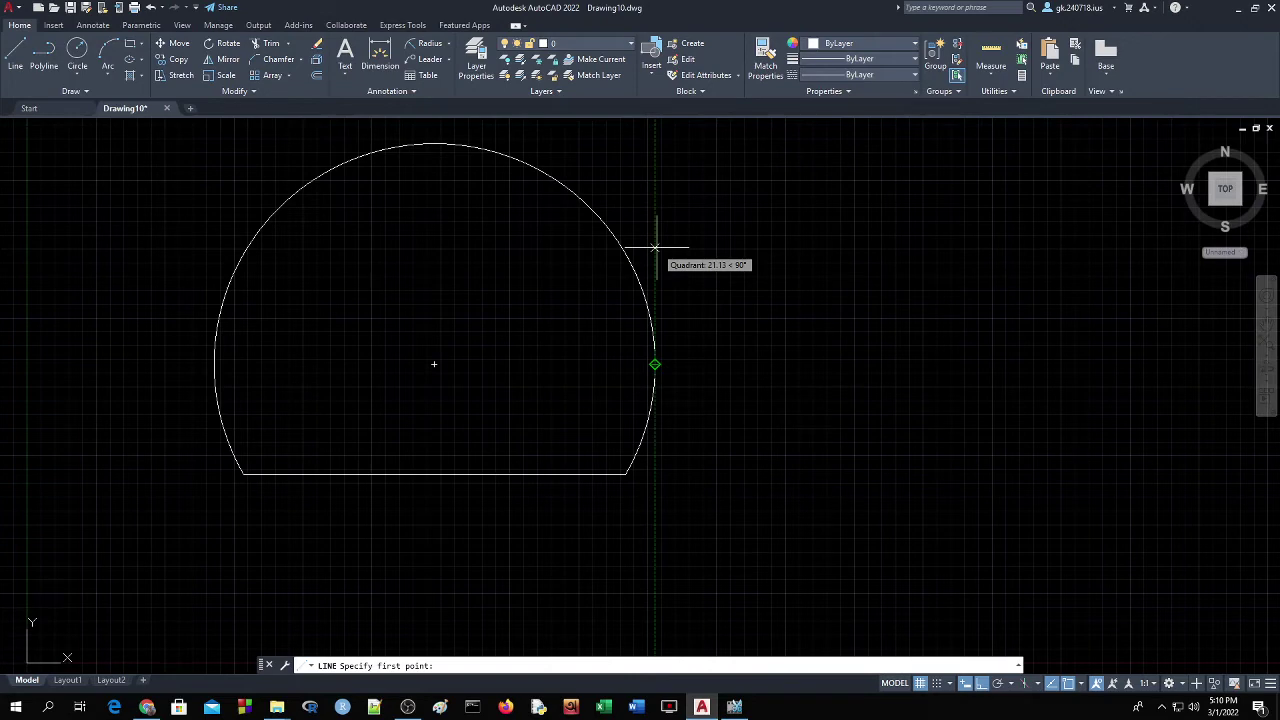
# Draw a vertical line through the right quadrant, extending above and below the dome.
pyautogui.click(655, 246)
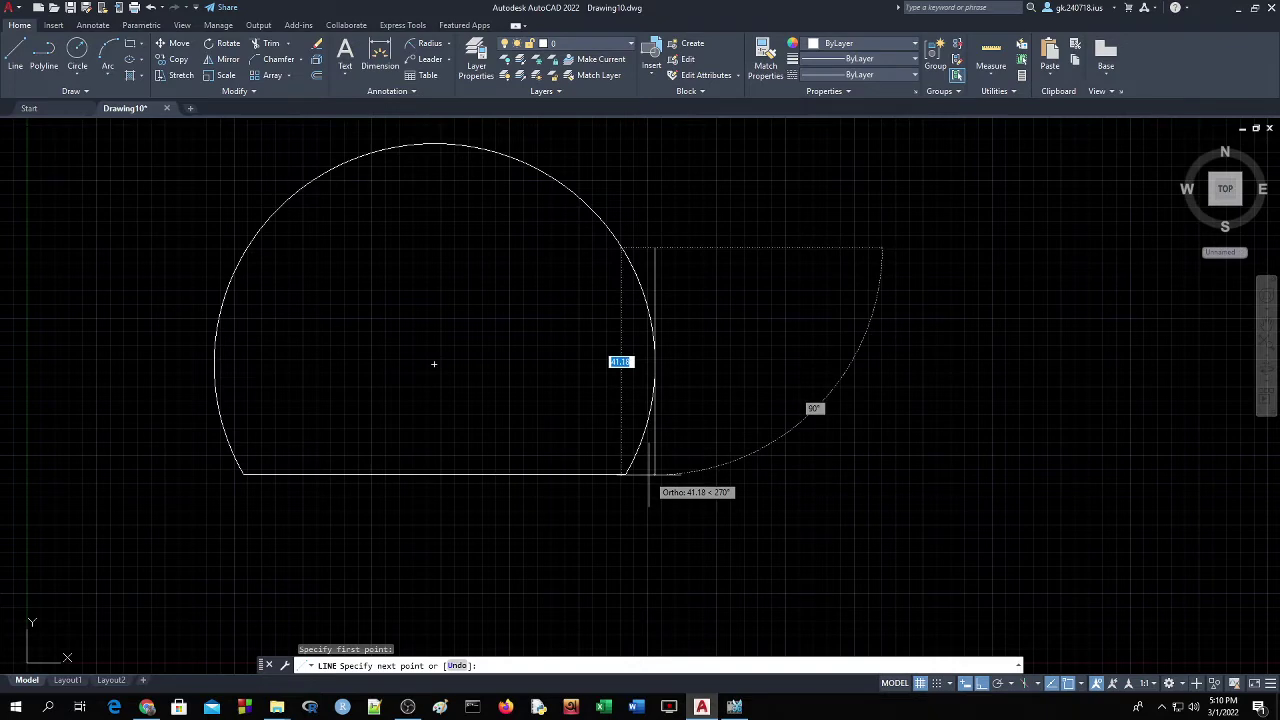
pyautogui.click(655, 474)
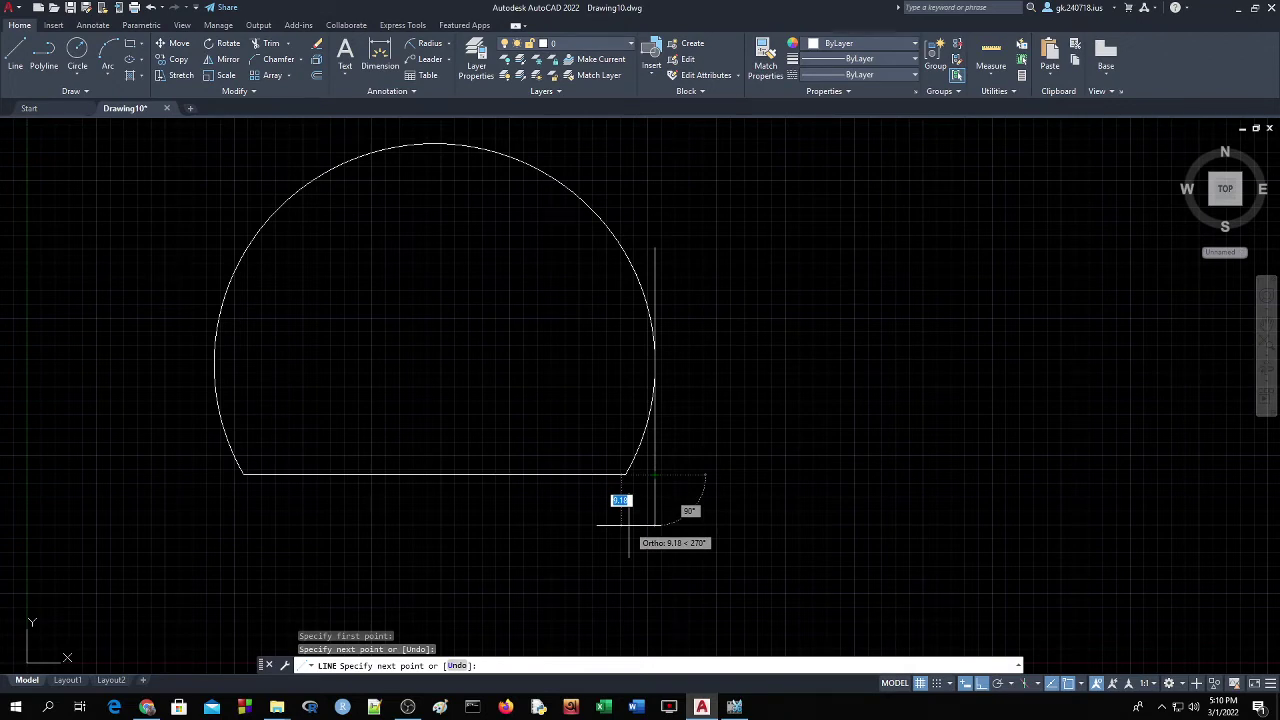
pyautogui.hotkey('ctrl', 'z')
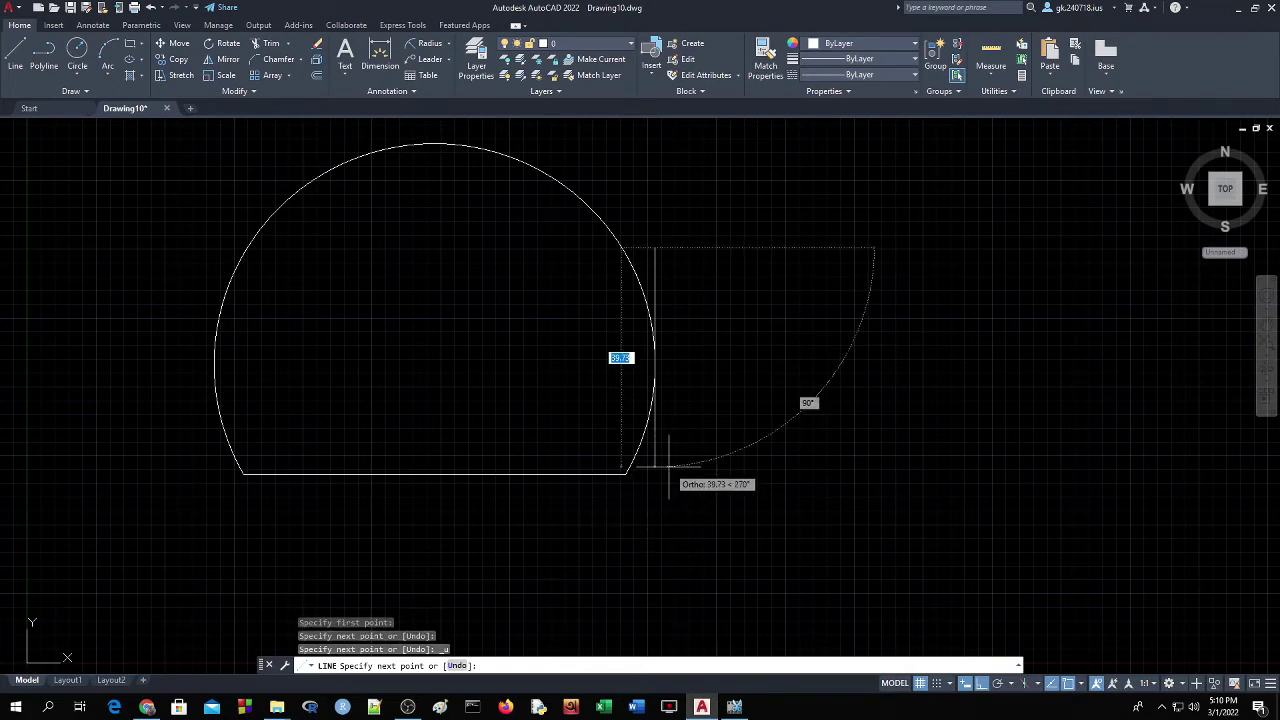
pyautogui.click(655, 515)
pyautogui.press('Return')
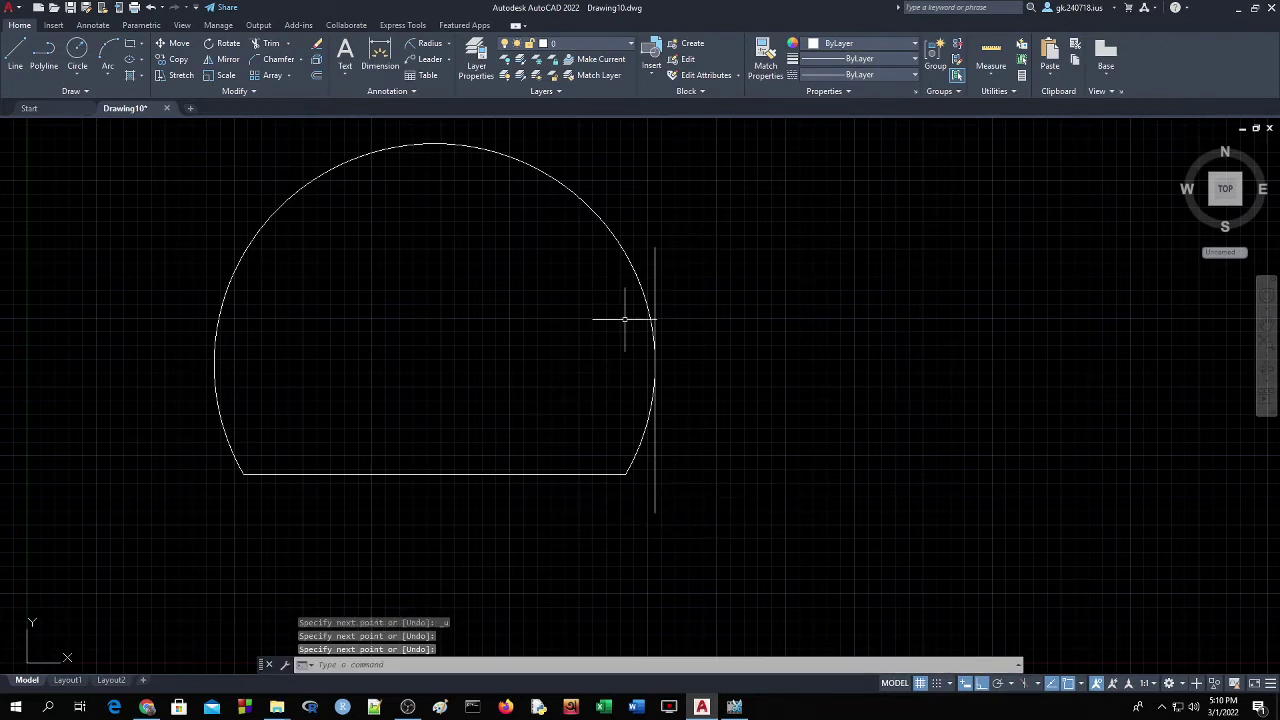
pyautogui.click(656, 270)
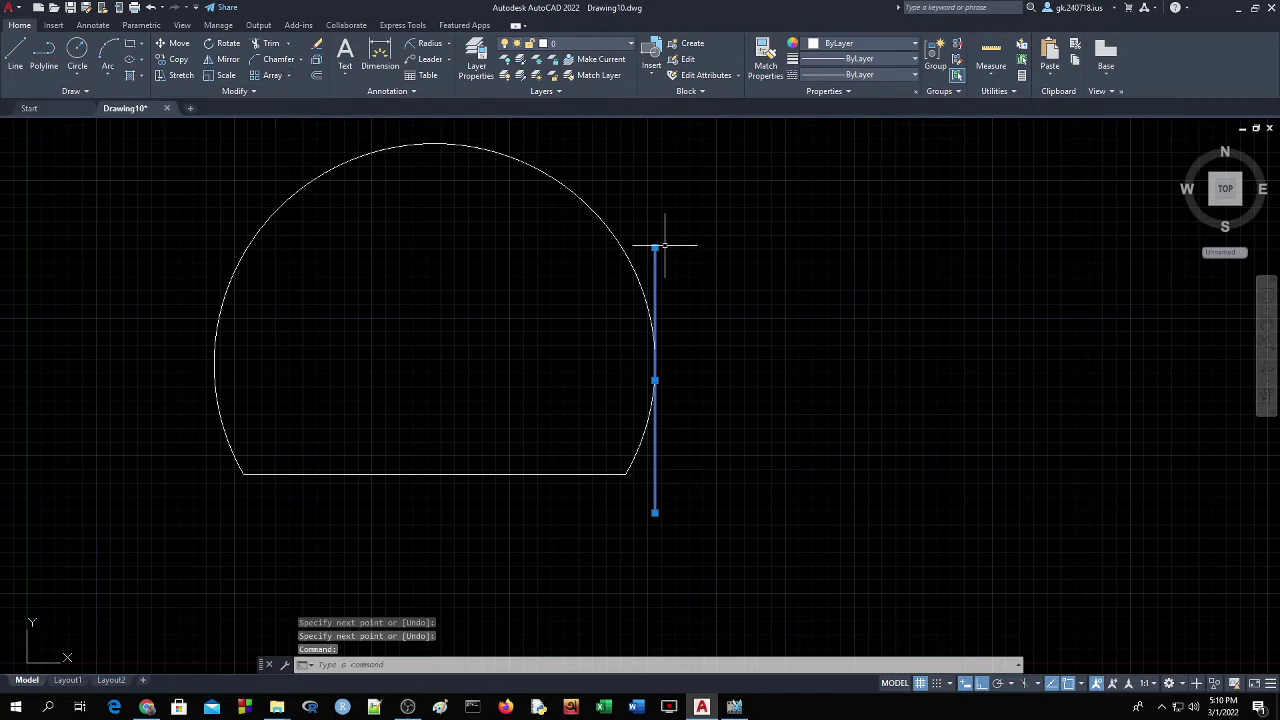
# Attempt a 30-unit offset of the right vertical line, undoing the misplaced copy.
pyautogui.click(317, 76)
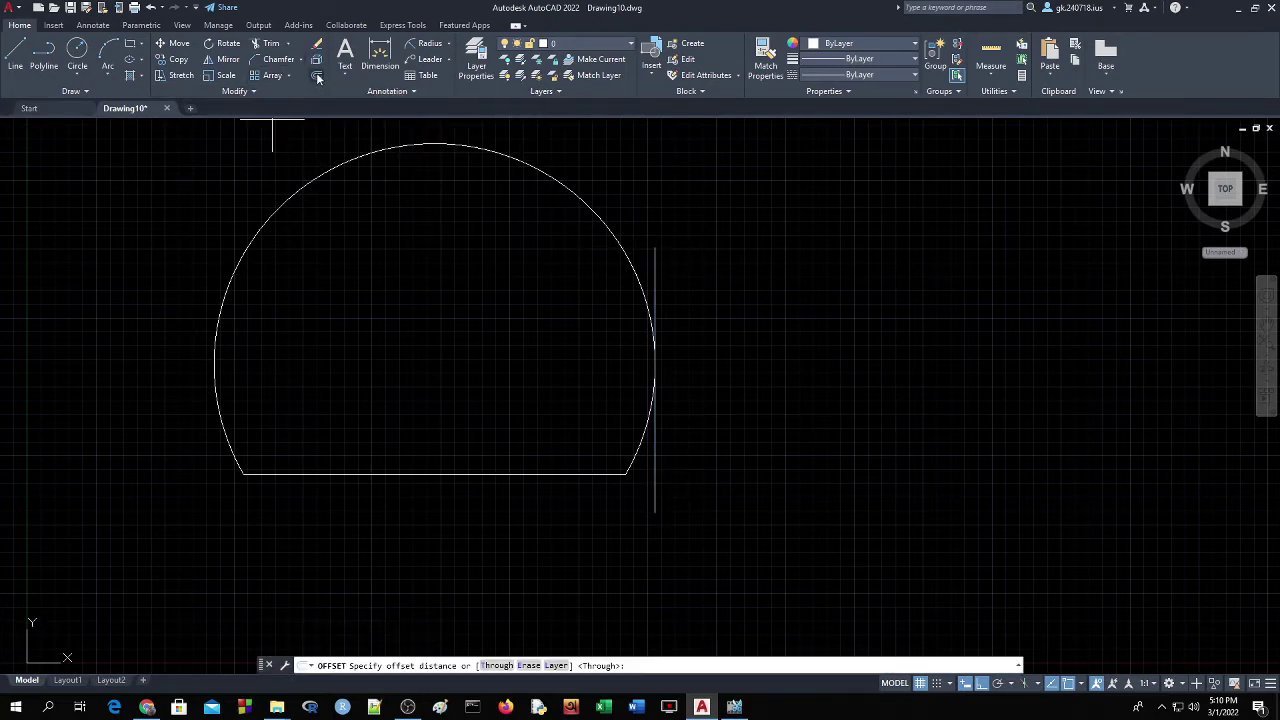
pyautogui.click(655, 248)
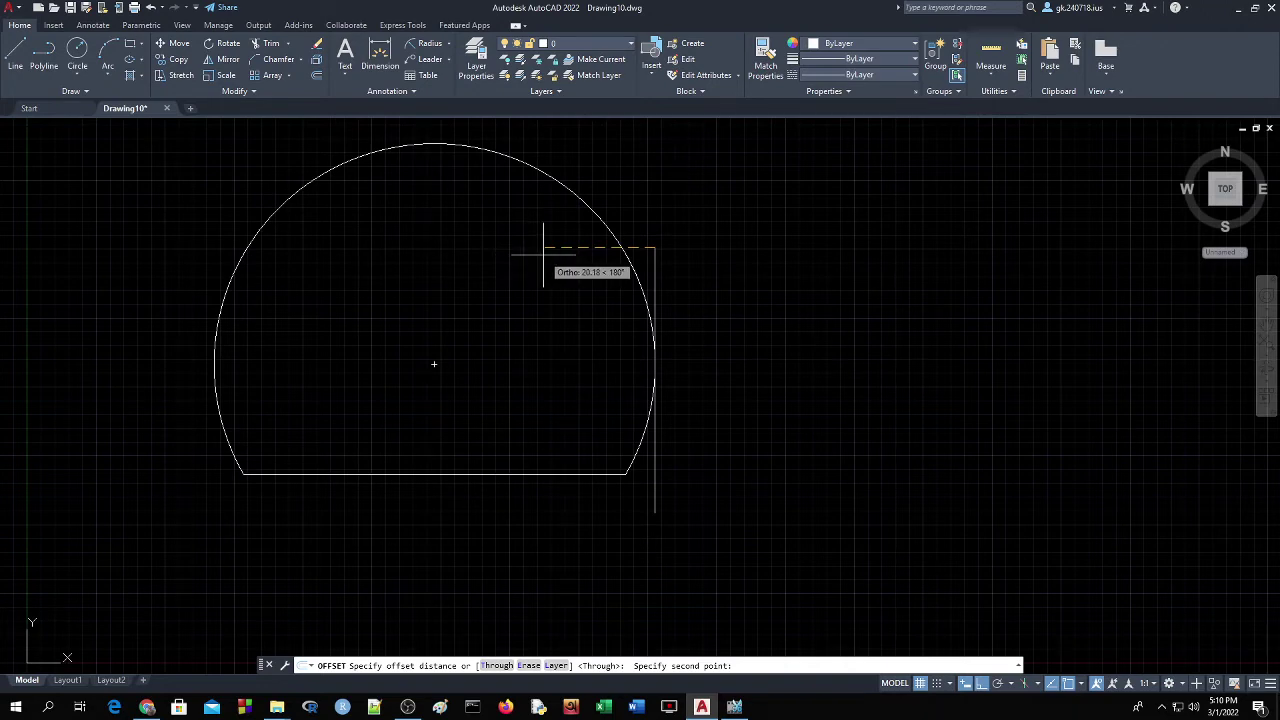
pyautogui.write('30')
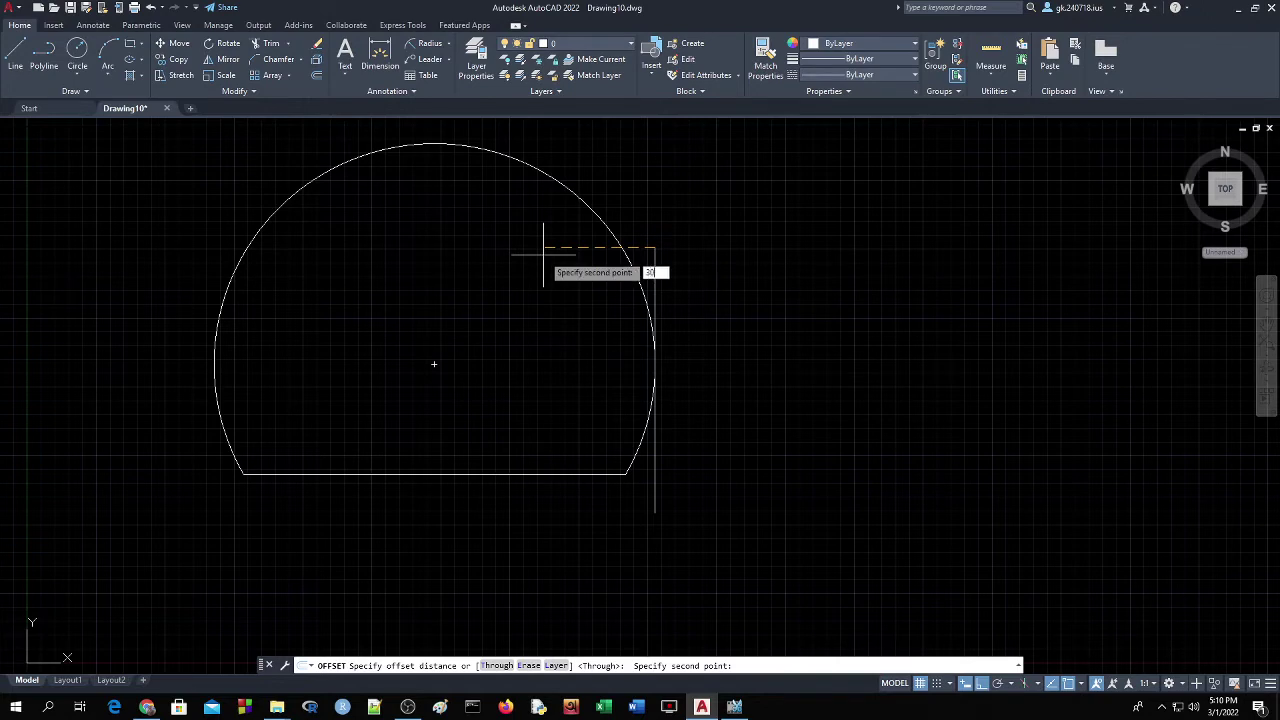
pyautogui.press('Return')
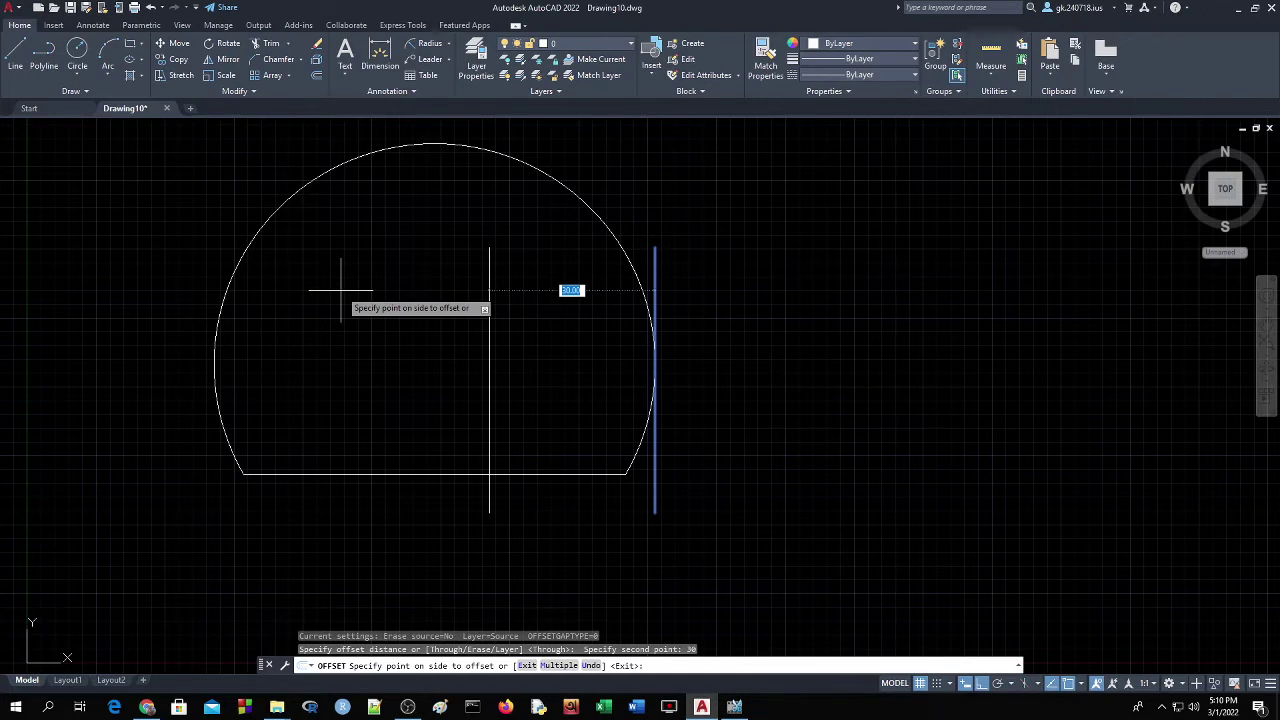
pyautogui.write('3')
pyautogui.press('Return')
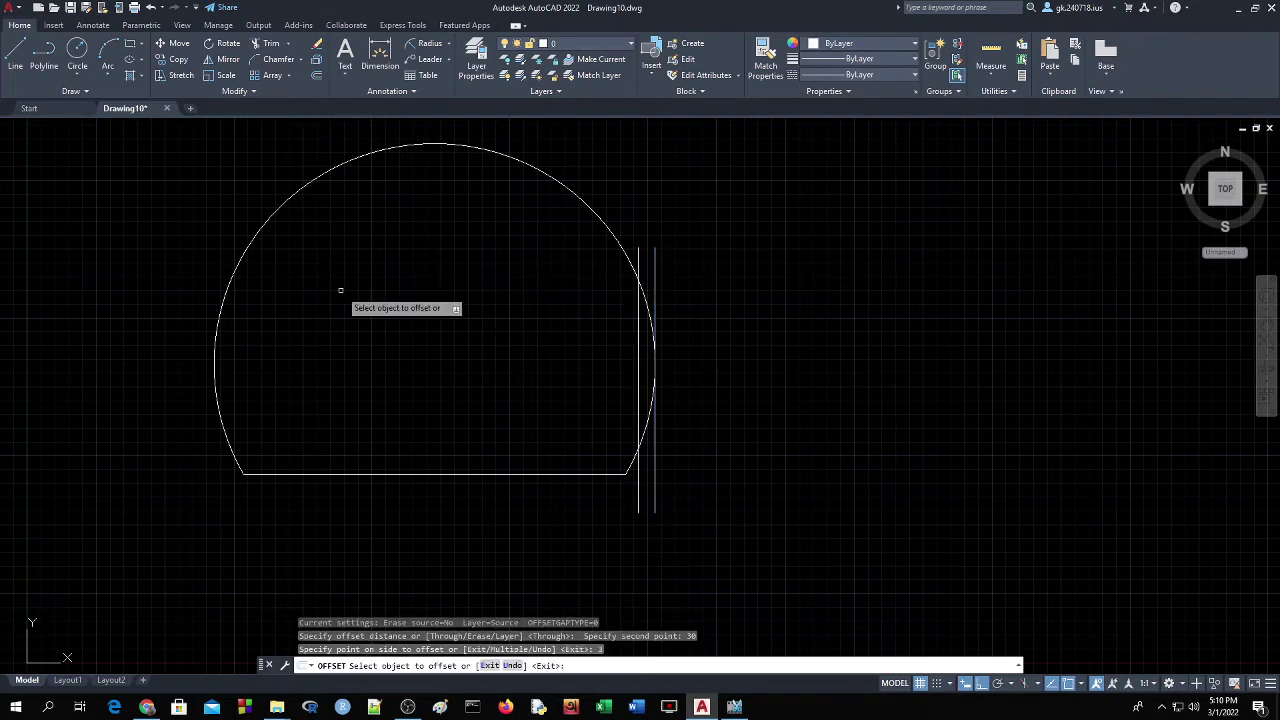
pyautogui.hotkey('ctrl', 'z')
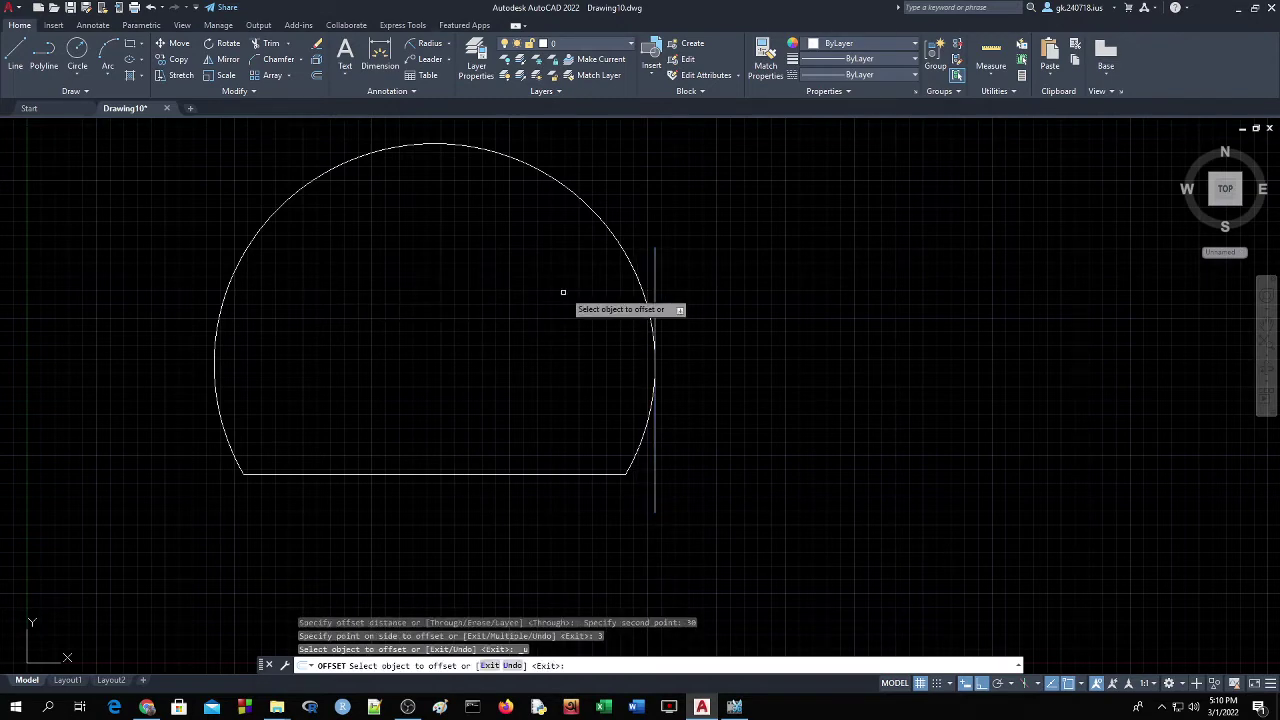
pyautogui.press('Return')
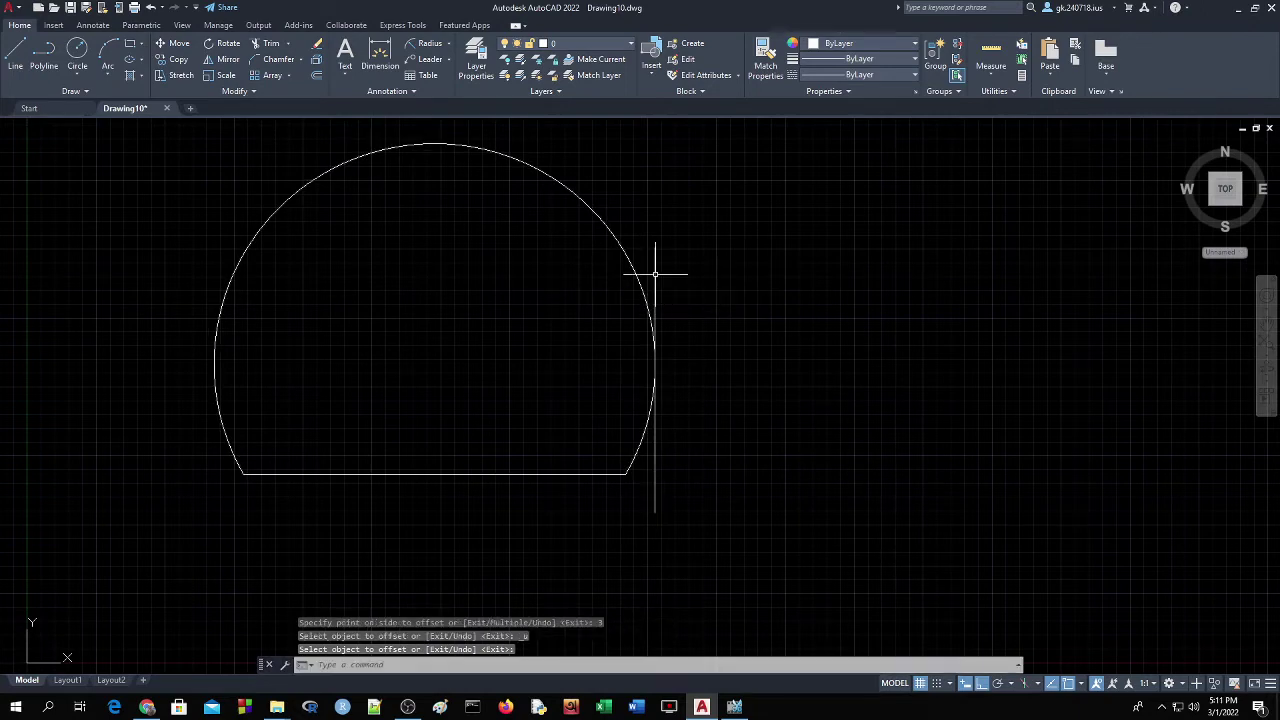
pyautogui.click(655, 273)
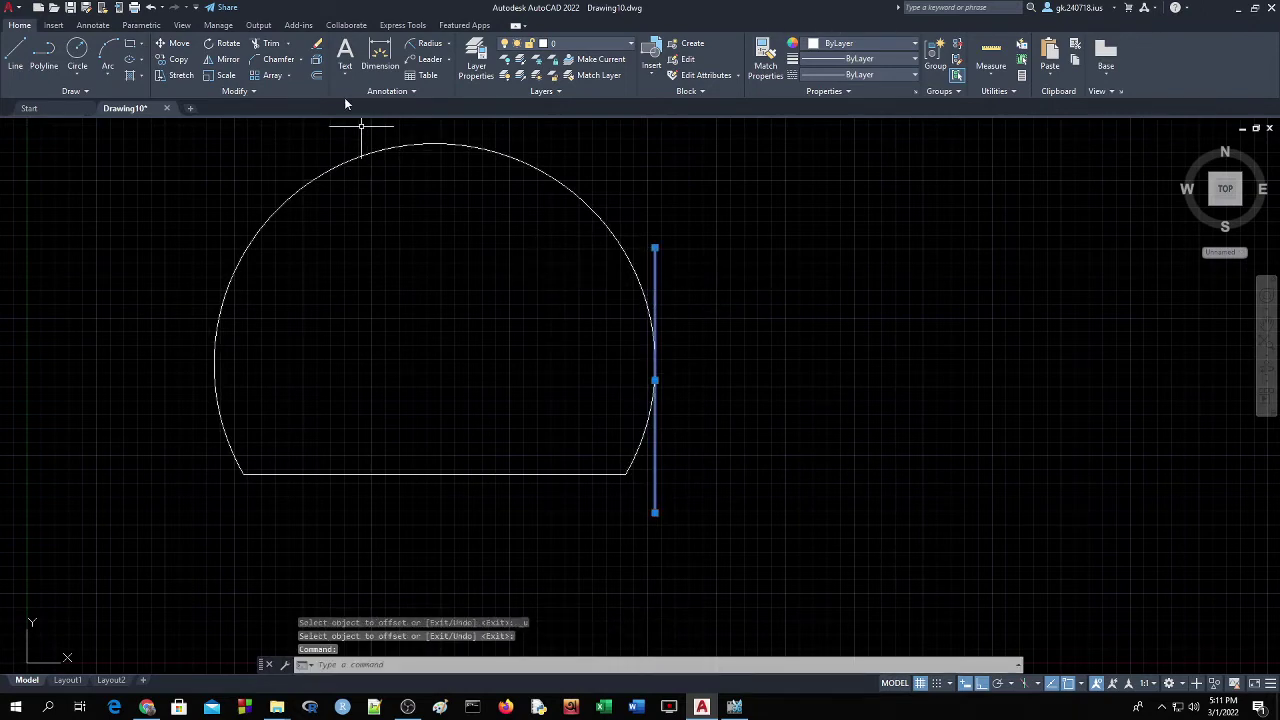
# Offset the right vertical line 30 left, then offset that copy another 30 left.
pyautogui.click(315, 77)
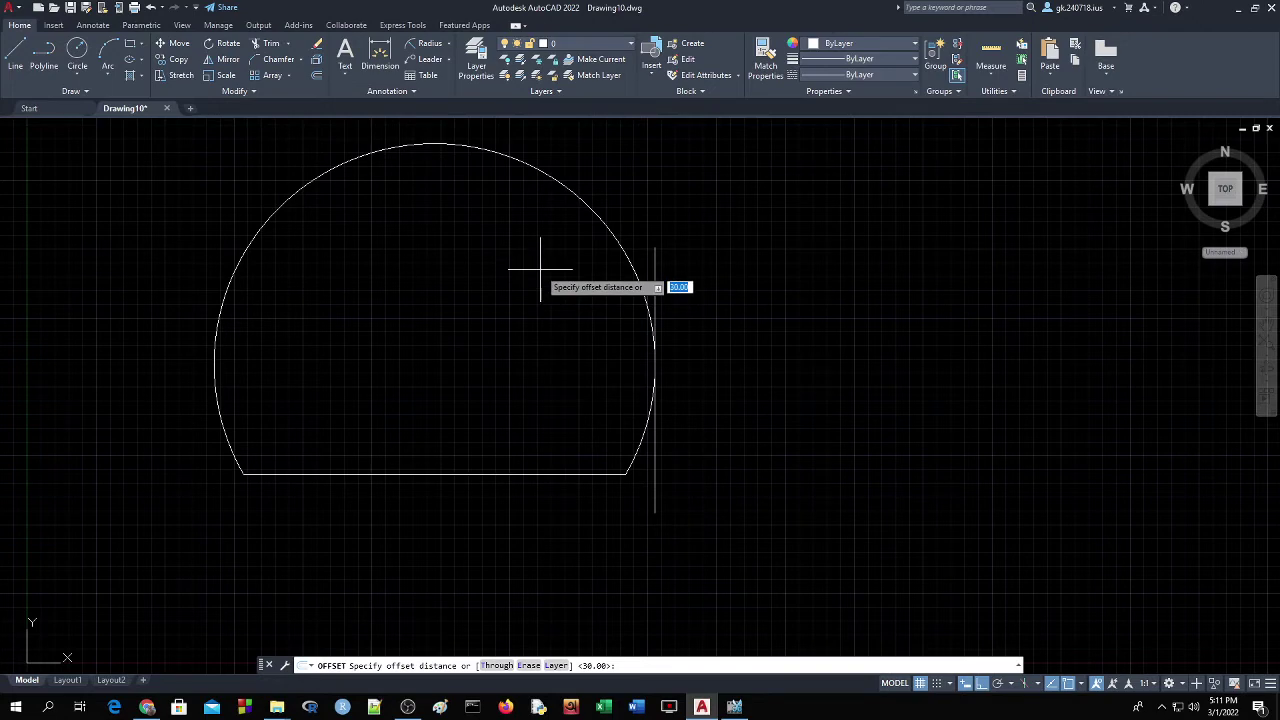
pyautogui.click(655, 248)
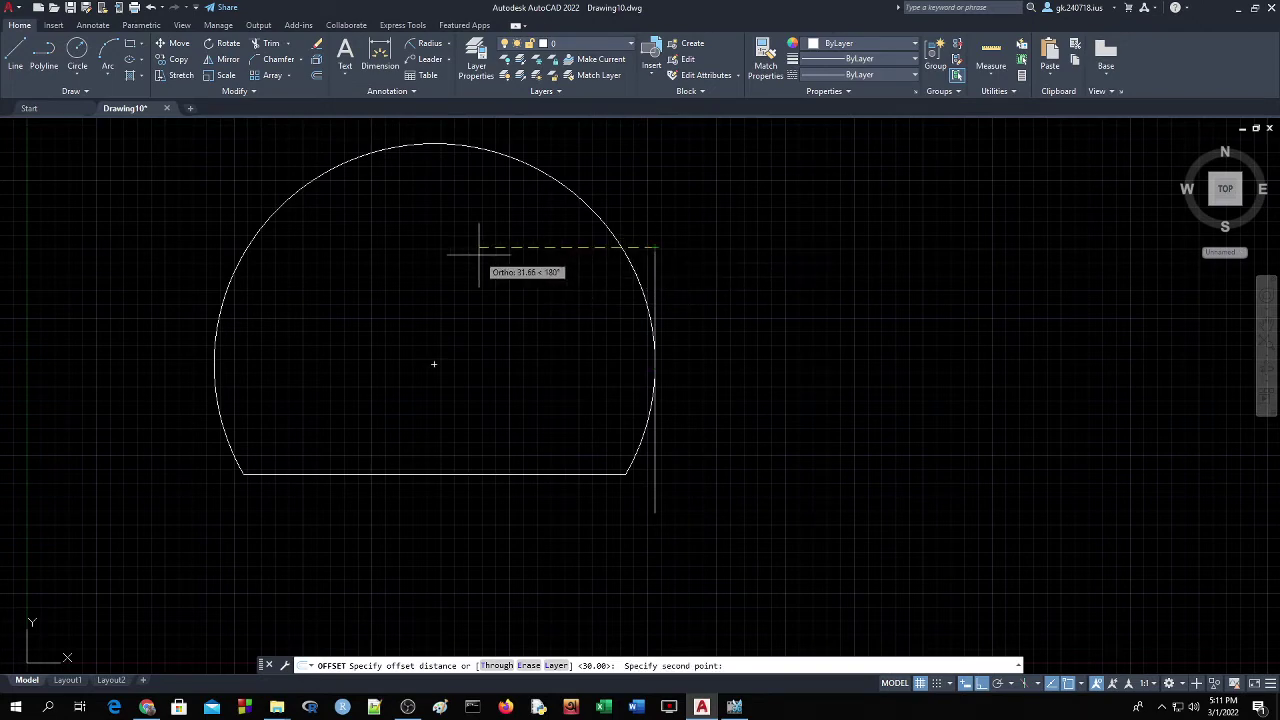
pyautogui.write('30')
pyautogui.press('Return')
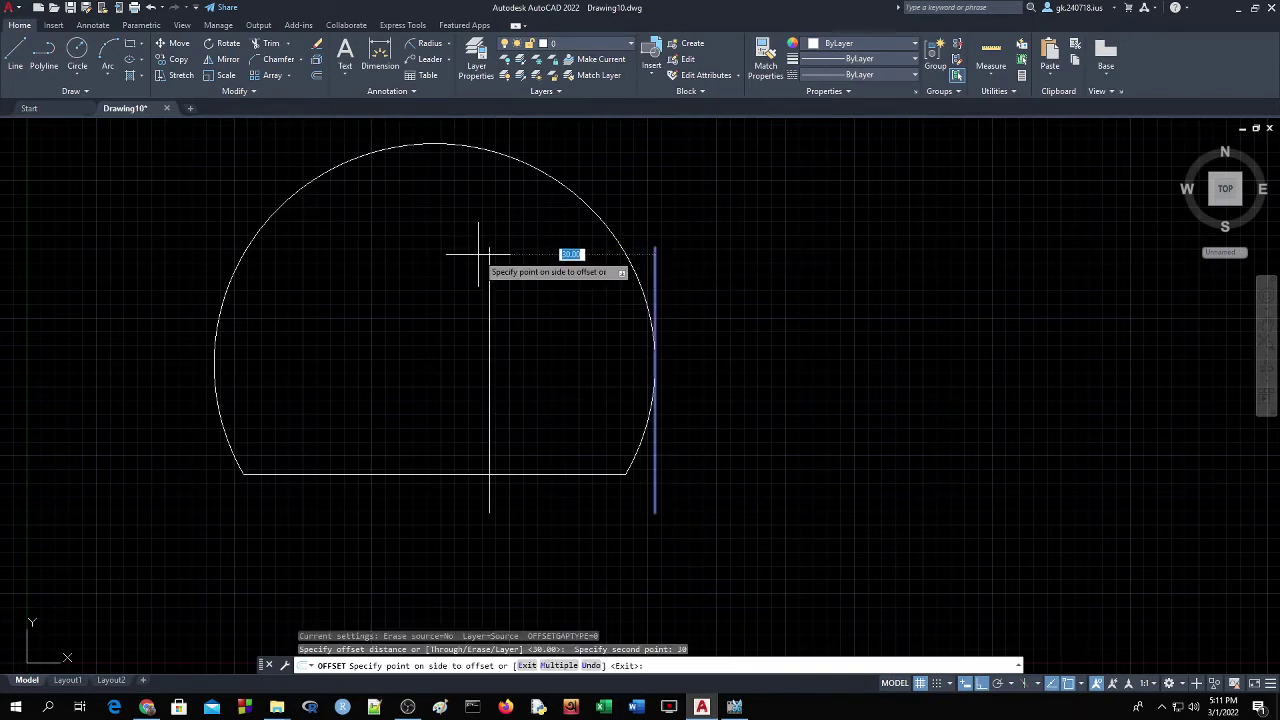
pyautogui.click(478, 255)
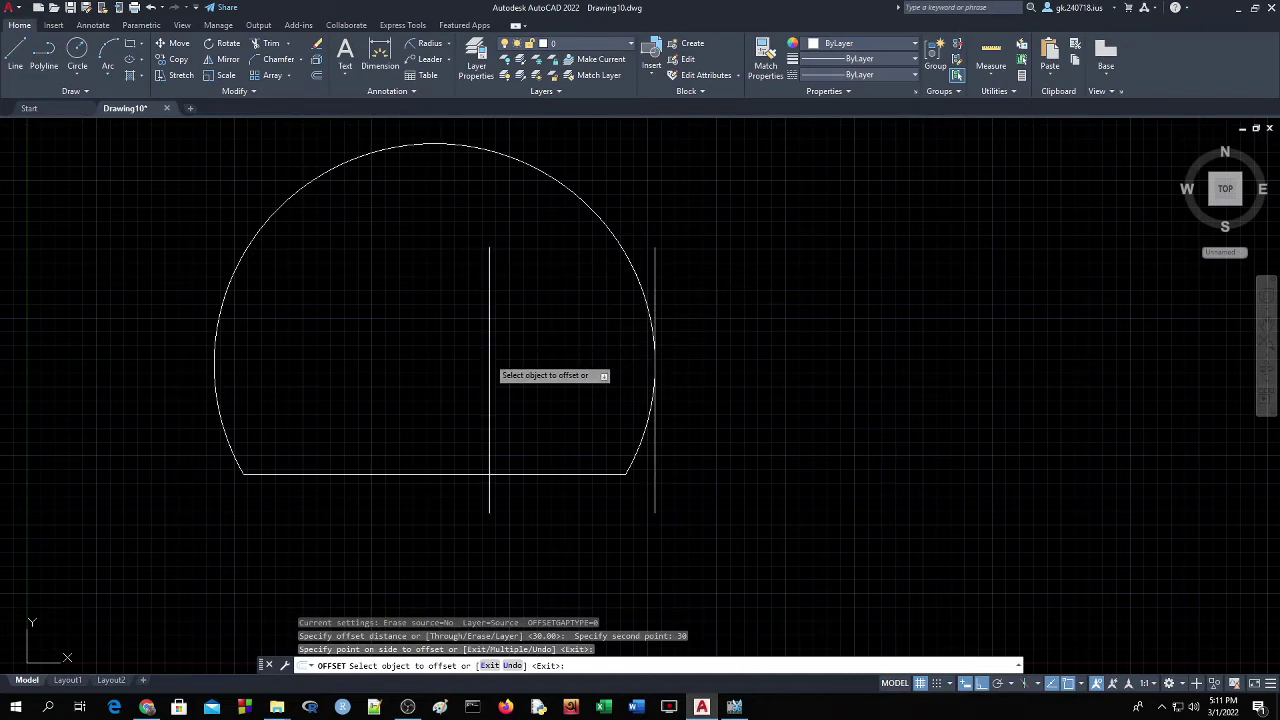
pyautogui.click(489, 357)
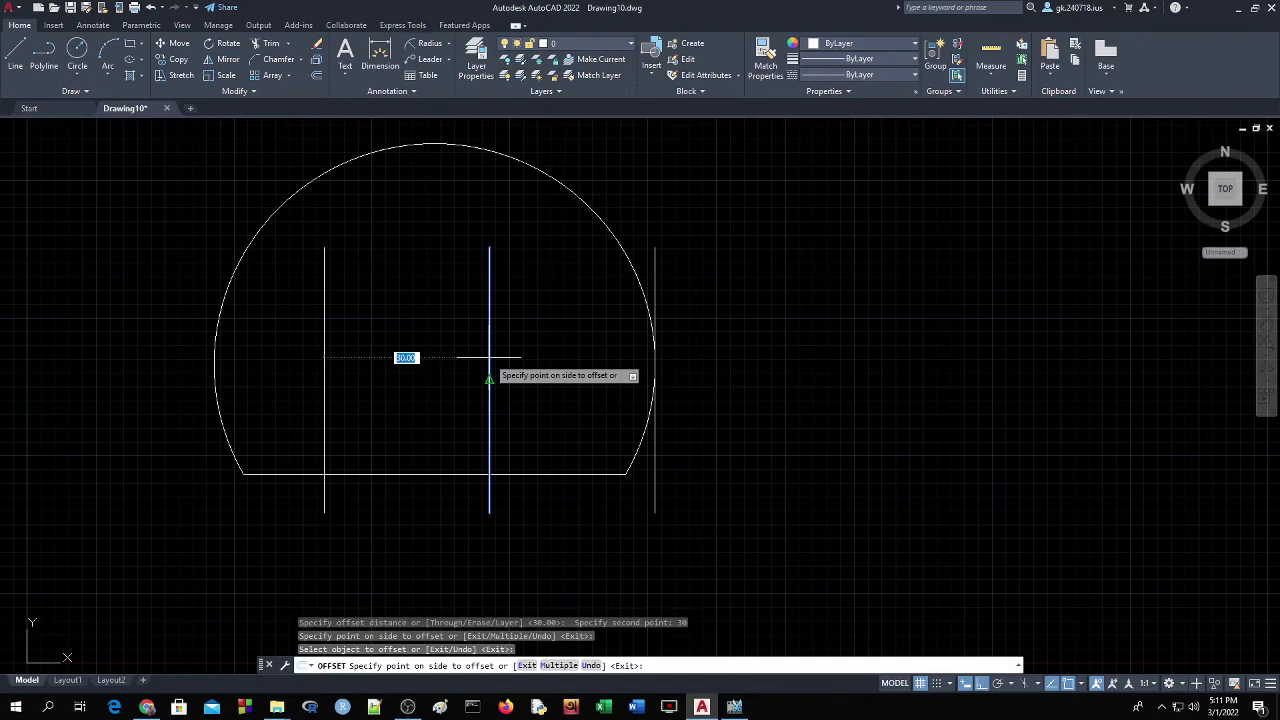
pyautogui.click(346, 355)
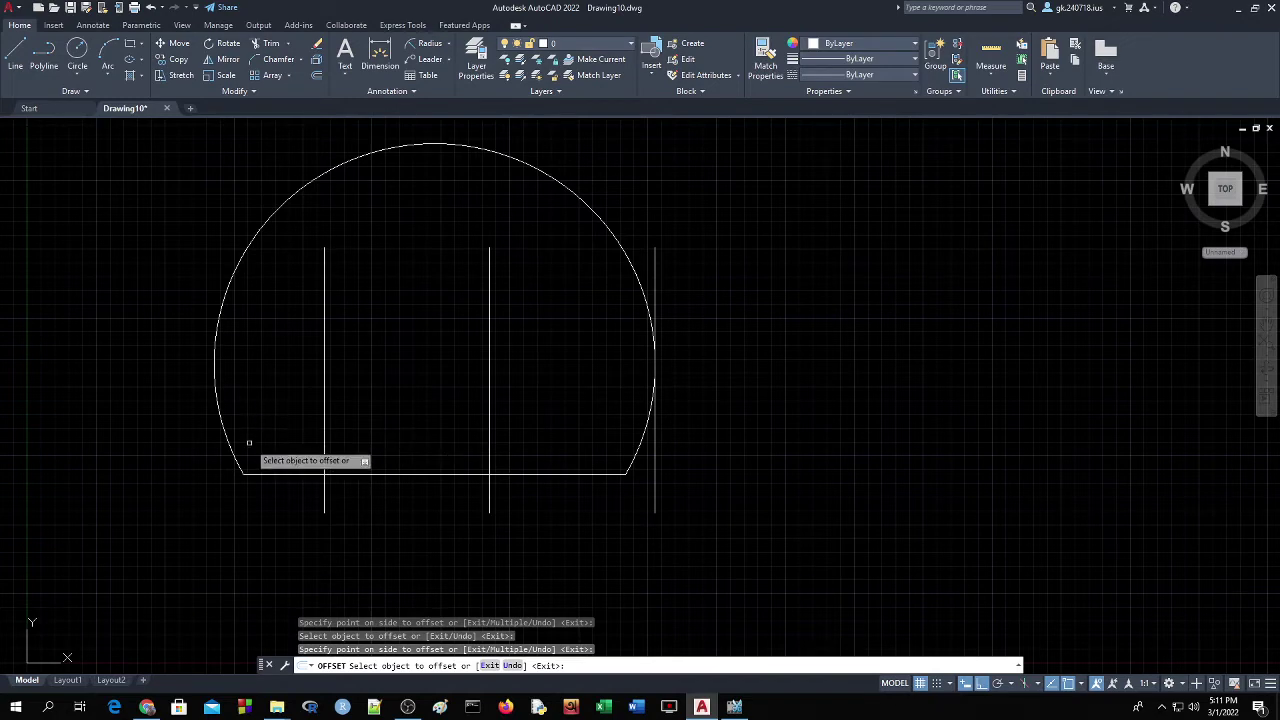
# Draw a horizontal line 15 above the bottom-left corner to the arch's right side.
pyautogui.click(16, 52)
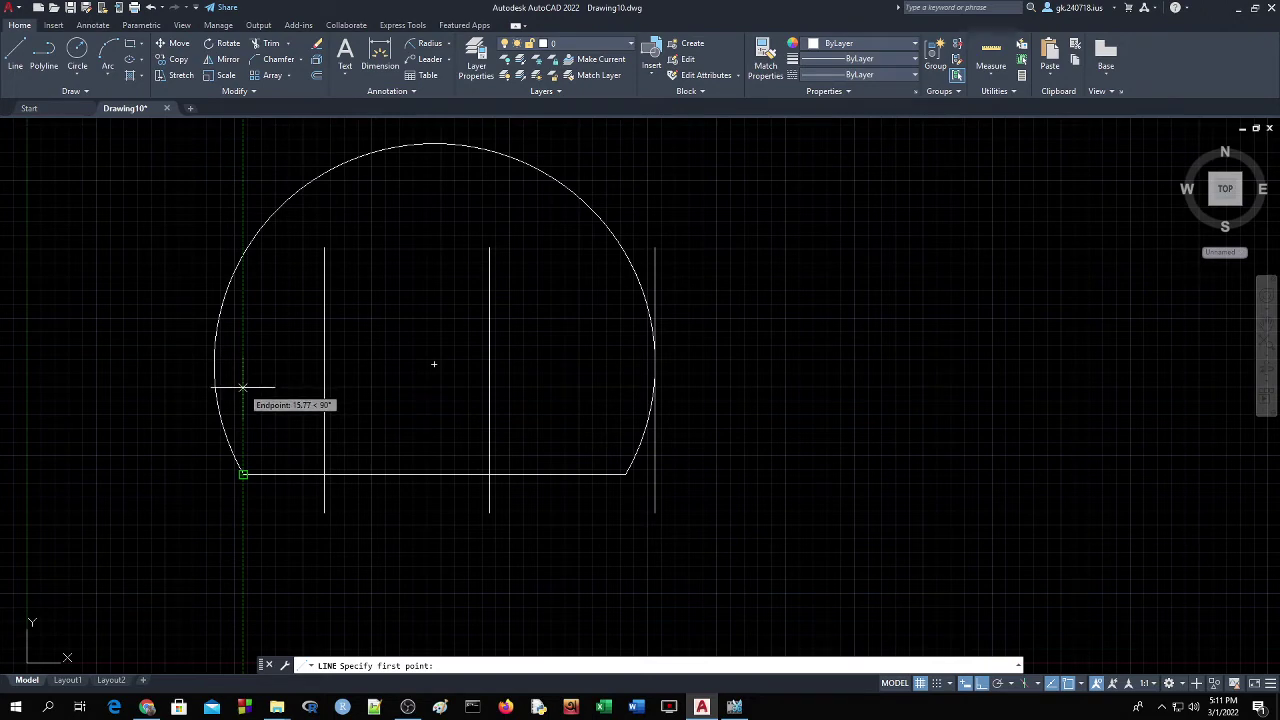
pyautogui.write('15')
pyautogui.press('Return')
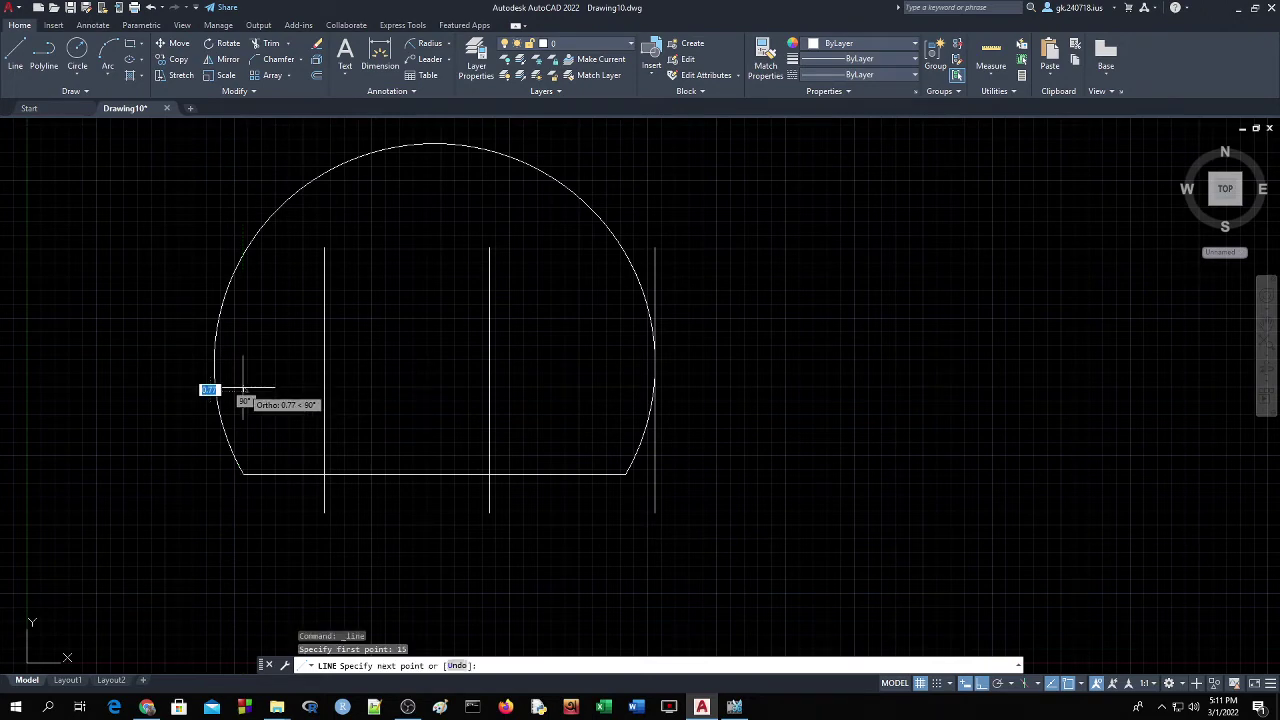
pyautogui.click(629, 391)
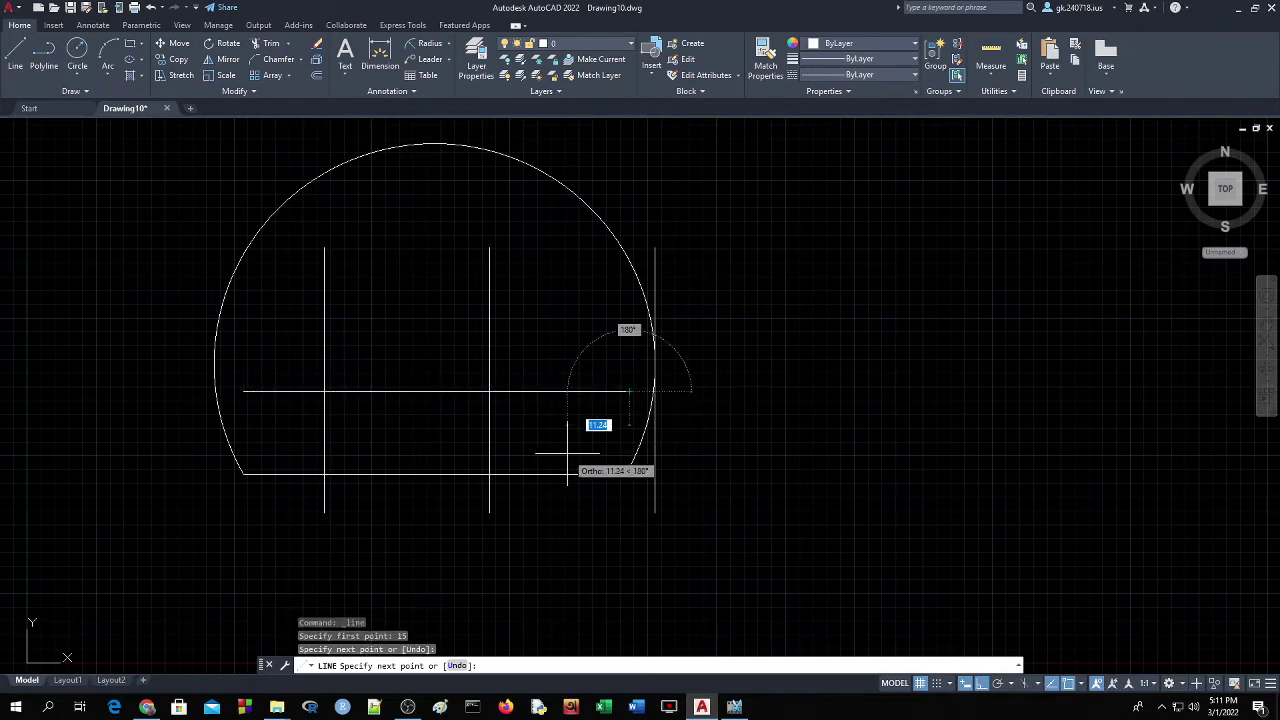
pyautogui.press('Return')
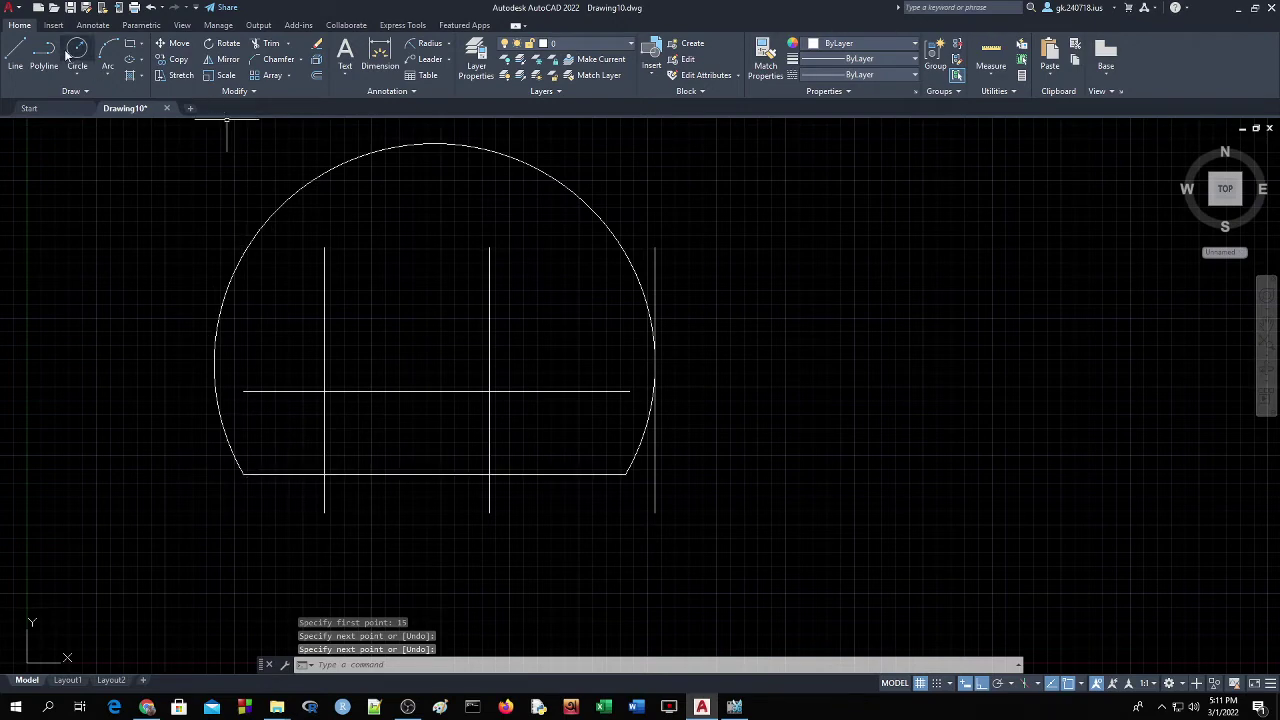
# Draw a second horizontal line 30 above the bottom-left corner.
pyautogui.click(15, 55)
pyautogui.write('30')
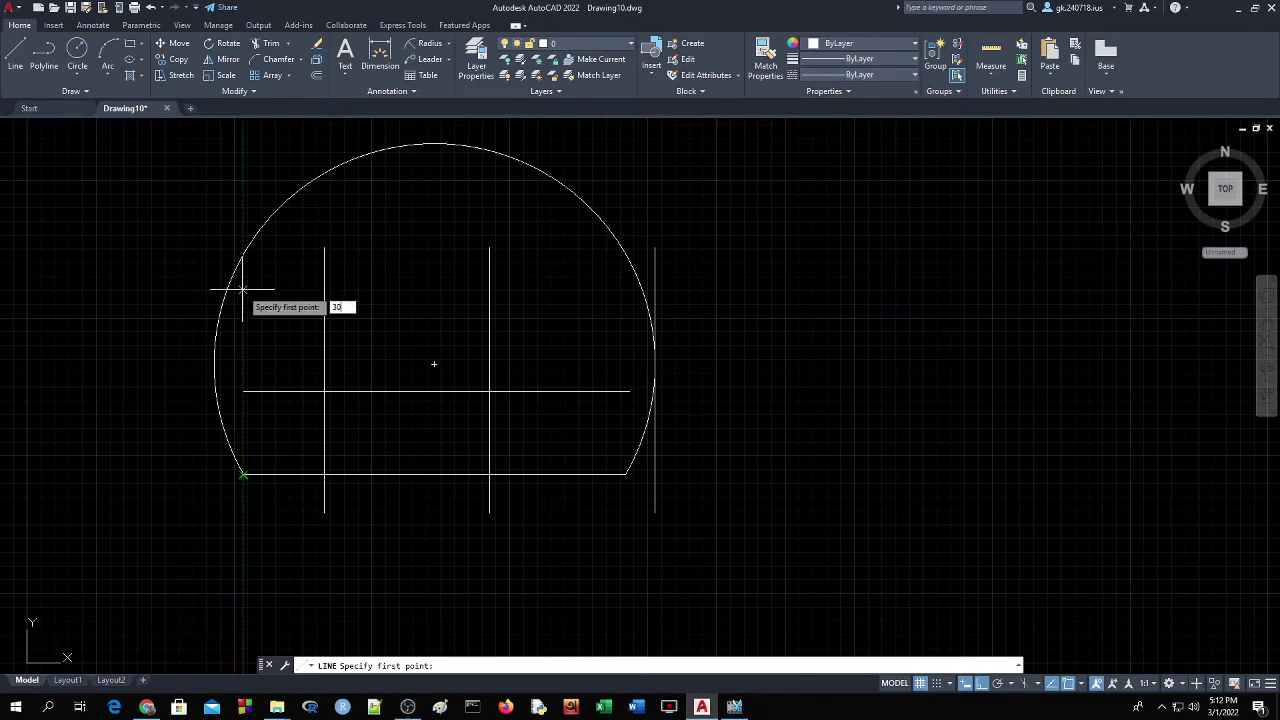
pyautogui.press('Return')
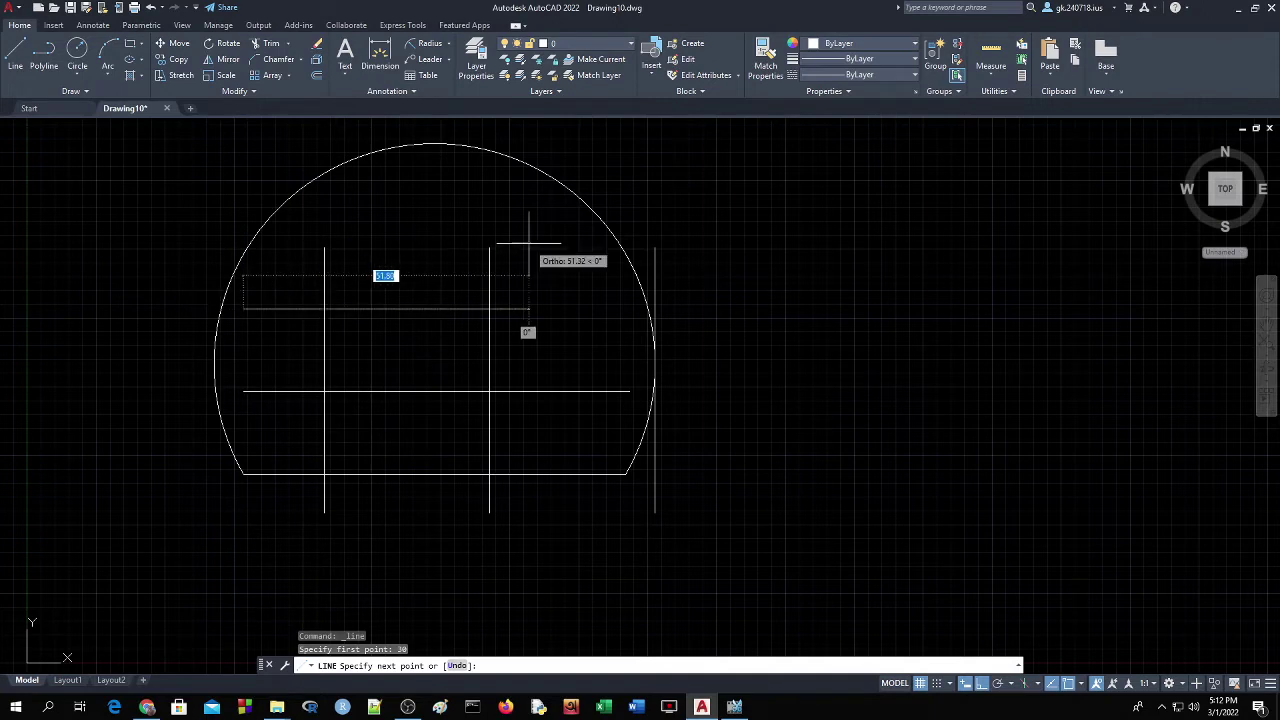
pyautogui.click(621, 330)
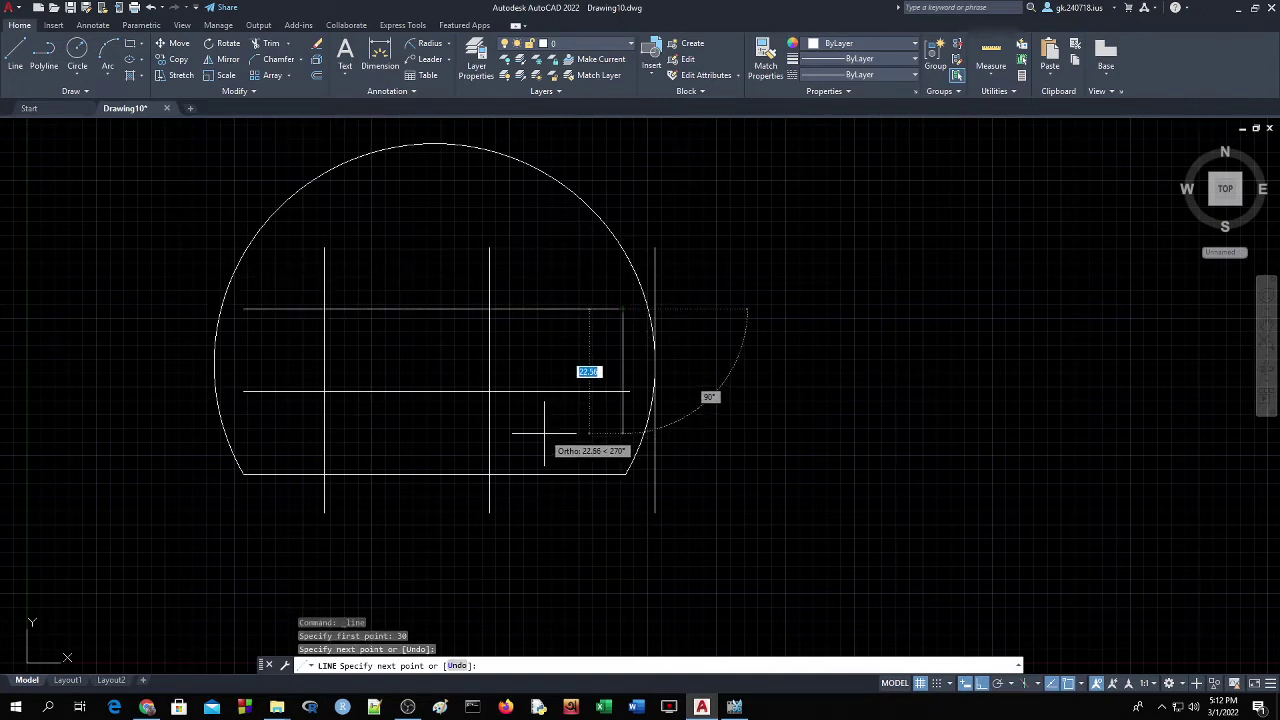
pyautogui.press('Return')
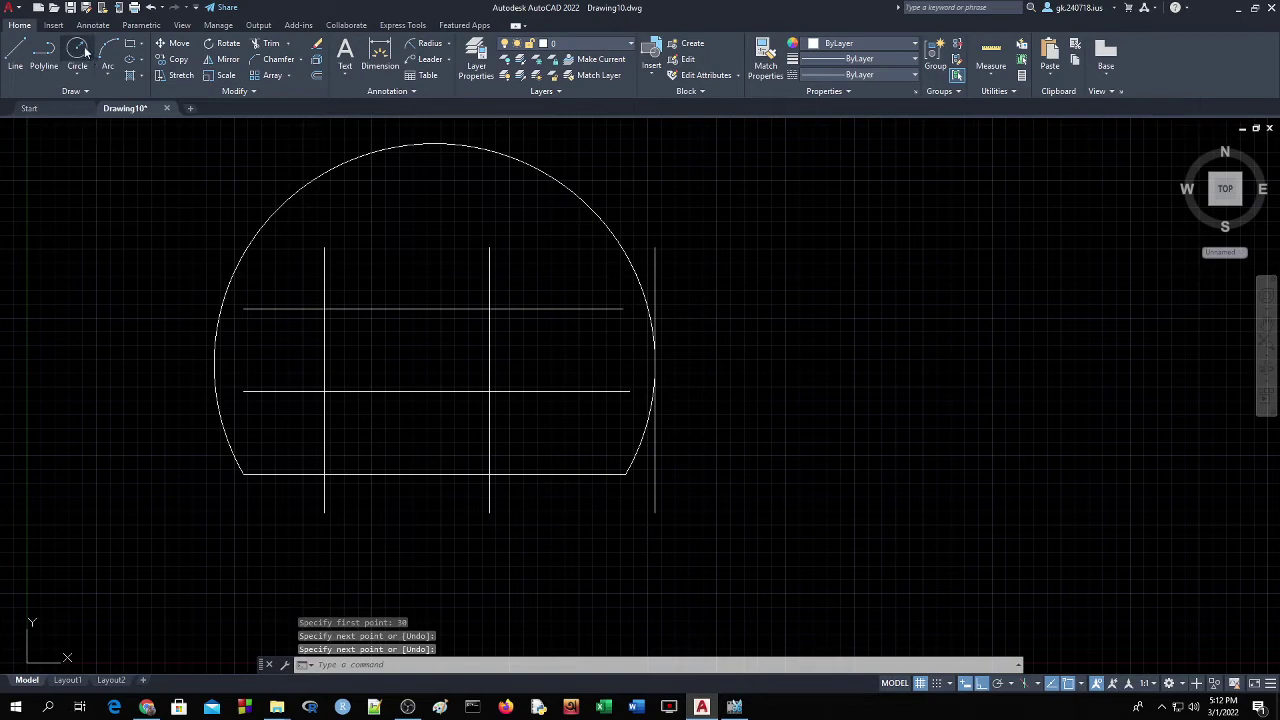
pyautogui.click(80, 52)
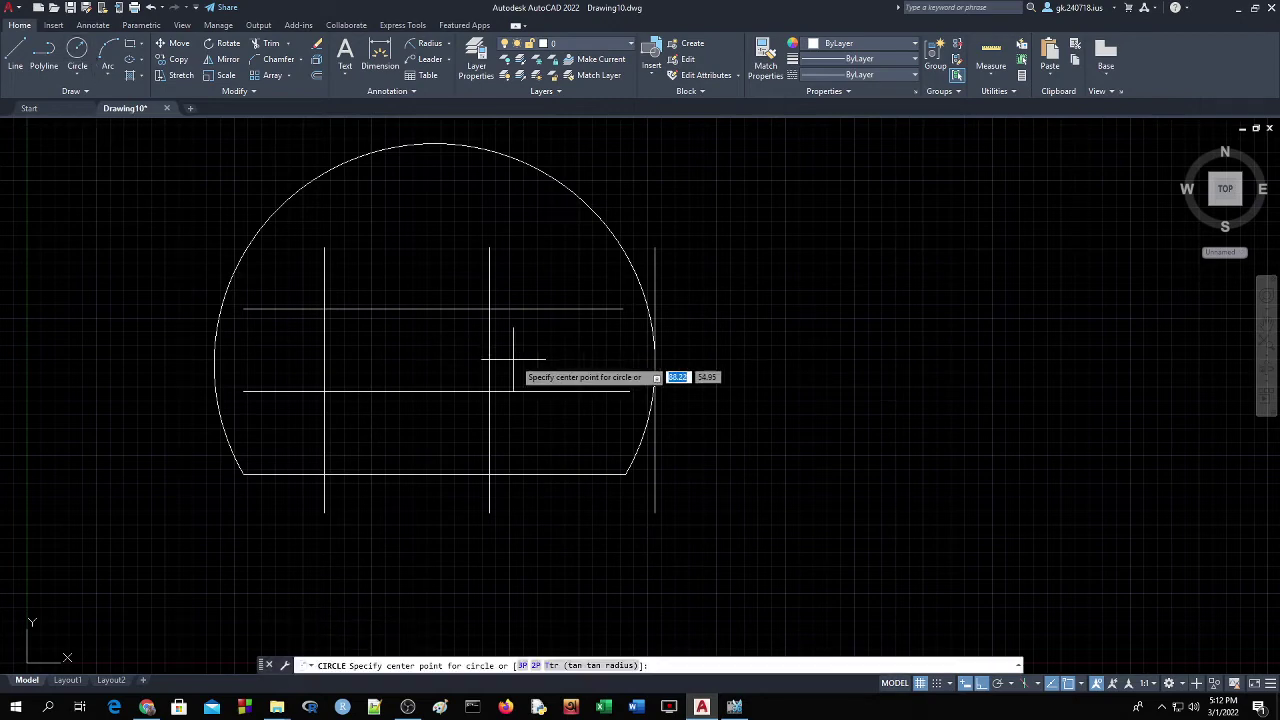
# Undo a mistaken radius-15 circle and restore the upper horizontal centreline.
pyautogui.click(489, 309)
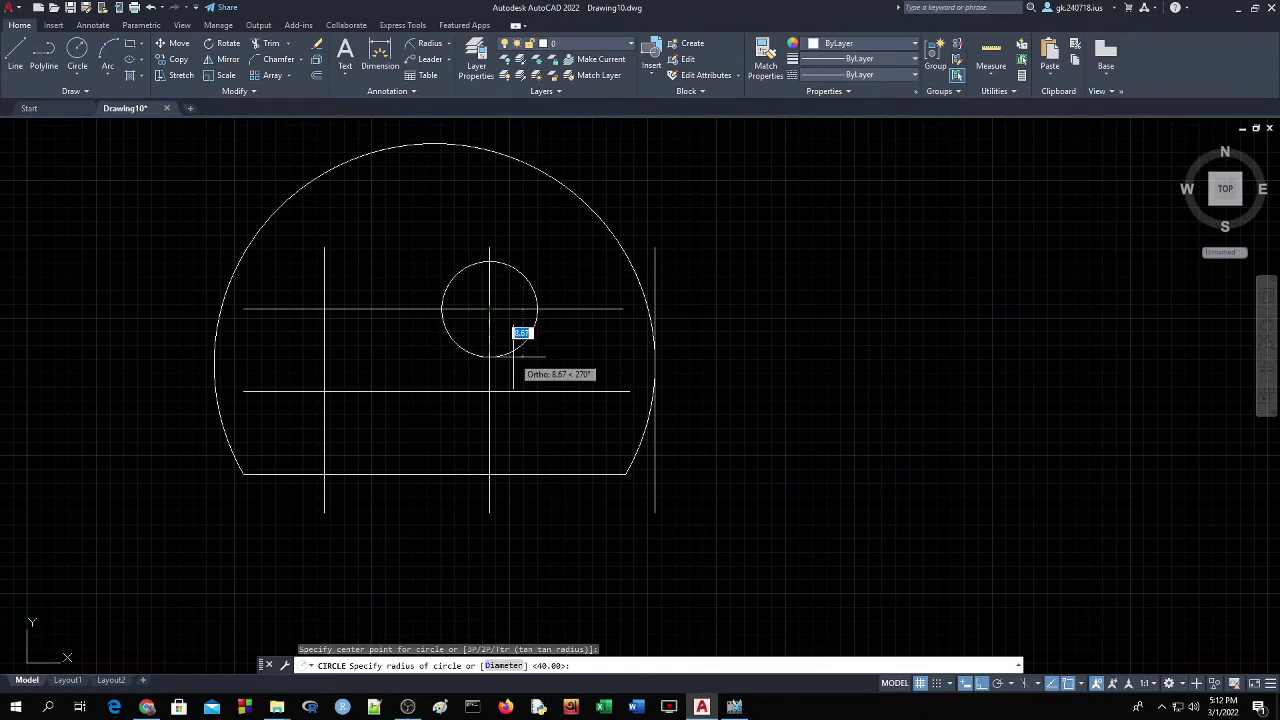
pyautogui.write('15')
pyautogui.press('Return')
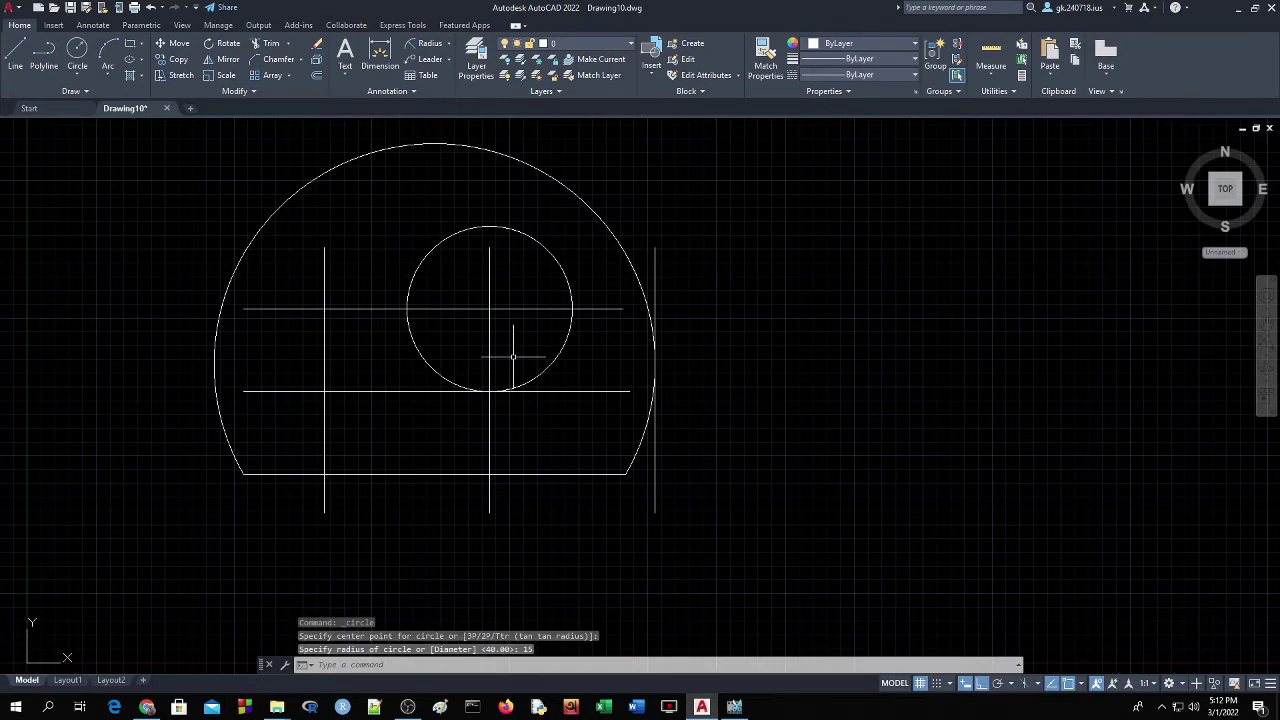
pyautogui.hotkey('ctrl', 'z')
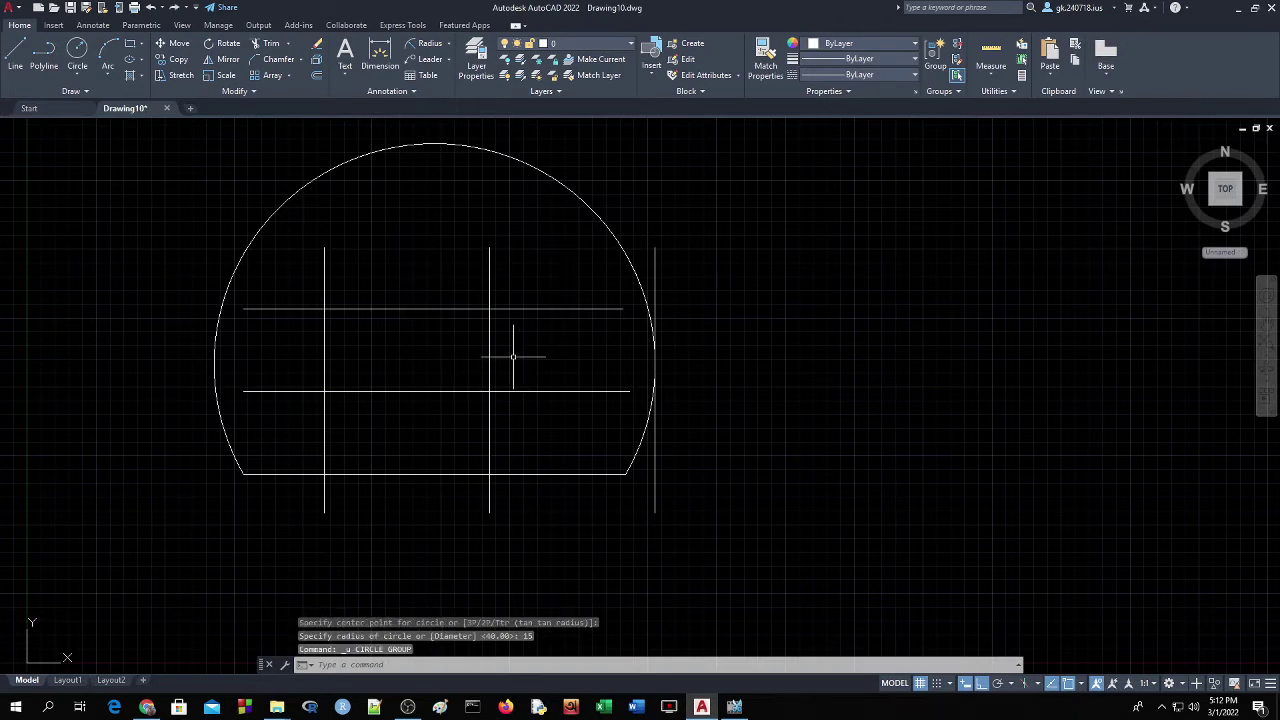
pyautogui.write('u')
pyautogui.press('Return')
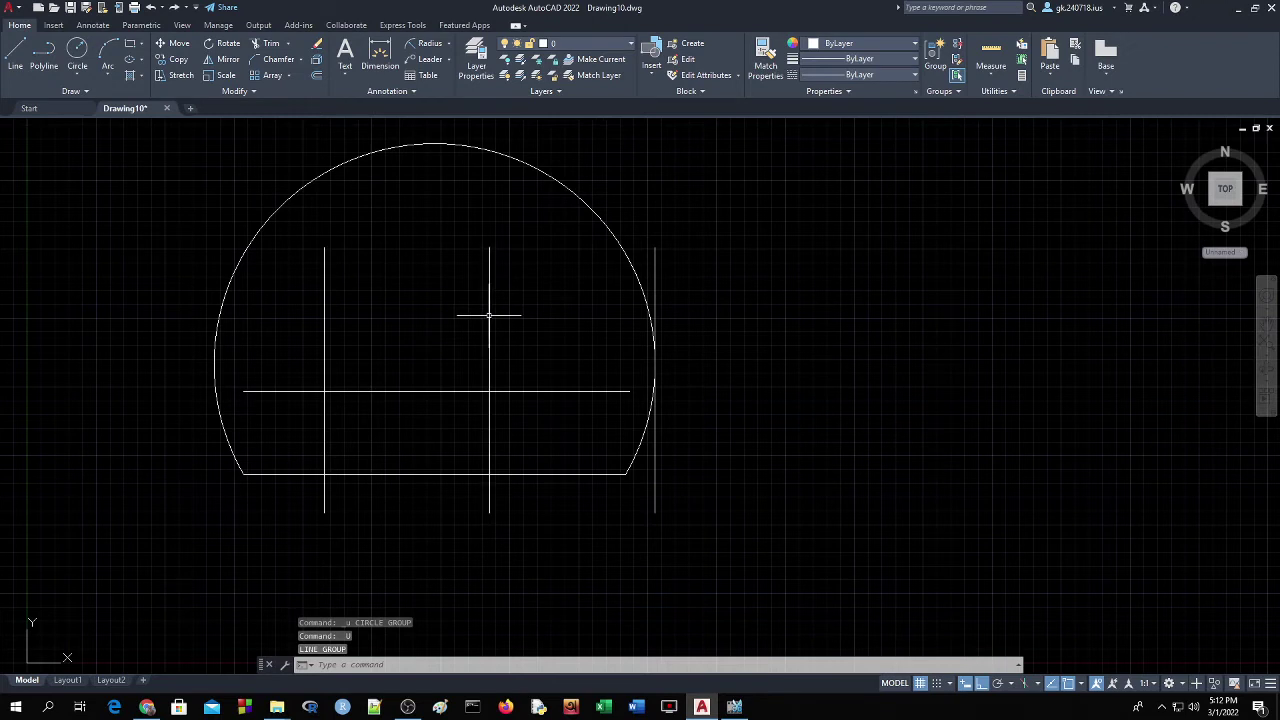
pyautogui.click(173, 7)
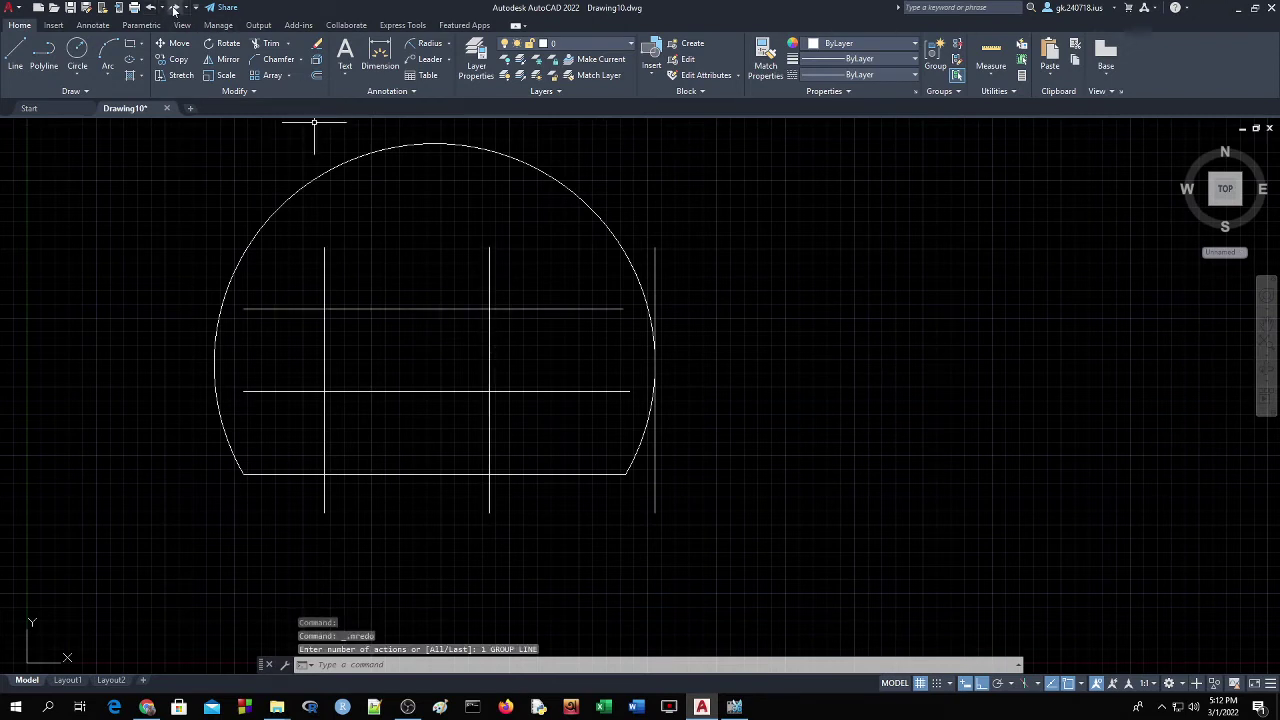
# Draw radius-5 circles at the upper-right and lower-left centreline crossings.
pyautogui.click(77, 55)
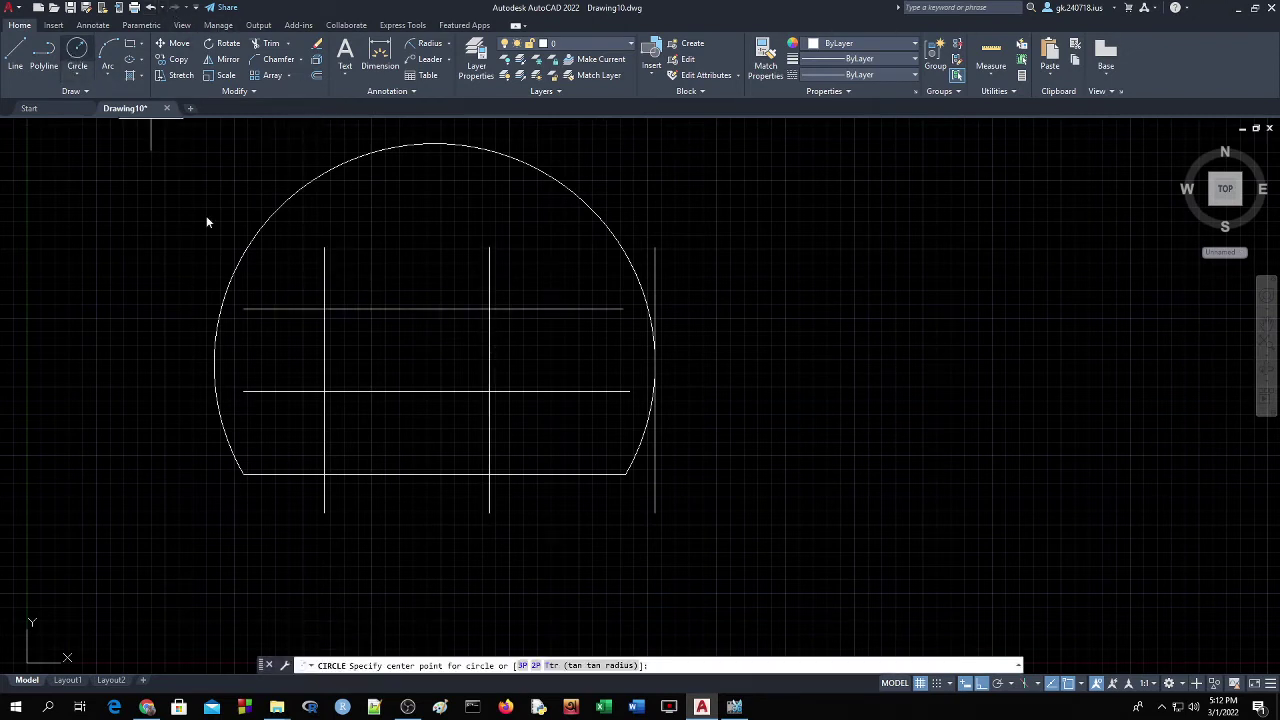
pyautogui.click(489, 309)
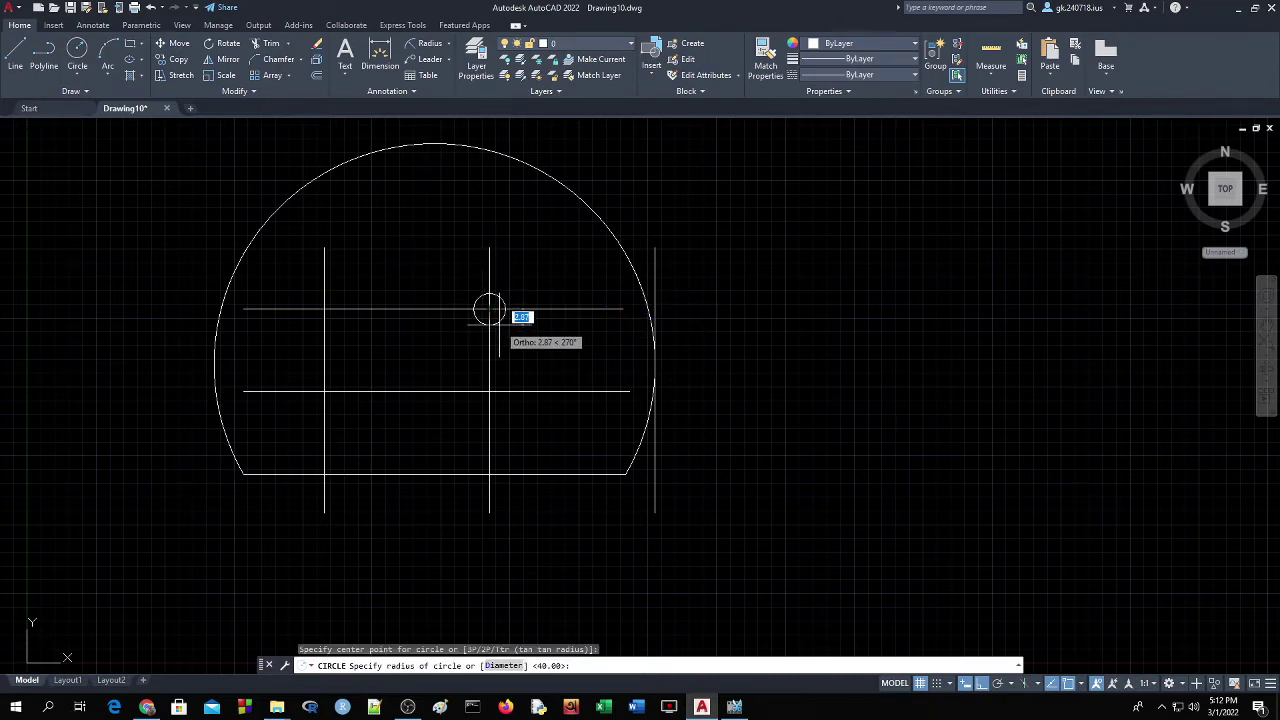
pyautogui.write('5')
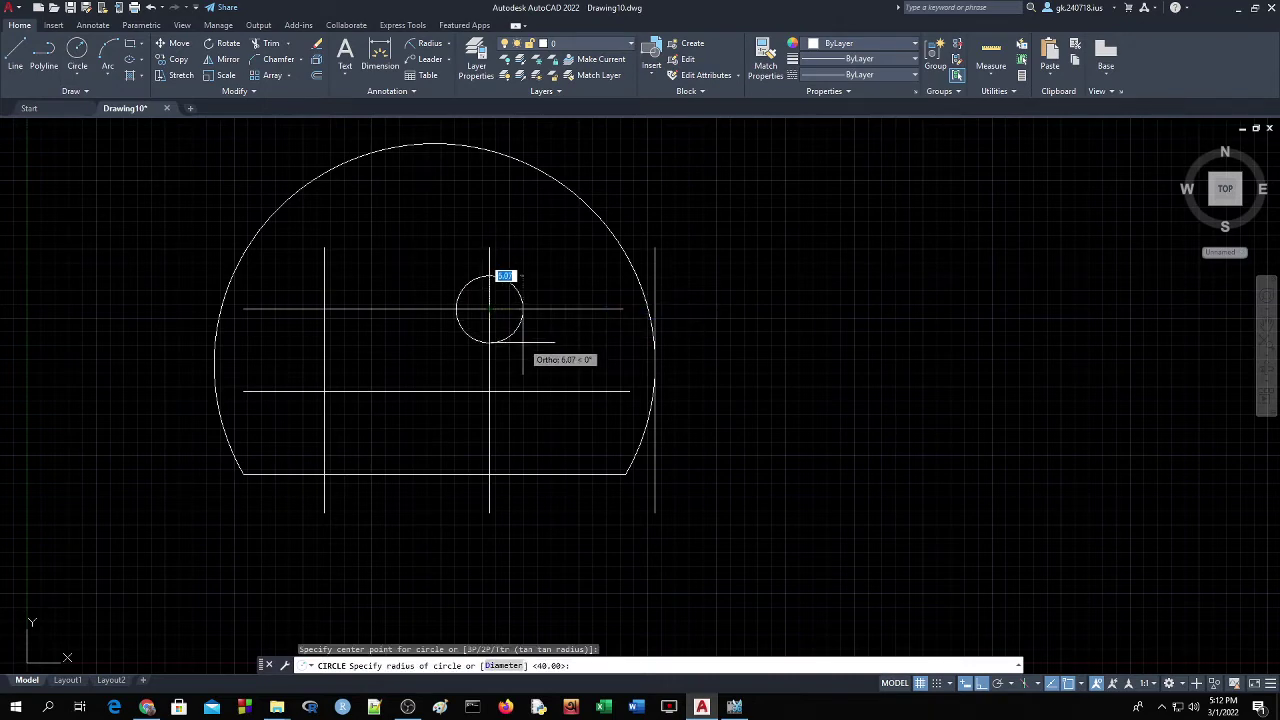
pyautogui.press('Return')
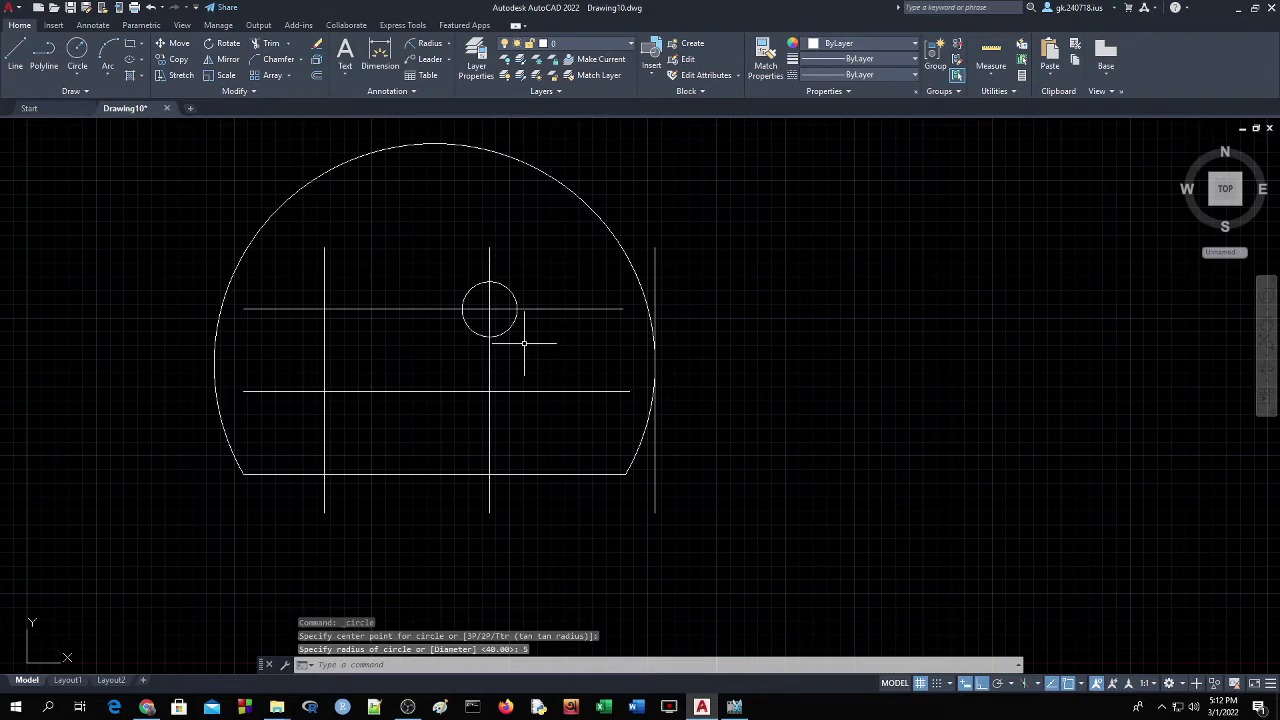
pyautogui.press('Return')
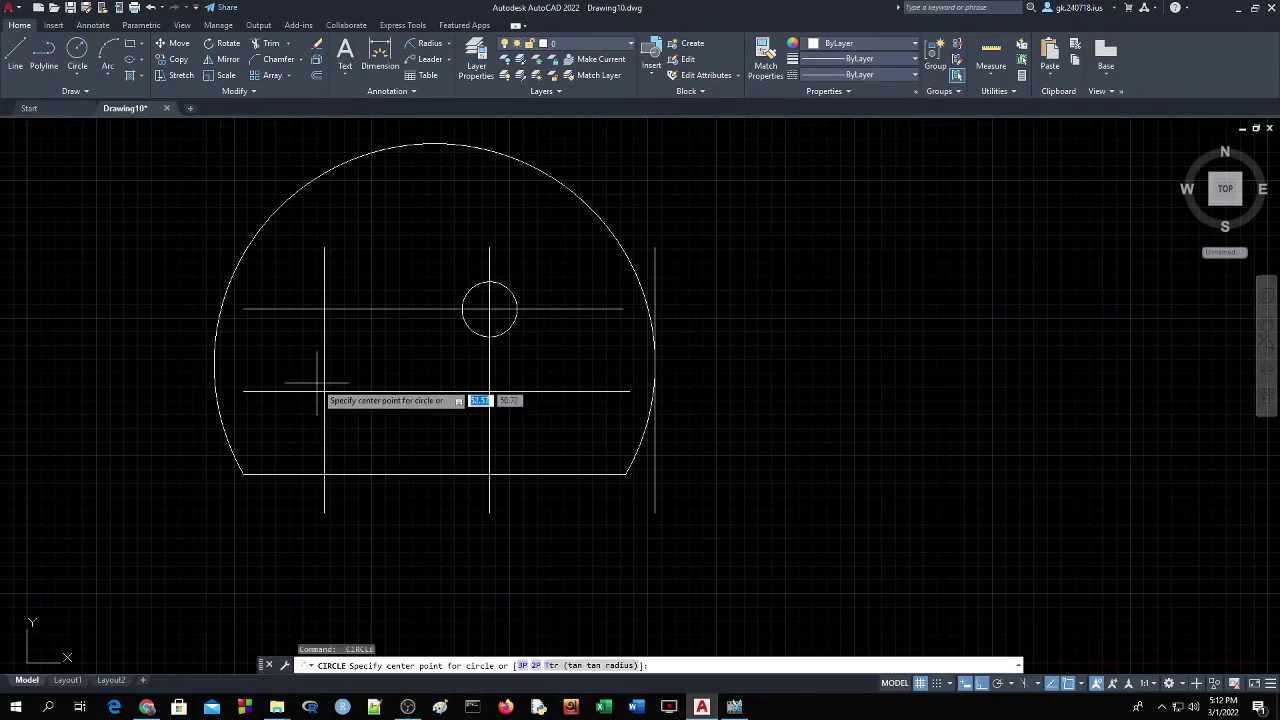
pyautogui.click(324, 390)
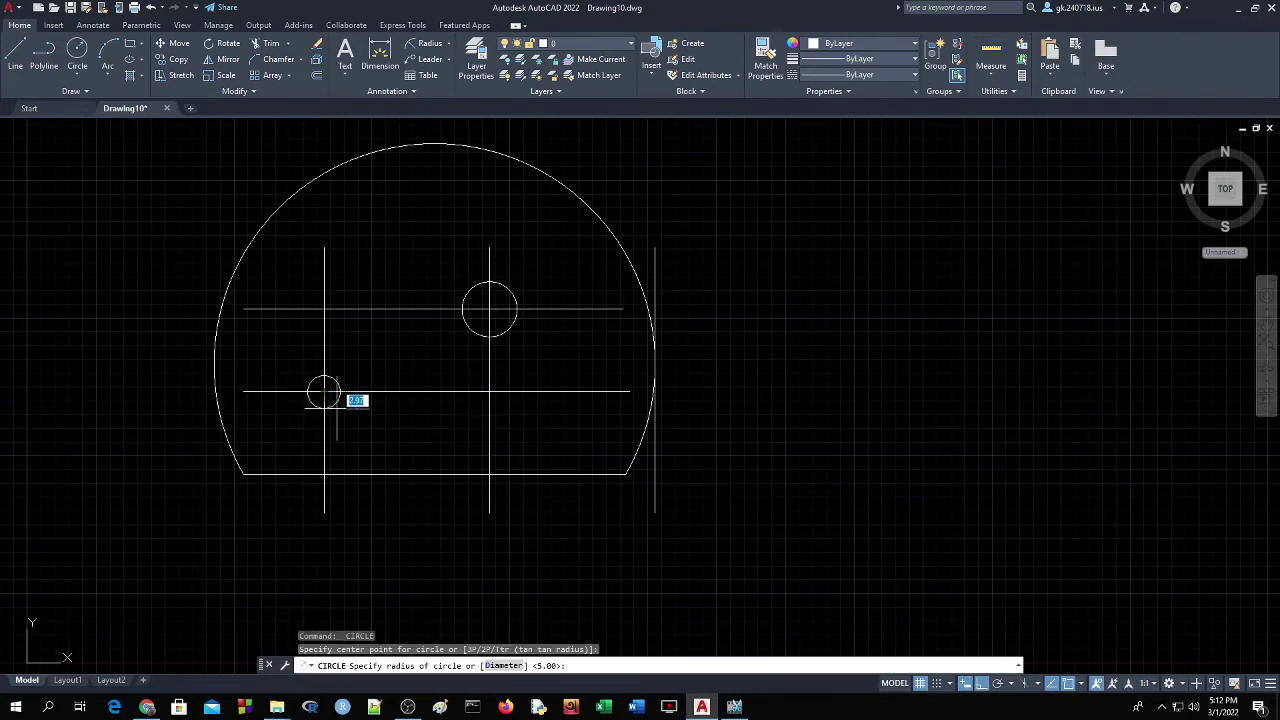
pyautogui.write('5')
pyautogui.press('Return')
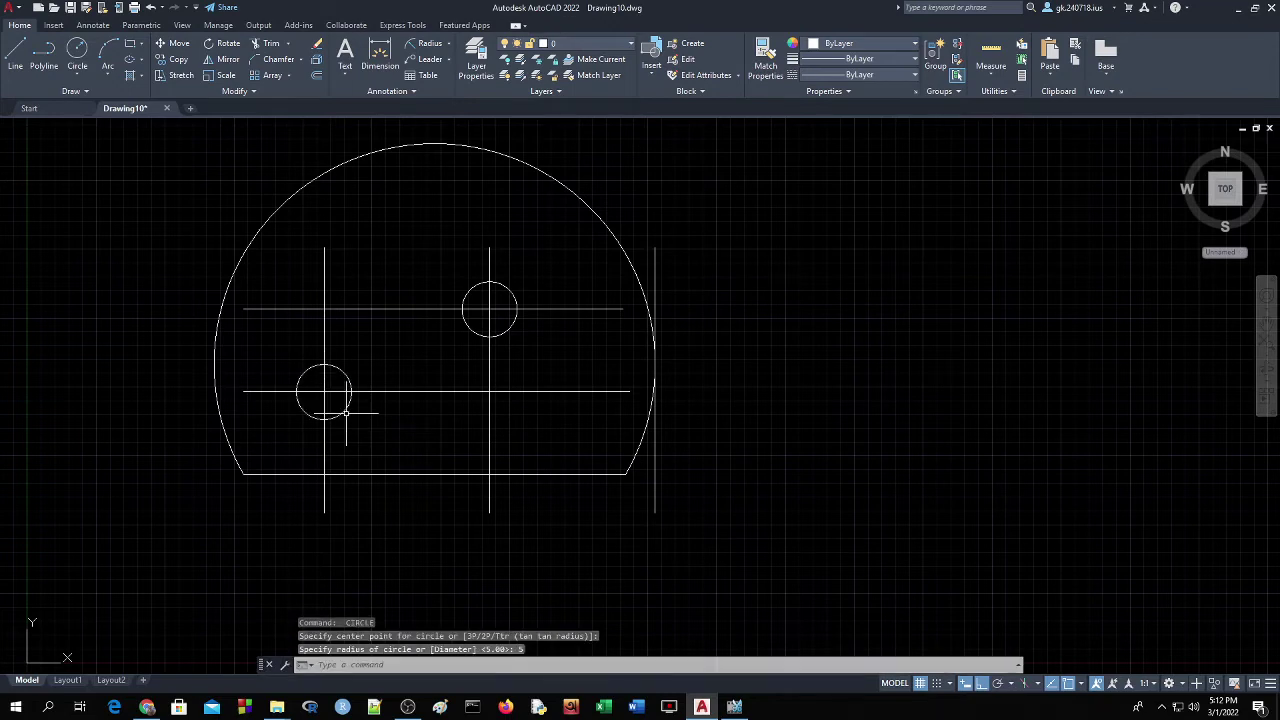
# Turn off Quadrant snapping and toggle Tangent in the Object Snap list.
pyautogui.click(1080, 684)
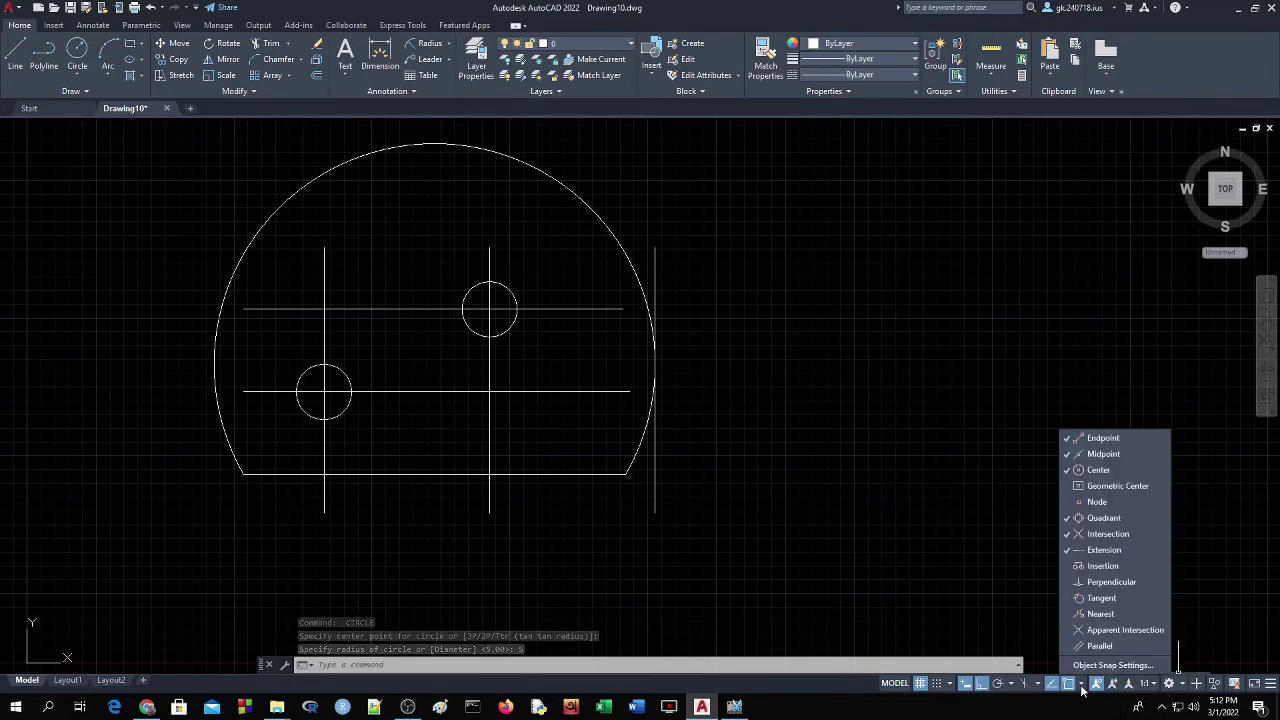
pyautogui.click(1110, 518)
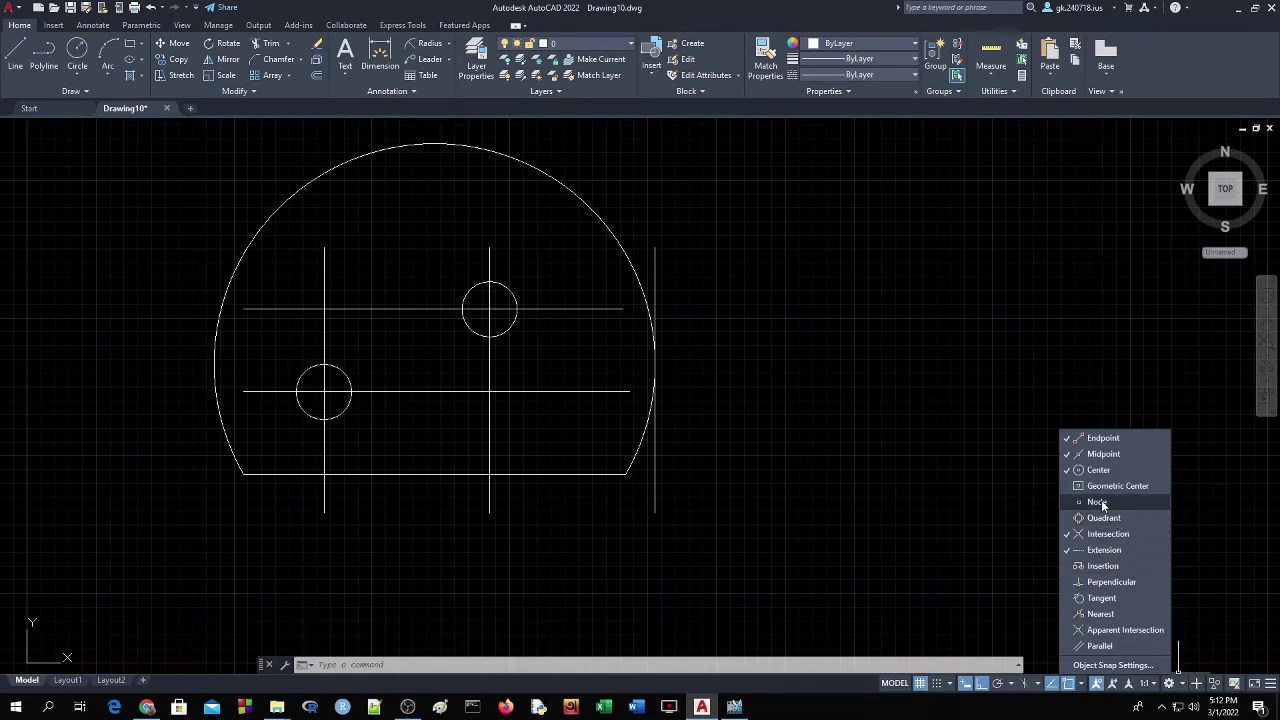
pyautogui.click(1101, 598)
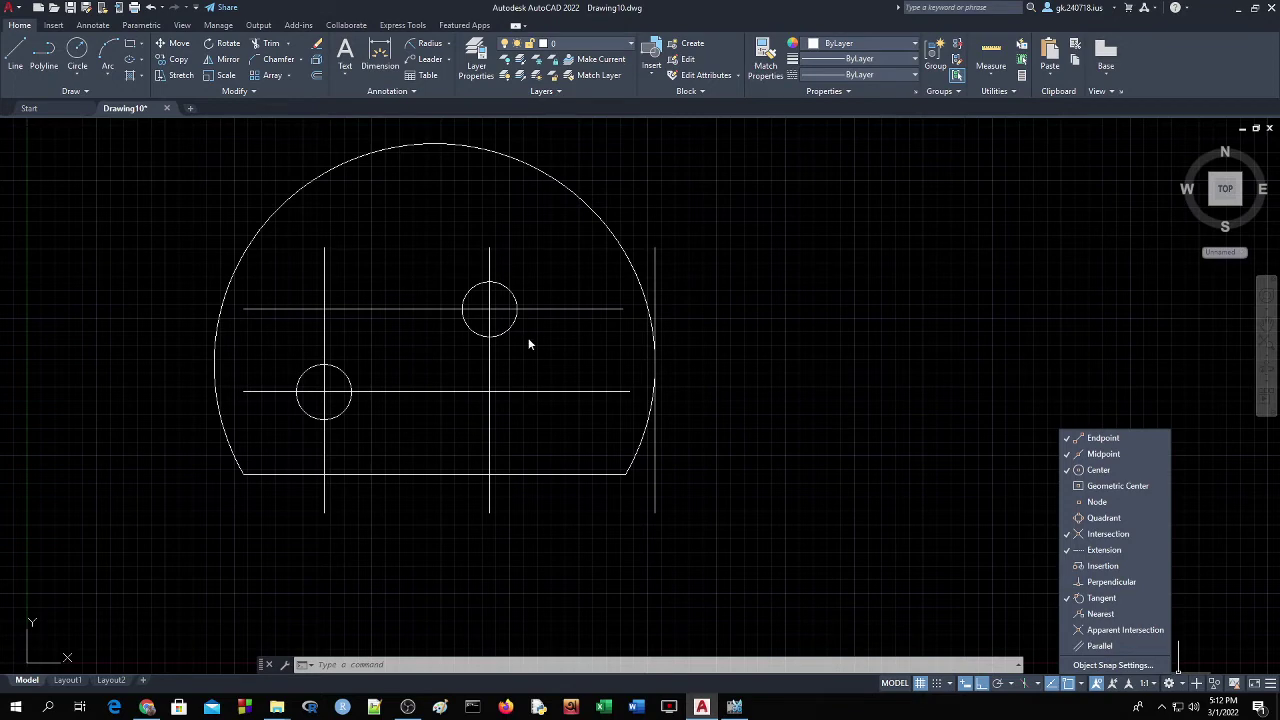
pyautogui.click(571, 358)
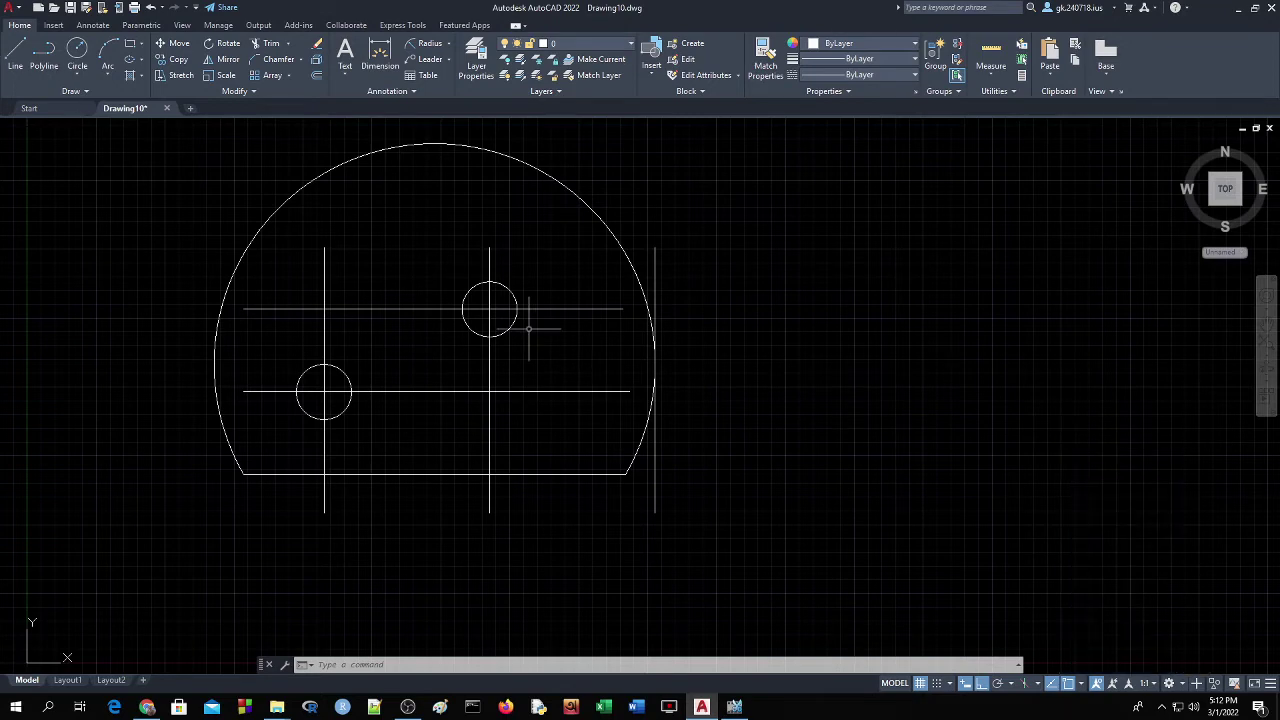
# Test two trial lines near the upper circle, cancelling each one.
pyautogui.click(15, 55)
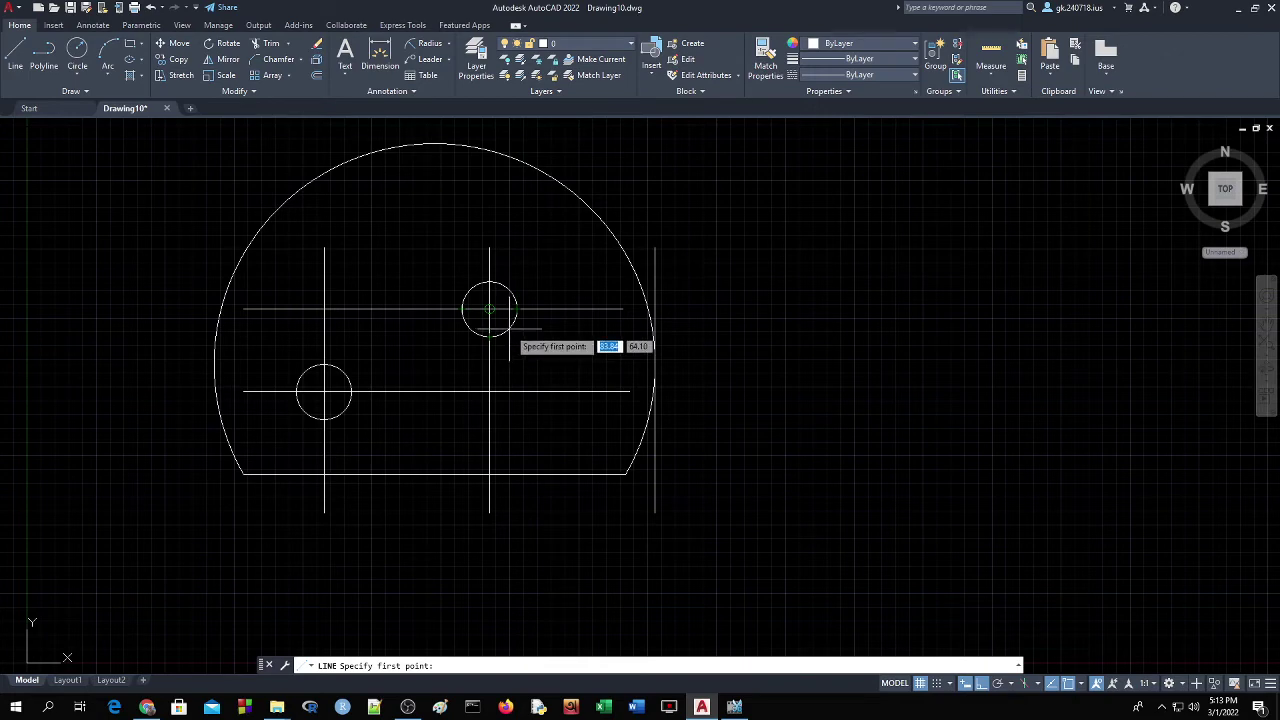
pyautogui.click(508, 332)
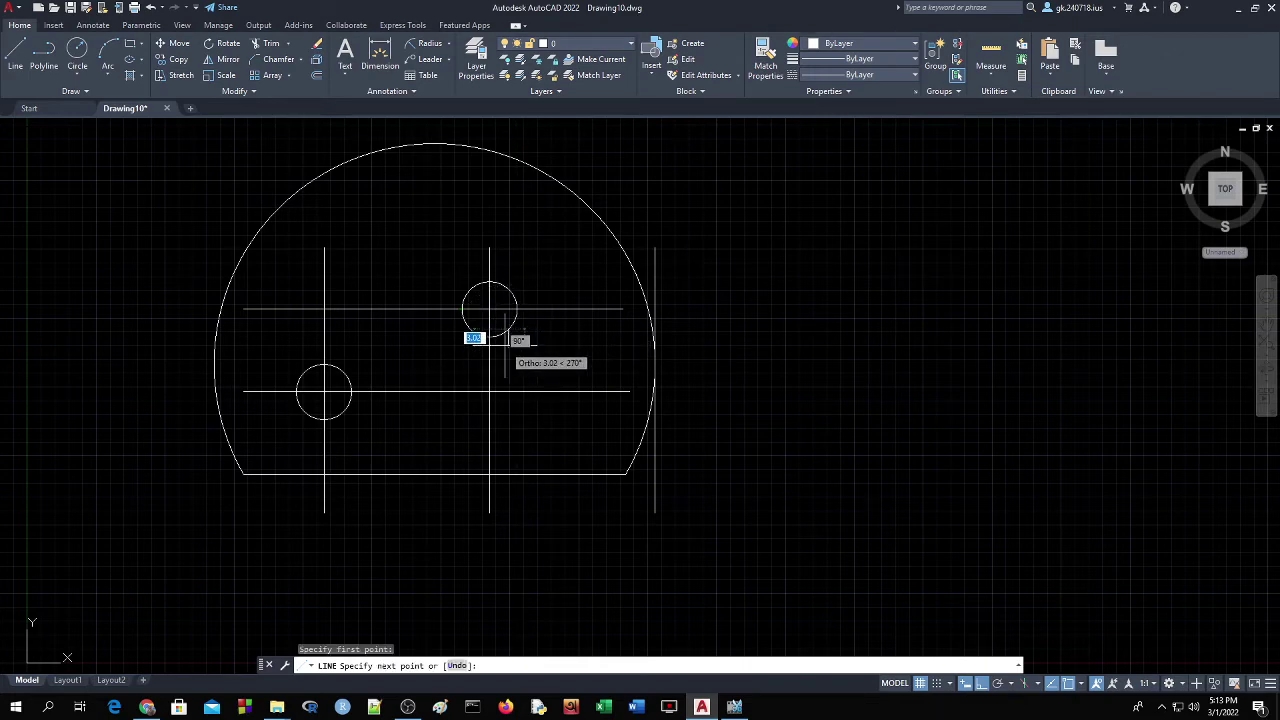
pyautogui.press('Escape')
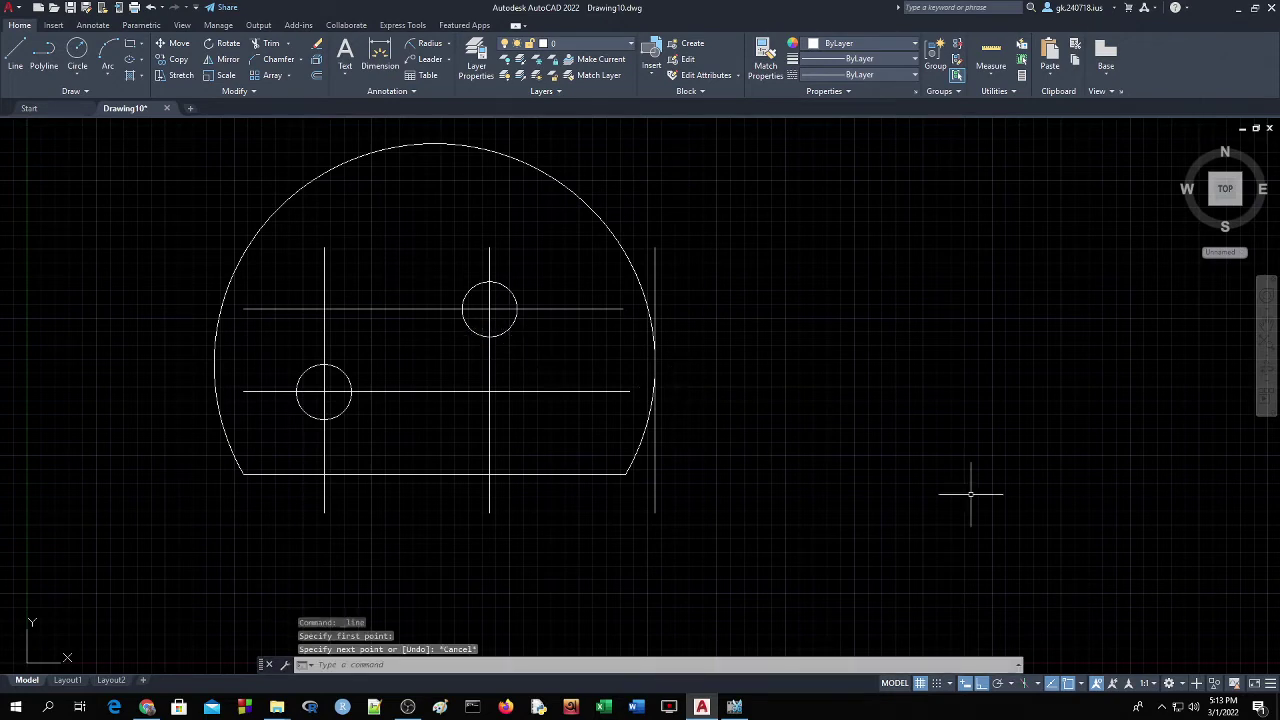
pyautogui.click(1081, 683)
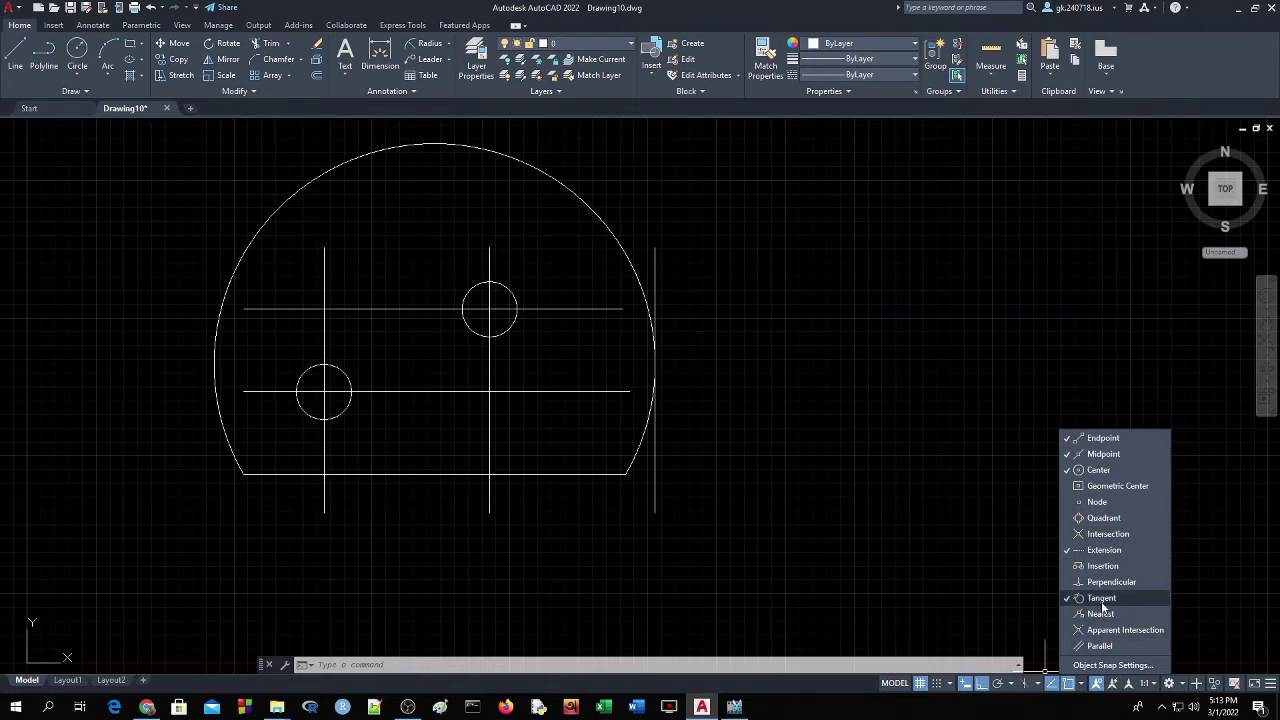
pyautogui.click(792, 497)
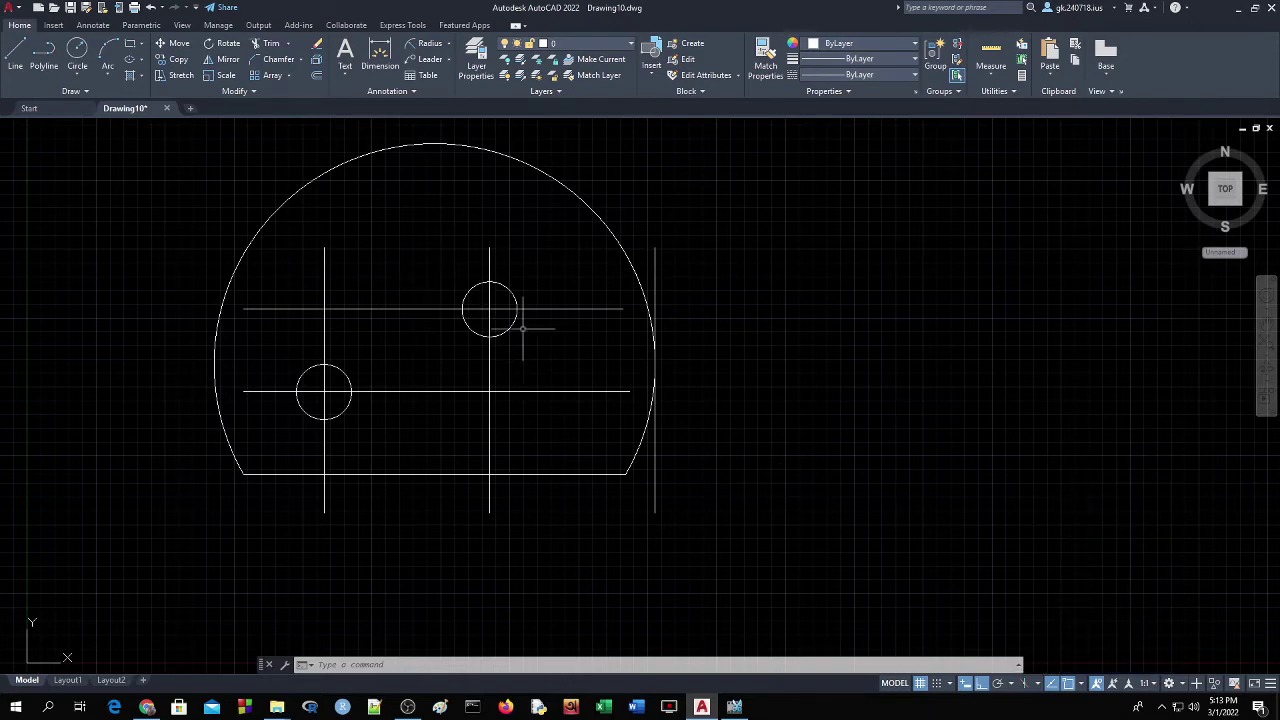
pyautogui.click(16, 58)
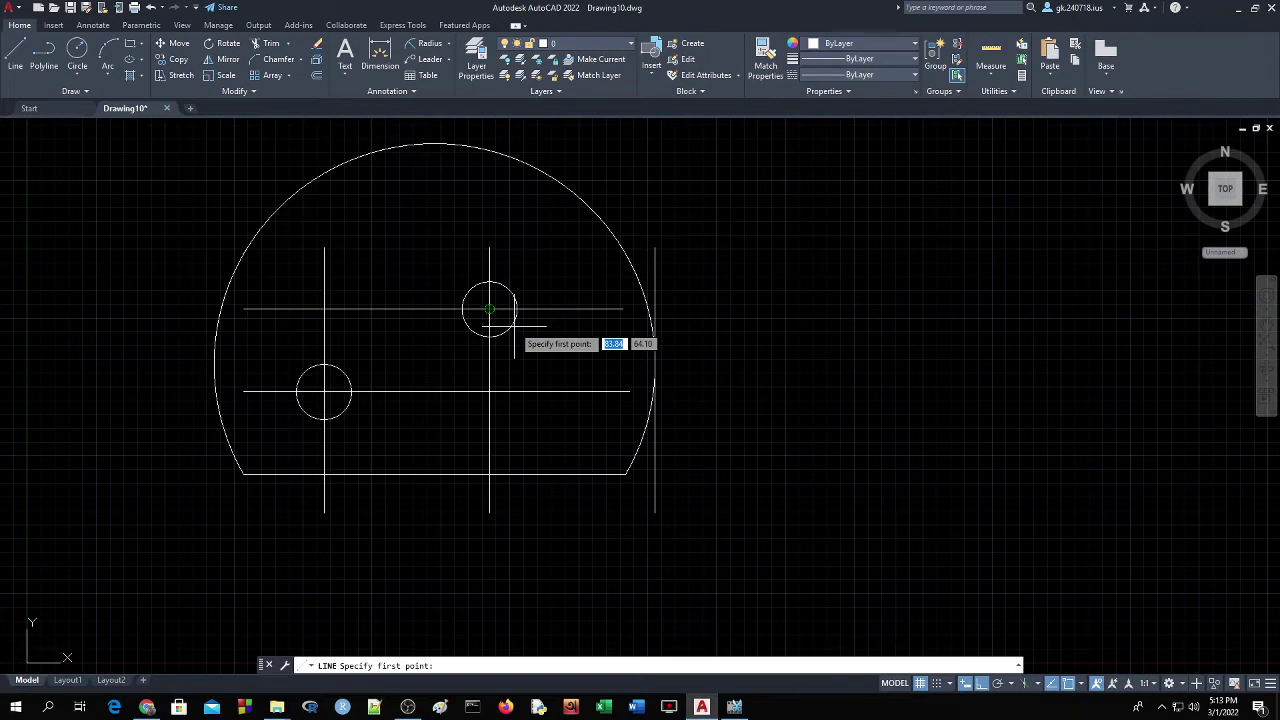
pyautogui.click(906, 446)
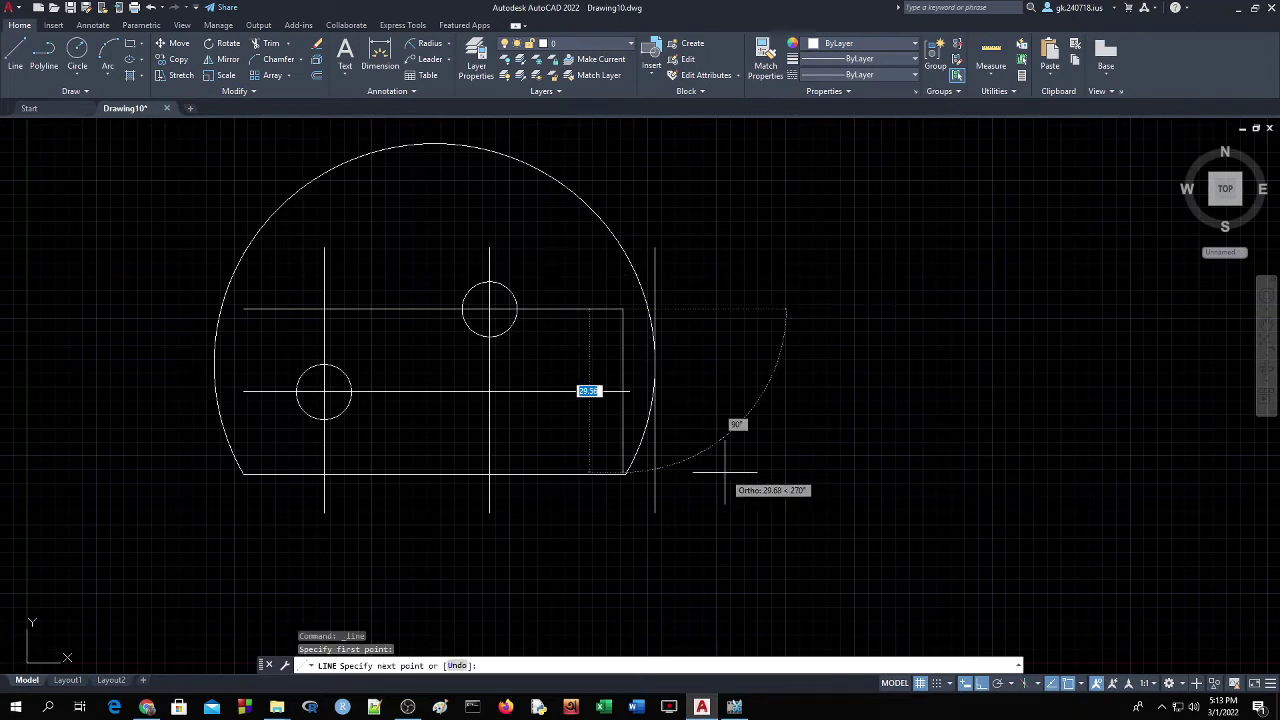
pyautogui.press('Escape')
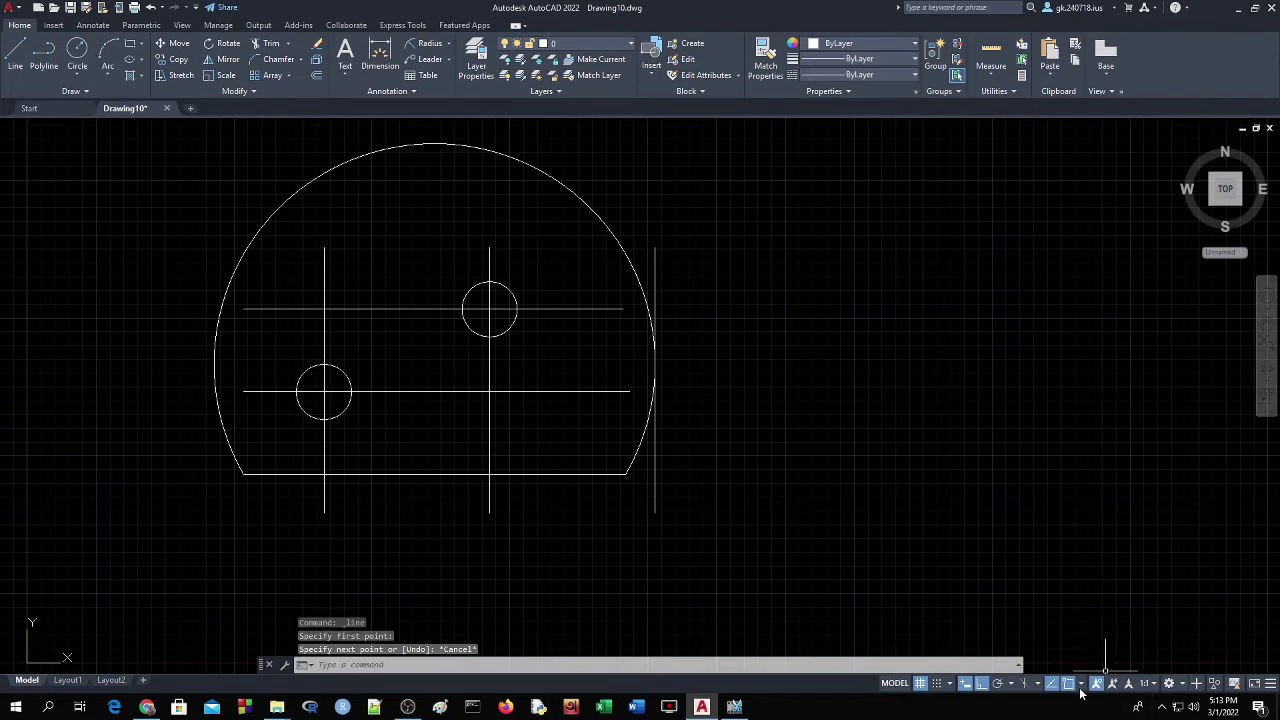
# Toggle object snapping off and on again, then turn off Tangent snapping.
pyautogui.click(1075, 685)
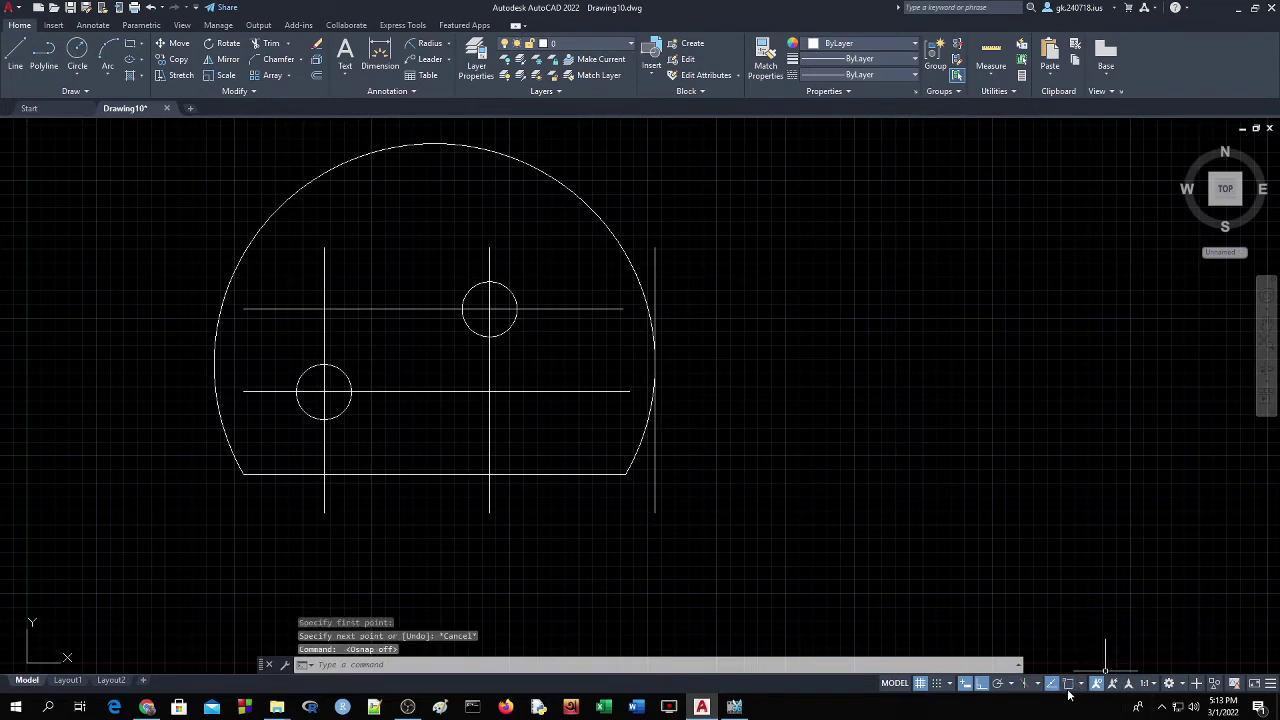
pyautogui.click(1069, 686)
pyautogui.click(1082, 685)
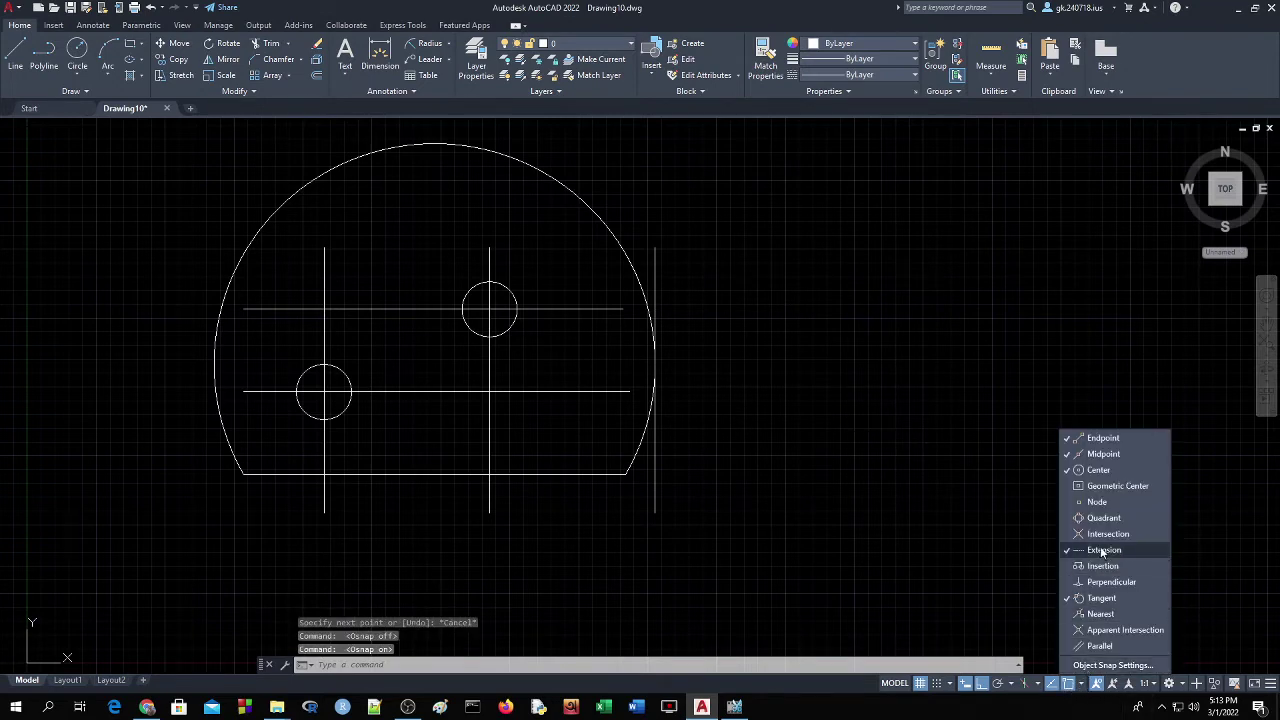
pyautogui.click(1101, 598)
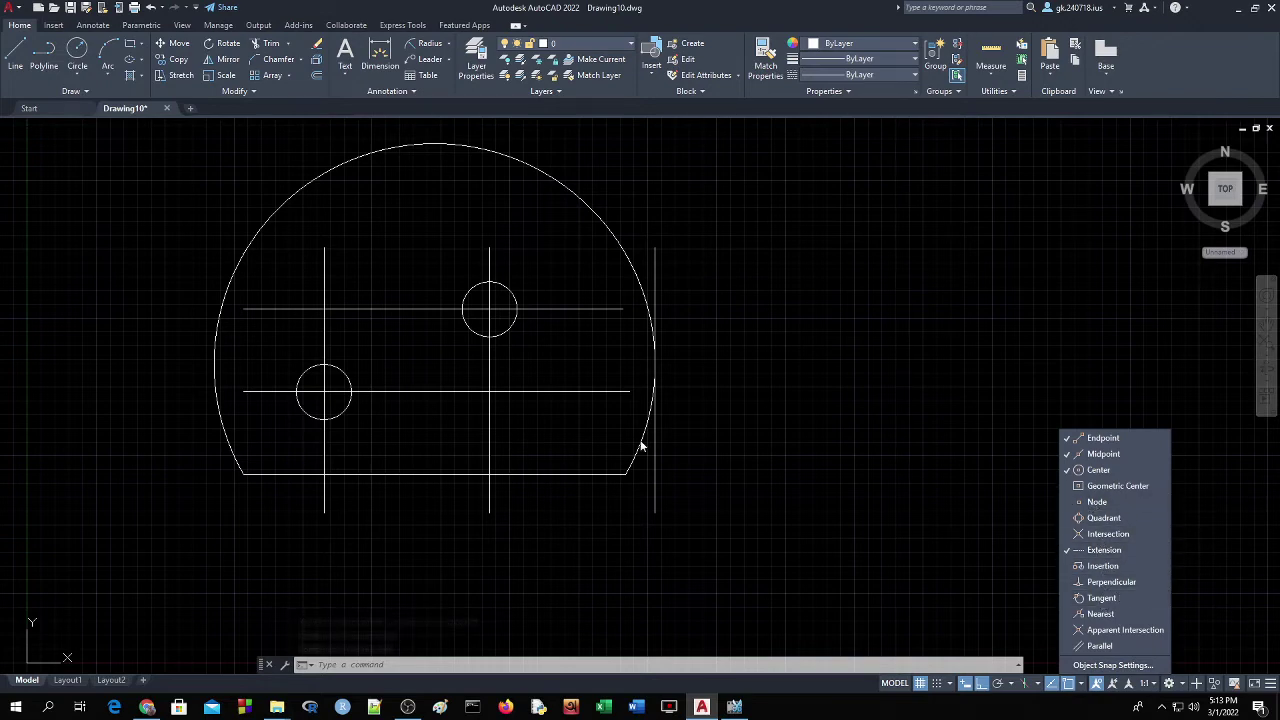
pyautogui.click(520, 320)
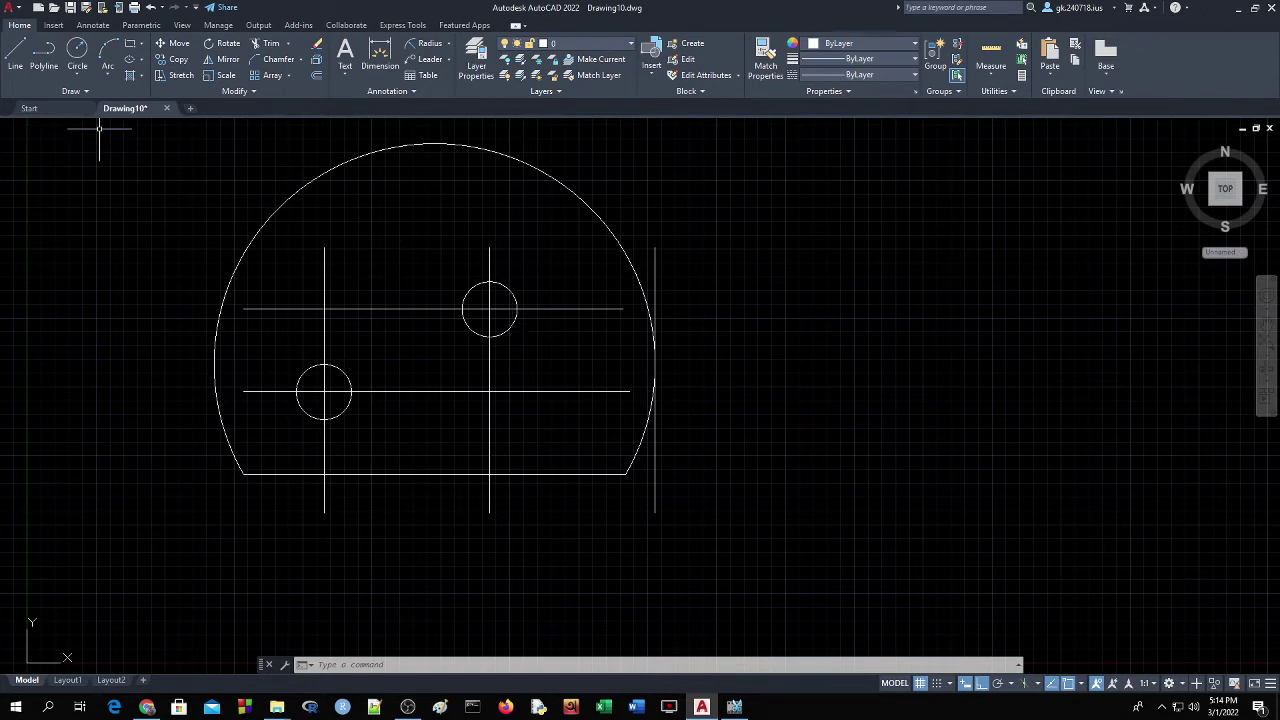
# Start a line with the L alias and zoom in on the upper small circle.
pyautogui.write('l')
pyautogui.press('Return')
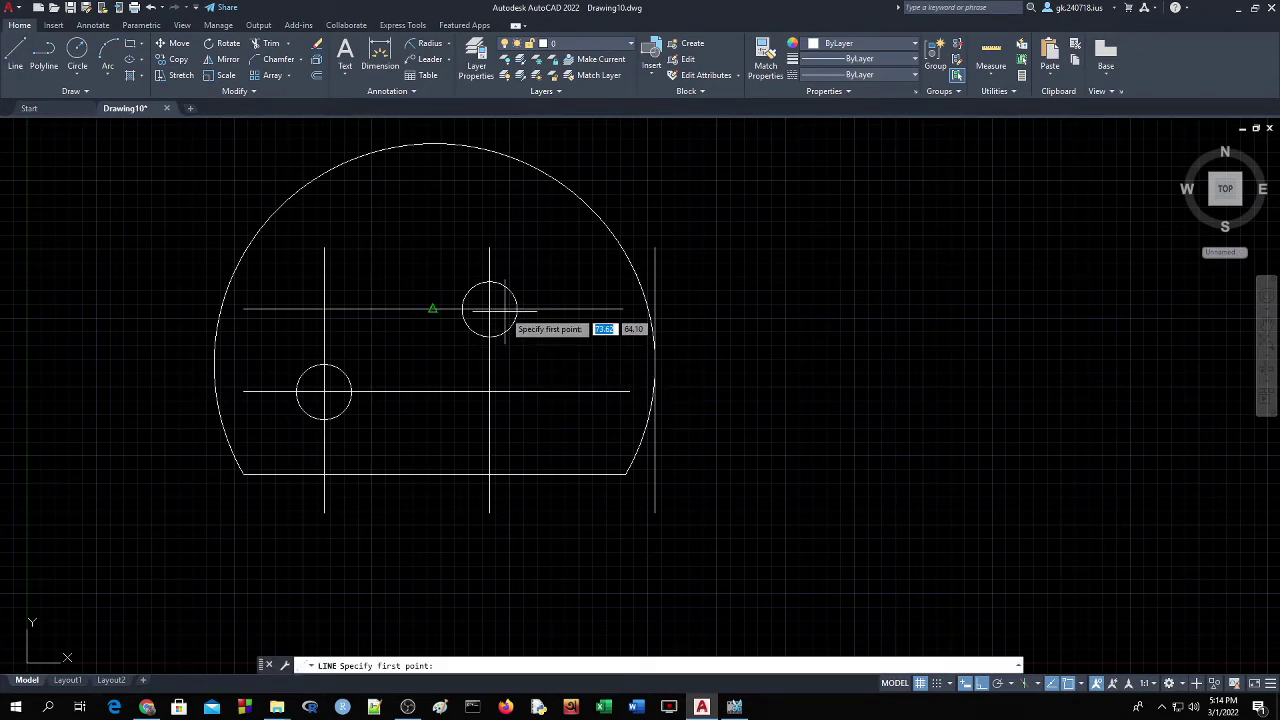
pyautogui.scroll(2, 505, 312)
pyautogui.scroll(5, 505, 312)
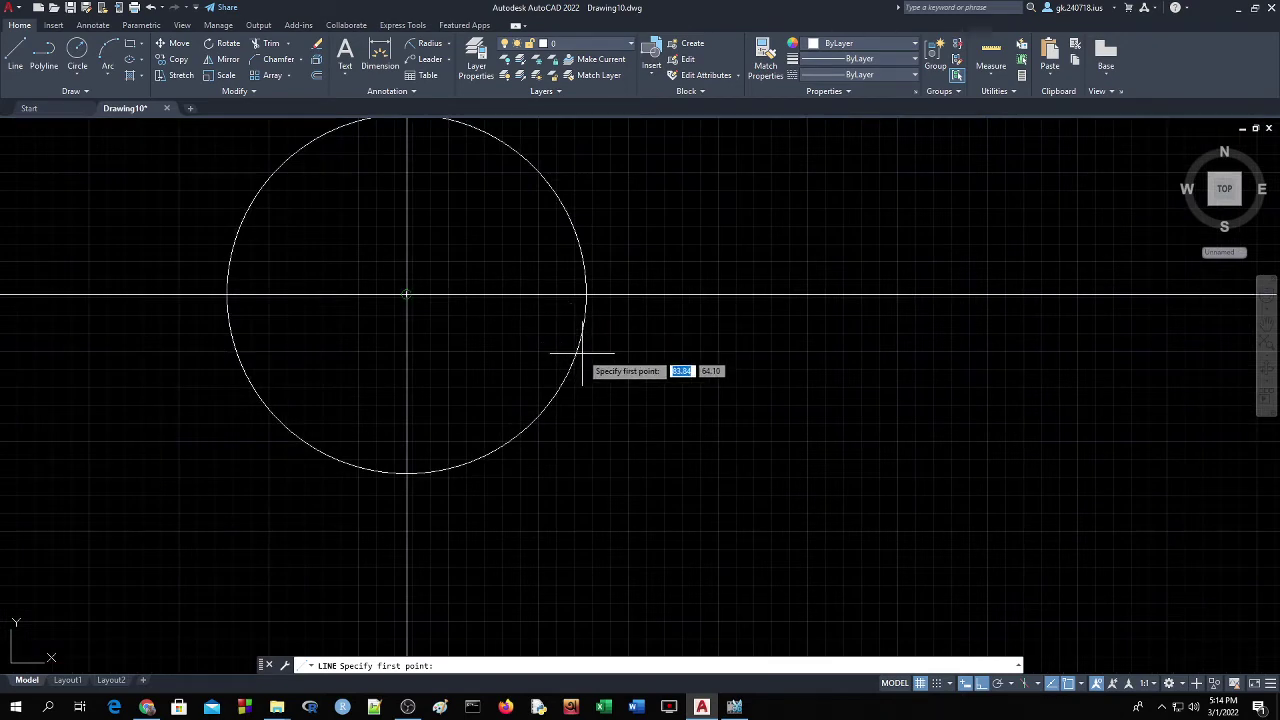
pyautogui.click(1081, 684)
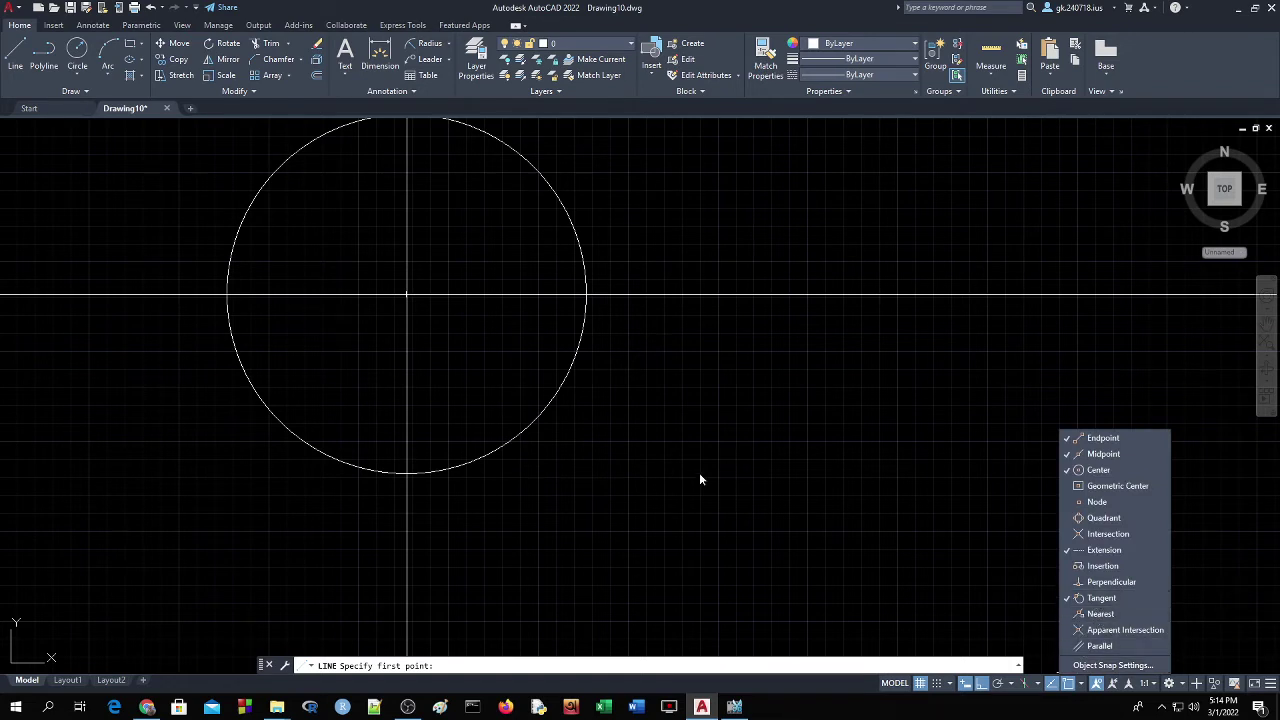
# Turn off Center snapping while testing a trial line at the circle, then cancel it.
pyautogui.click(647, 411)
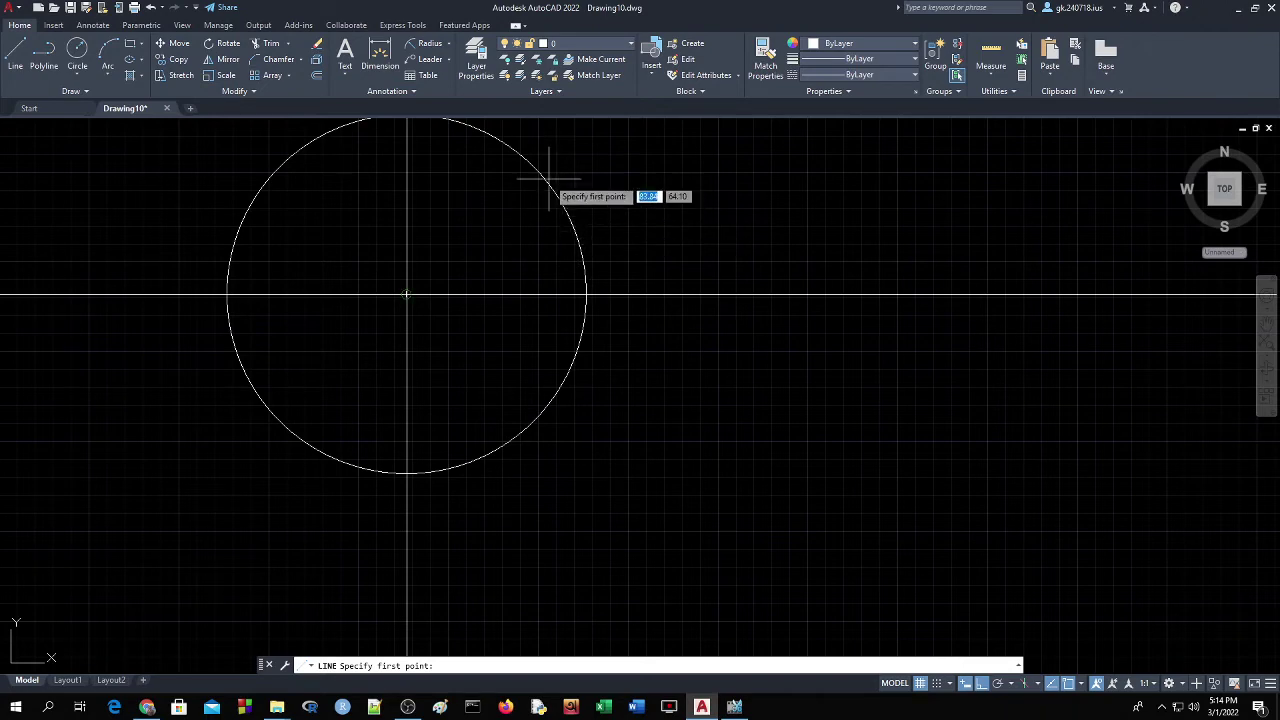
pyautogui.click(15, 55)
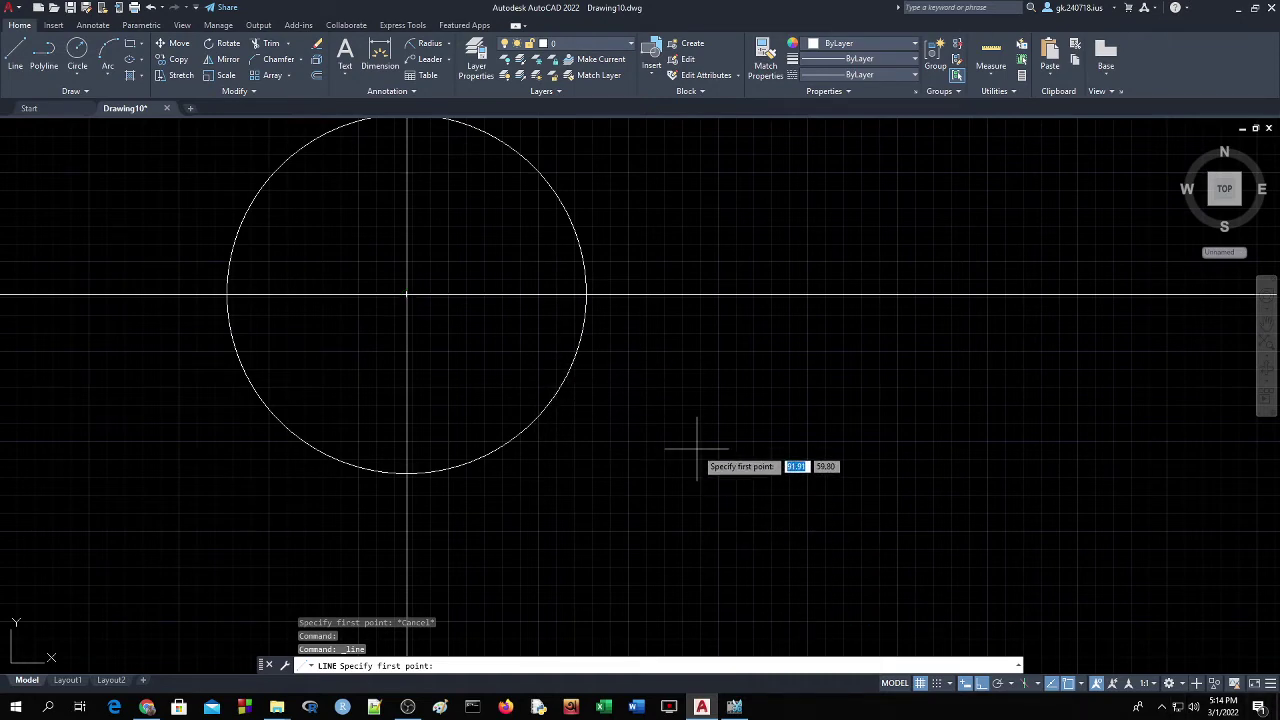
pyautogui.click(575, 382)
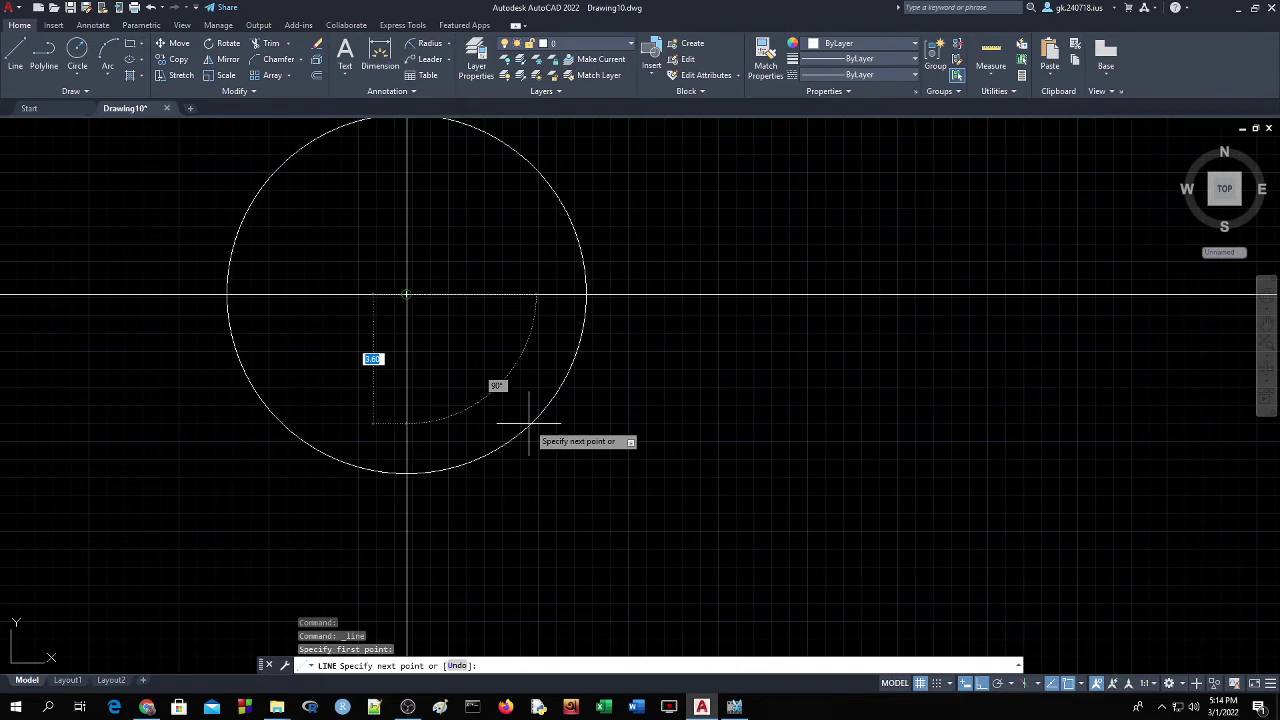
pyautogui.click(1080, 684)
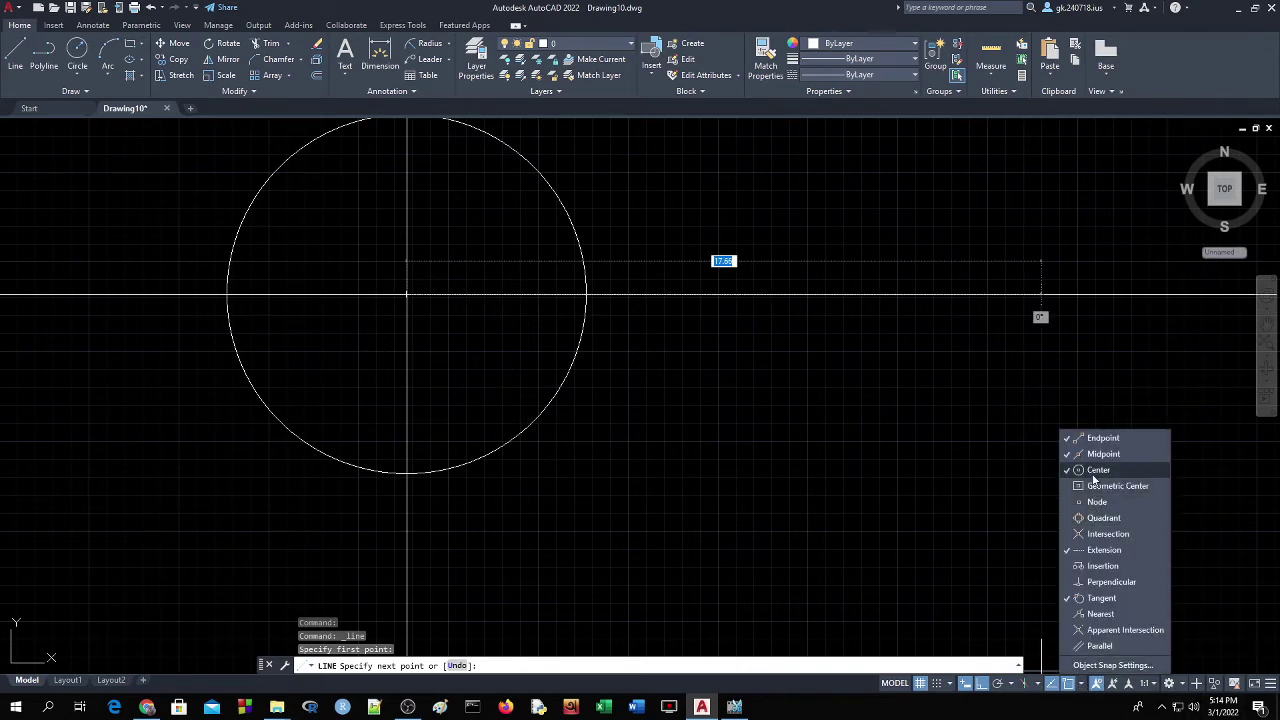
pyautogui.click(626, 410)
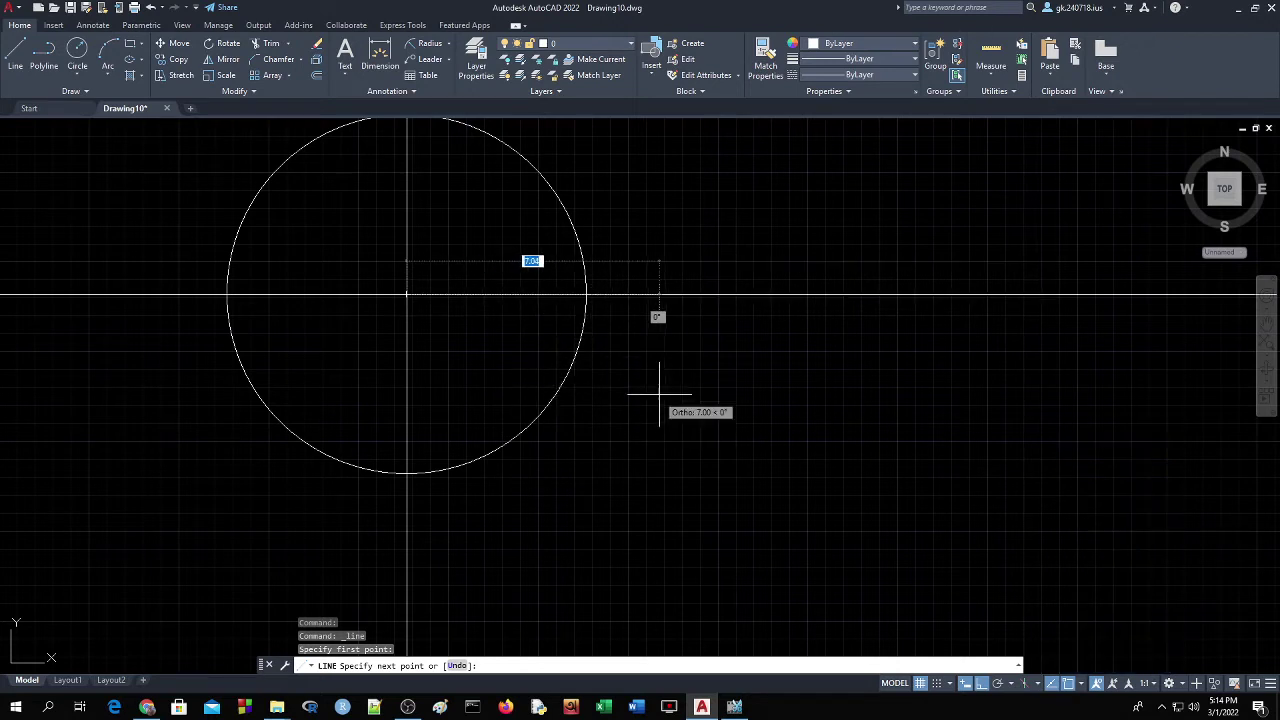
pyautogui.click(661, 390)
pyautogui.press('Escape')
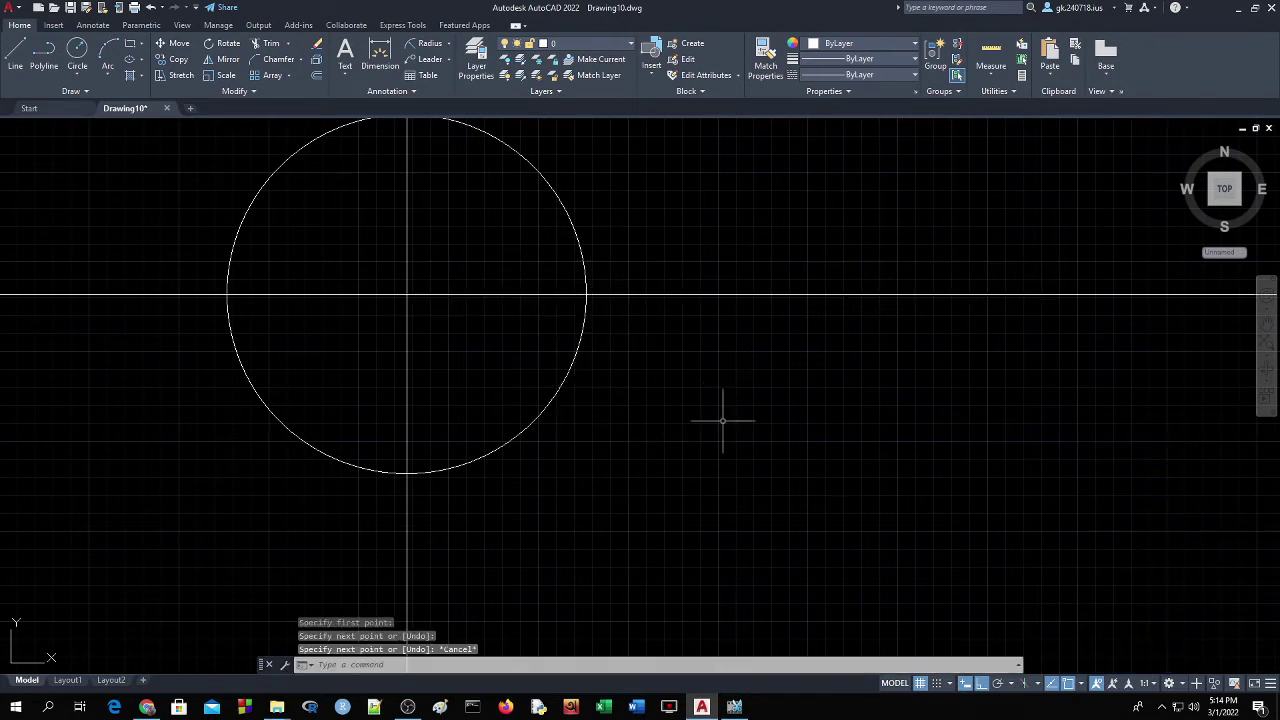
# Keep Tangent snapping on and restart the line command for a tangent start.
pyautogui.click(1083, 683)
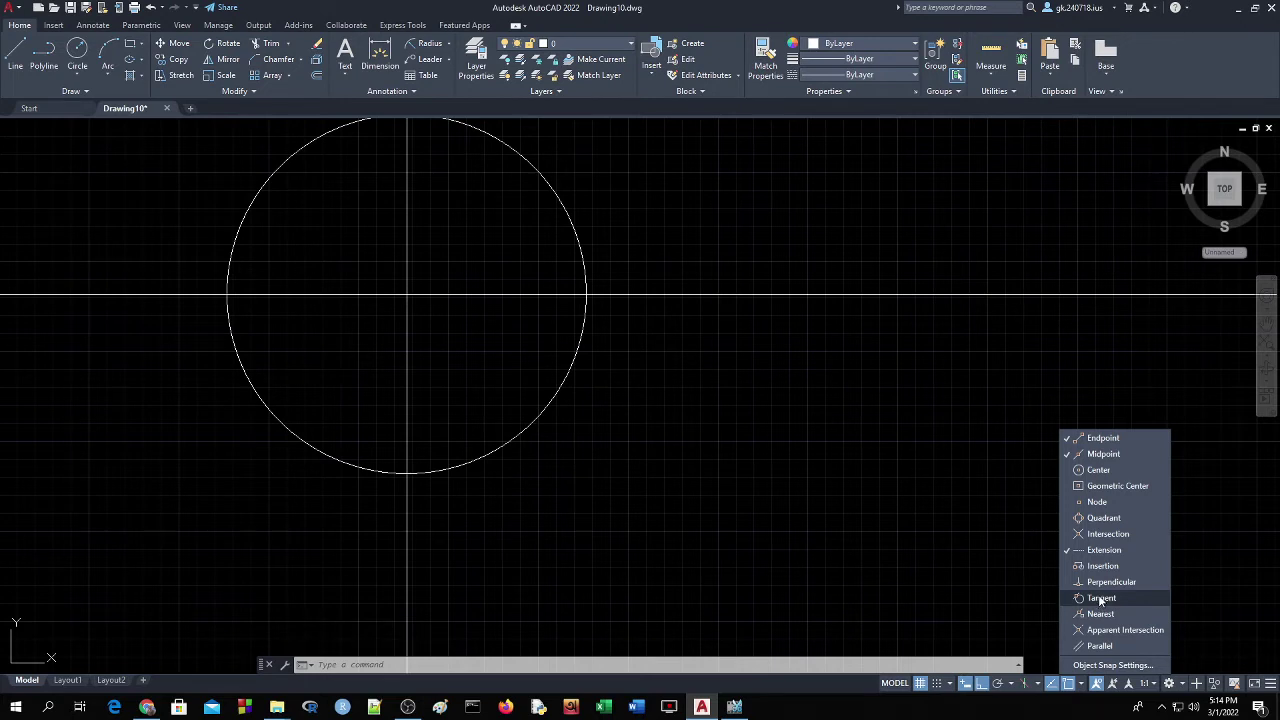
pyautogui.click(580, 373)
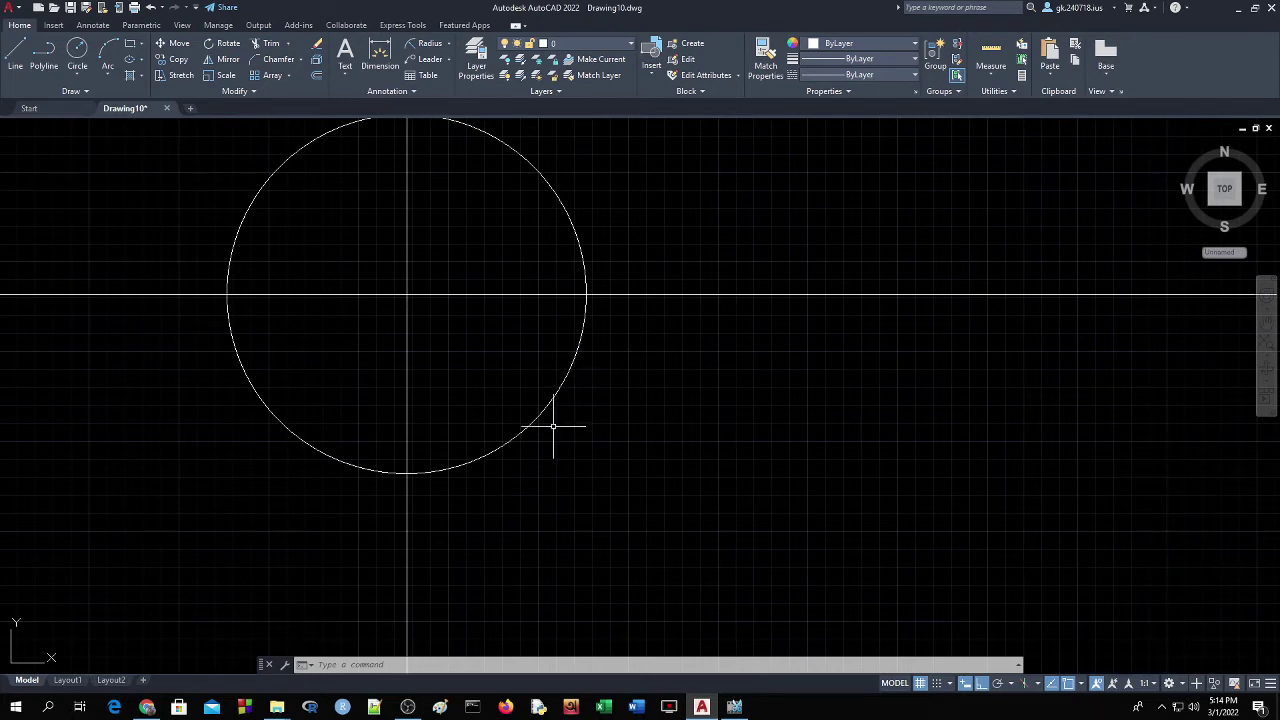
pyautogui.click(18, 70)
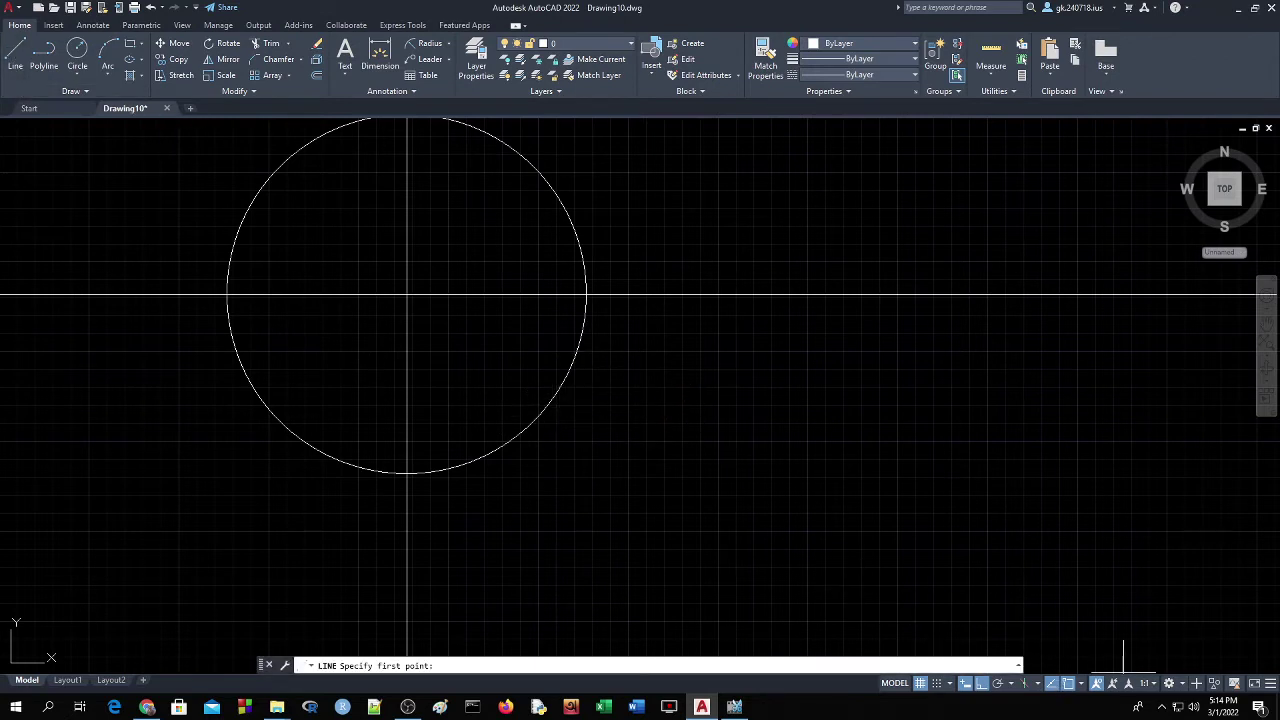
pyautogui.click(1079, 684)
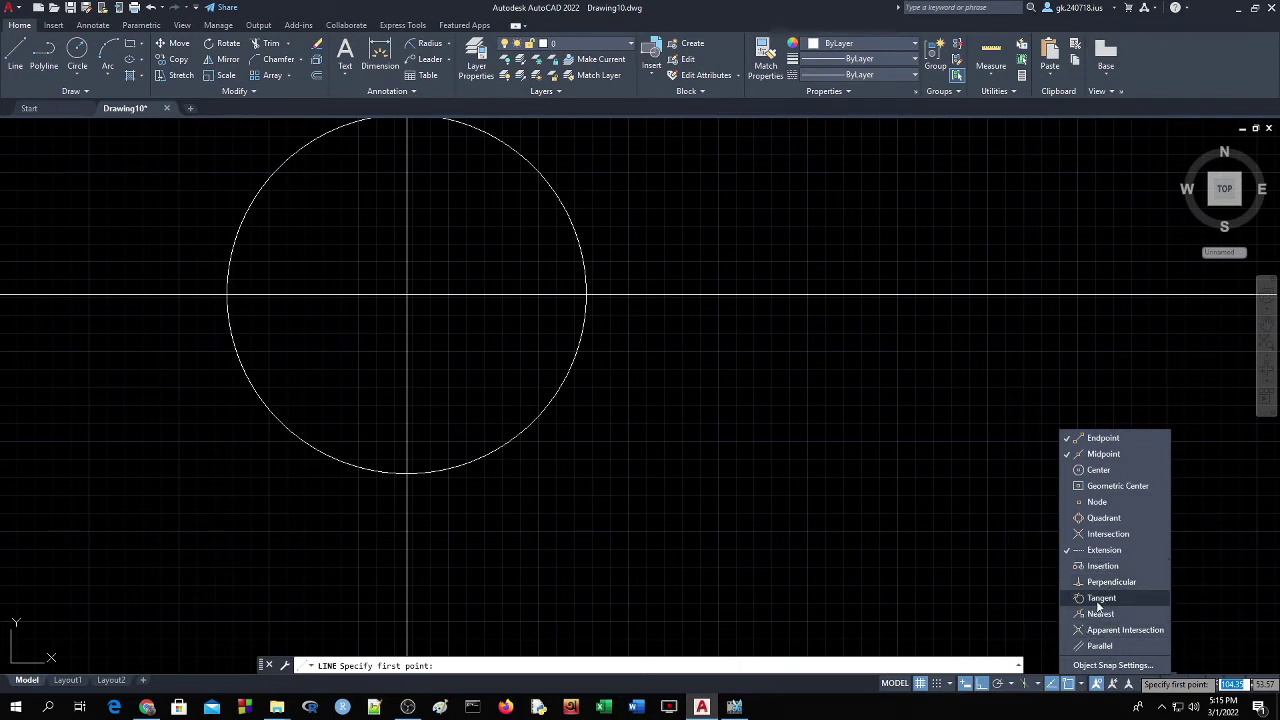
pyautogui.click(17, 52)
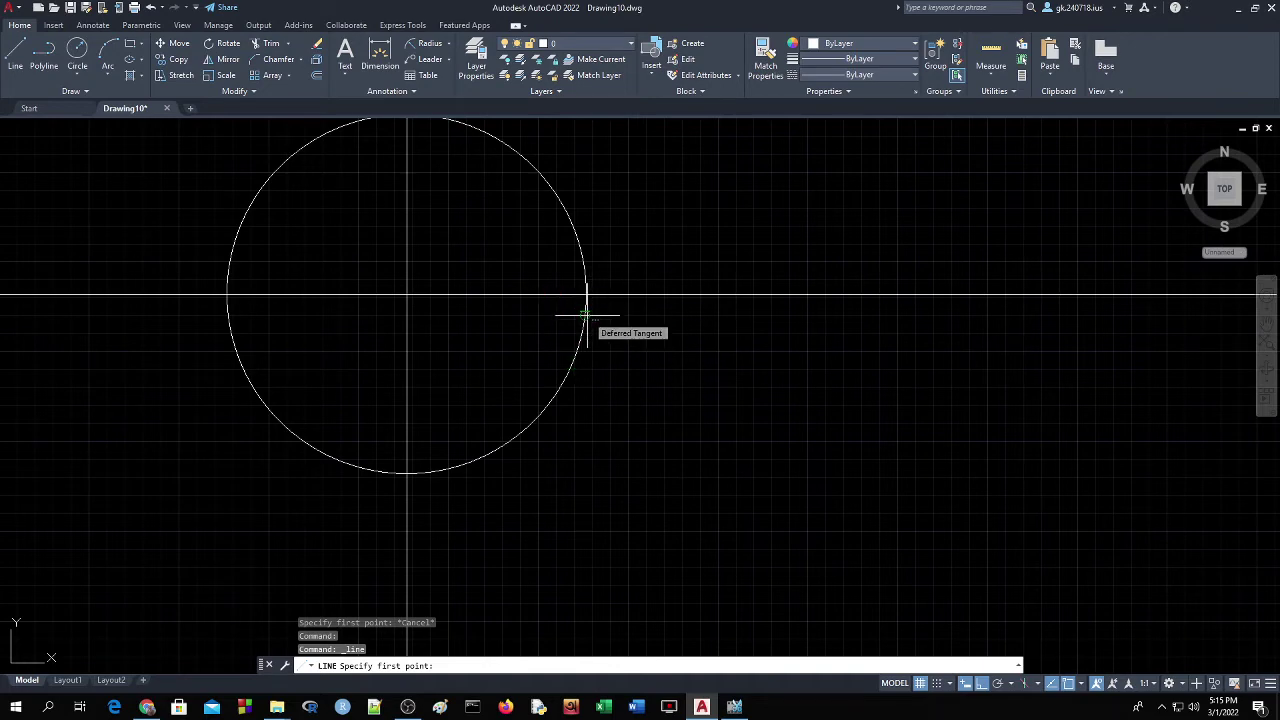
# Draw vertical tangent lines from the upper circle's right and left sides down to the bottom edge.
pyautogui.scroll(-2, 586, 315)
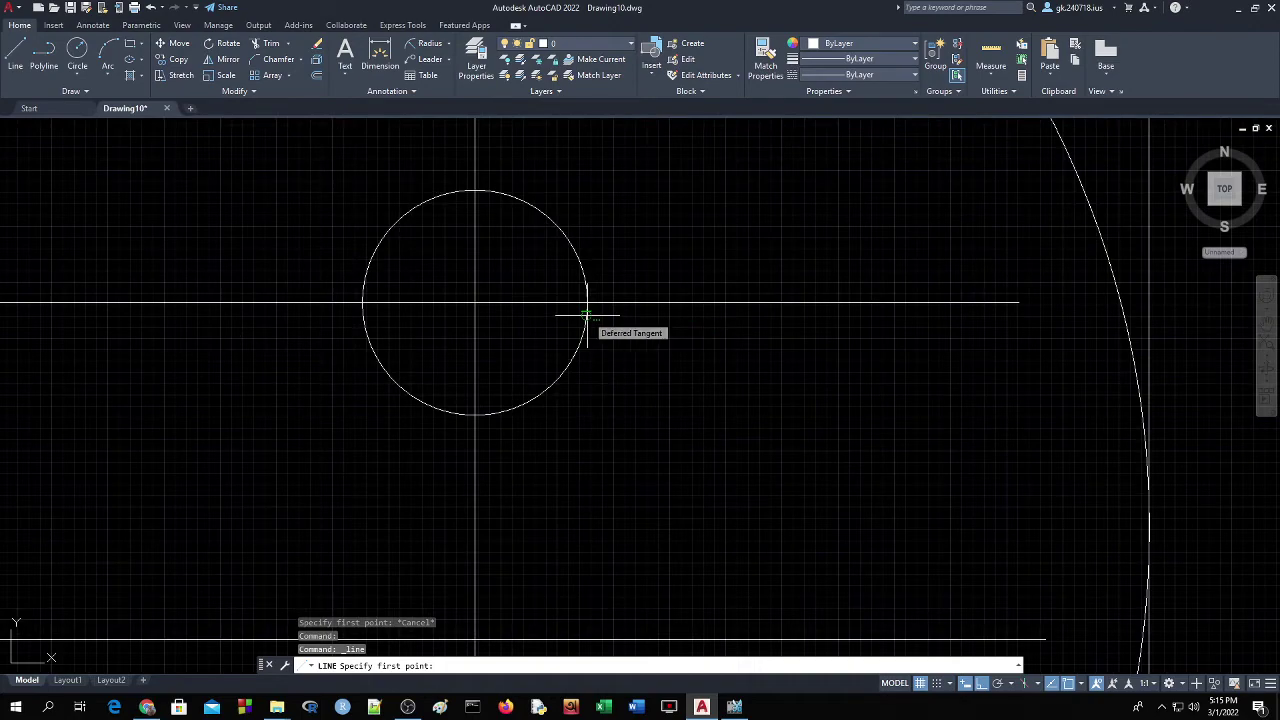
pyautogui.scroll(-2, 586, 315)
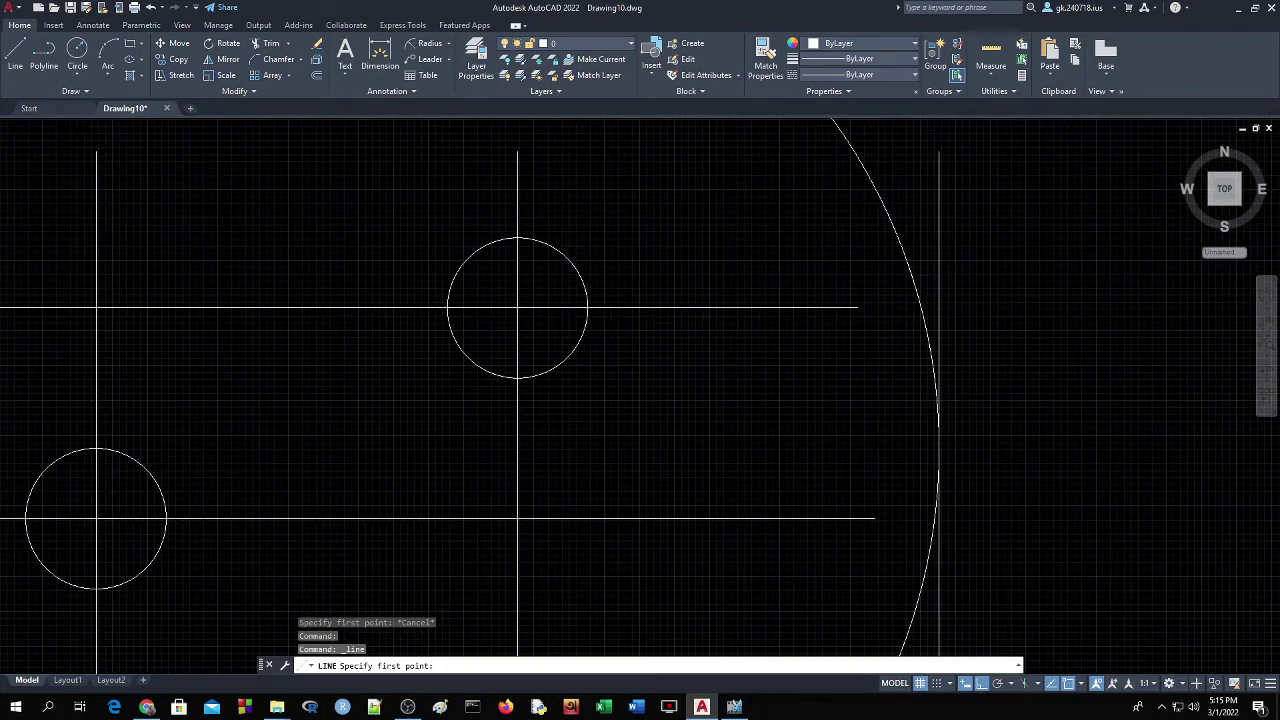
pyautogui.scroll(-4, 586, 315)
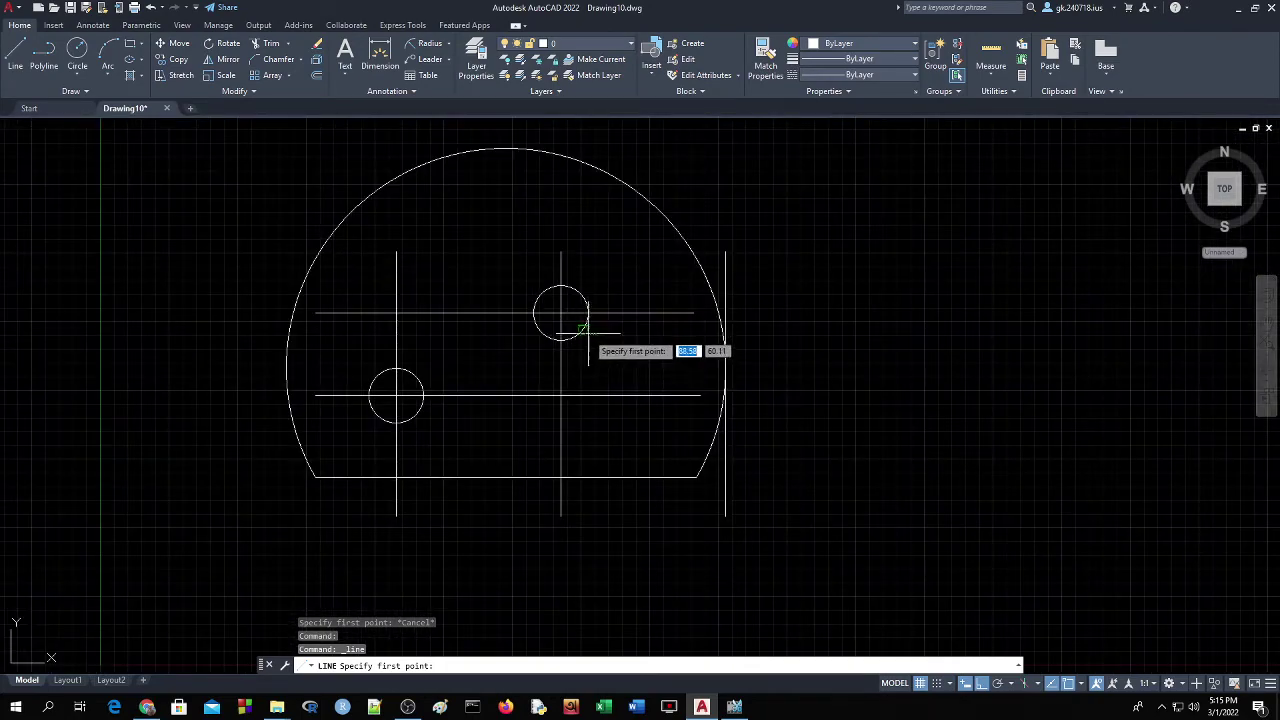
pyautogui.click(590, 322)
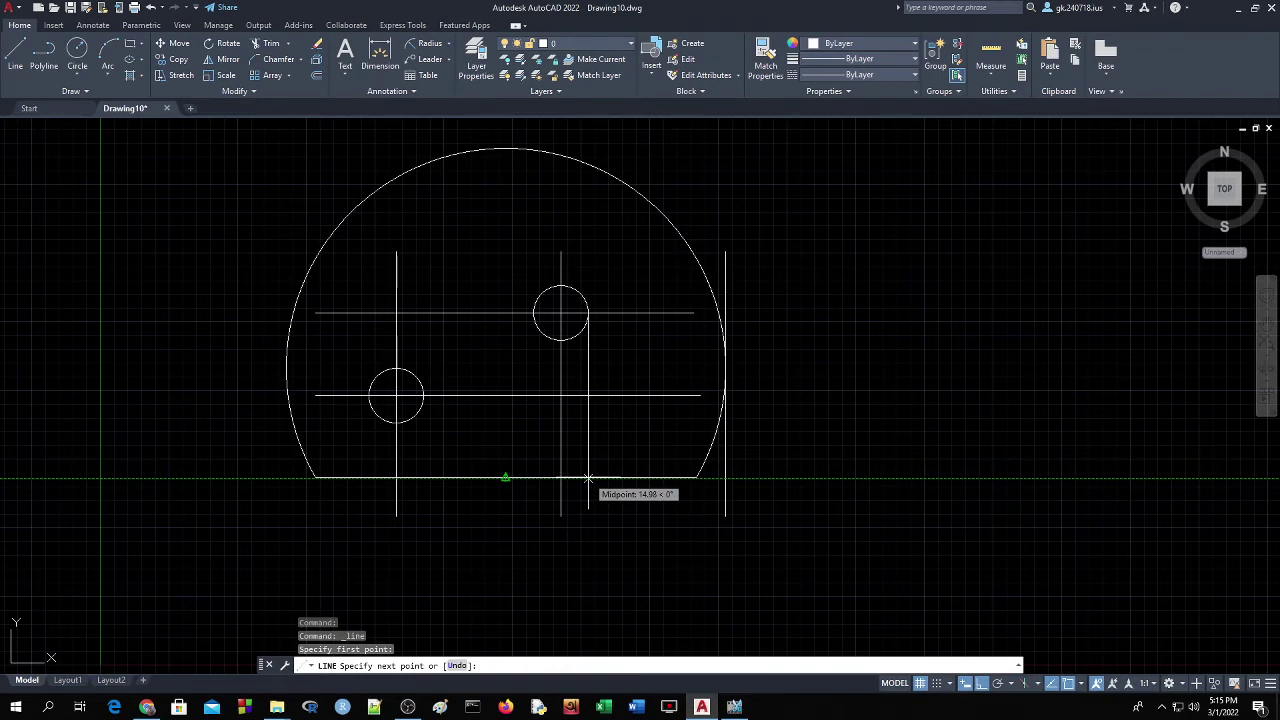
pyautogui.click(588, 478)
pyautogui.press('Return')
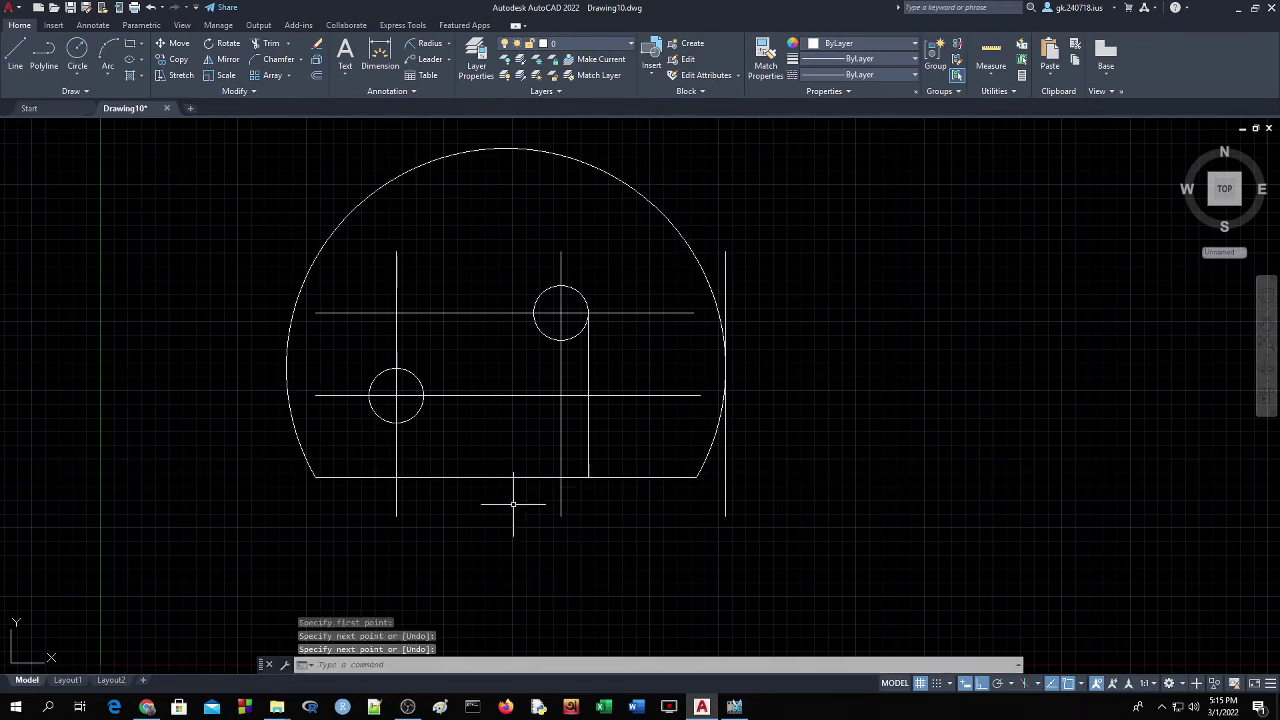
pyautogui.press('Return')
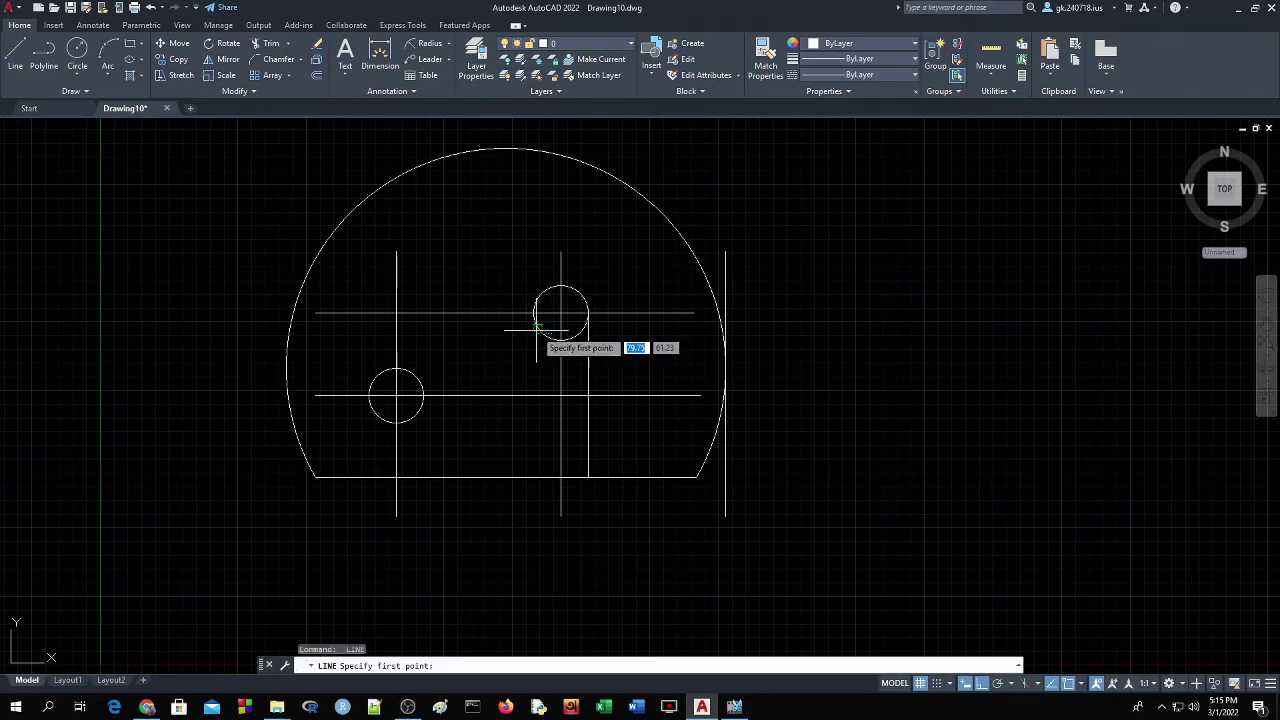
pyautogui.click(533, 320)
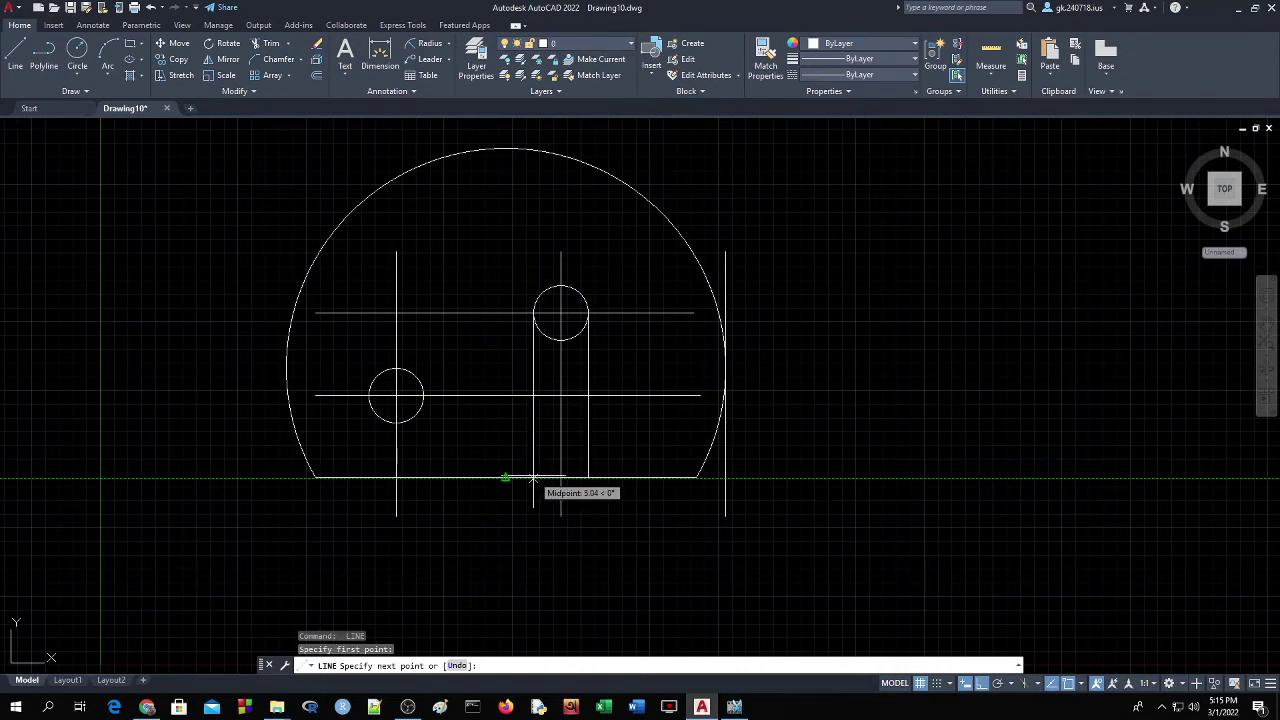
pyautogui.click(533, 477)
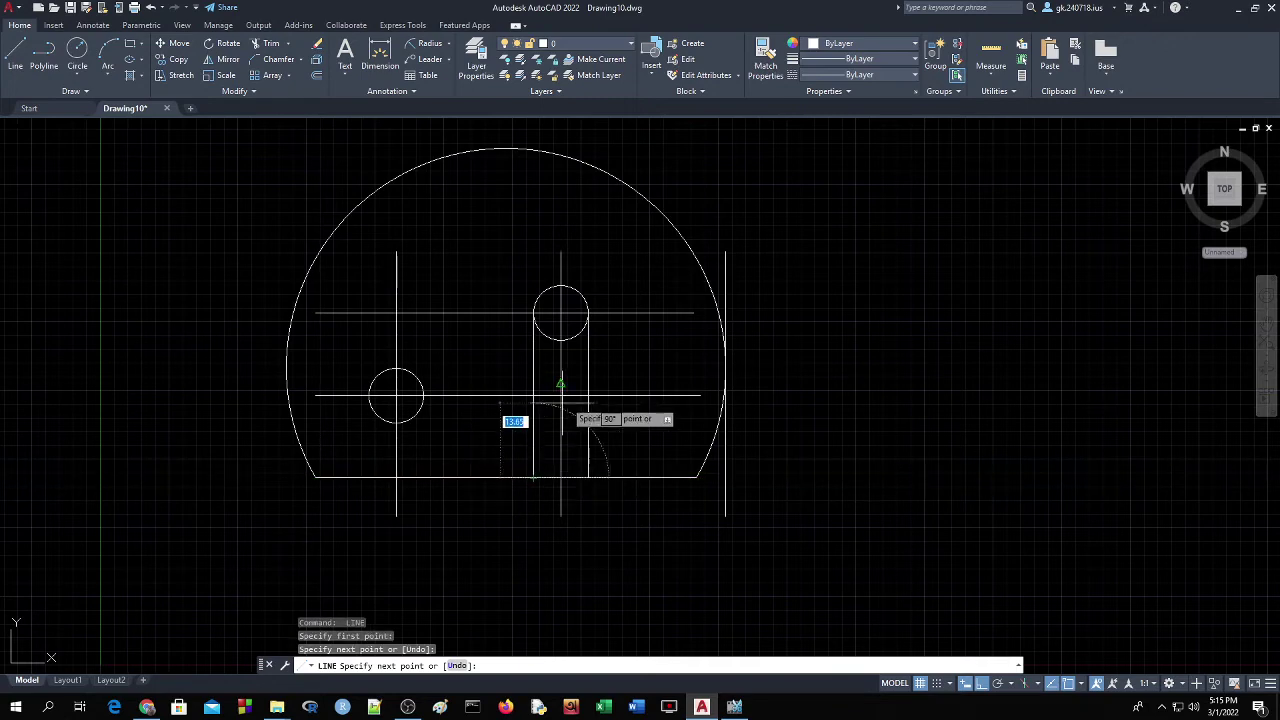
pyautogui.press('Return')
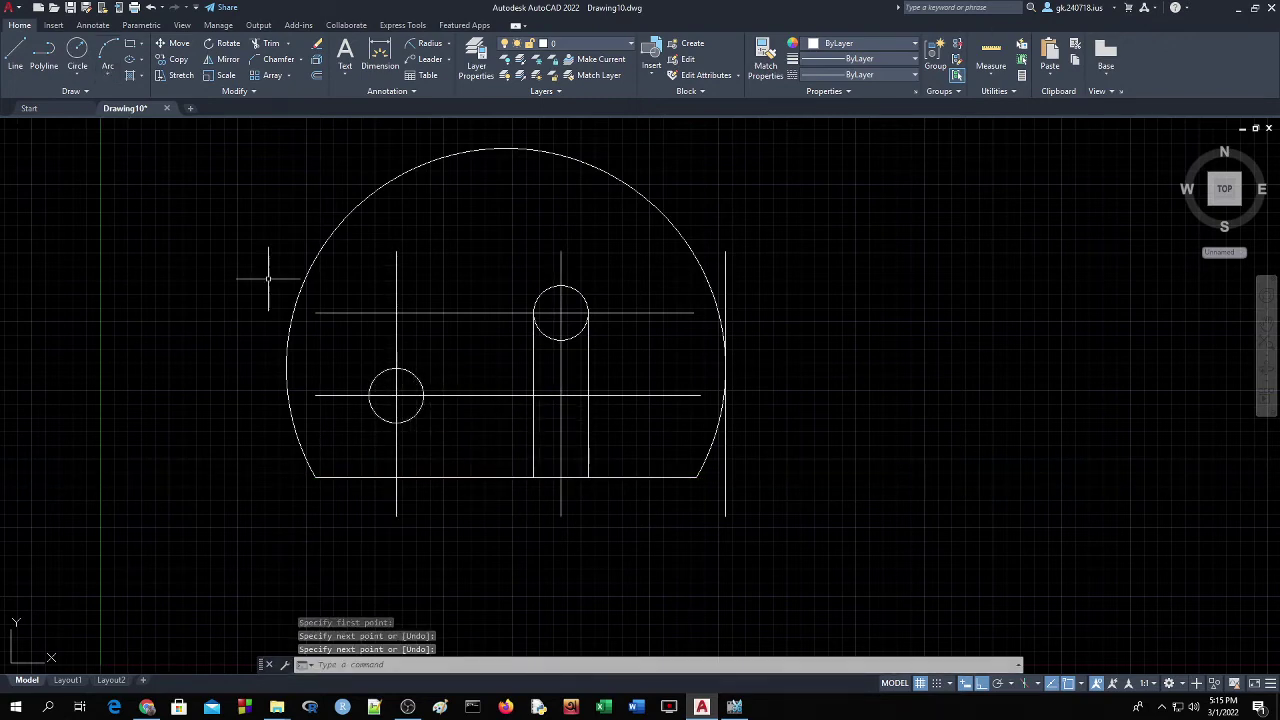
pyautogui.press('Return')
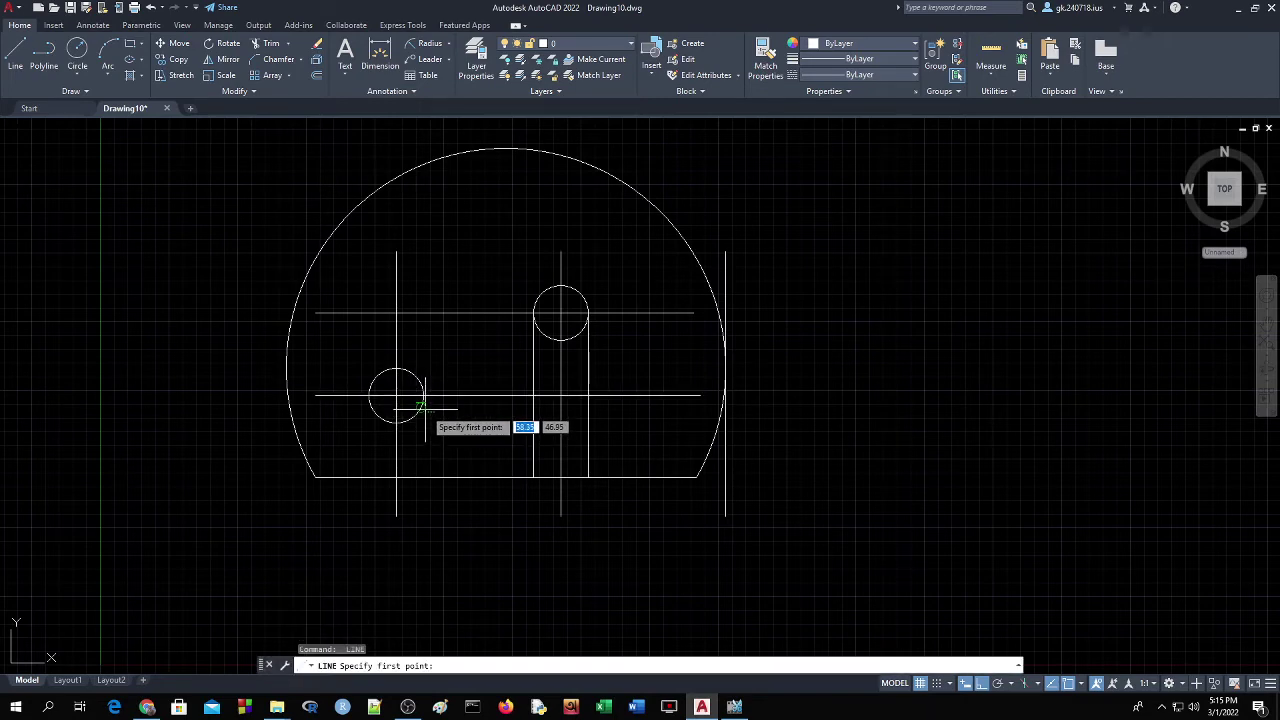
# Draw vertical lines from both sides of the lower-left circle down to the bottom edge.
pyautogui.click(424, 403)
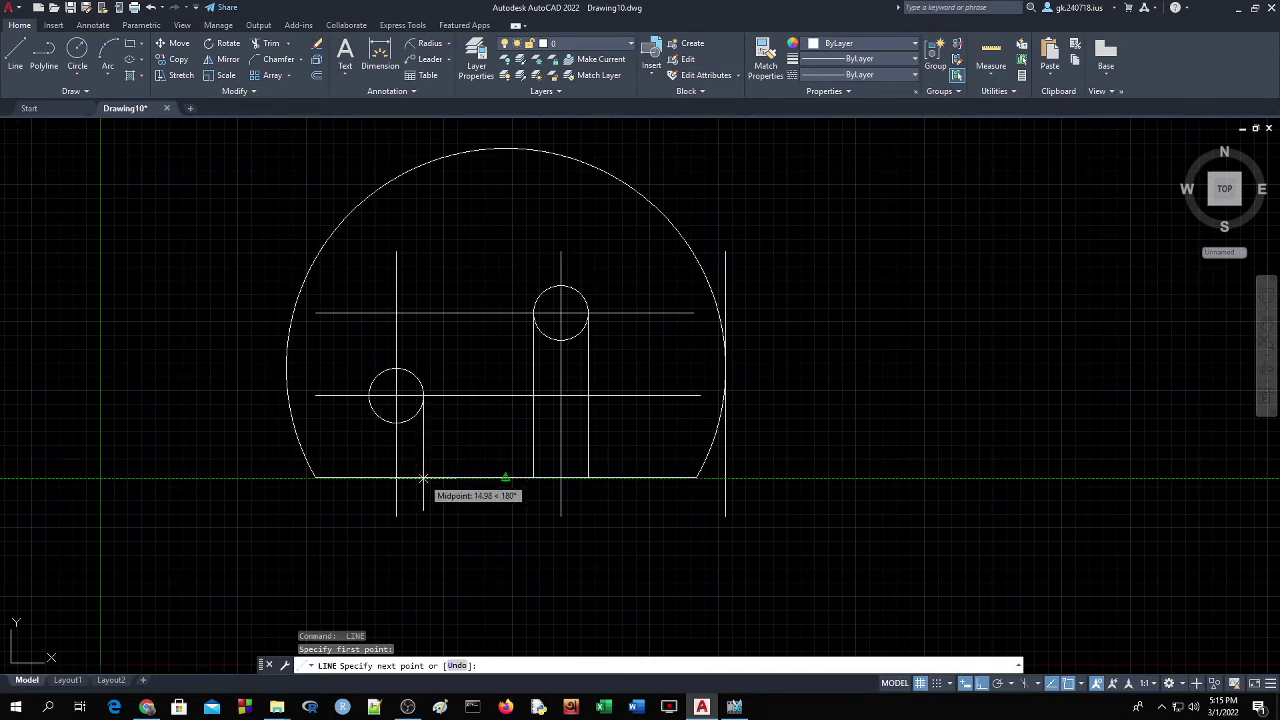
pyautogui.click(422, 478)
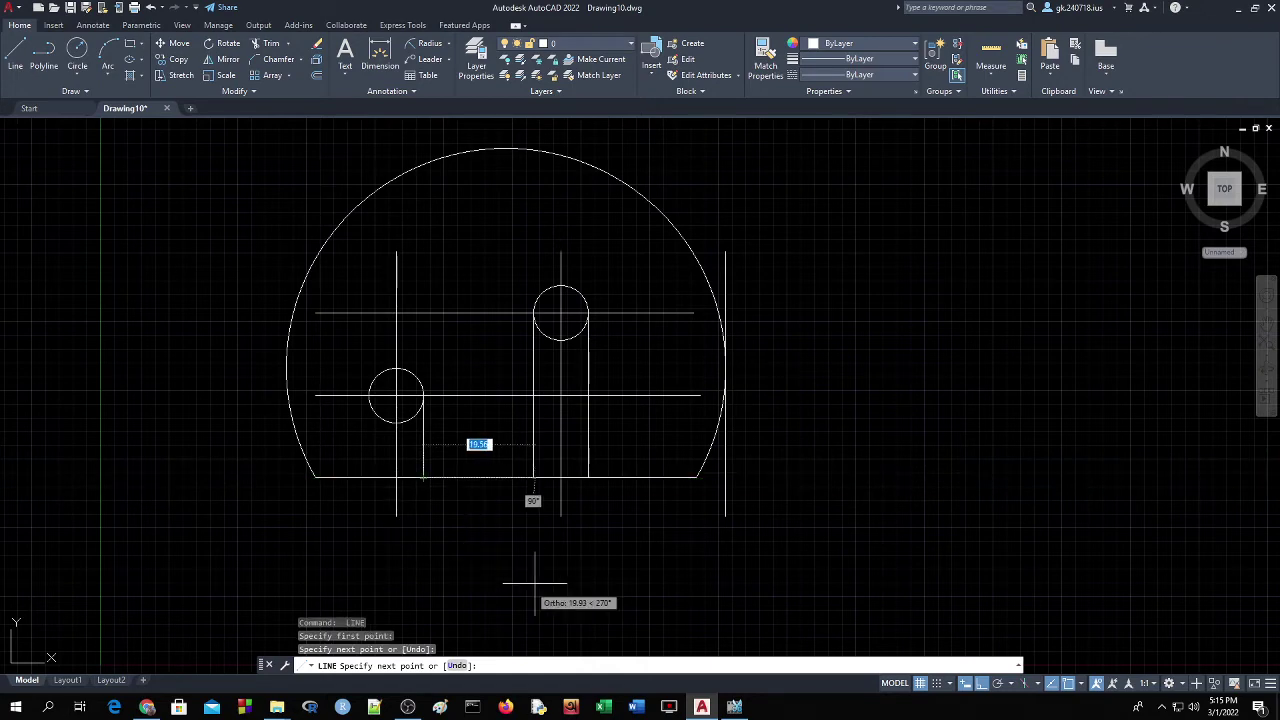
pyautogui.press('Return')
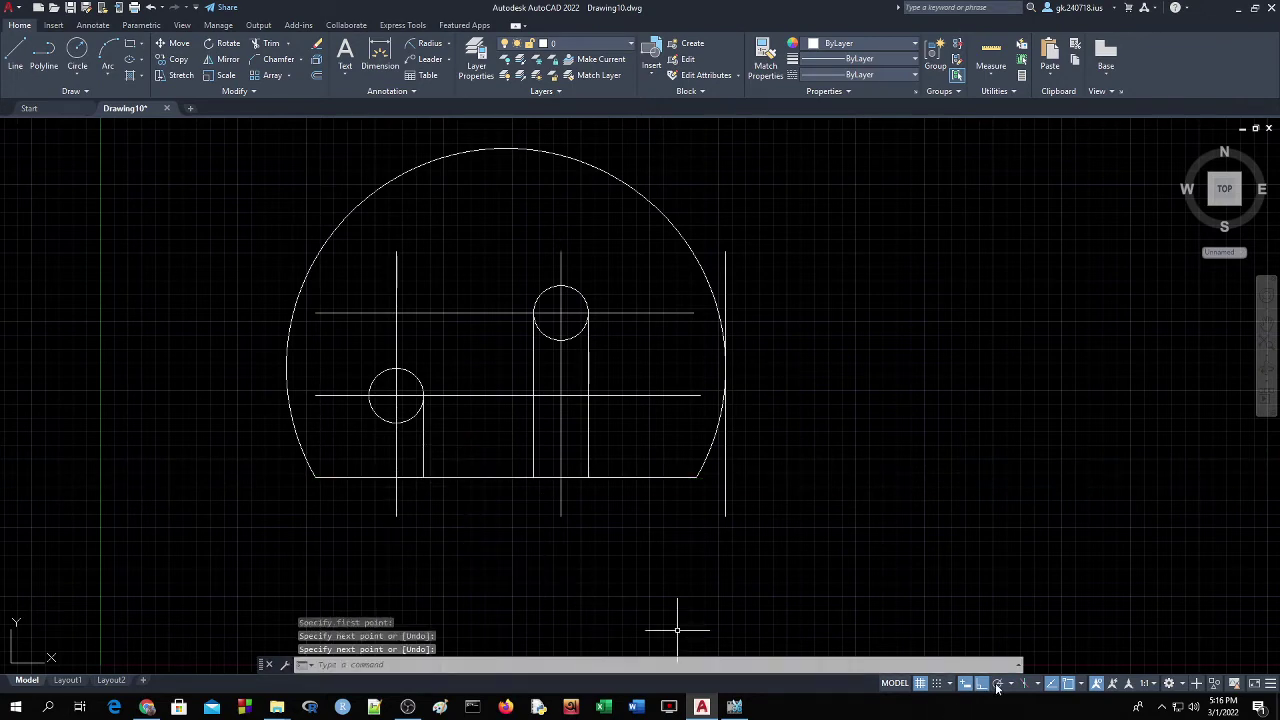
pyautogui.click(997, 684)
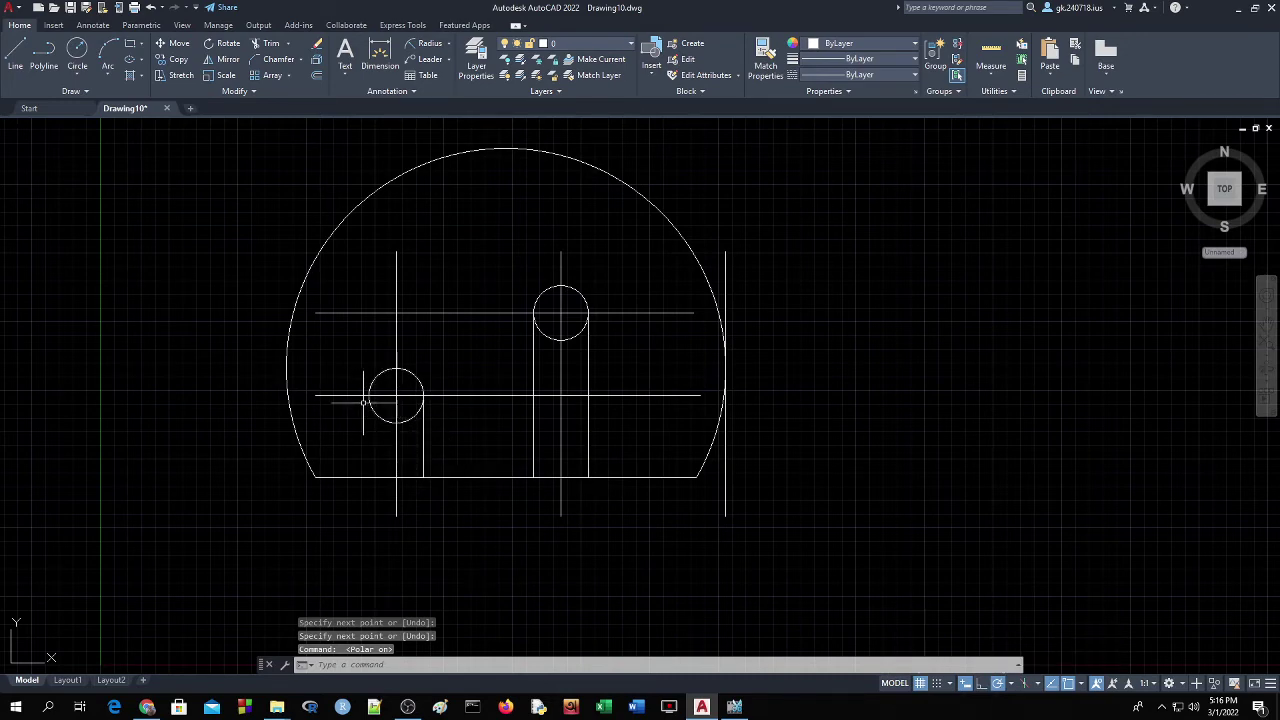
pyautogui.press('Return')
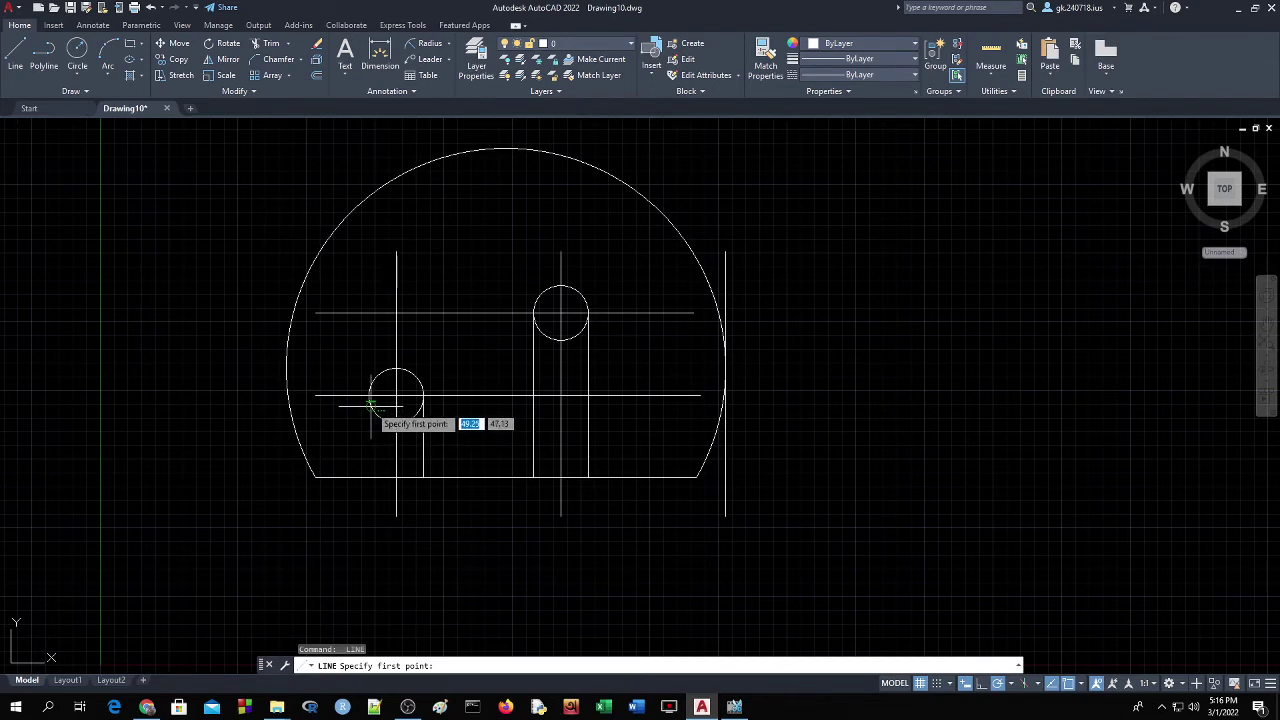
pyautogui.click(316, 477)
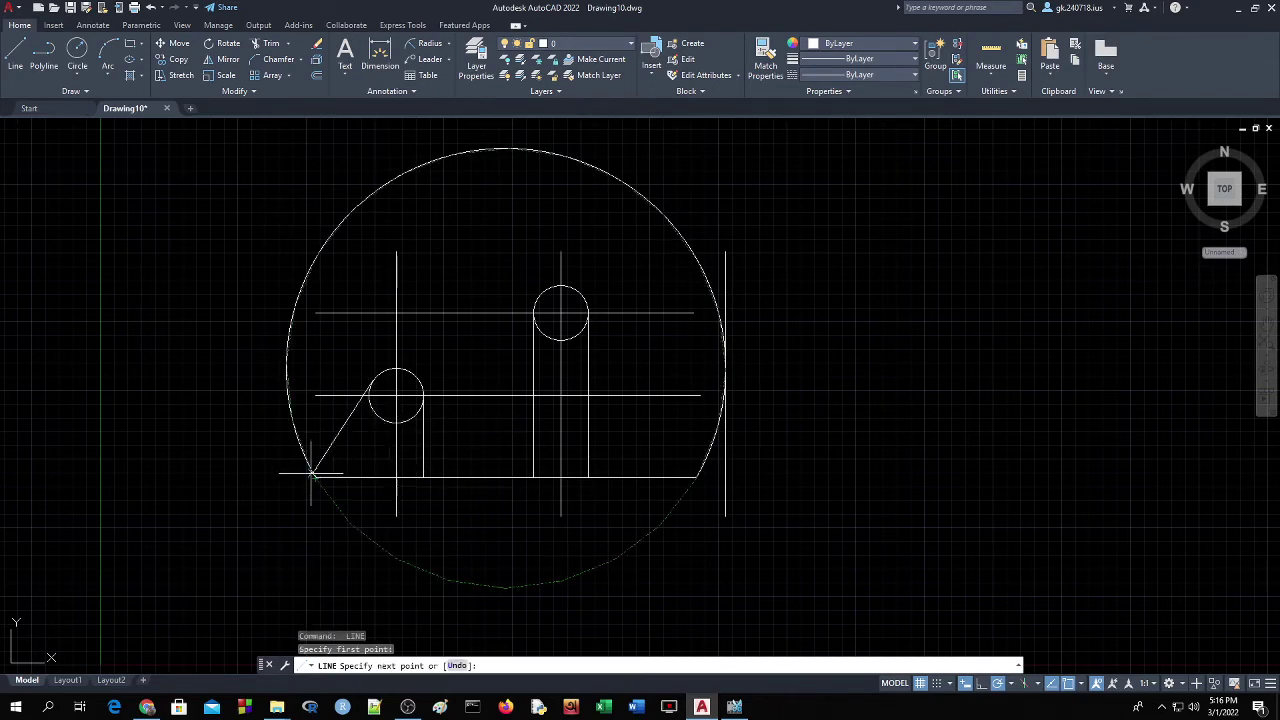
pyautogui.click(368, 395)
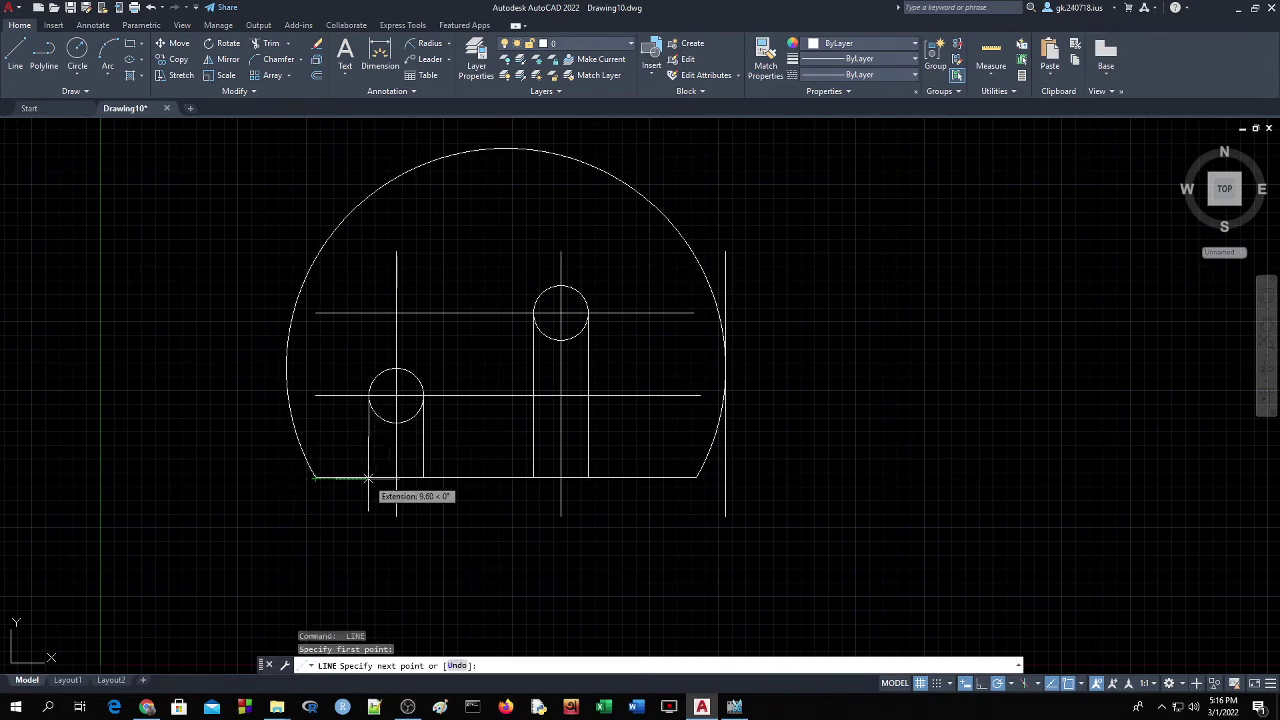
pyautogui.click(369, 478)
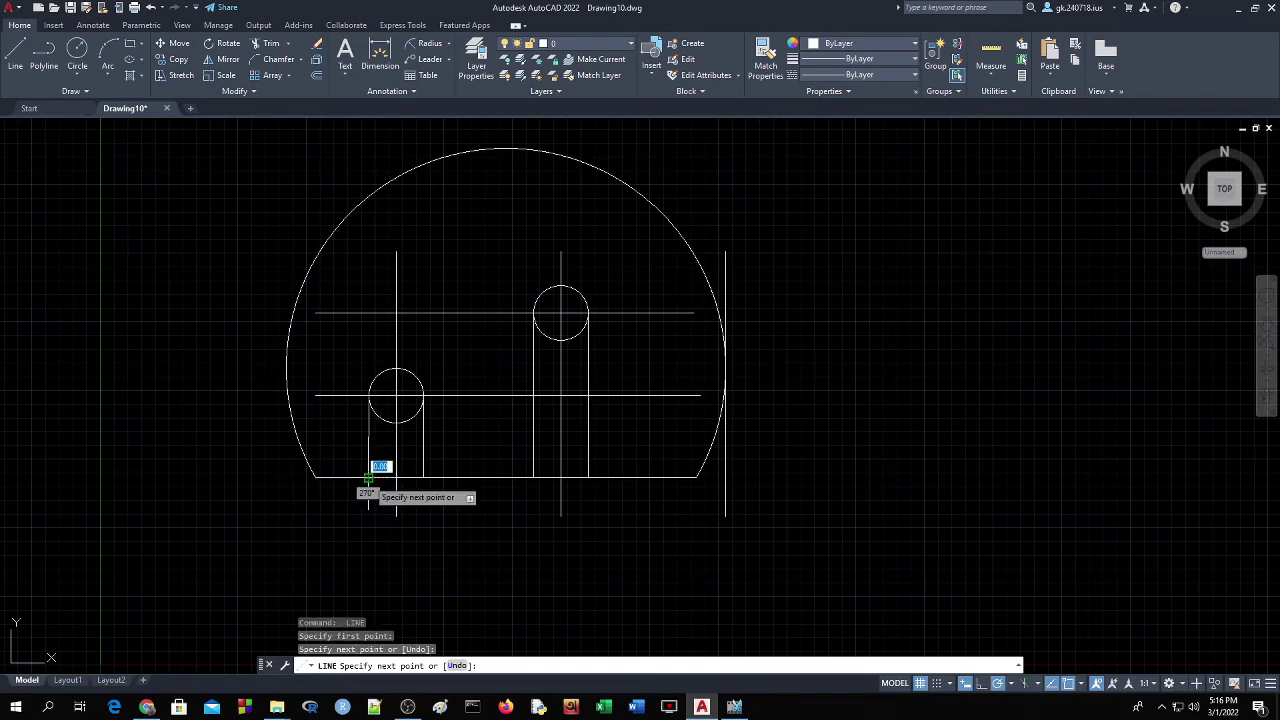
pyautogui.press('Return')
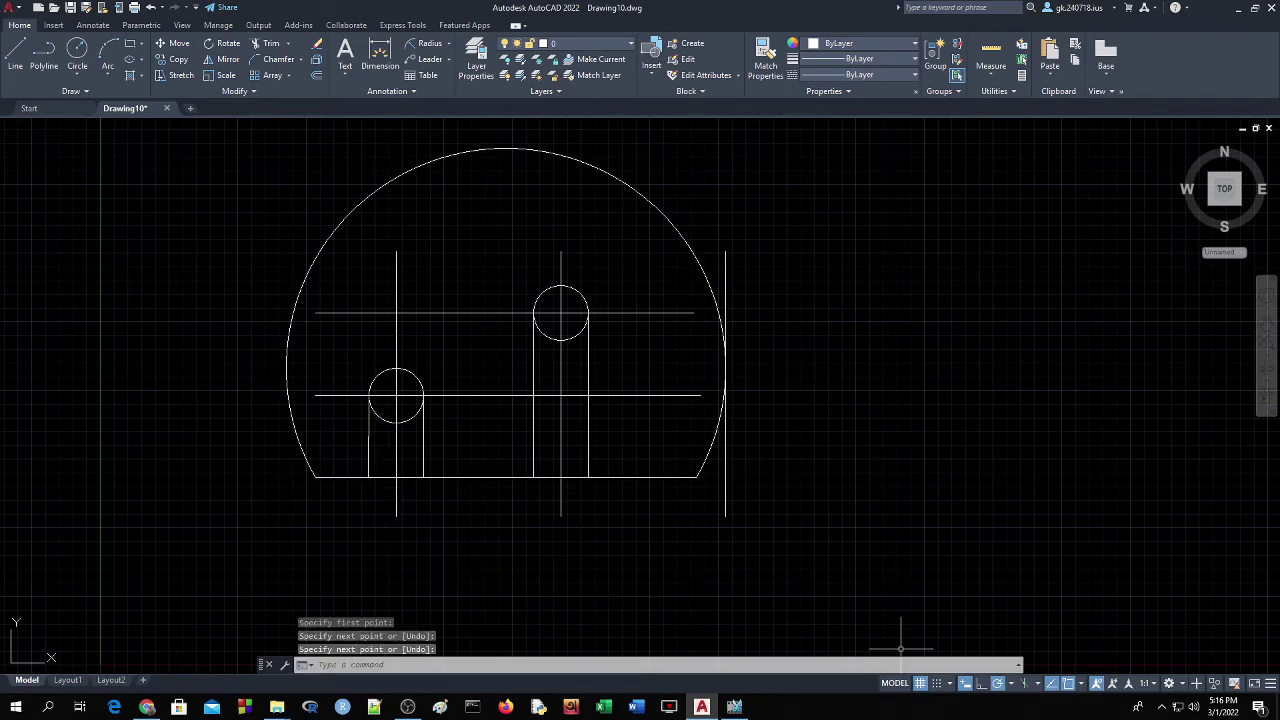
# Delete the overlong left slot edge and redraw it vertically with Ortho, circle to base line.
pyautogui.click(368, 449)
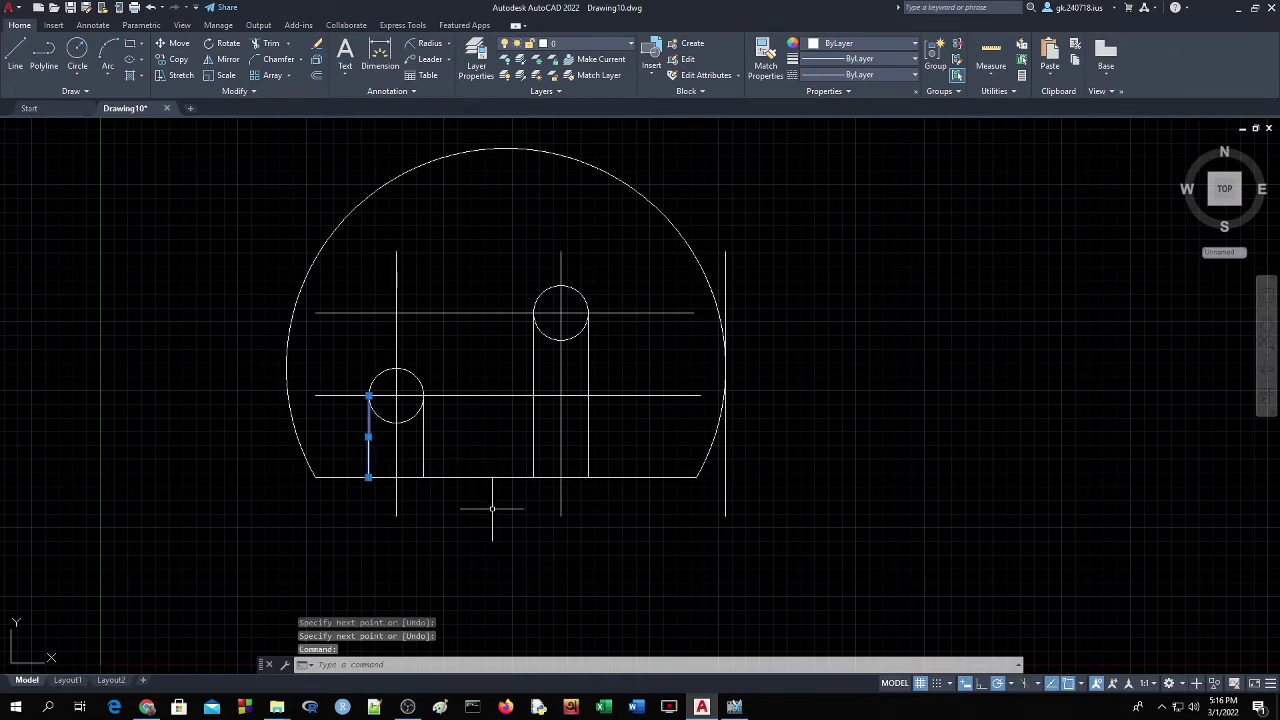
pyautogui.press('Delete')
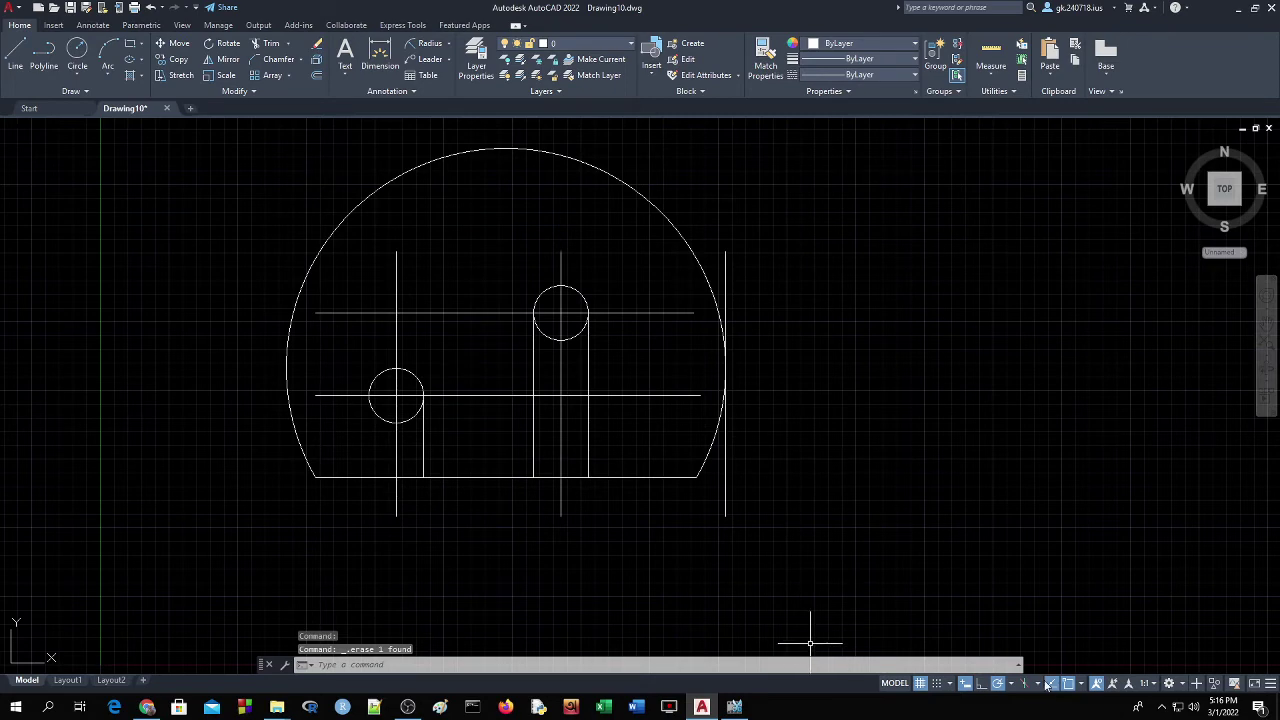
pyautogui.click(980, 684)
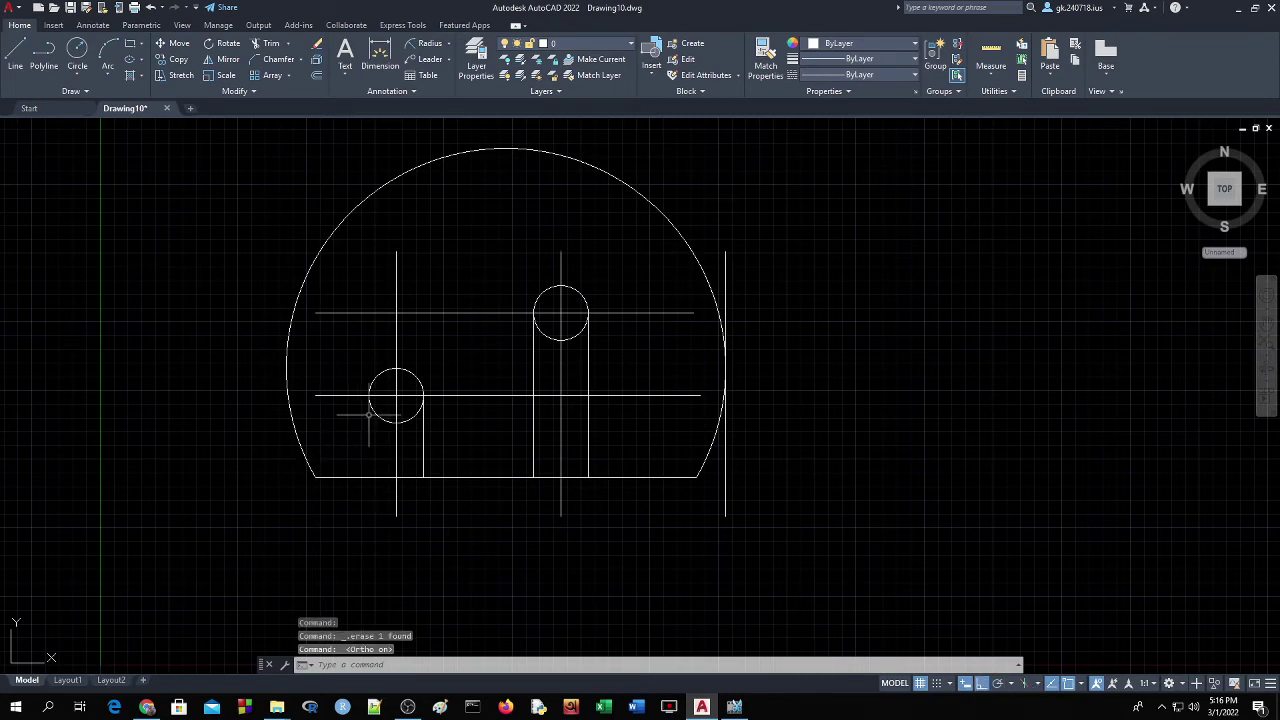
pyautogui.click(10, 60)
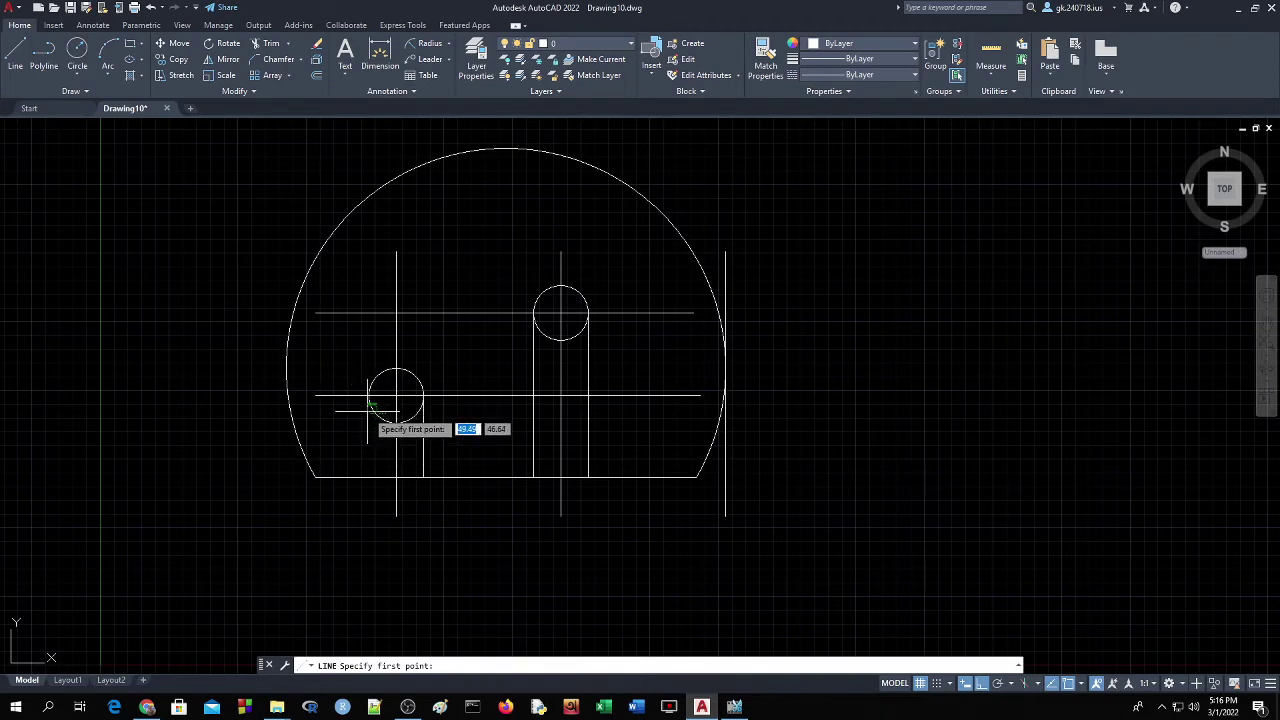
pyautogui.click(370, 403)
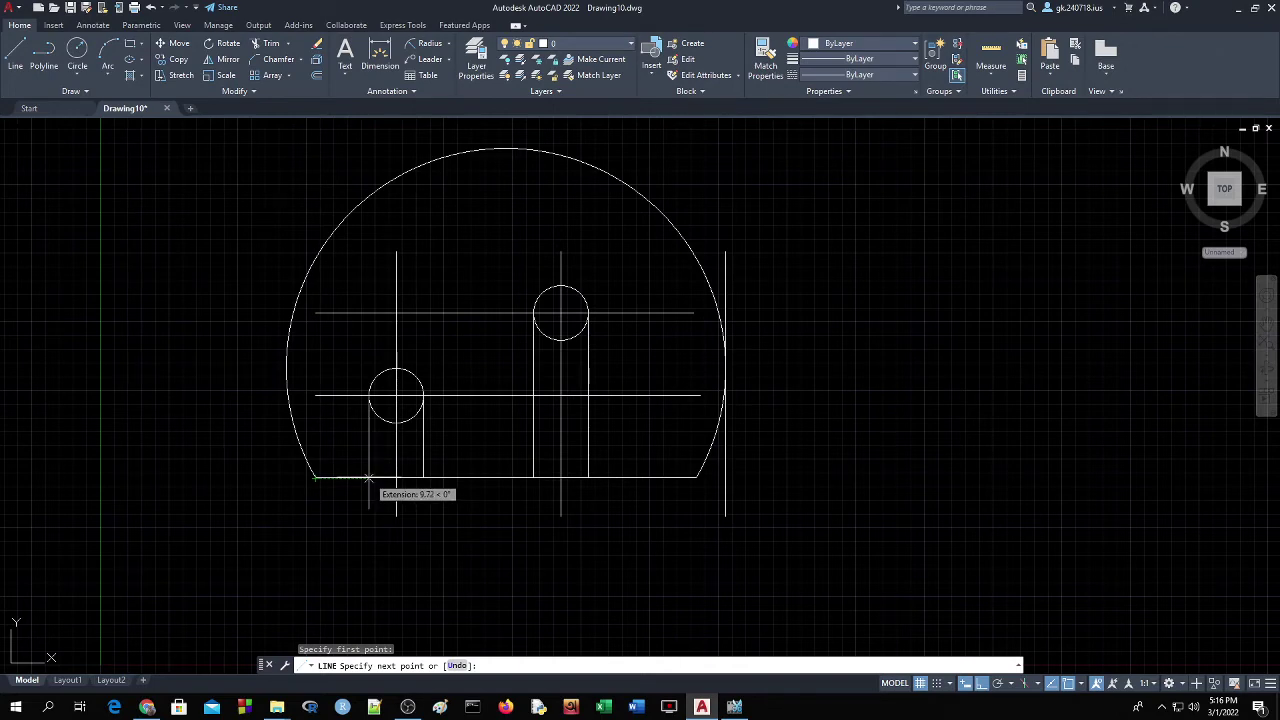
pyautogui.click(369, 478)
pyautogui.press('Return')
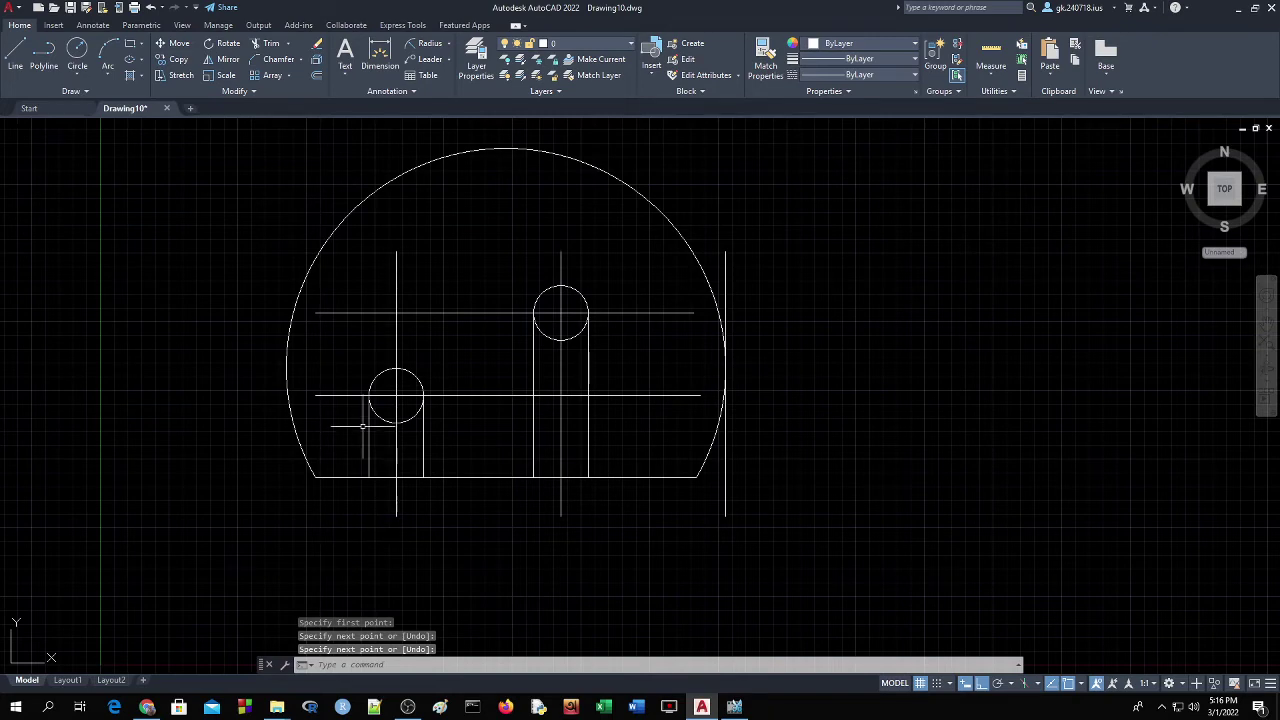
# Trim the centre line ends, the pieces between the slots and the stubs around the left circle.
pyautogui.click(265, 43)
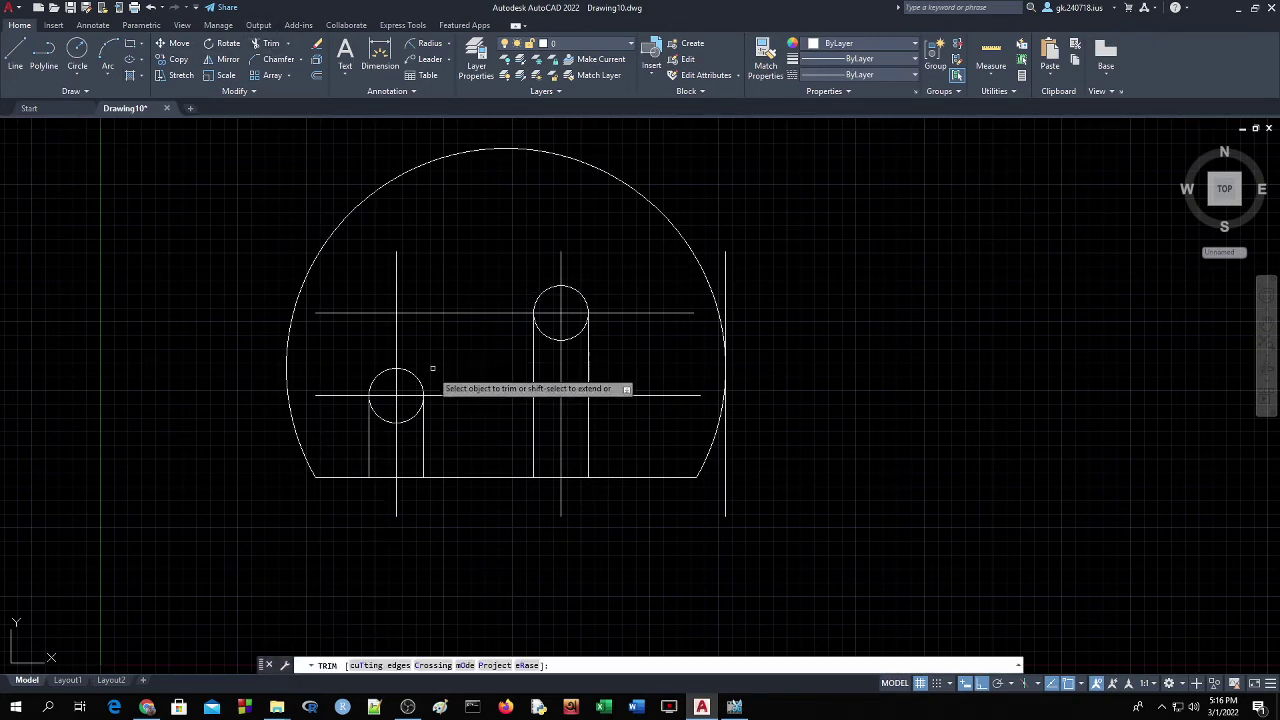
pyautogui.moveTo(640, 292); pyautogui.dragTo(675, 425)
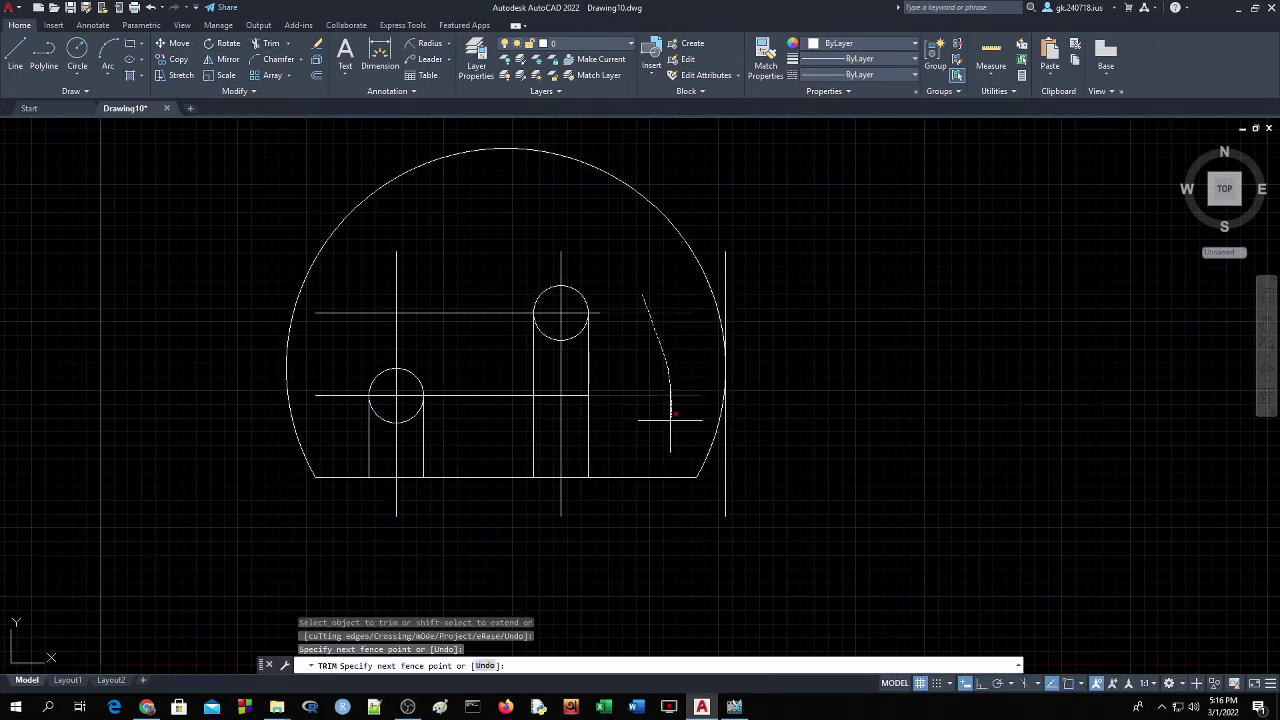
pyautogui.moveTo(471, 291); pyautogui.dragTo(474, 408)
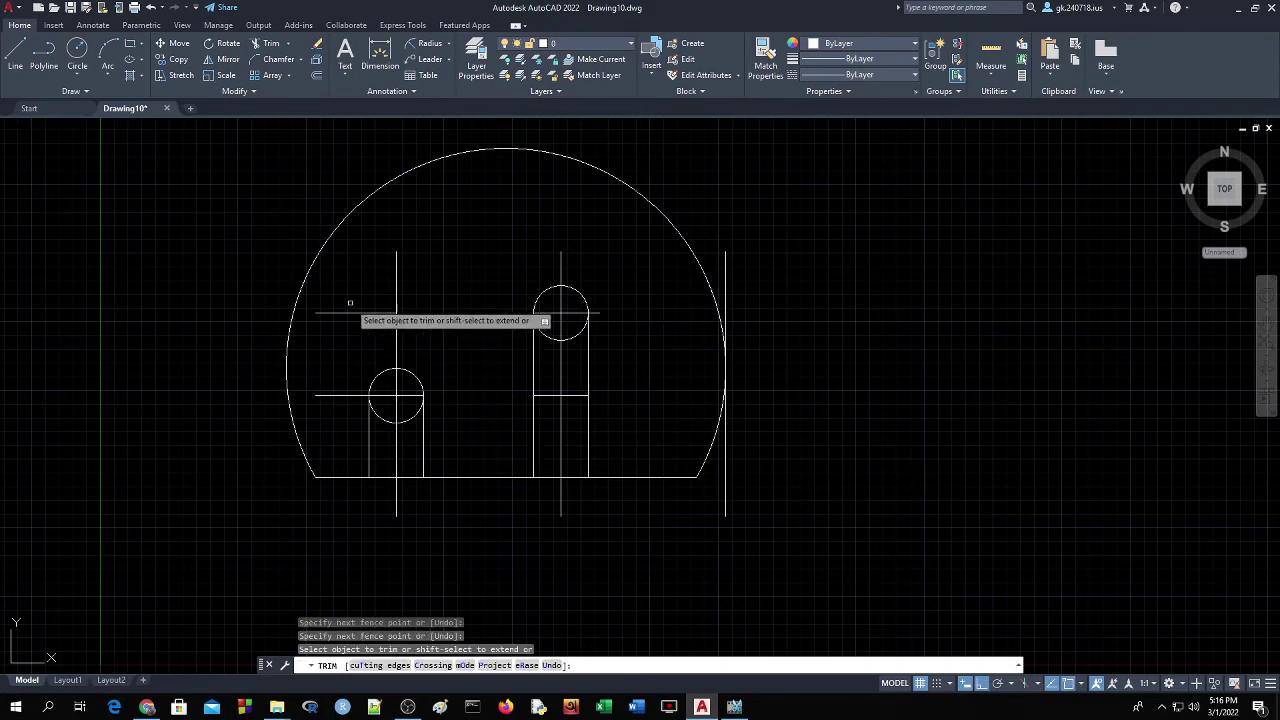
pyautogui.moveTo(430, 288); pyautogui.dragTo(336, 346)
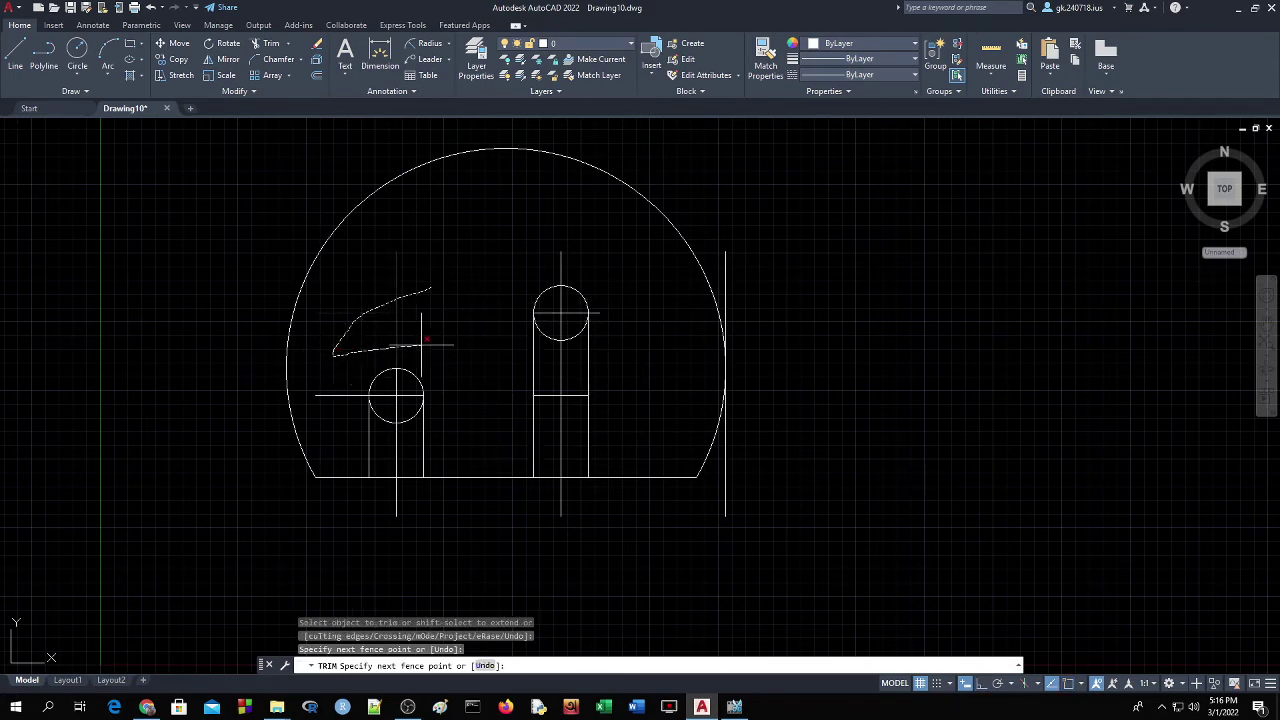
pyautogui.moveTo(424, 342); pyautogui.dragTo(426, 345)
pyautogui.moveTo(314, 363)
pyautogui.mouseDown()
pyautogui.moveTo(343, 428)
pyautogui.moveTo(391, 443)
pyautogui.moveTo(406, 436)
pyautogui.moveTo(392, 424)
pyautogui.mouseUp()
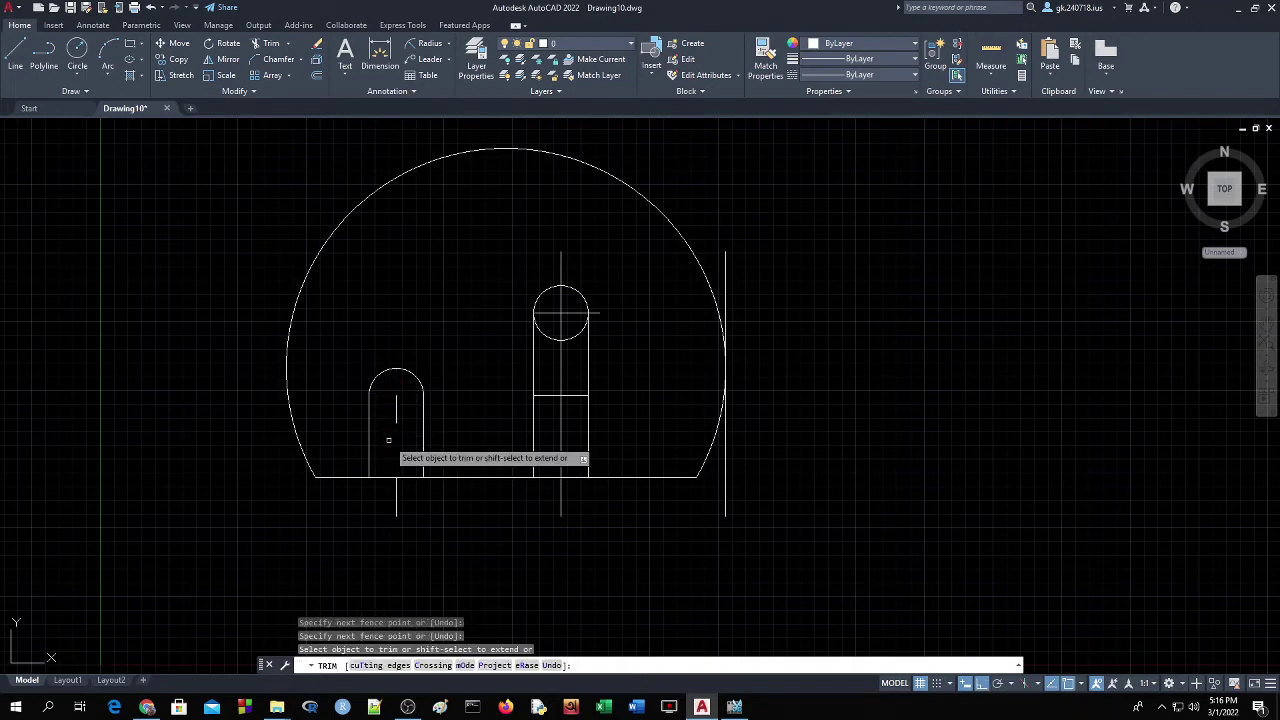
pyautogui.moveTo(392, 503); pyautogui.dragTo(402, 498)
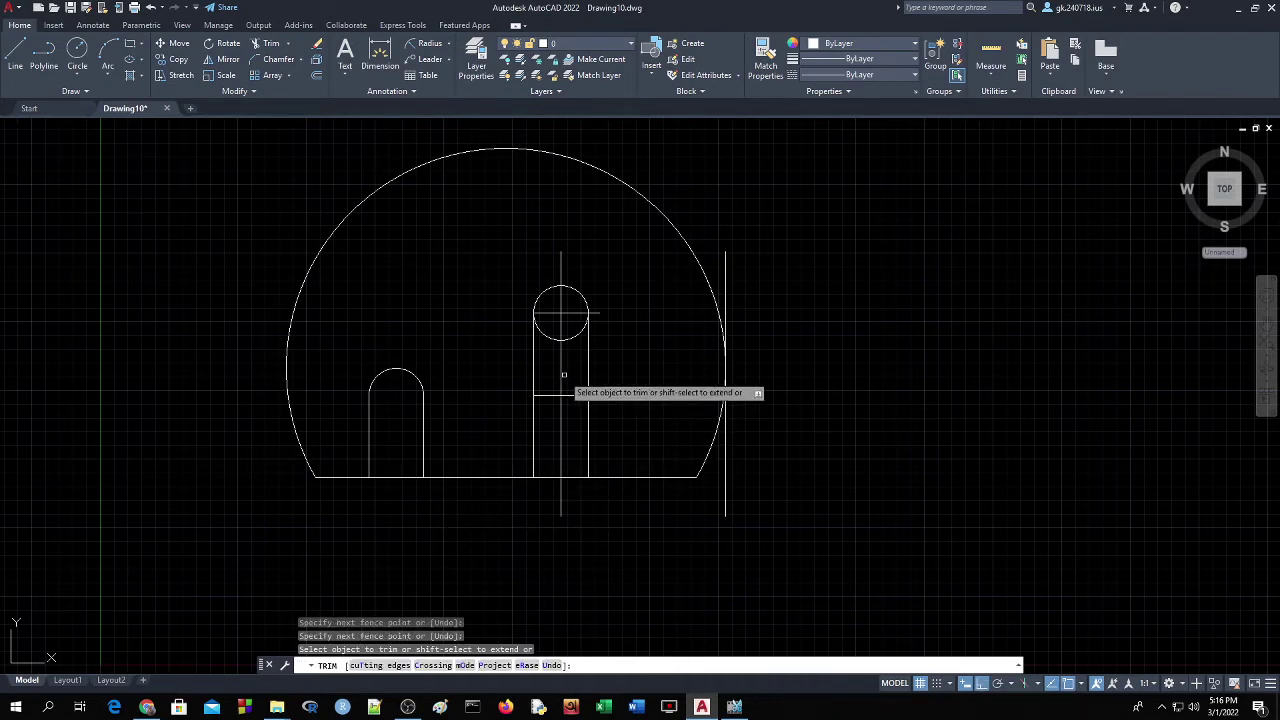
# Trim the right slot's inner lines, the upper circle's lower half, the right vertical line and the base under both arches.
pyautogui.moveTo(558, 373); pyautogui.dragTo(567, 437)
pyautogui.moveTo(563, 382); pyautogui.dragTo(565, 380)
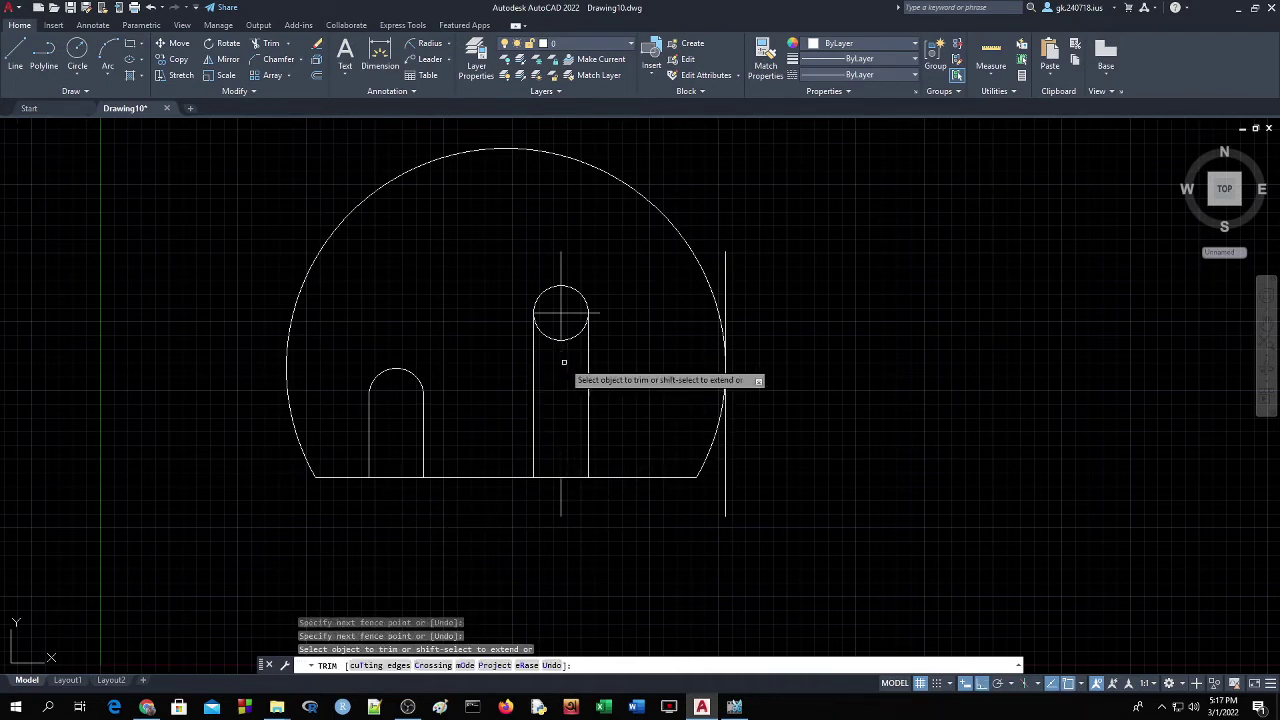
pyautogui.moveTo(575, 307)
pyautogui.mouseDown()
pyautogui.moveTo(558, 330)
pyautogui.moveTo(600, 317)
pyautogui.moveTo(530, 278)
pyautogui.mouseUp()
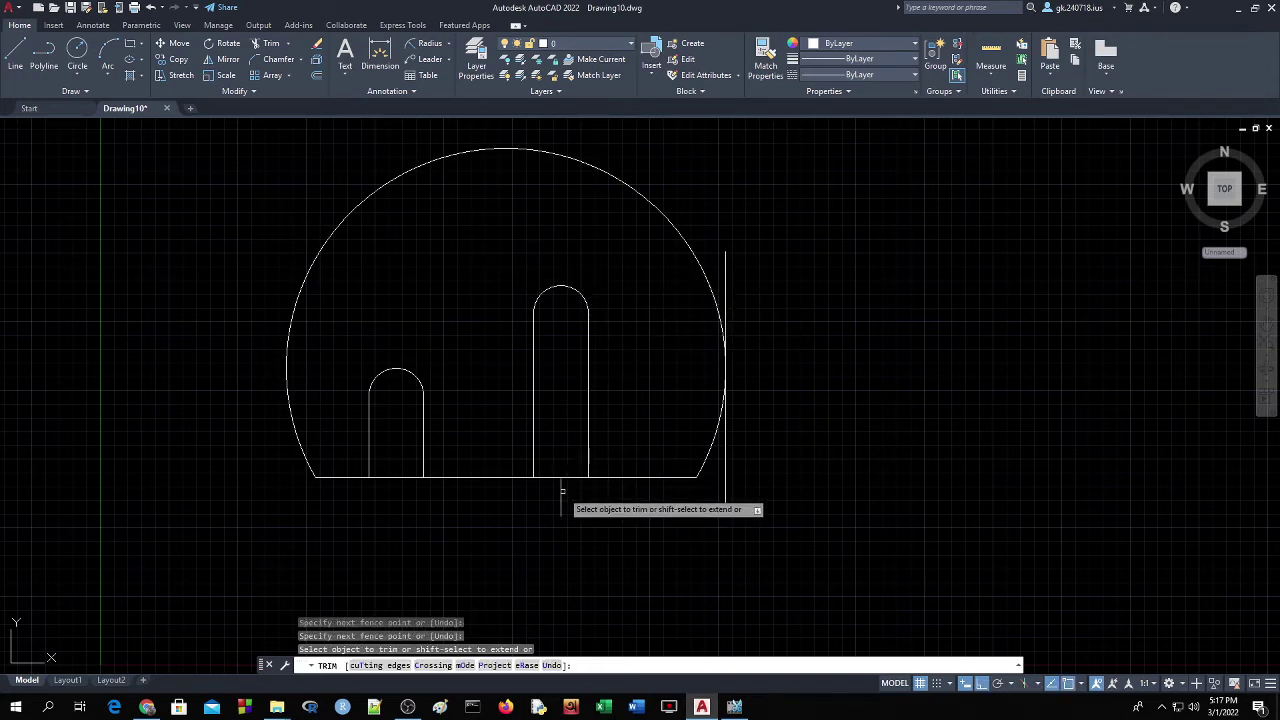
pyautogui.moveTo(562, 491); pyautogui.dragTo(549, 501)
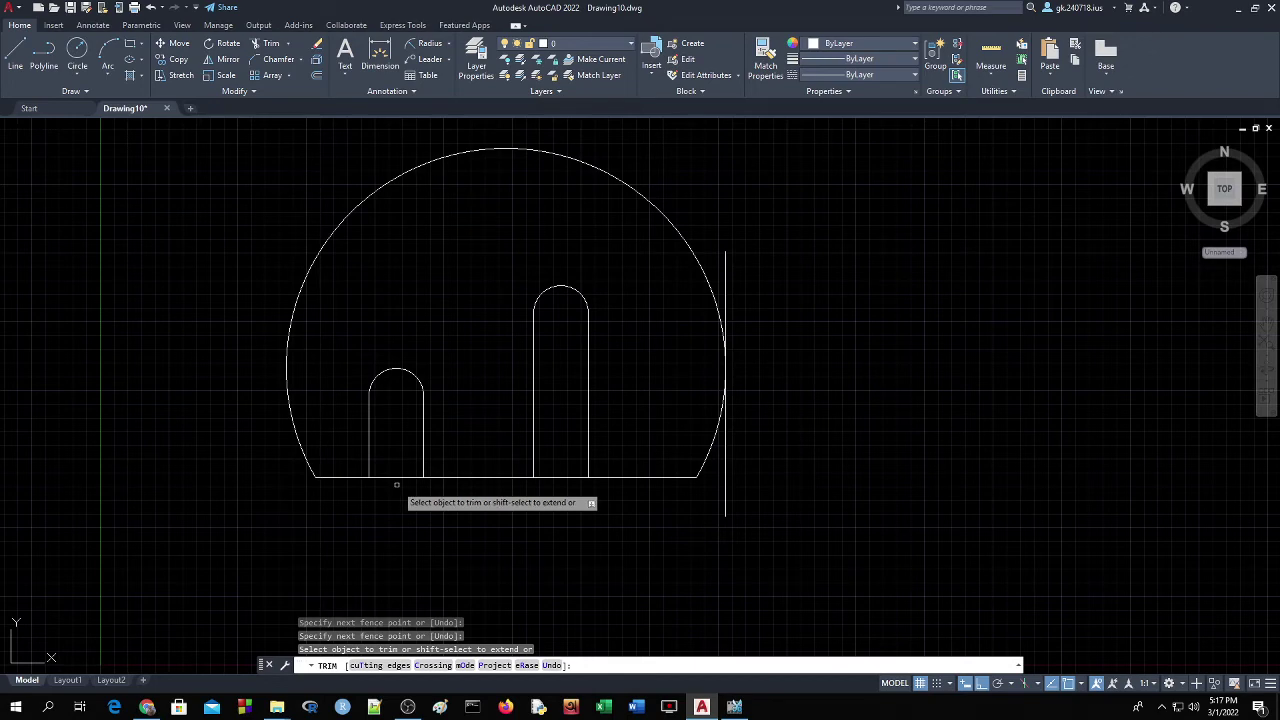
pyautogui.click(726, 508)
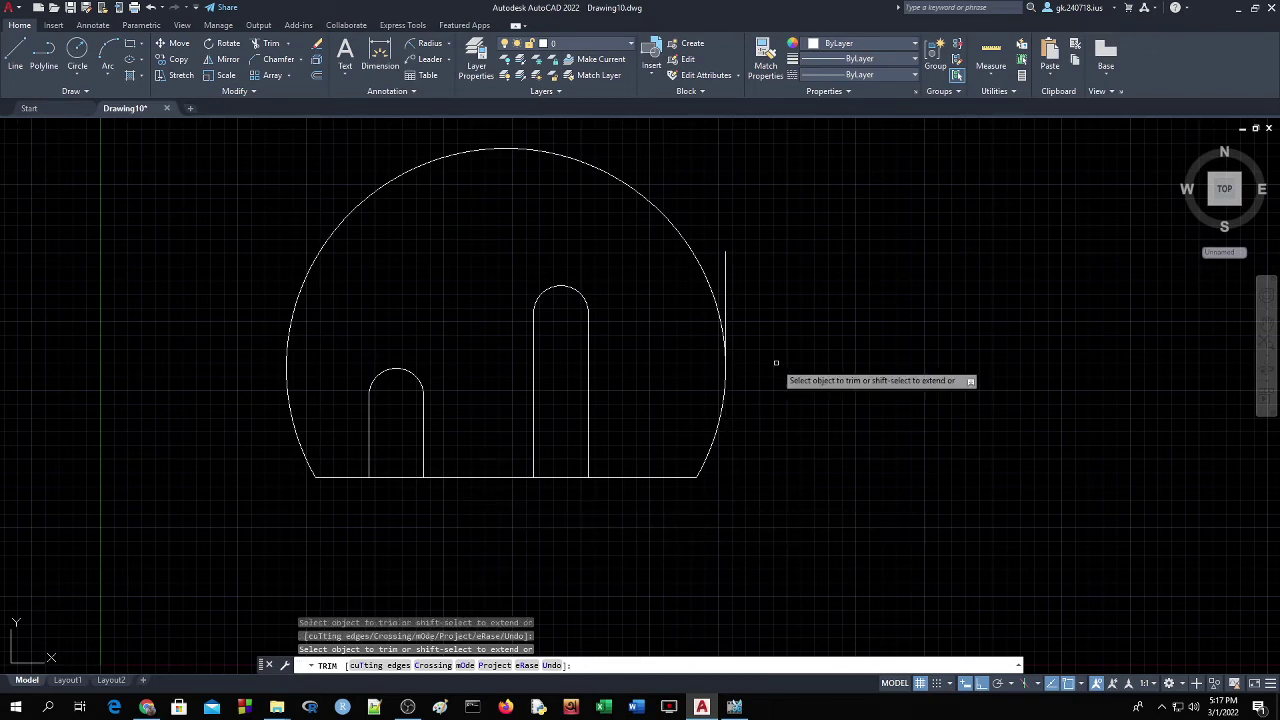
pyautogui.click(725, 266)
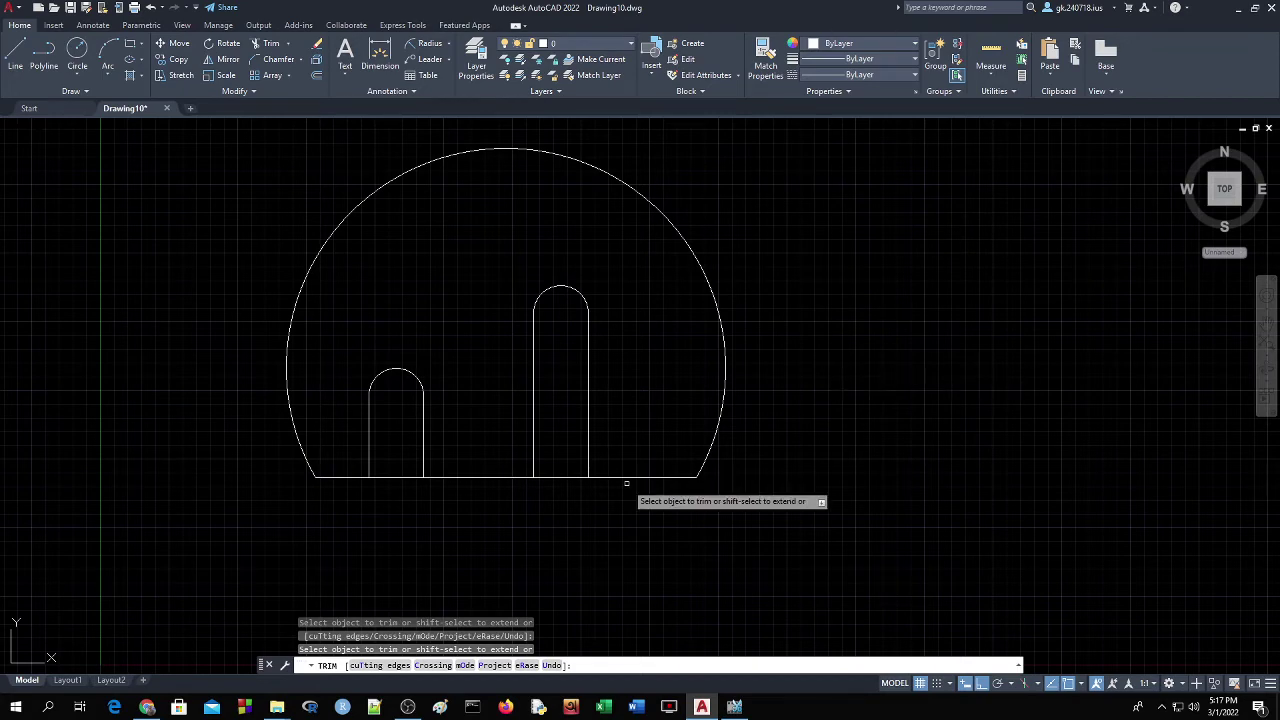
pyautogui.click(387, 477)
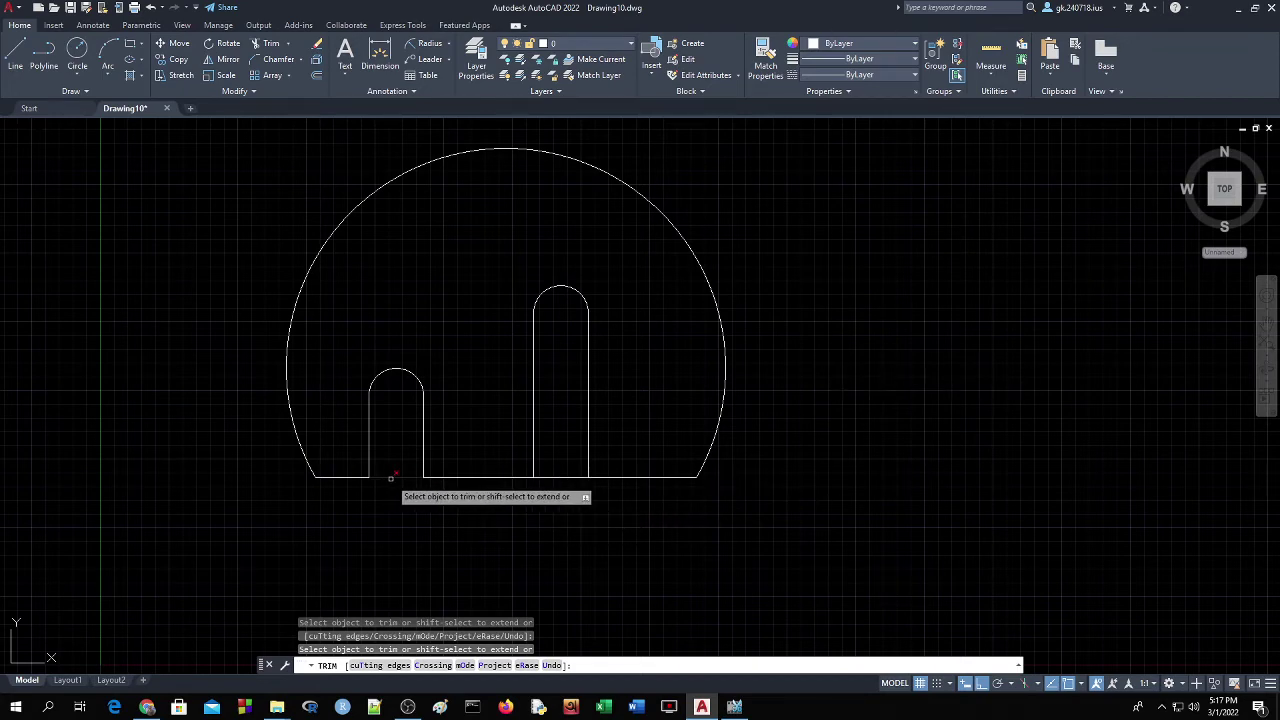
pyautogui.click(560, 477)
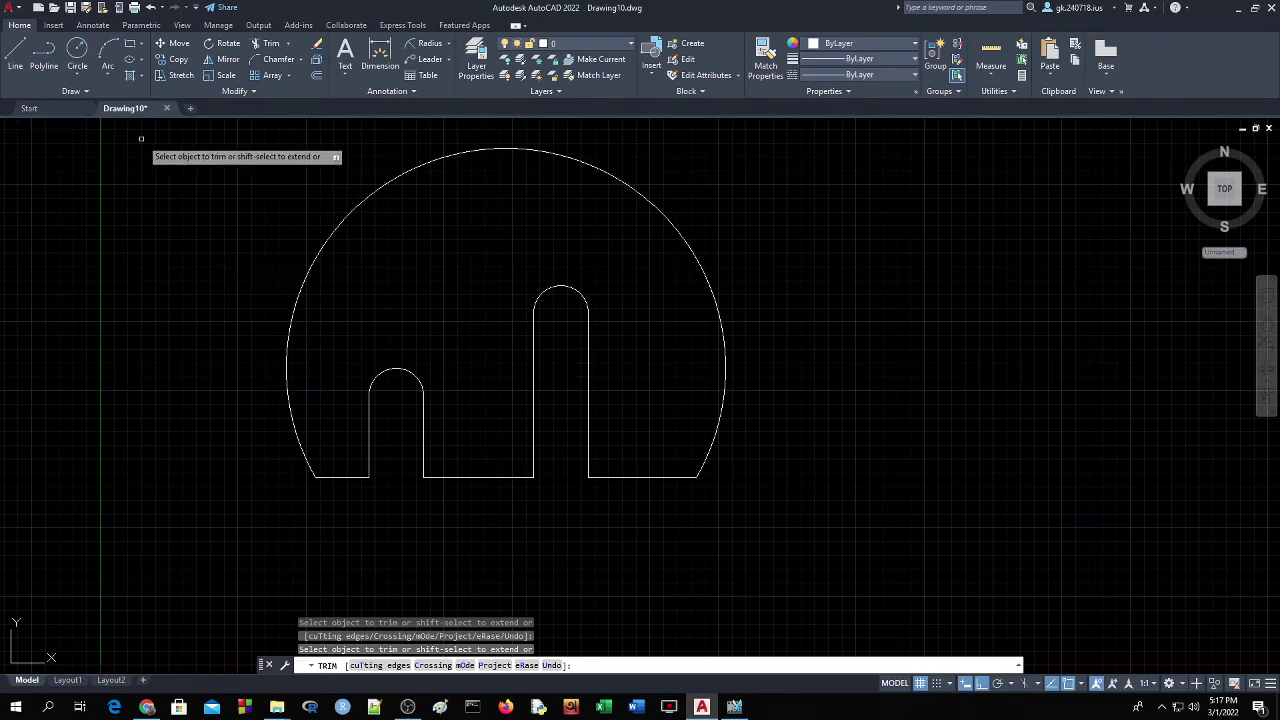
# Start a line at the star's first point in the upper-left outline, with polar tracking on.
pyautogui.click(77, 67)
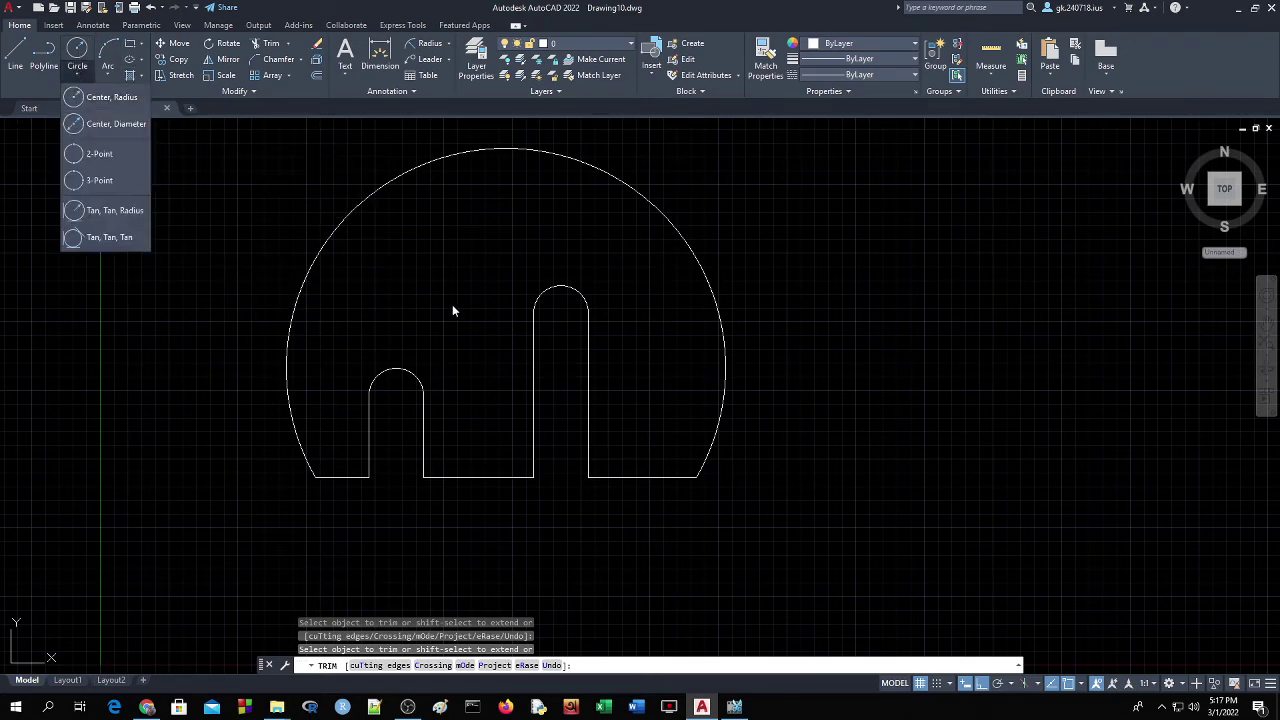
pyautogui.click(105, 97)
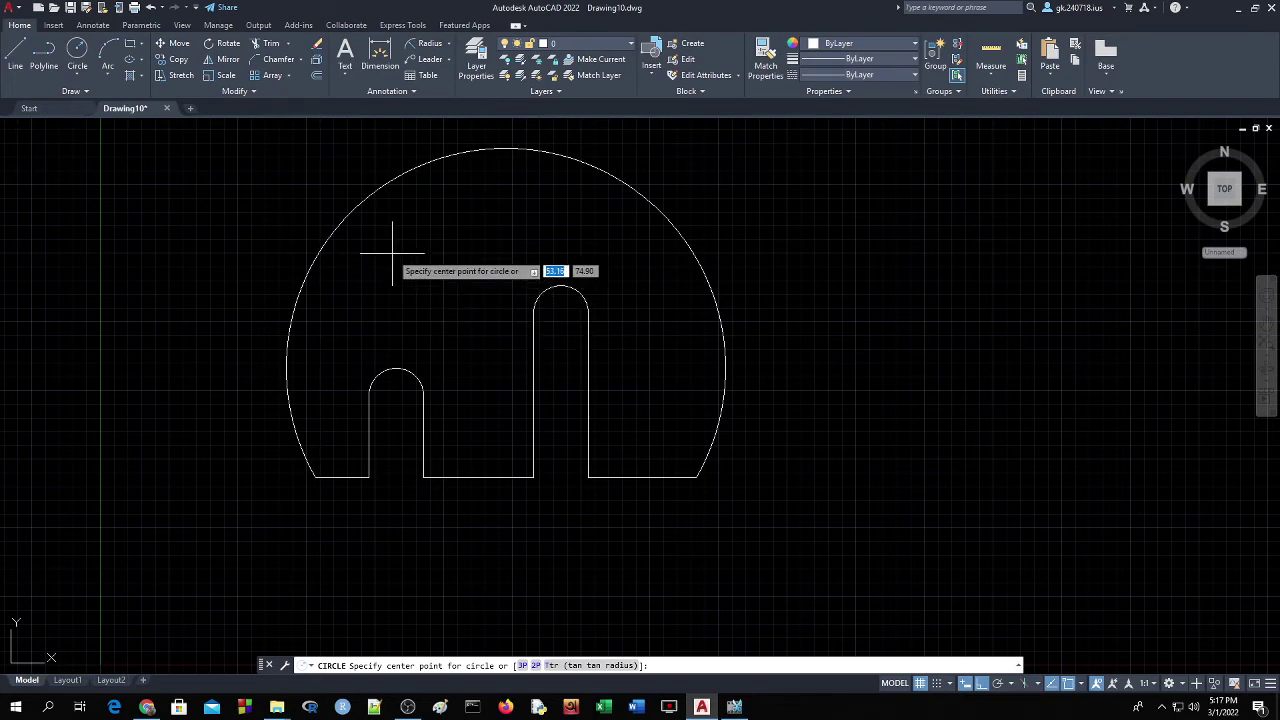
pyautogui.click(13, 63)
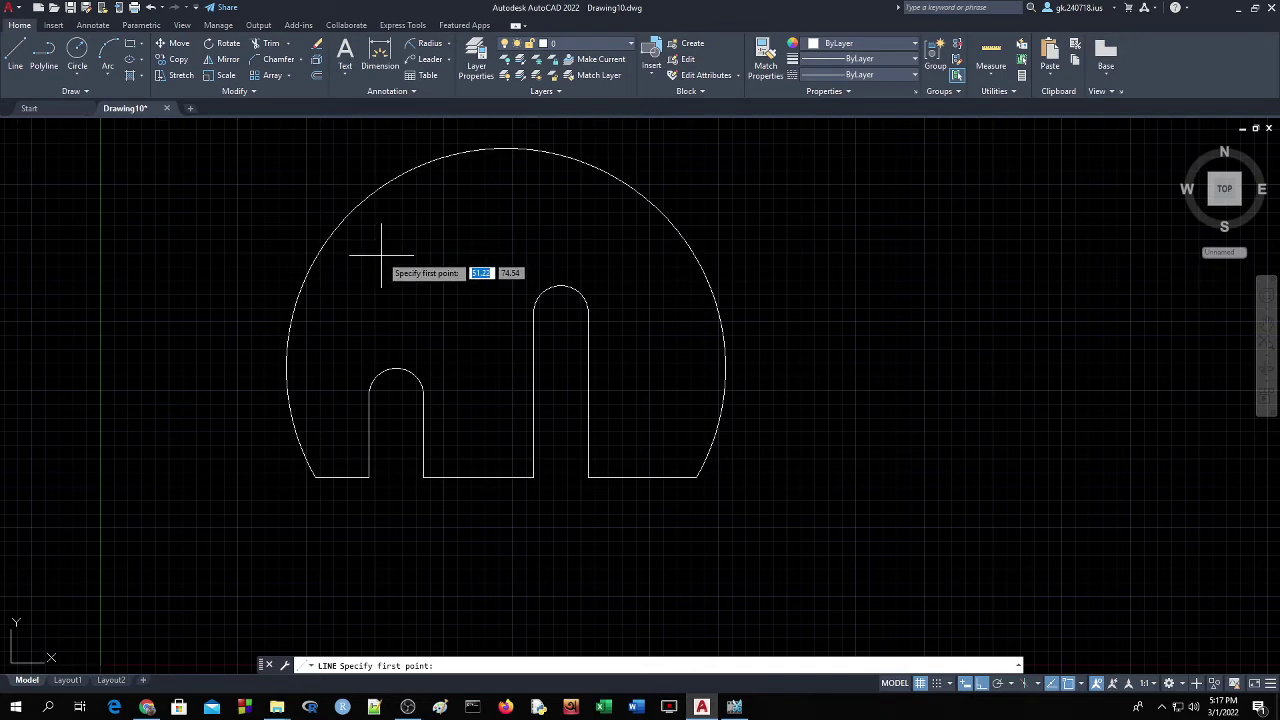
pyautogui.click(381, 254)
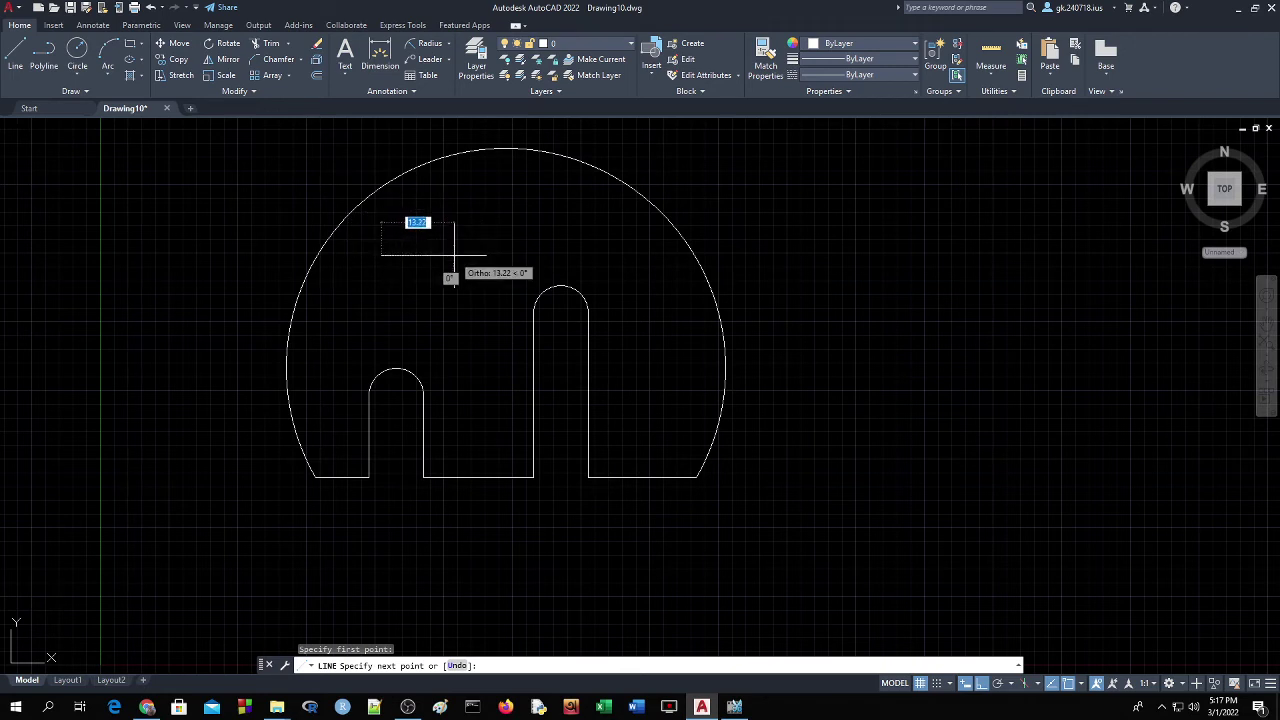
pyautogui.click(965, 684)
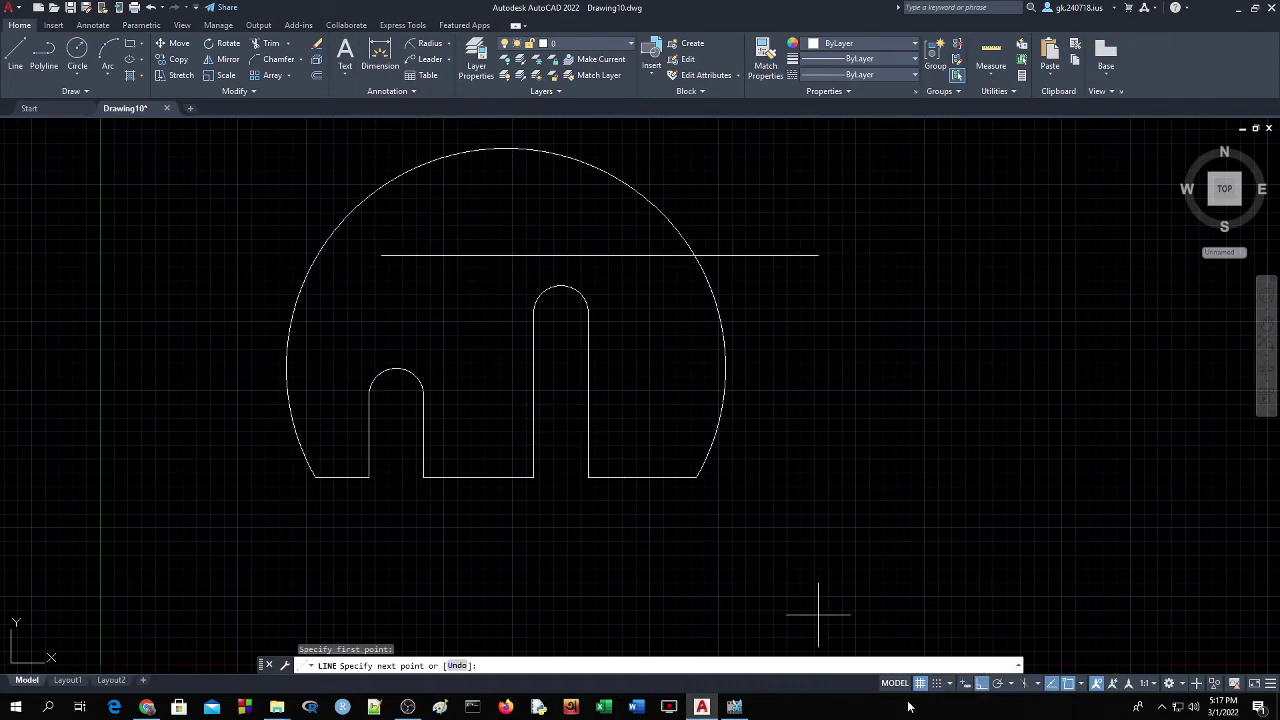
pyautogui.click(966, 686)
pyautogui.click(998, 684)
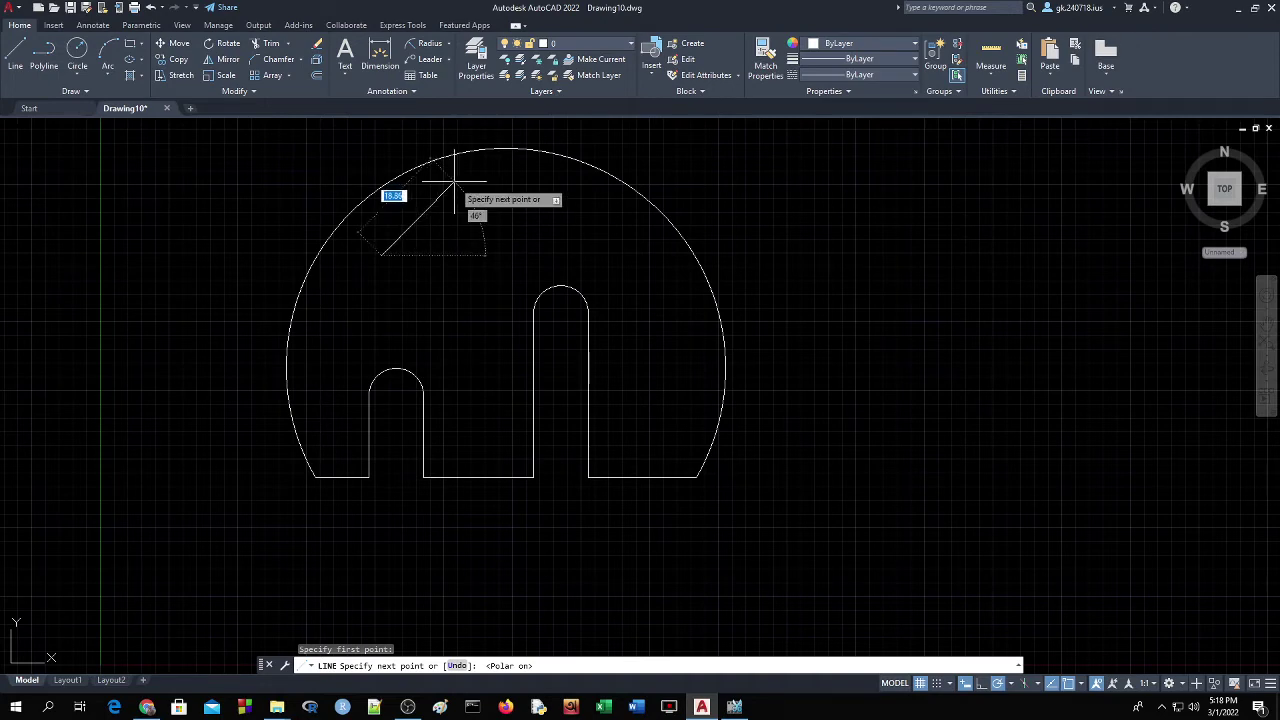
# Draw the five star segments, closing back at the starting point.
pyautogui.click(455, 182)
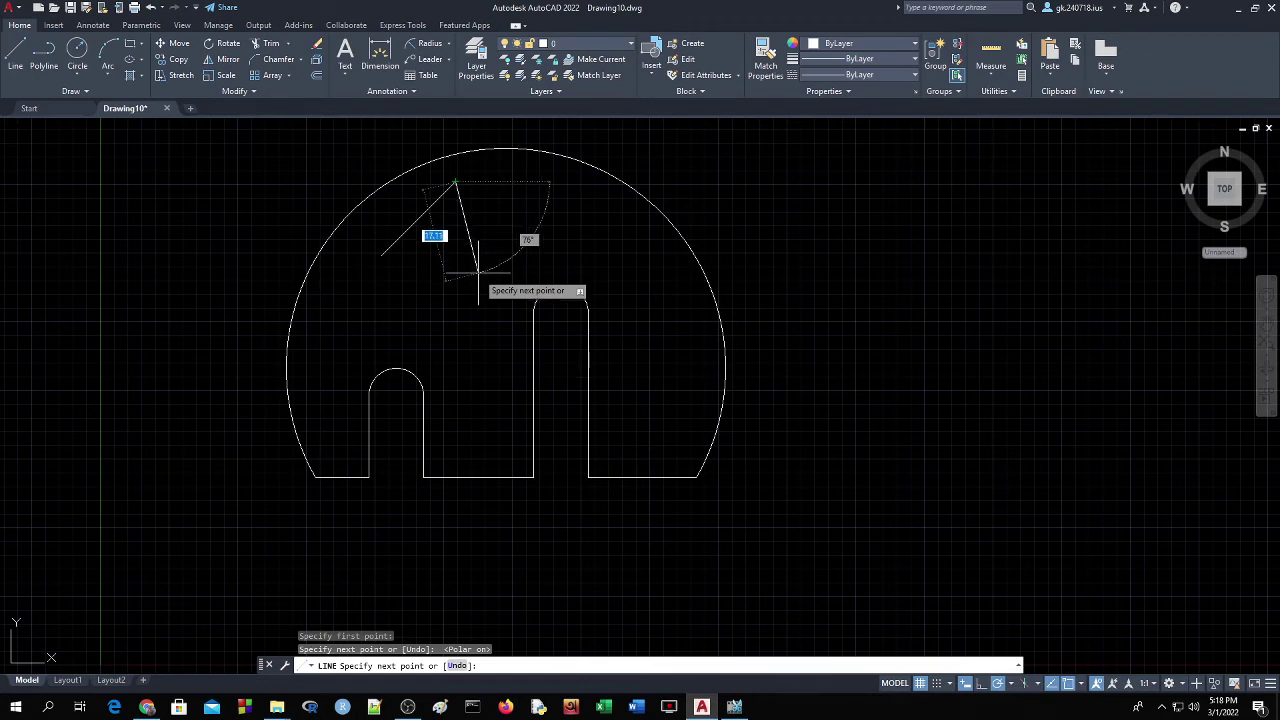
pyautogui.click(478, 270)
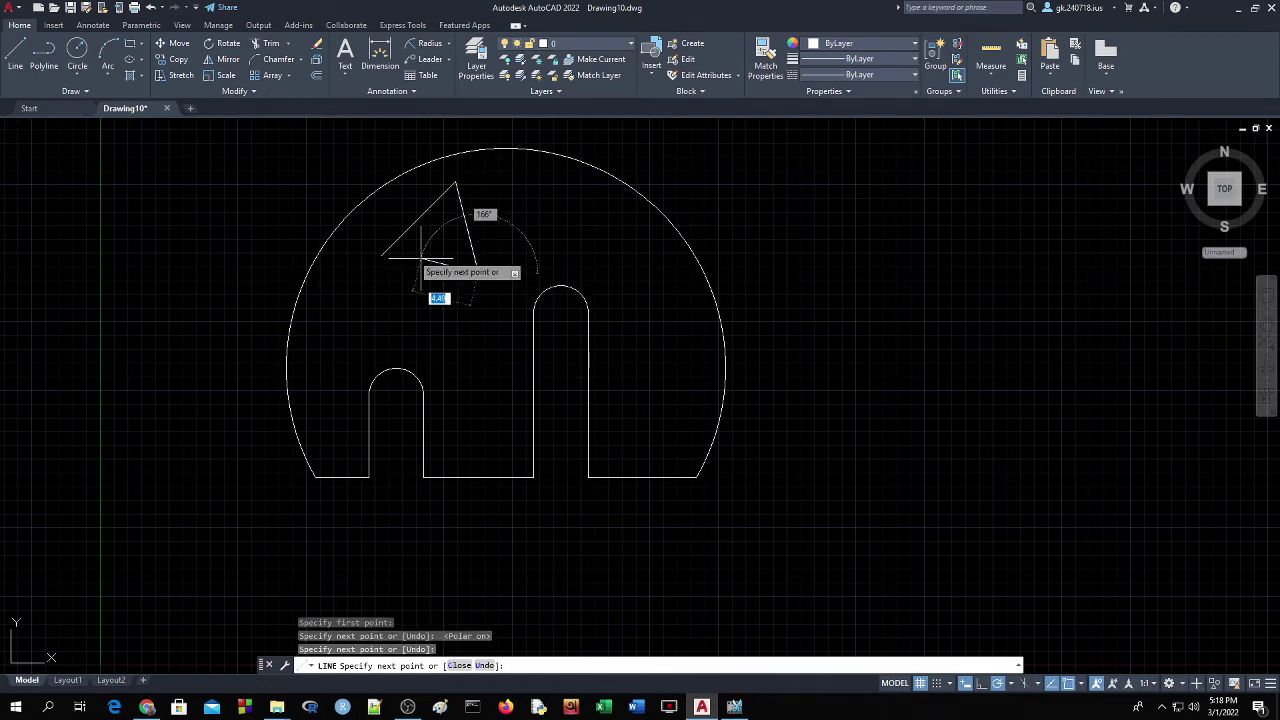
pyautogui.click(368, 215)
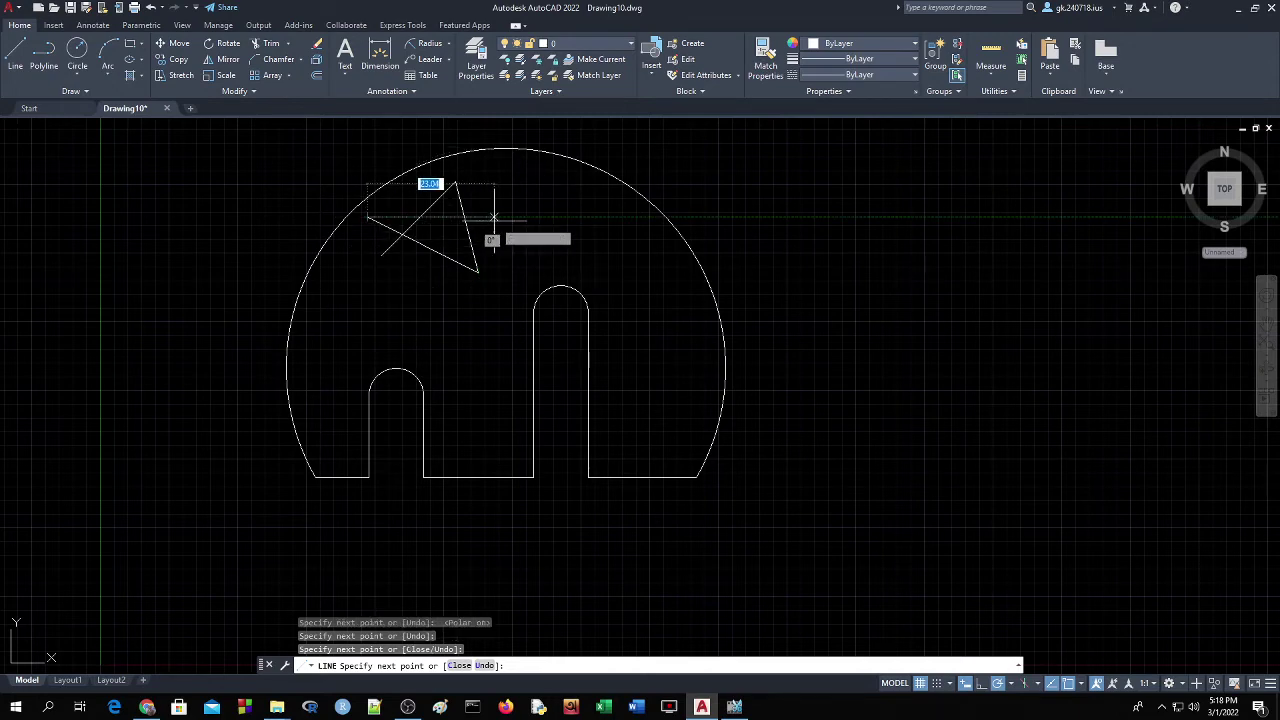
pyautogui.click(492, 216)
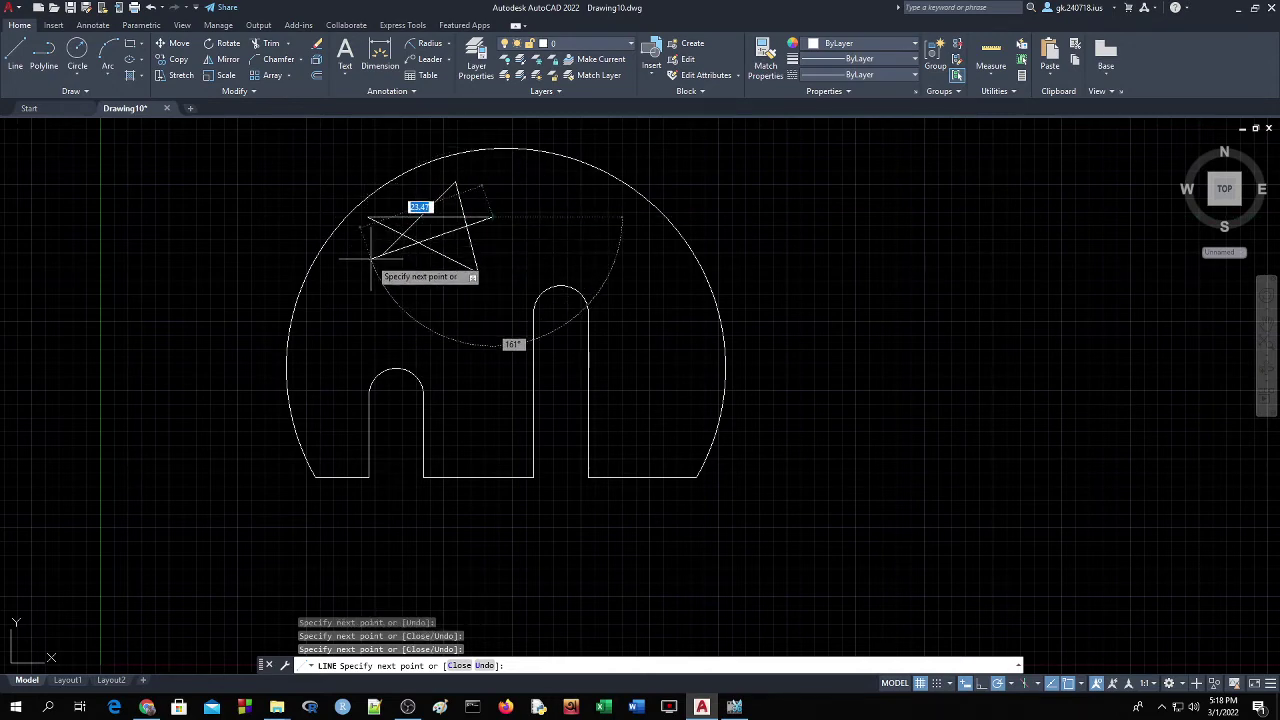
pyautogui.click(381, 256)
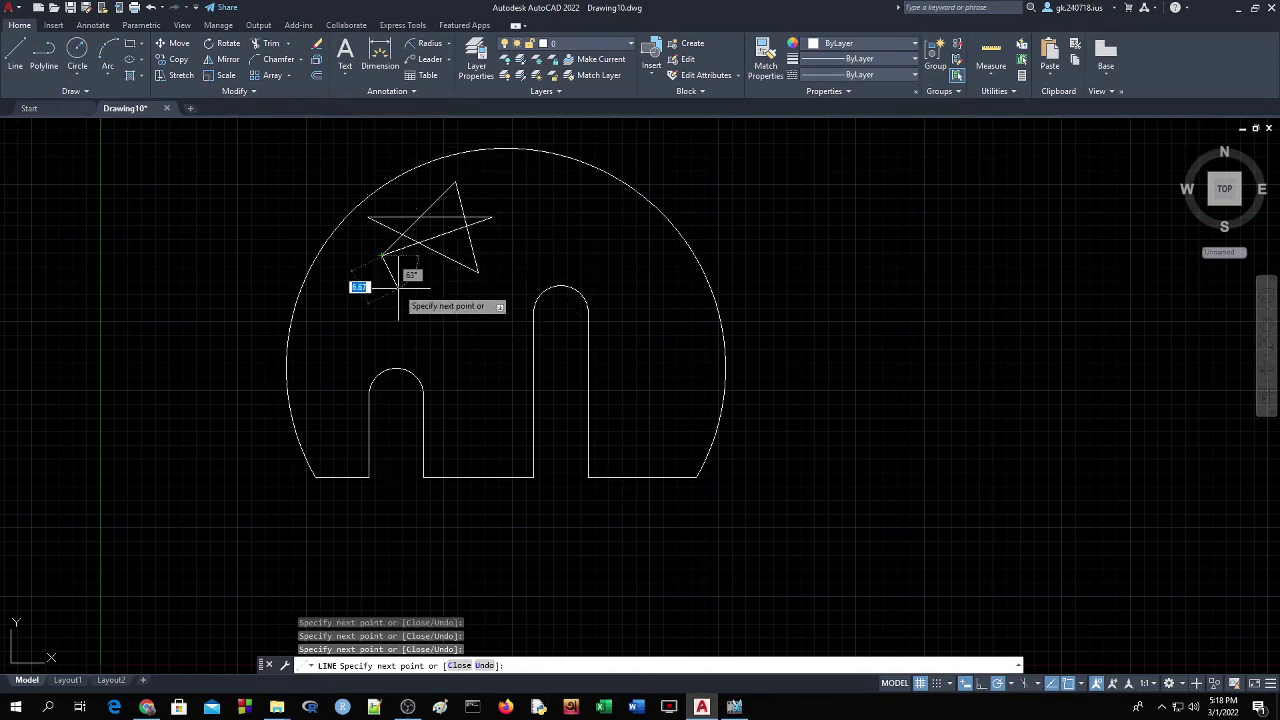
pyautogui.press('Return')
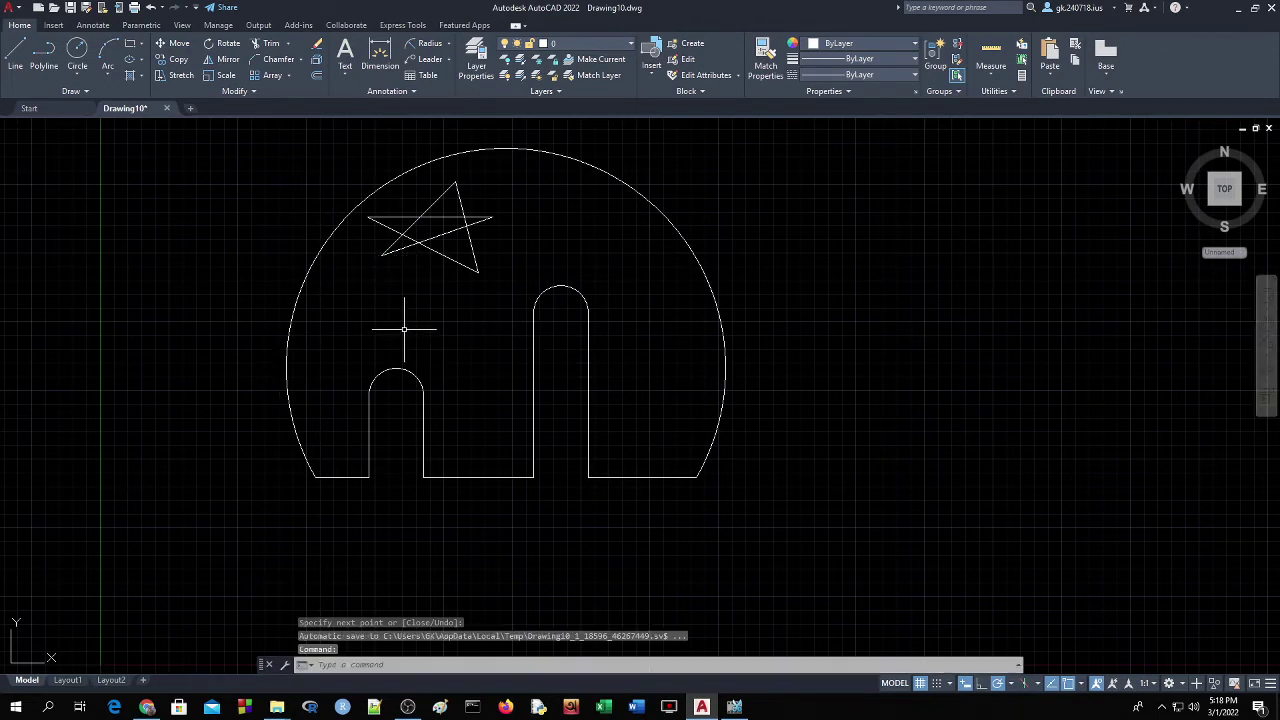
# Draw a radius 5 circle to the right of the right slot.
pyautogui.click(77, 55)
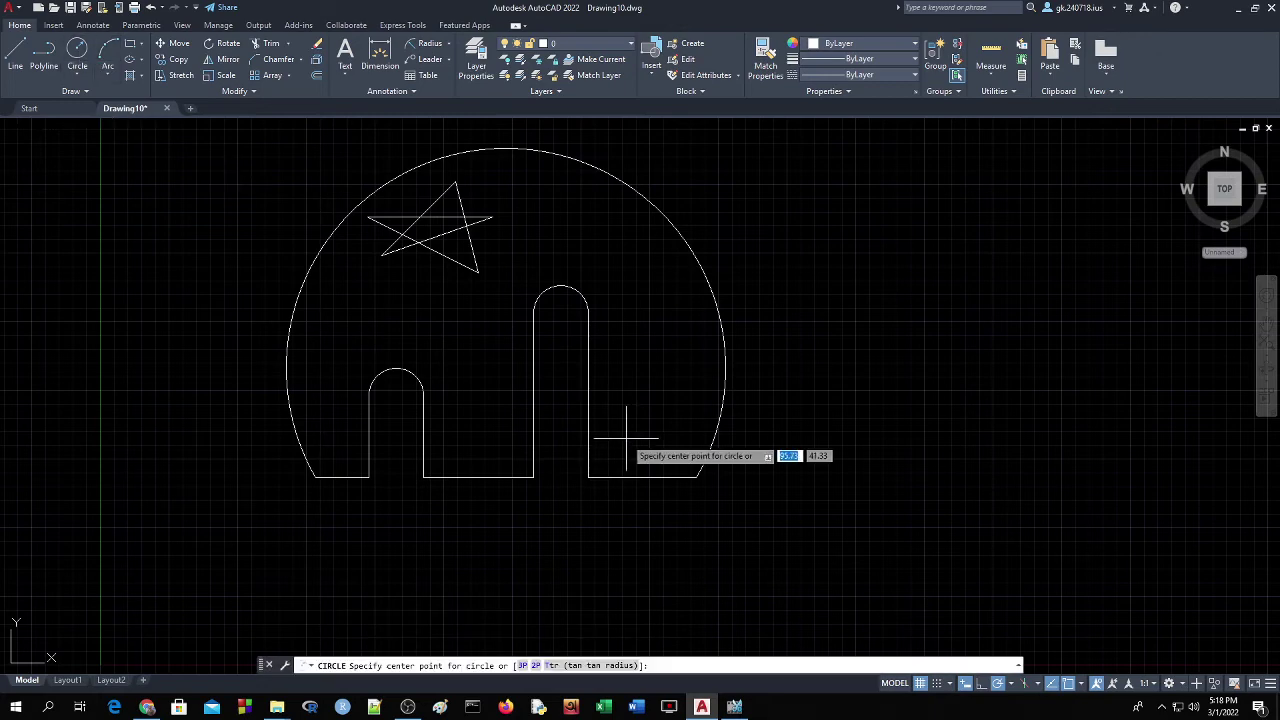
pyautogui.click(648, 391)
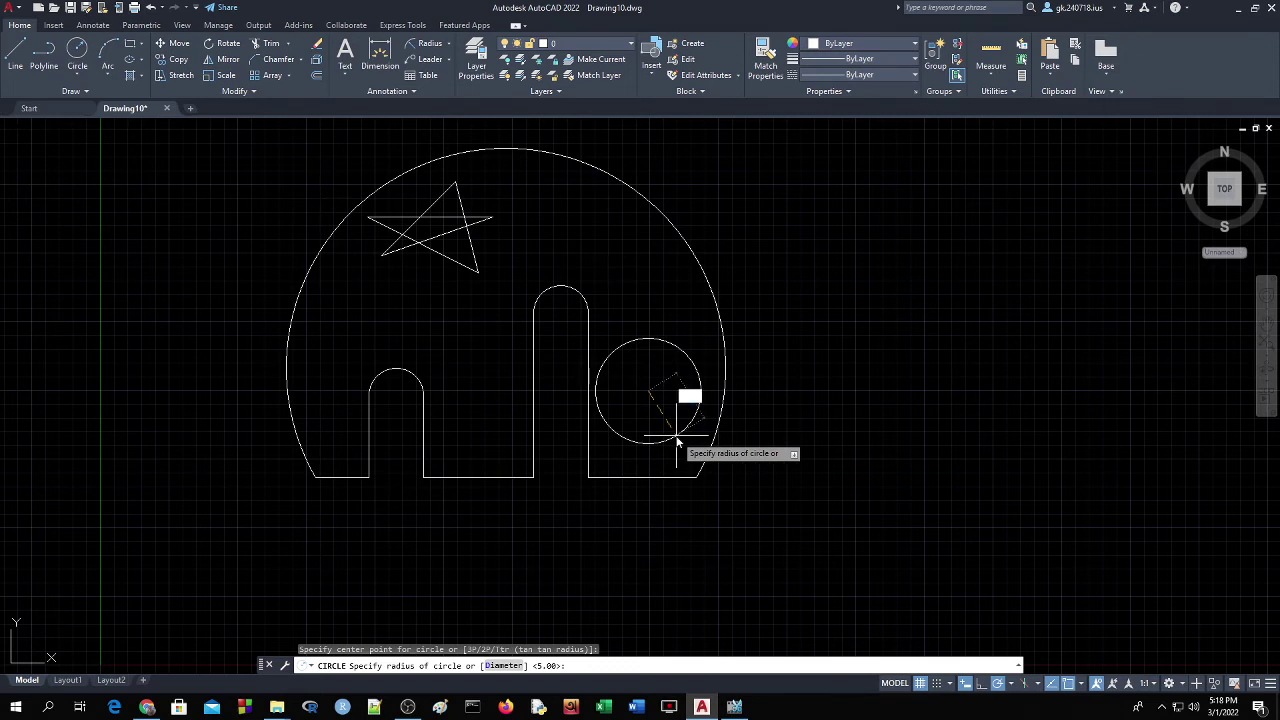
pyautogui.press('Return')
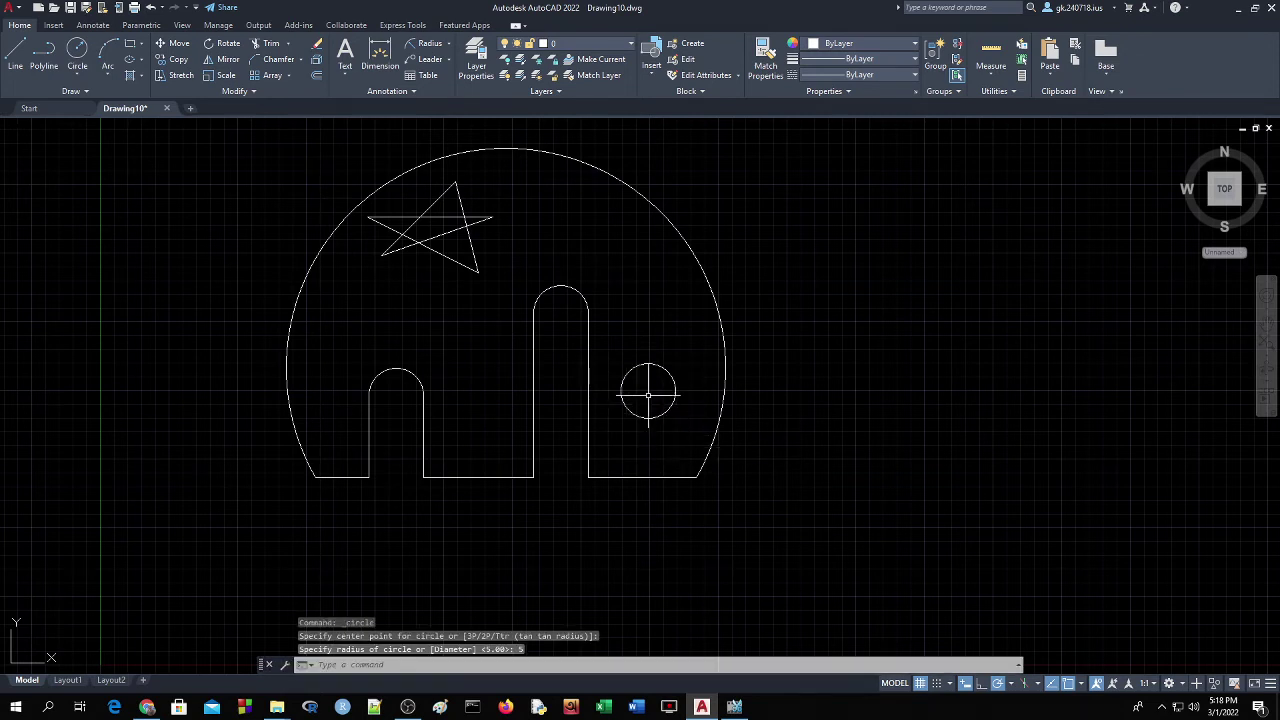
# Add concentric circles of radius 3 and 1 at the same centre, with Ortho on.
pyautogui.press('Return')
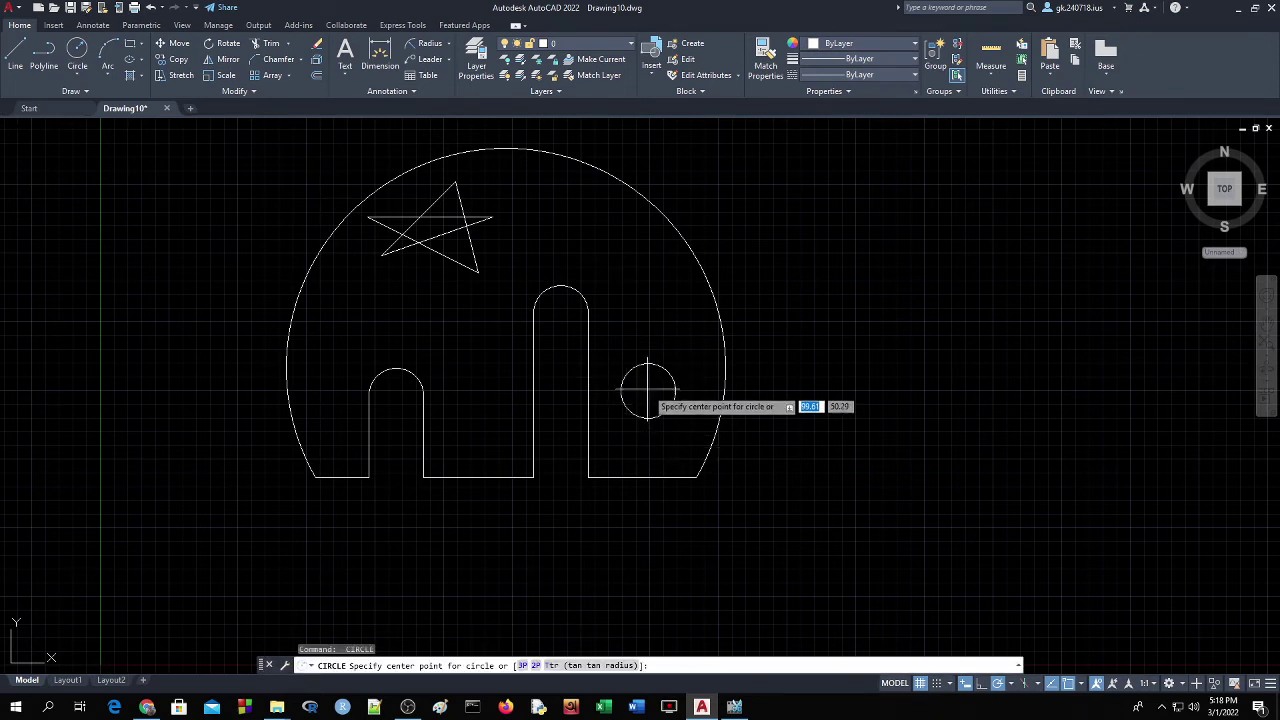
pyautogui.click(1081, 688)
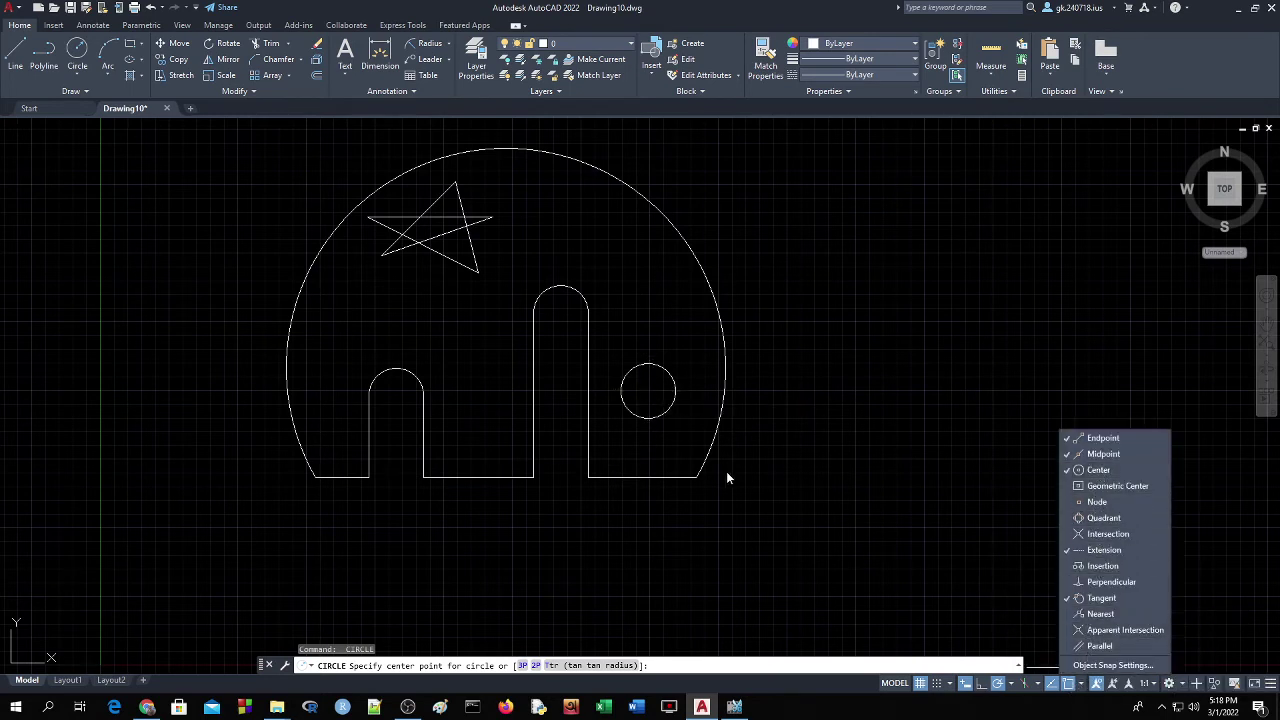
pyautogui.click(686, 443)
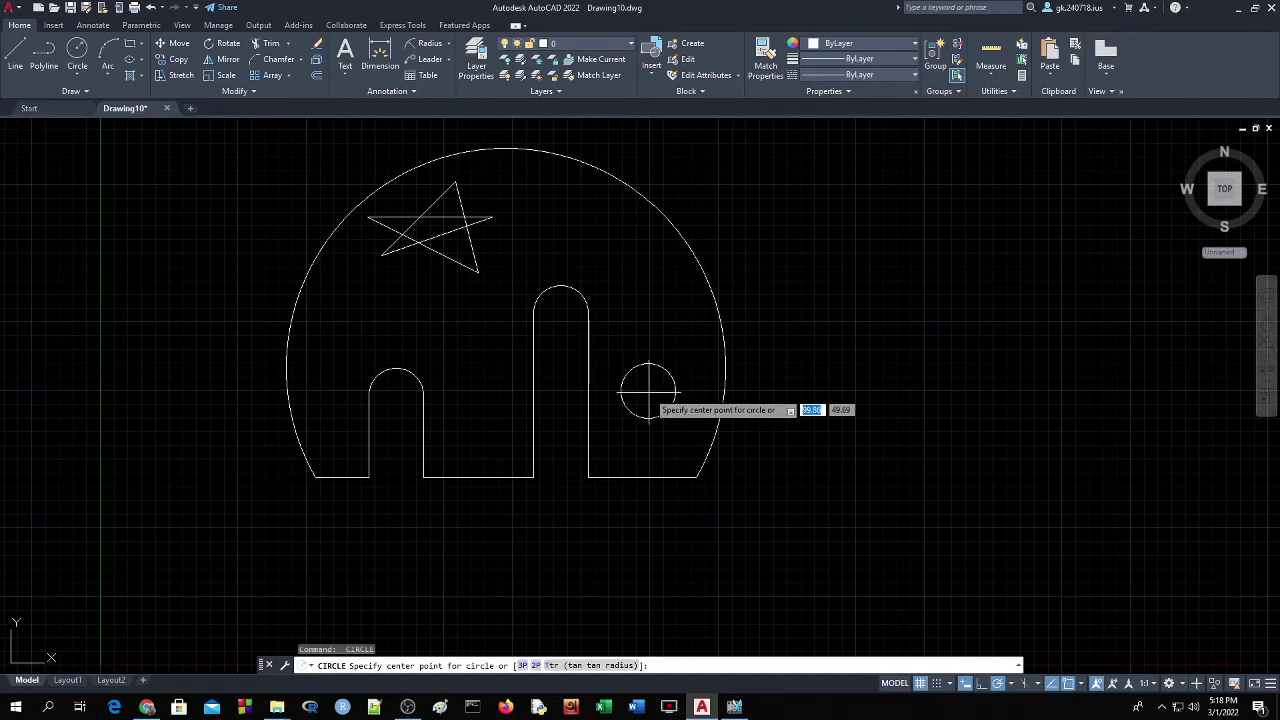
pyautogui.click(980, 686)
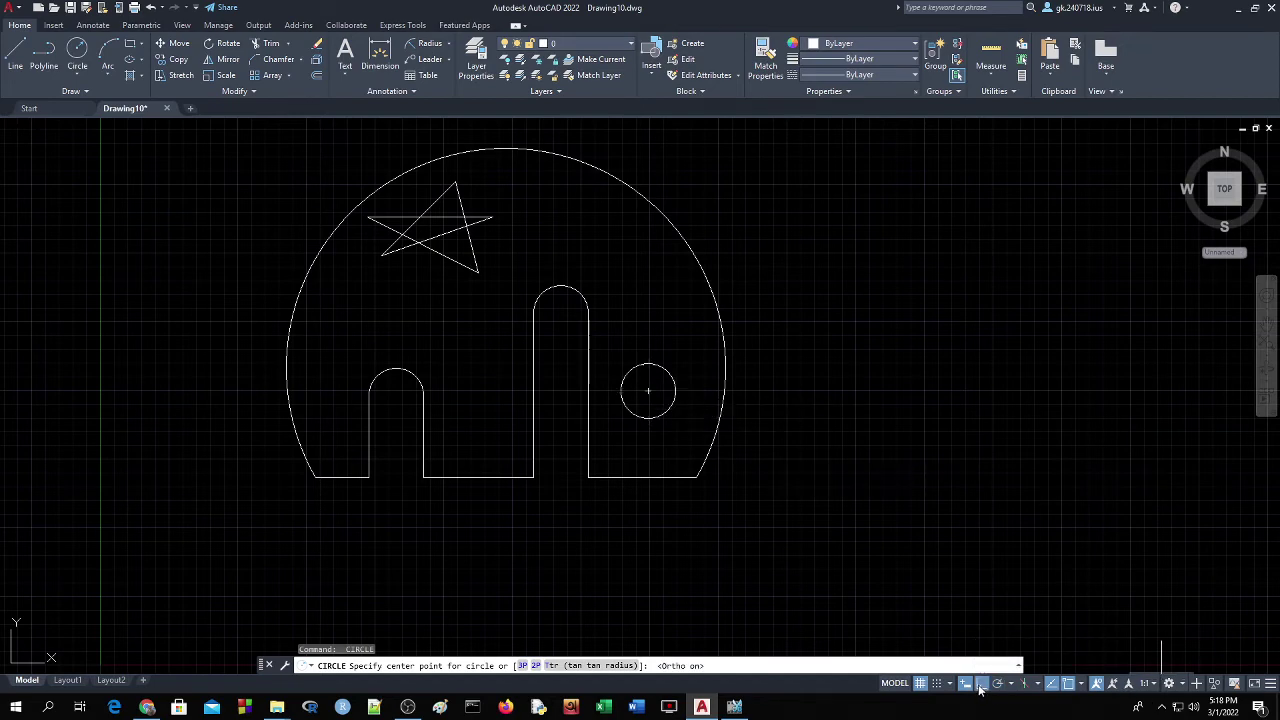
pyautogui.click(1082, 688)
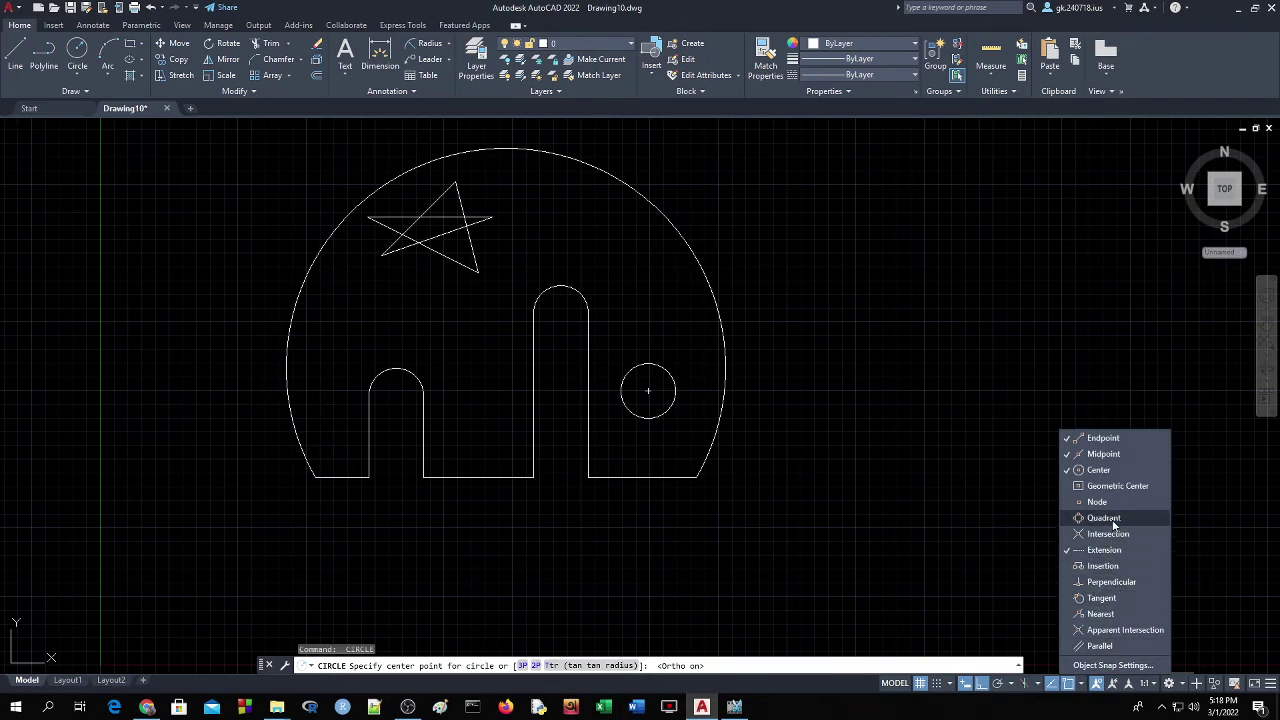
pyautogui.click(955, 558)
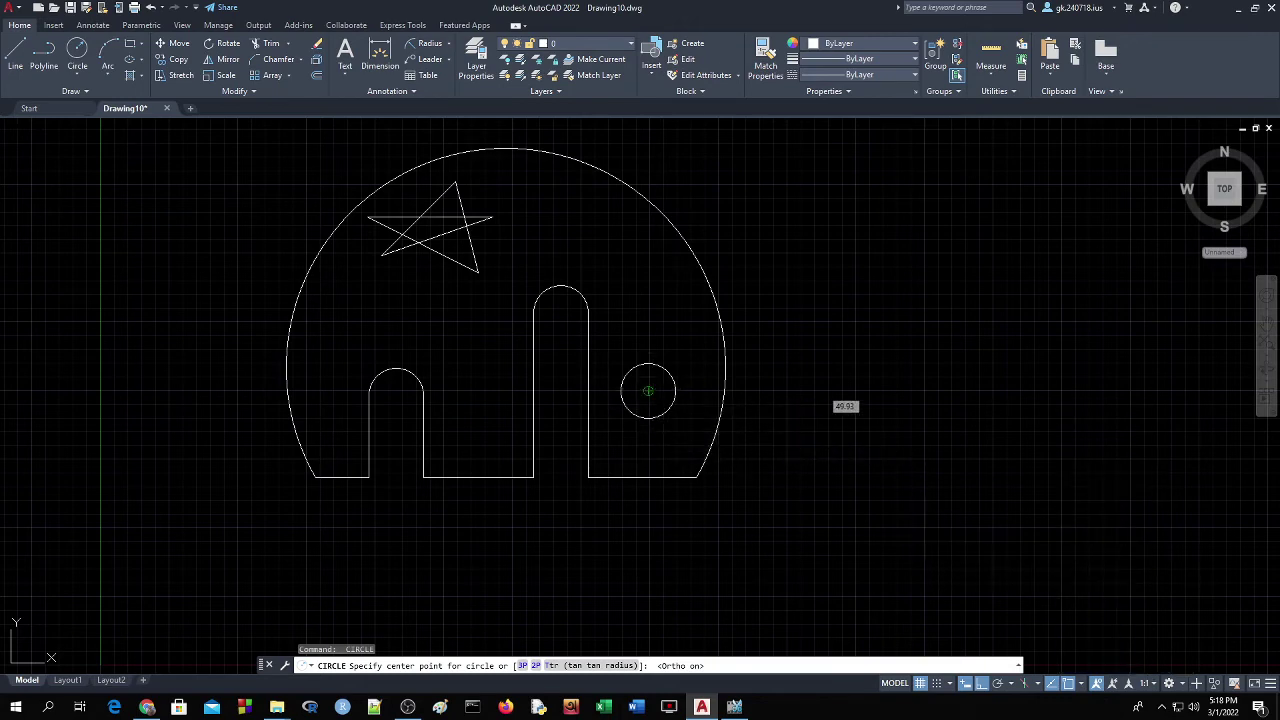
pyautogui.click(648, 390)
pyautogui.write('3')
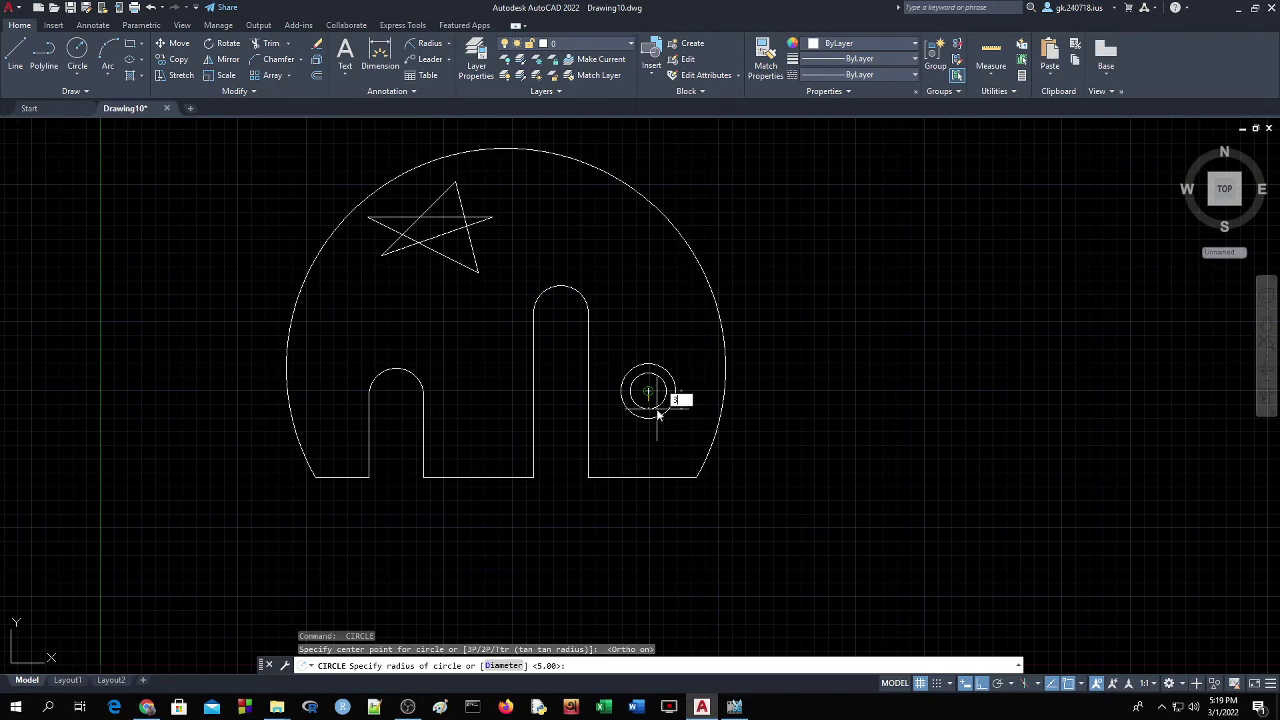
pyautogui.press('Return')
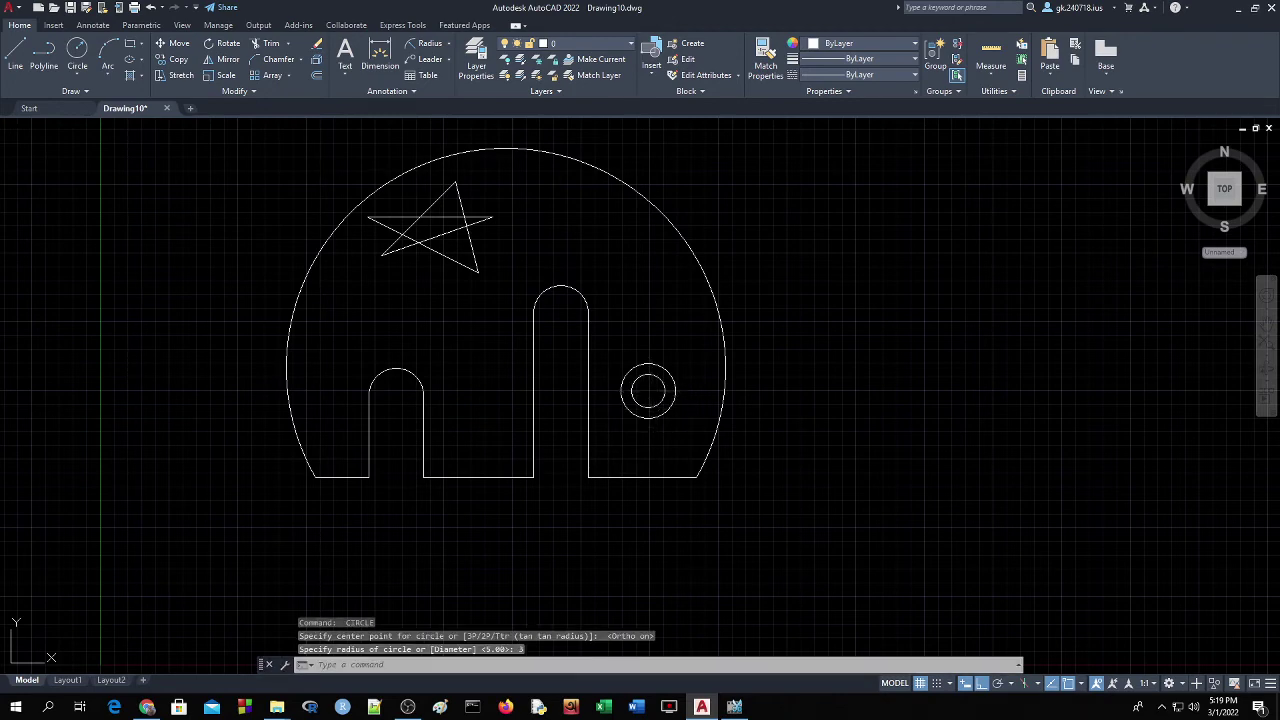
pyautogui.press('Return')
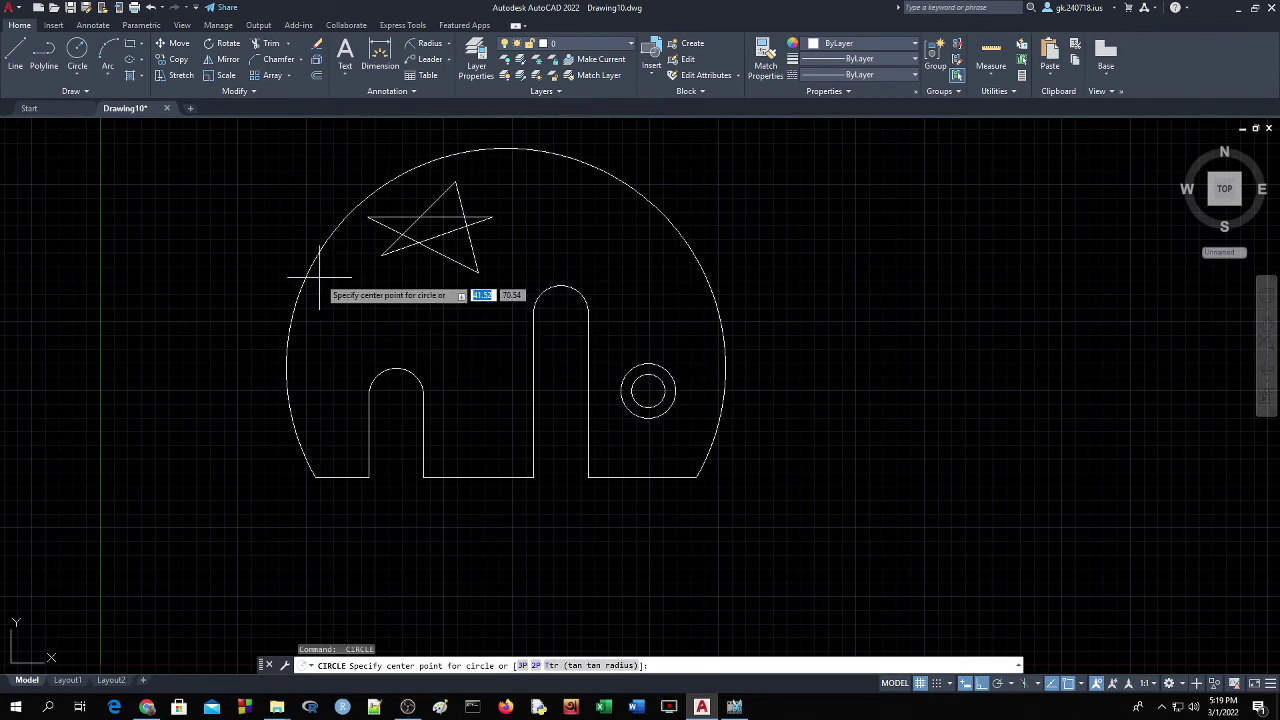
pyautogui.click(650, 390)
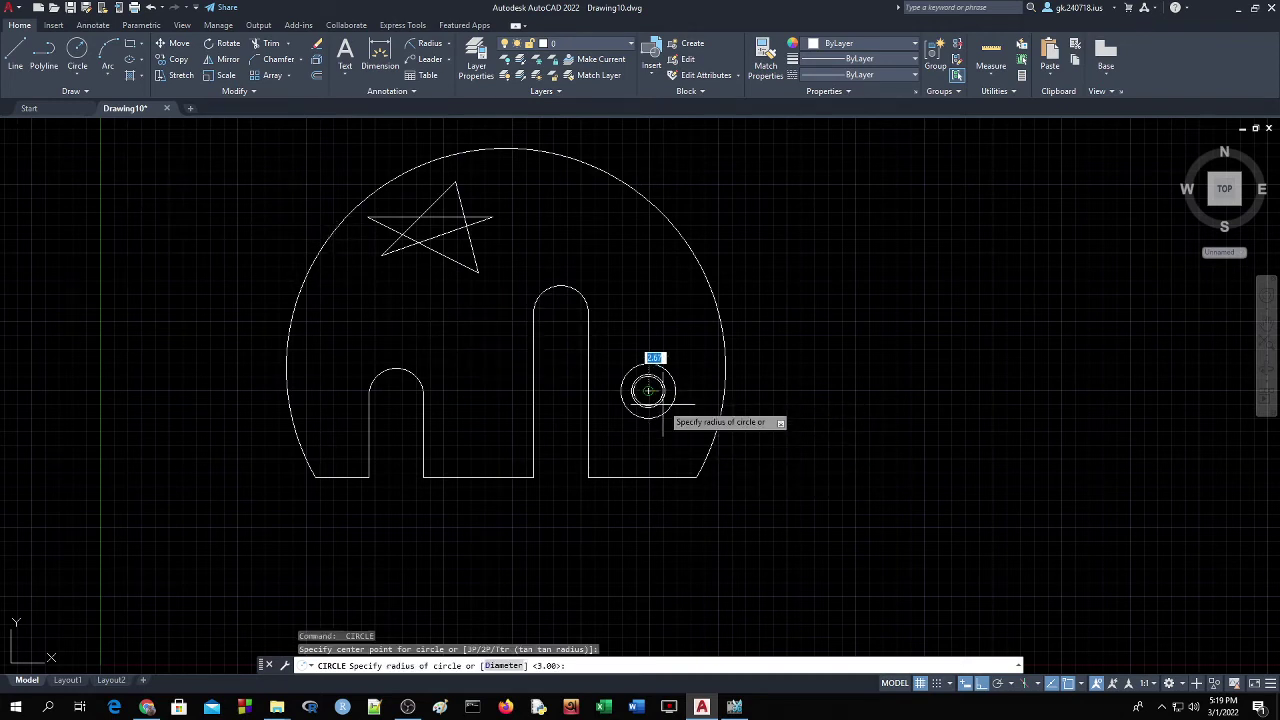
pyautogui.press('Return')
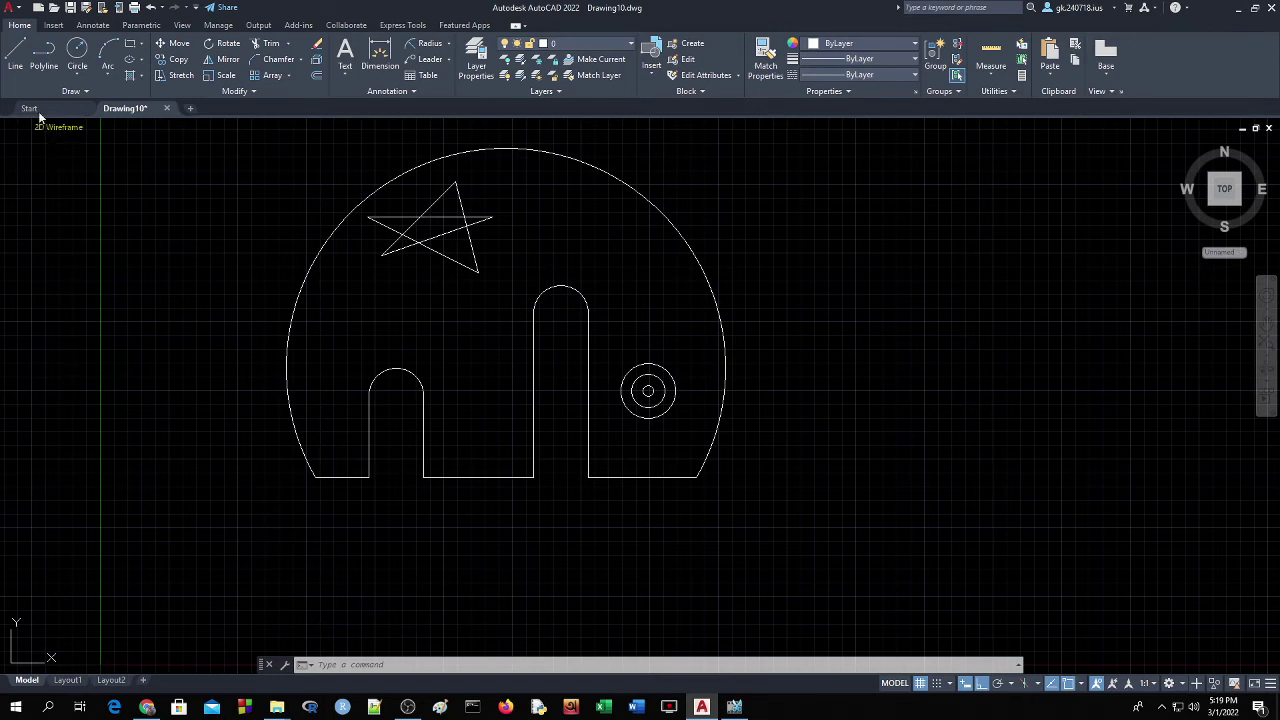
# Draw the parallelogram's slanted left edge and horizontal top edge to the right of the profile.
pyautogui.click(15, 58)
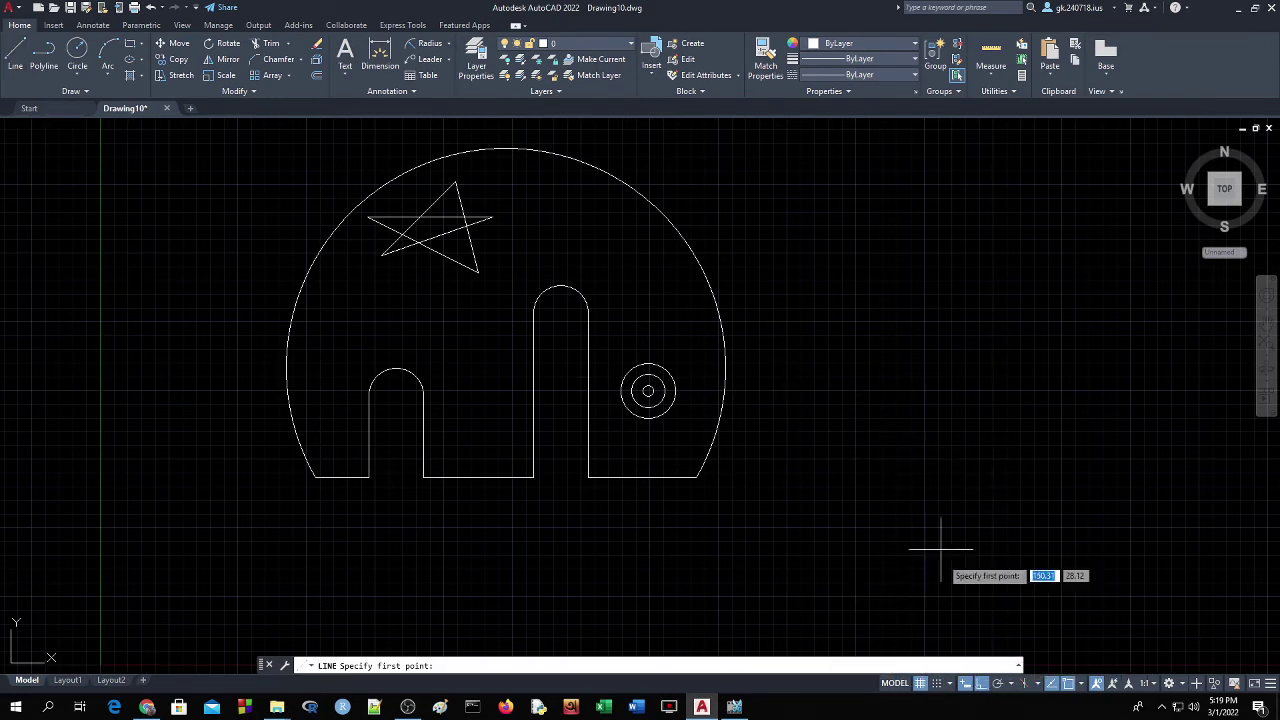
pyautogui.click(997, 684)
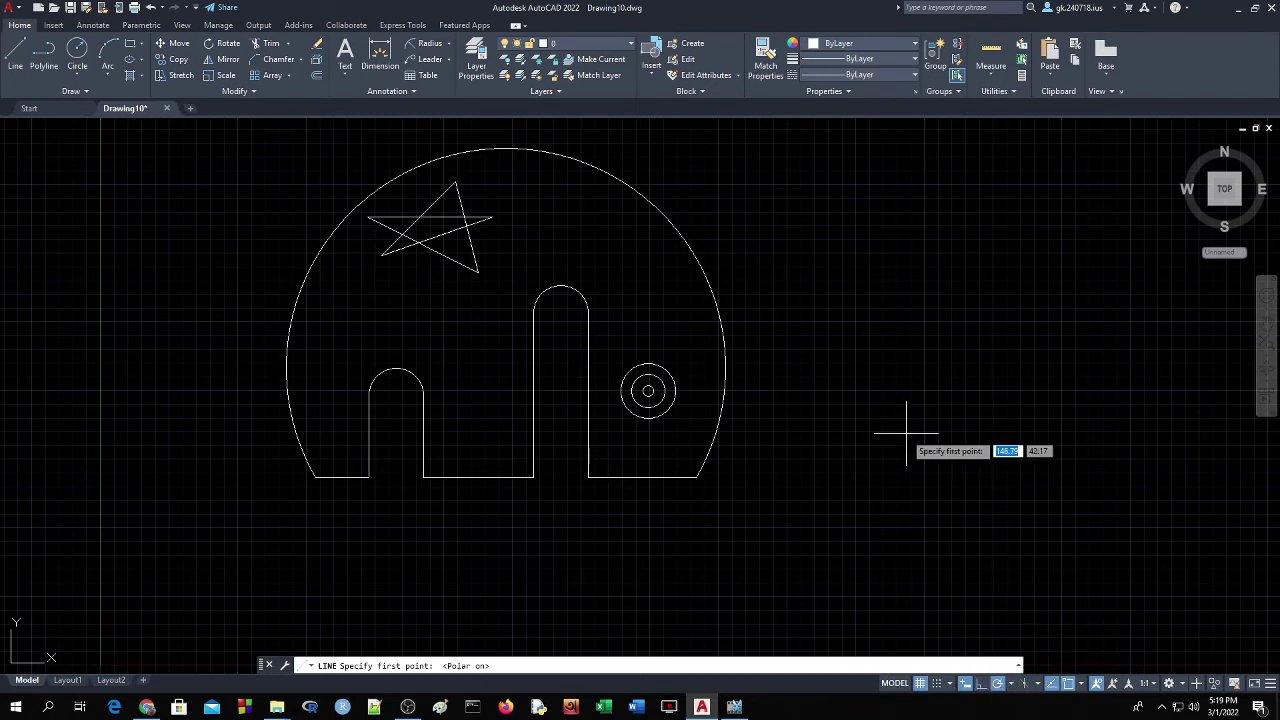
pyautogui.click(992, 247)
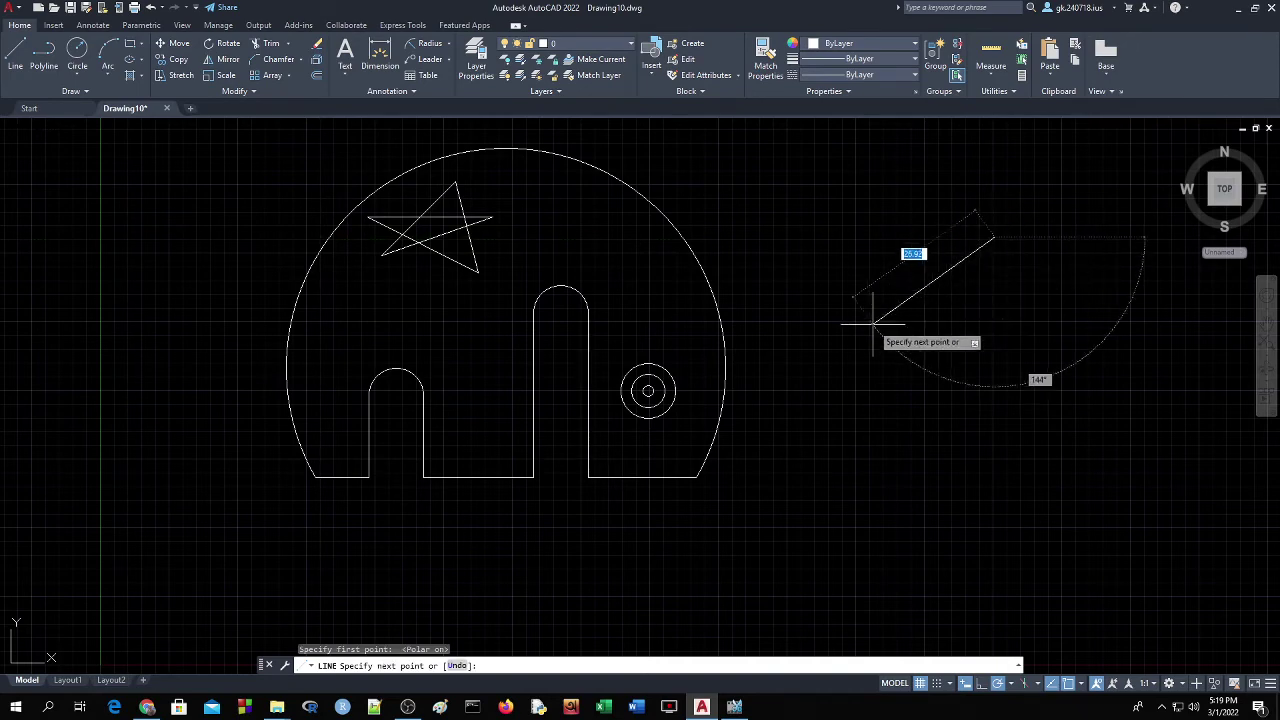
pyautogui.click(848, 340)
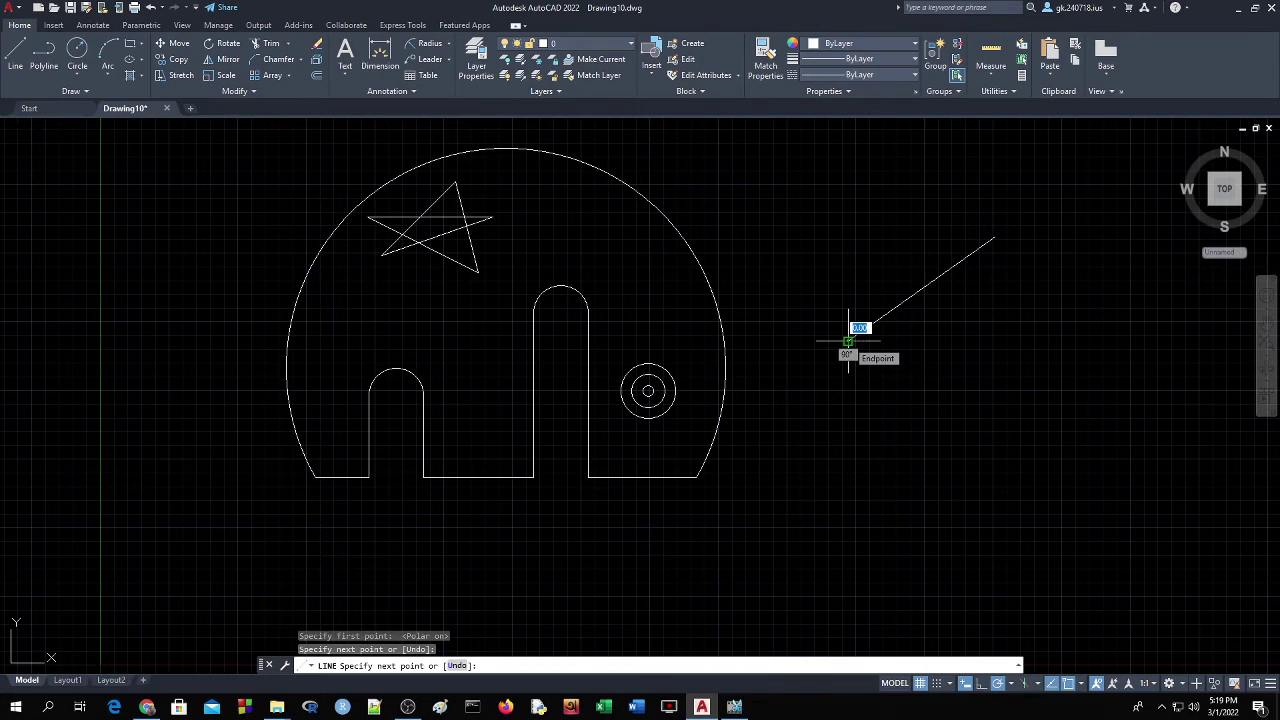
pyautogui.press('Return')
pyautogui.press('Return')
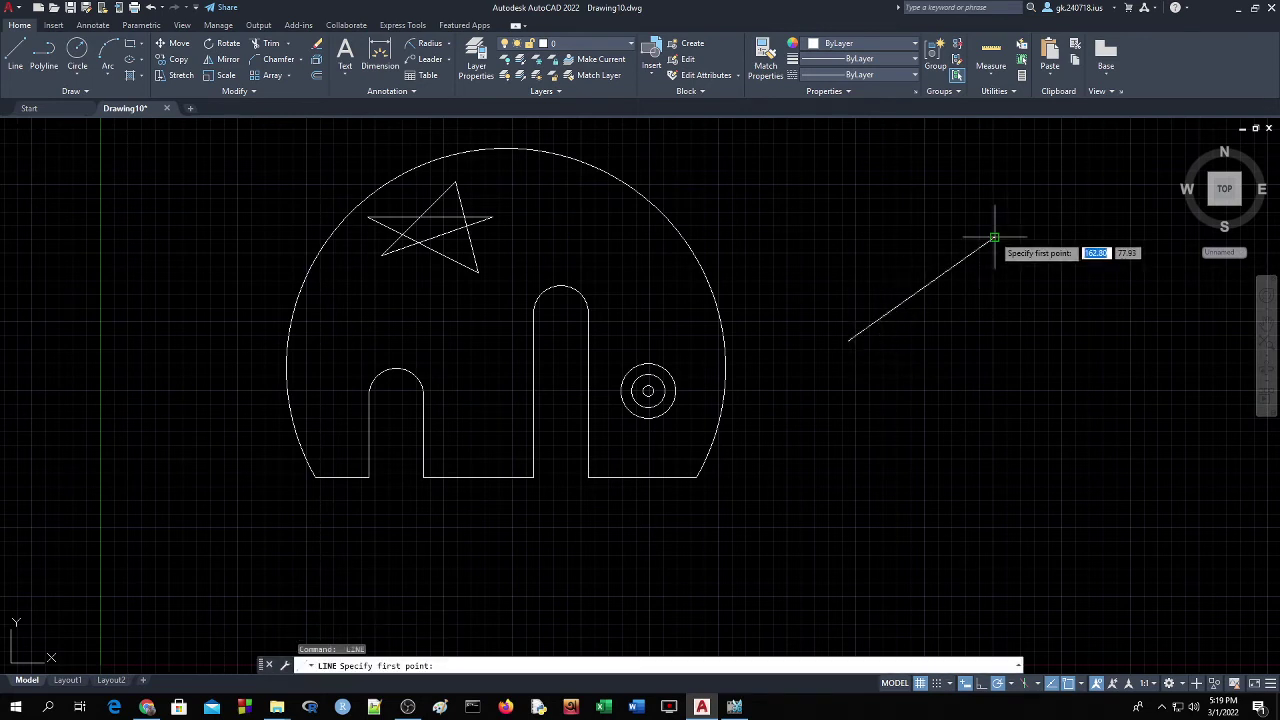
pyautogui.click(994, 238)
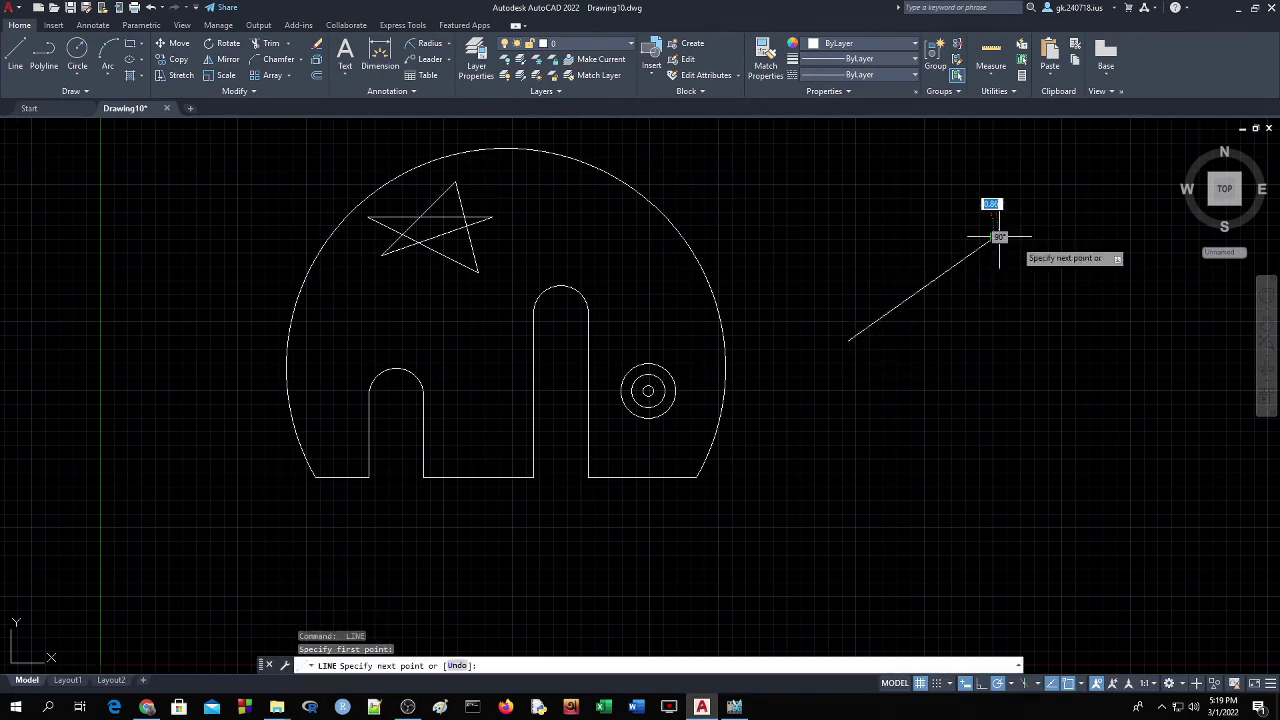
pyautogui.click(1161, 237)
pyautogui.press('Return')
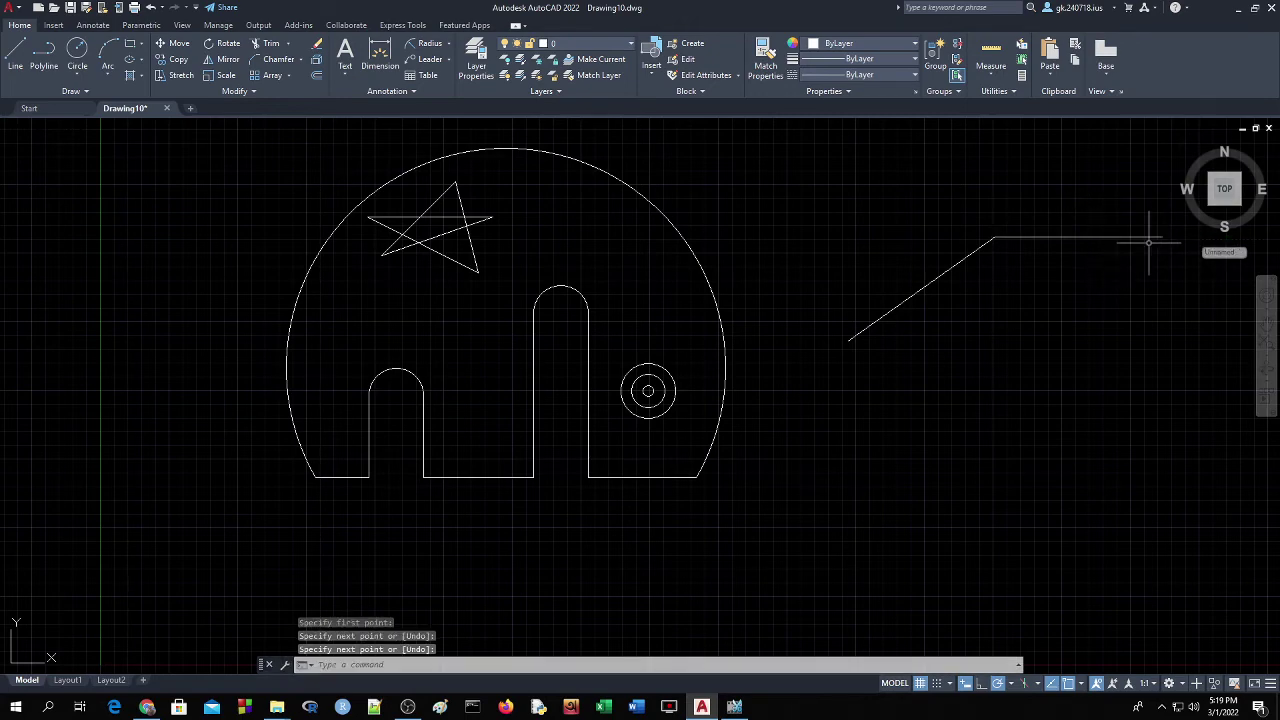
# Add the right slanted edge and a line joining the two slanted edges.
pyautogui.press('Return')
pyautogui.click(1161, 238)
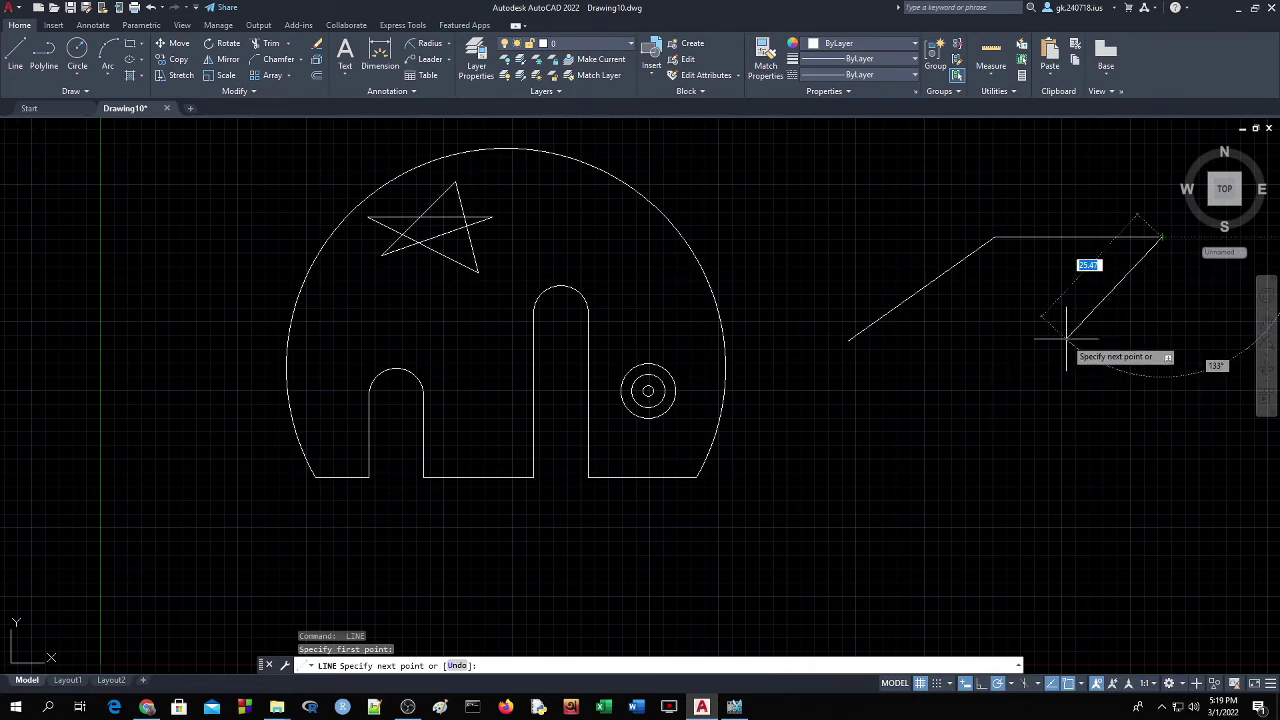
pyautogui.click(1066, 338)
pyautogui.press('Return')
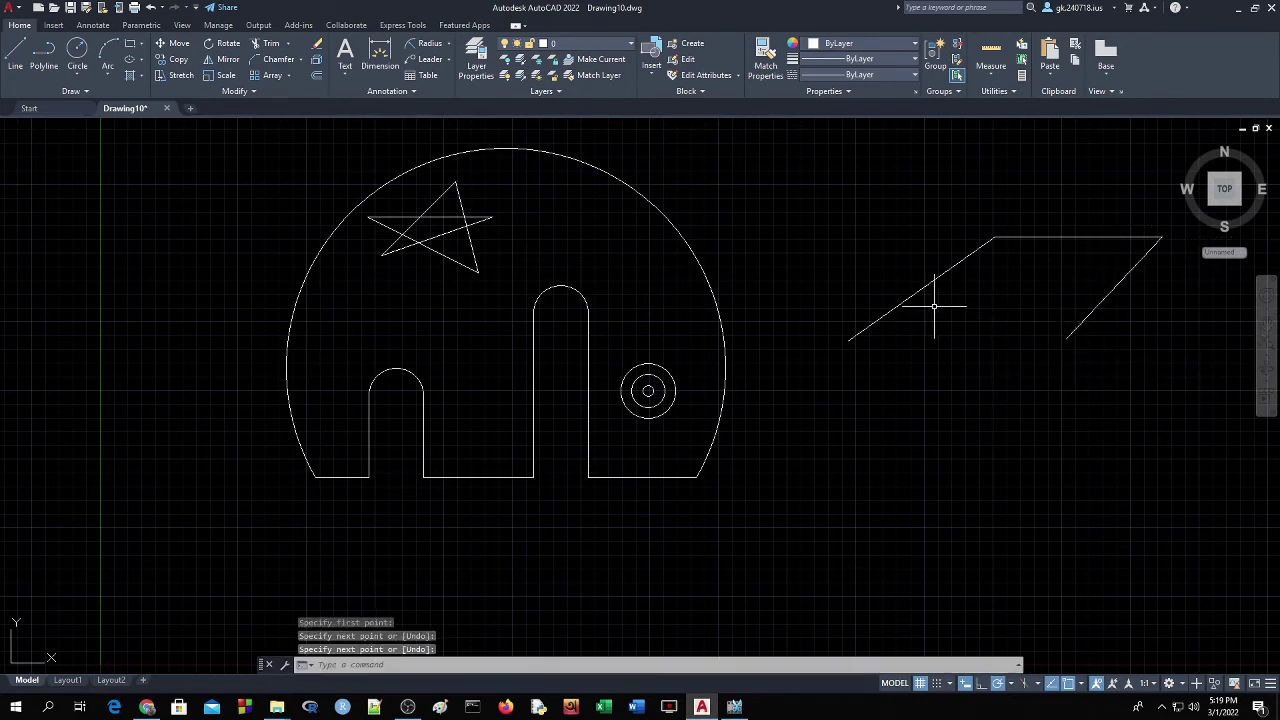
pyautogui.press('Return')
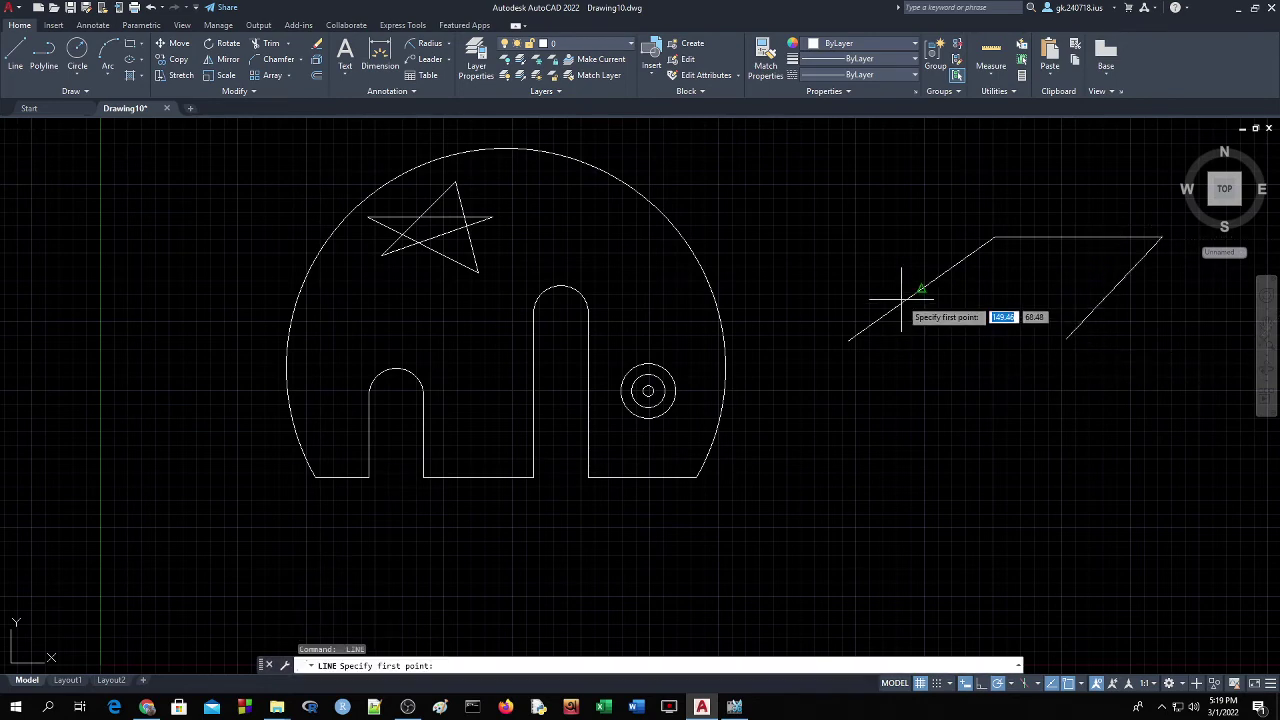
pyautogui.click(921, 290)
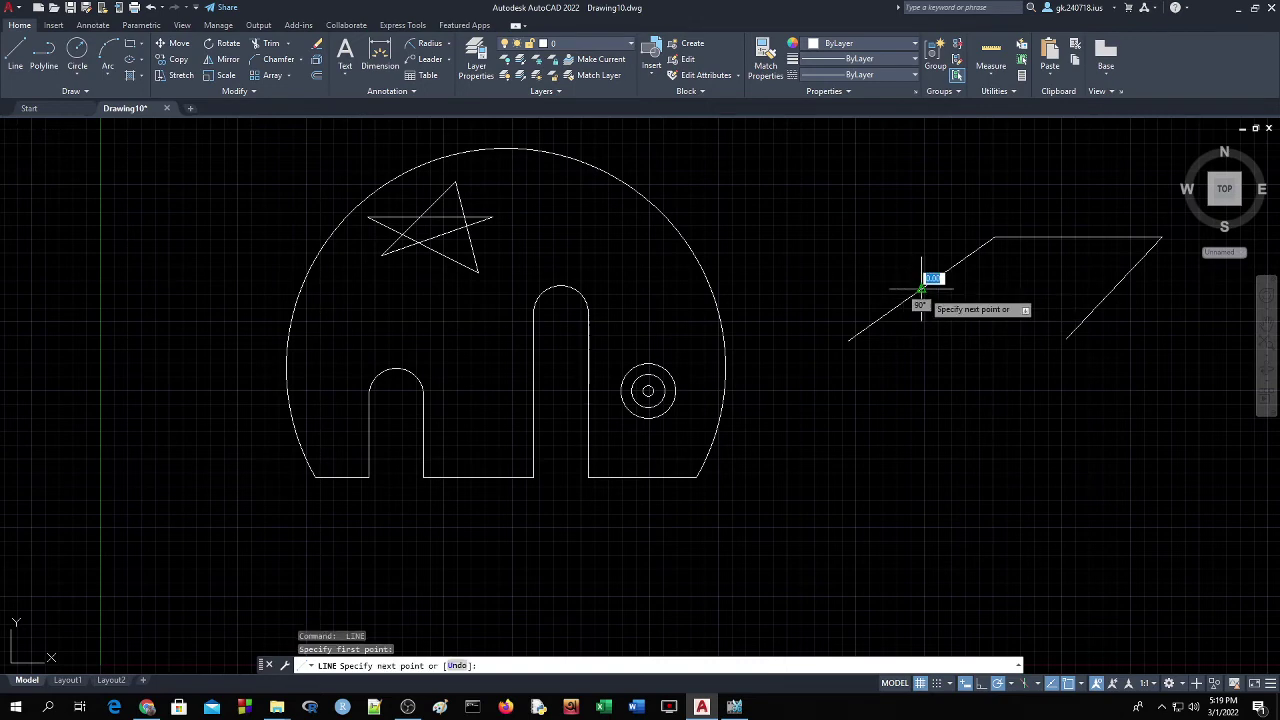
pyautogui.click(1114, 289)
pyautogui.press('Return')
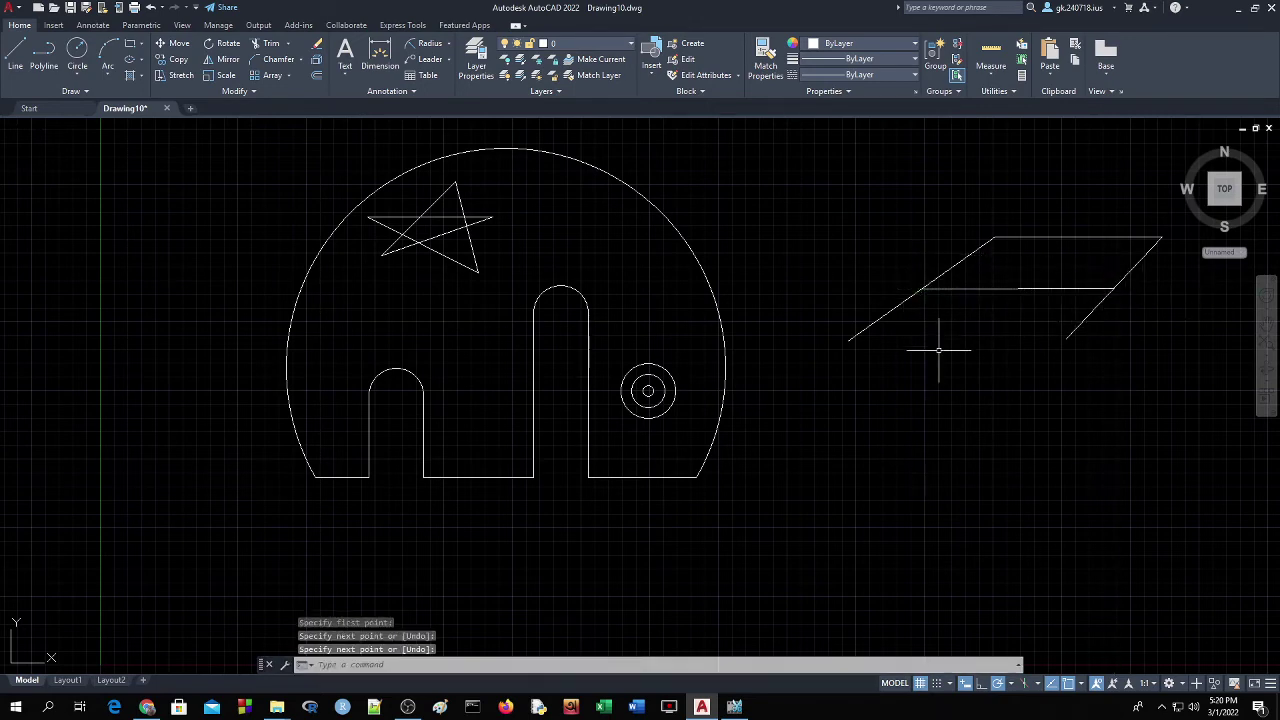
# Draw four vertical legs straight down from the parallelogram's top and front corners.
pyautogui.press('Return')
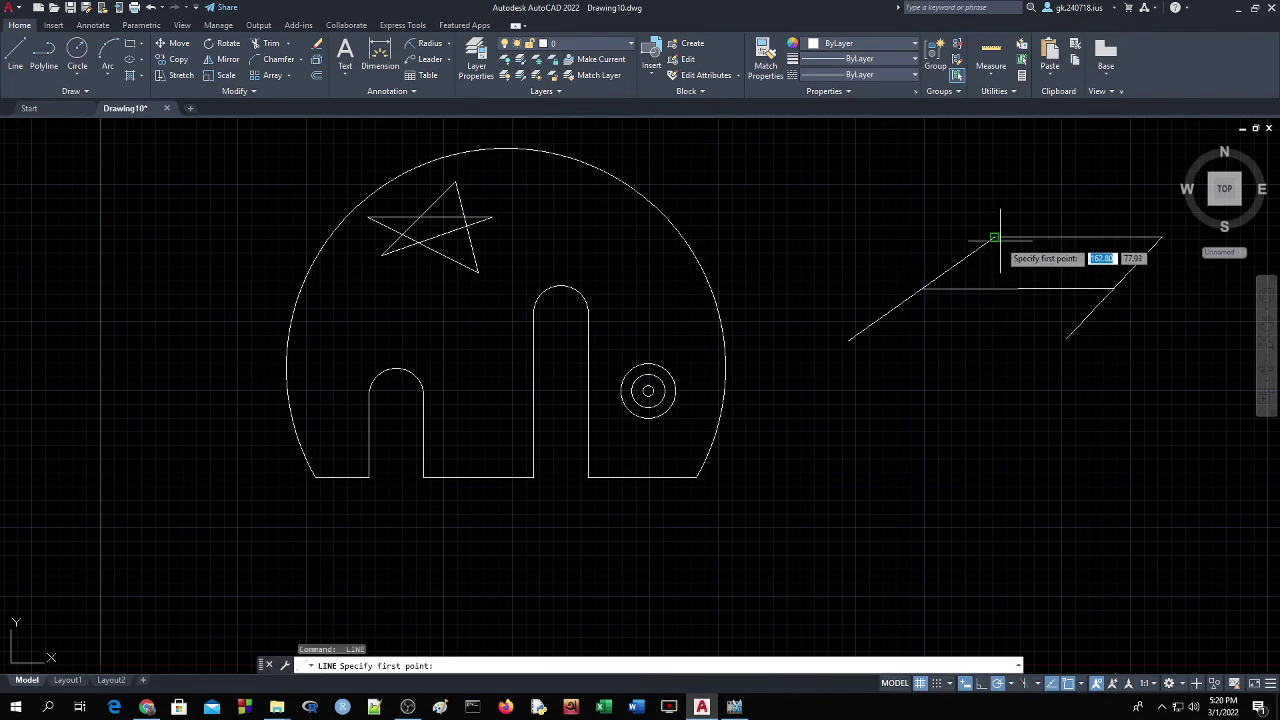
pyautogui.click(995, 238)
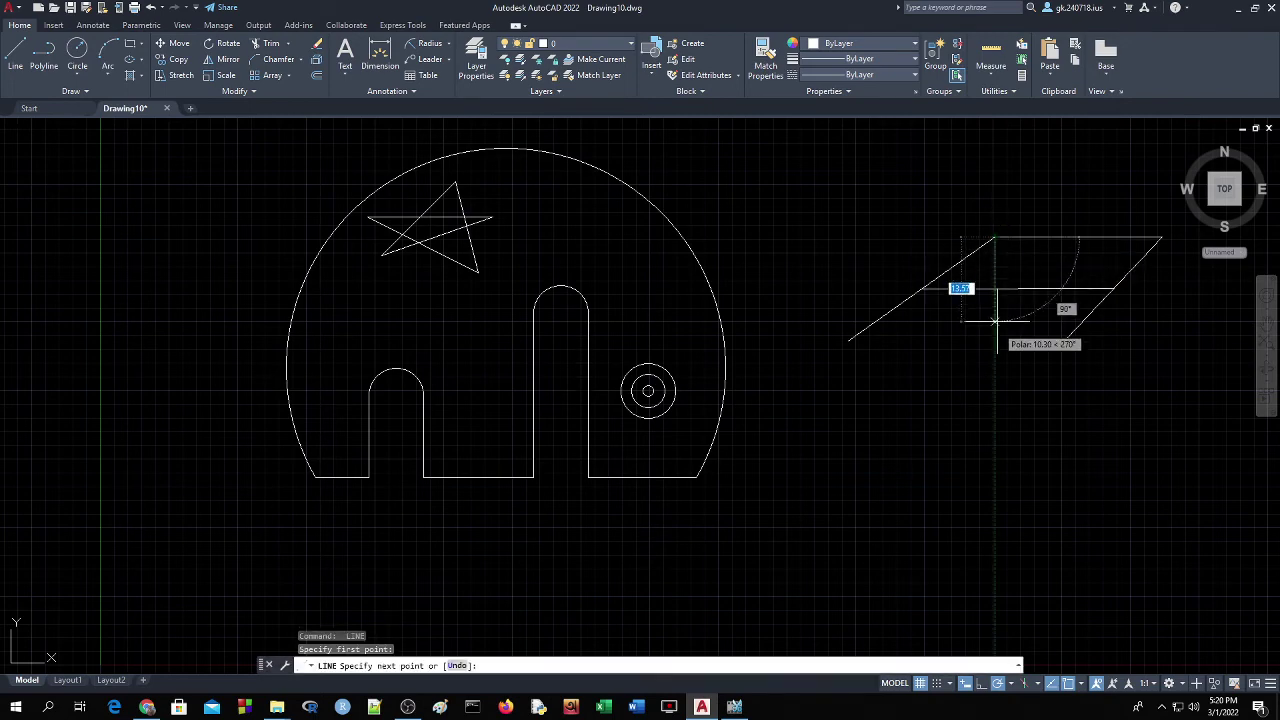
pyautogui.click(995, 414)
pyautogui.press('Return')
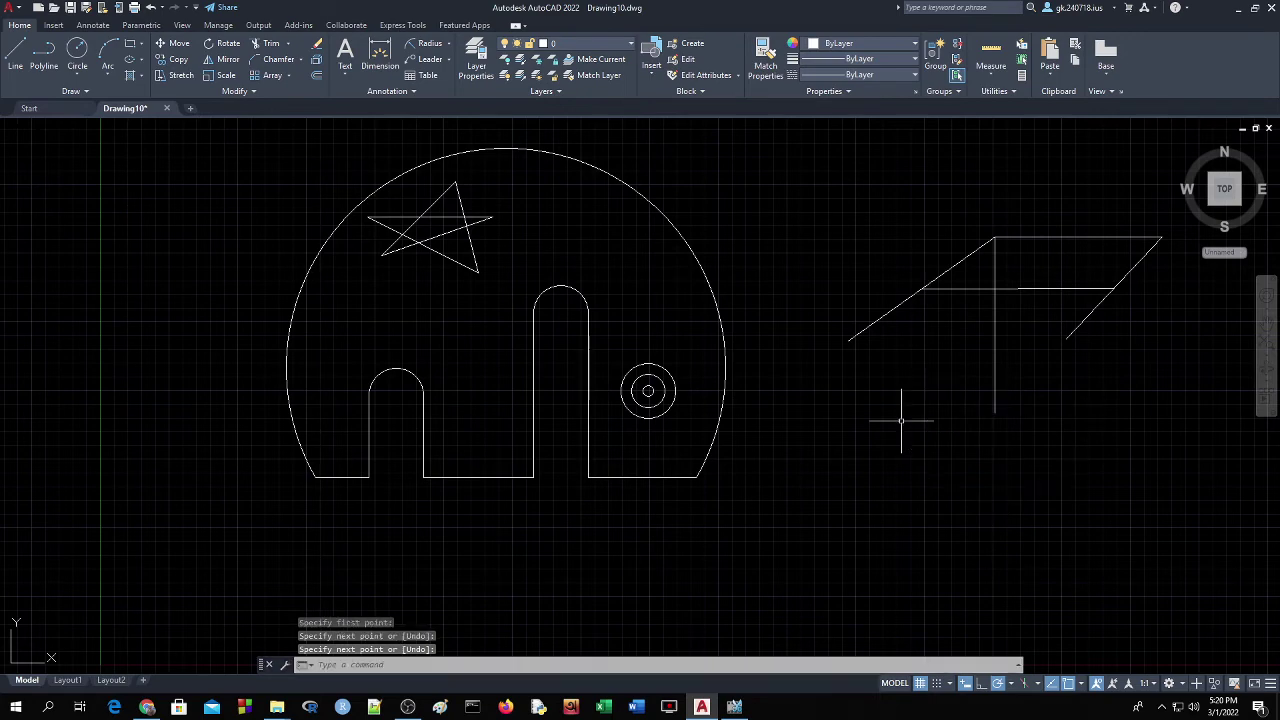
pyautogui.press('Return')
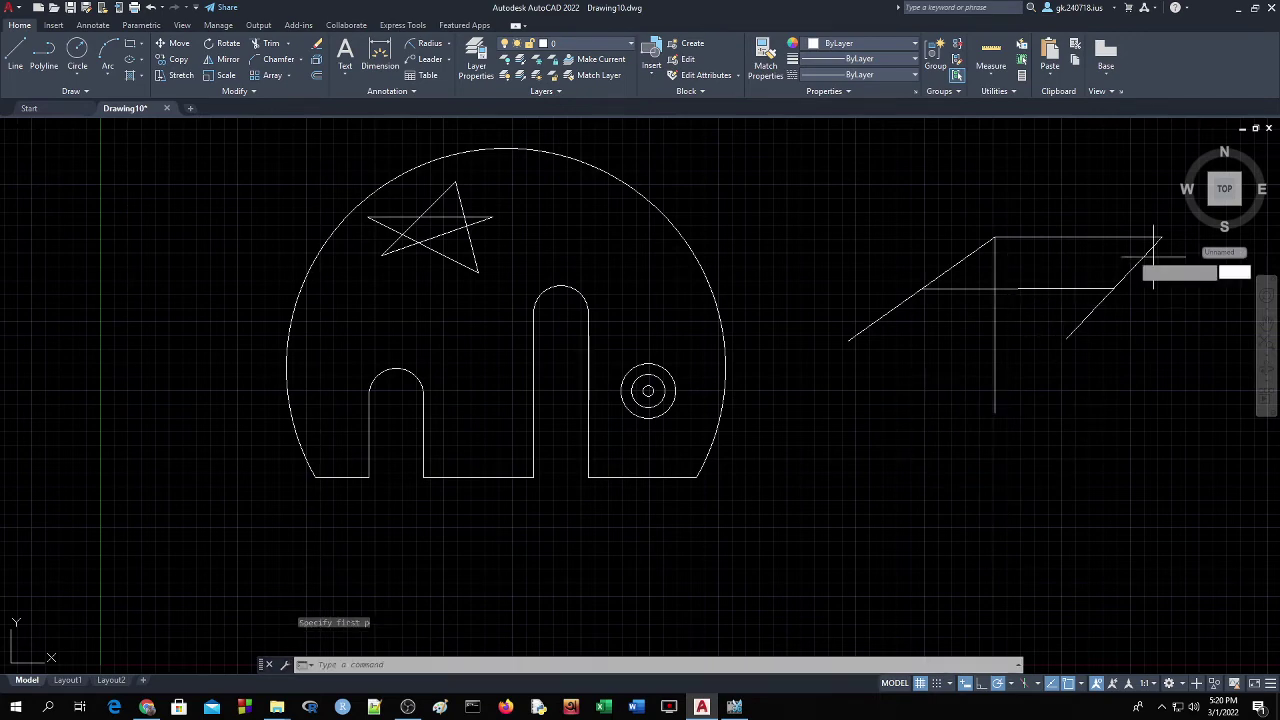
pyautogui.click(1161, 238)
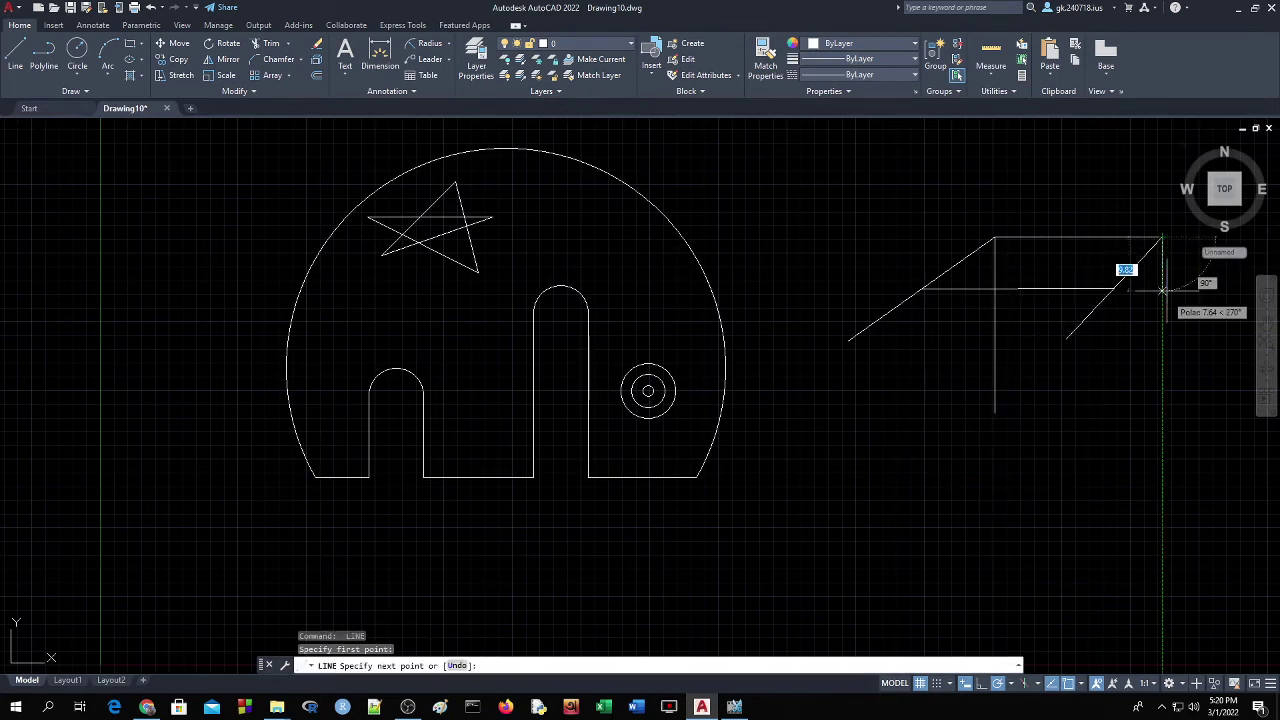
pyautogui.click(1161, 400)
pyautogui.press('Return')
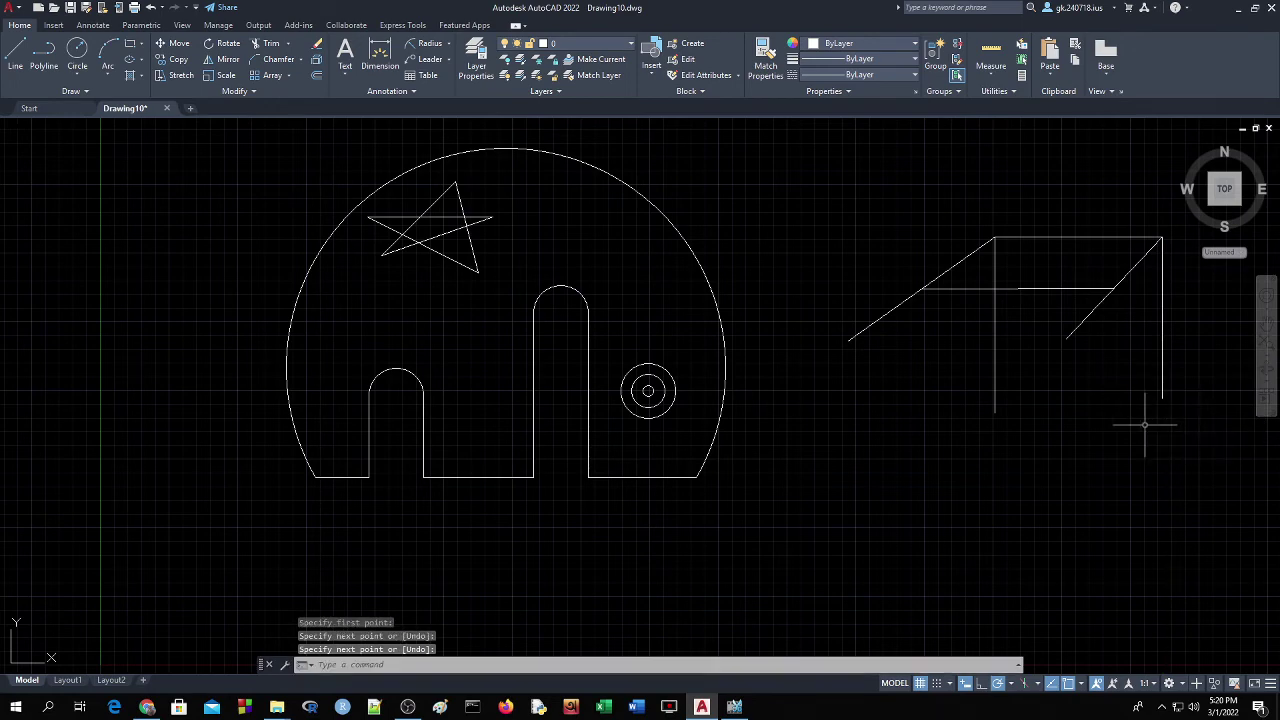
pyautogui.press('Return')
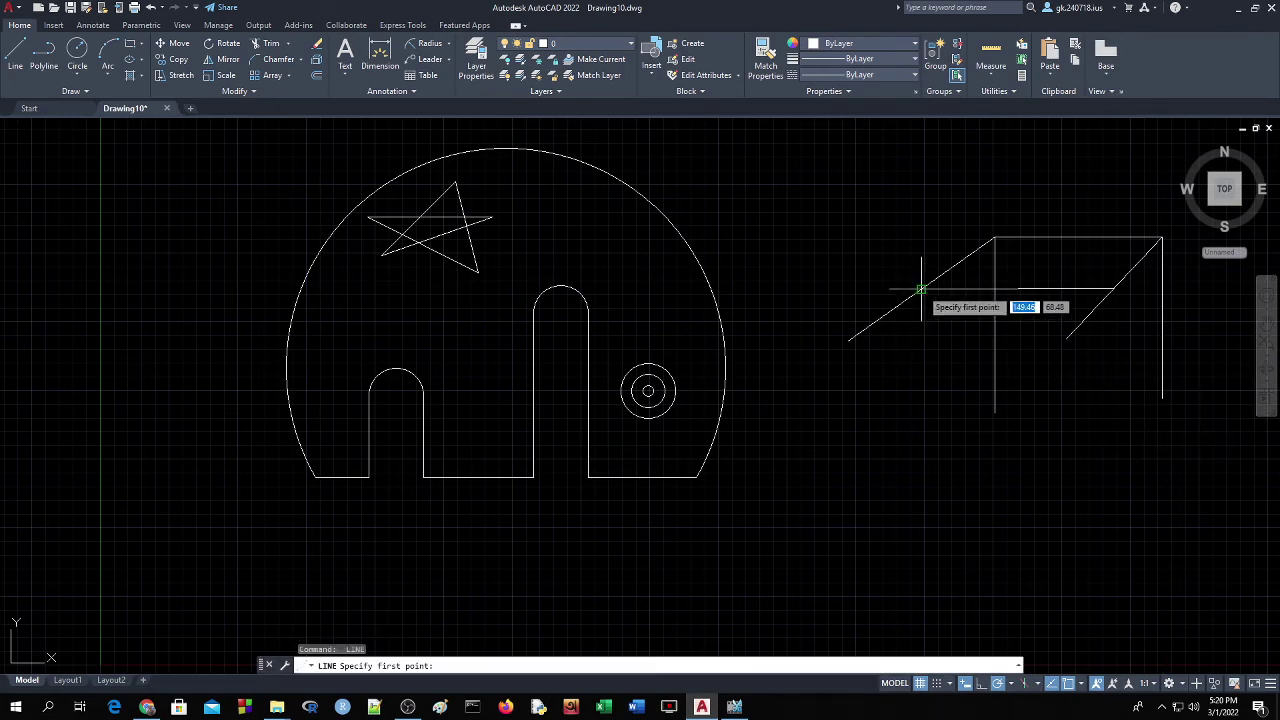
pyautogui.click(921, 290)
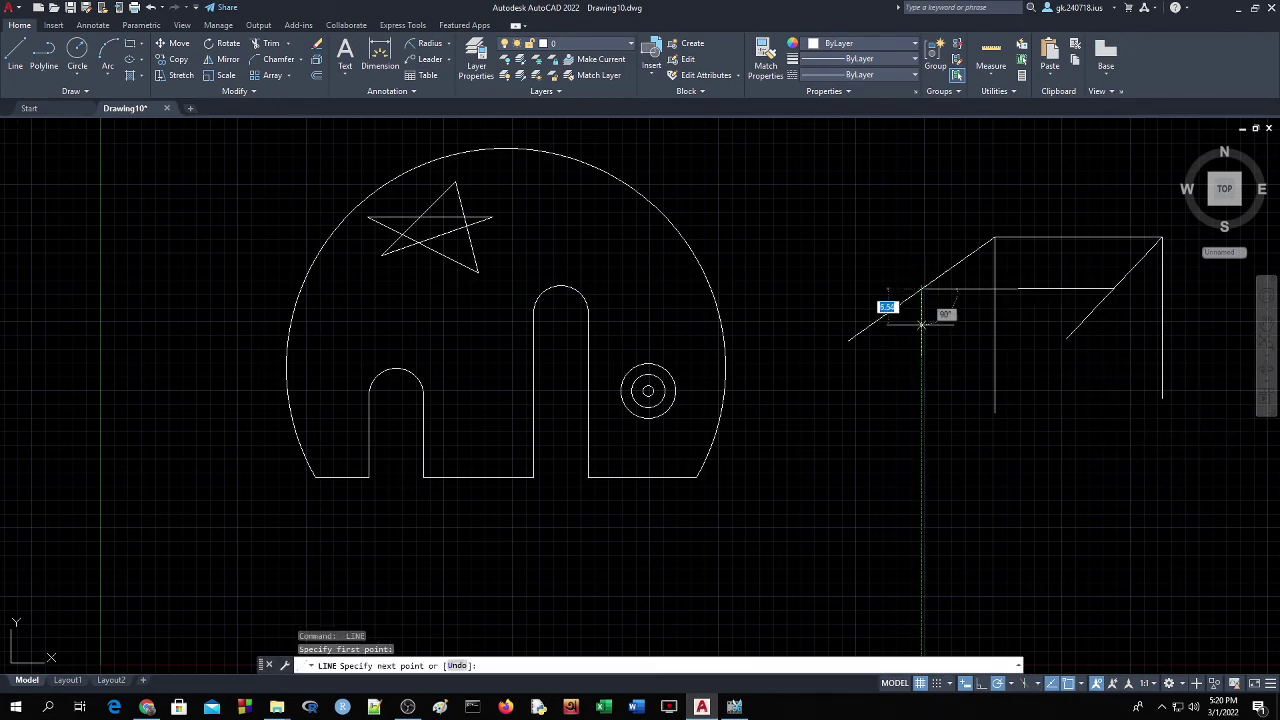
pyautogui.click(921, 440)
pyautogui.press('Return')
pyautogui.press('Return')
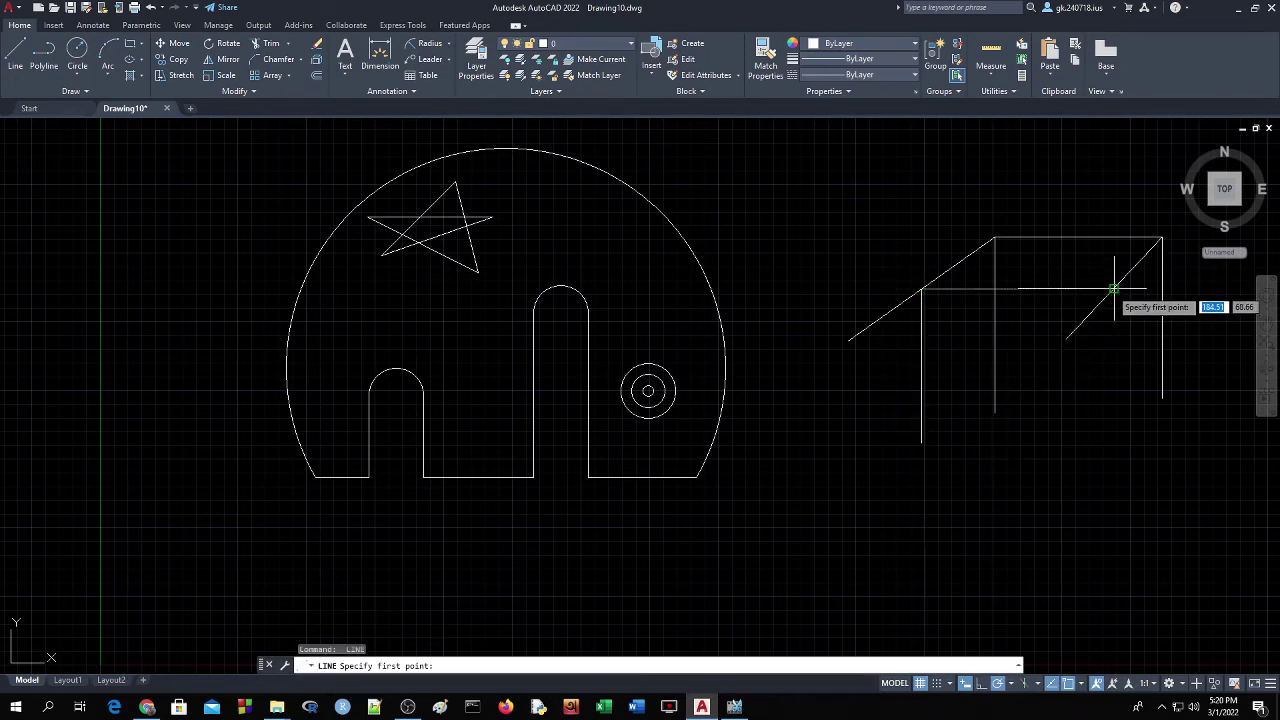
pyautogui.click(1113, 290)
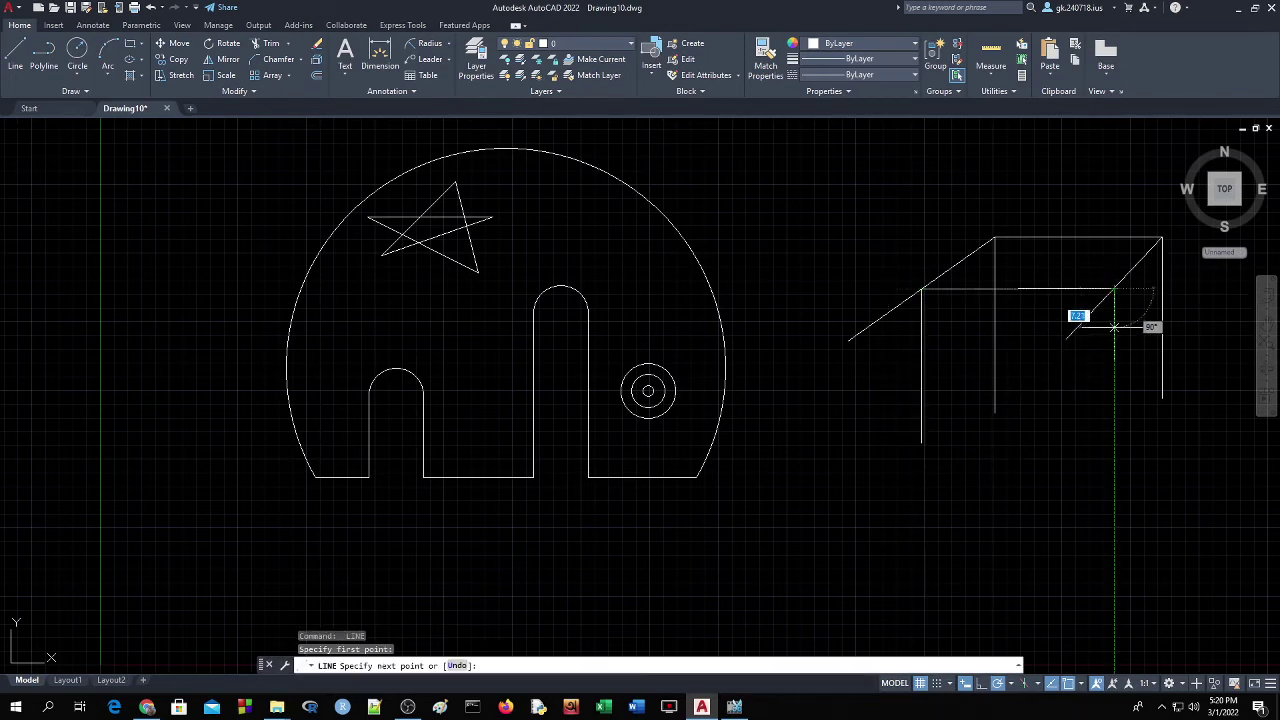
pyautogui.click(1113, 443)
pyautogui.press('Return')
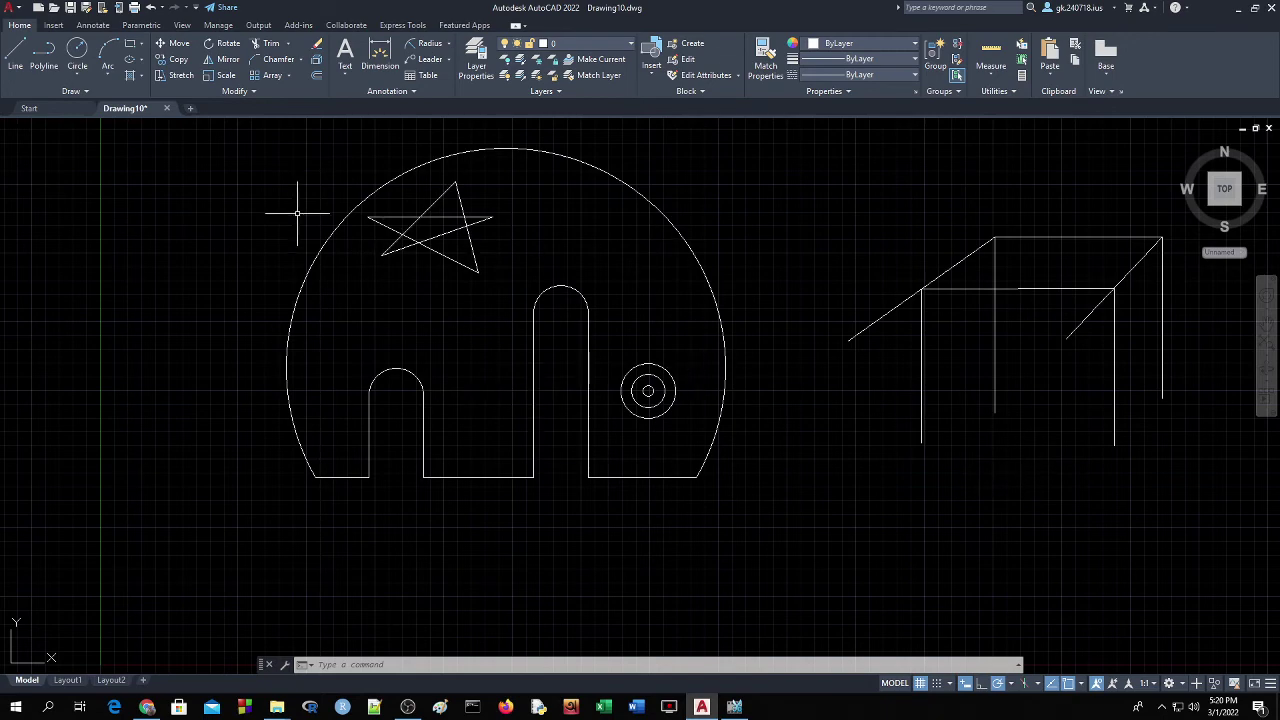
# Add a 19.6603 linear dimension on the bottom edge right of the tall slot, then open the Dimension Style Manager.
pyautogui.click(448, 43)
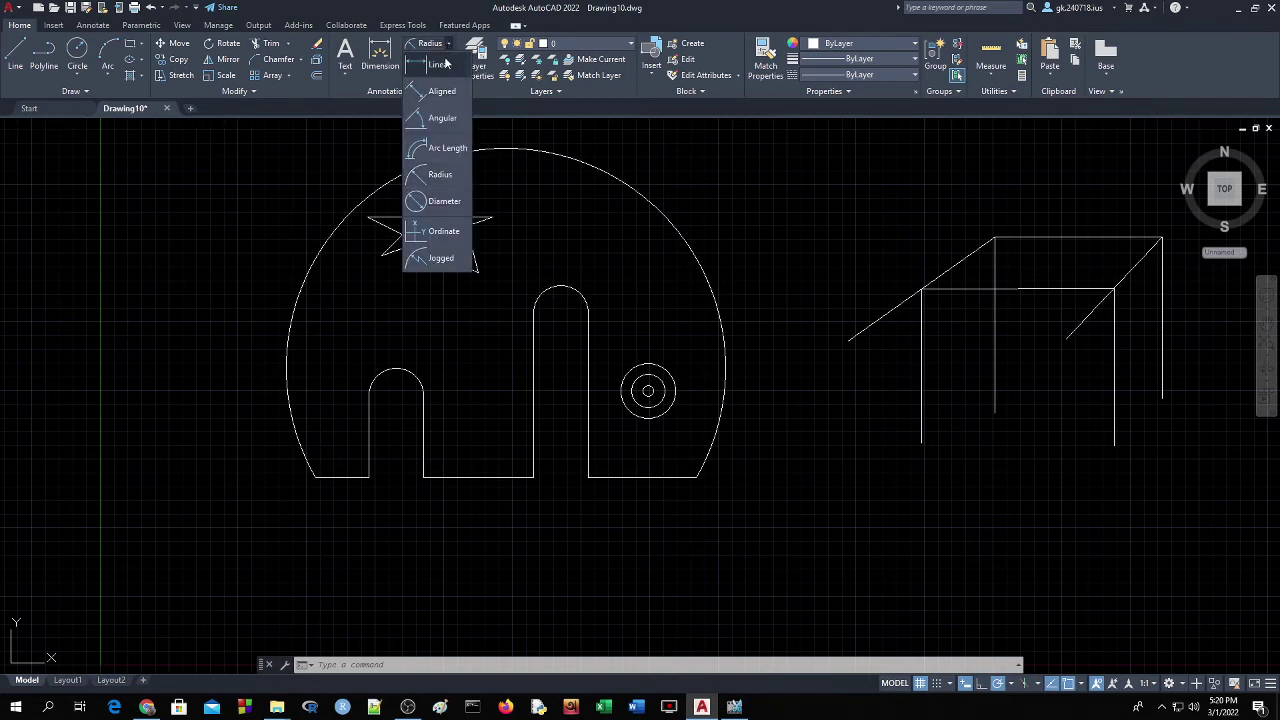
pyautogui.click(440, 64)
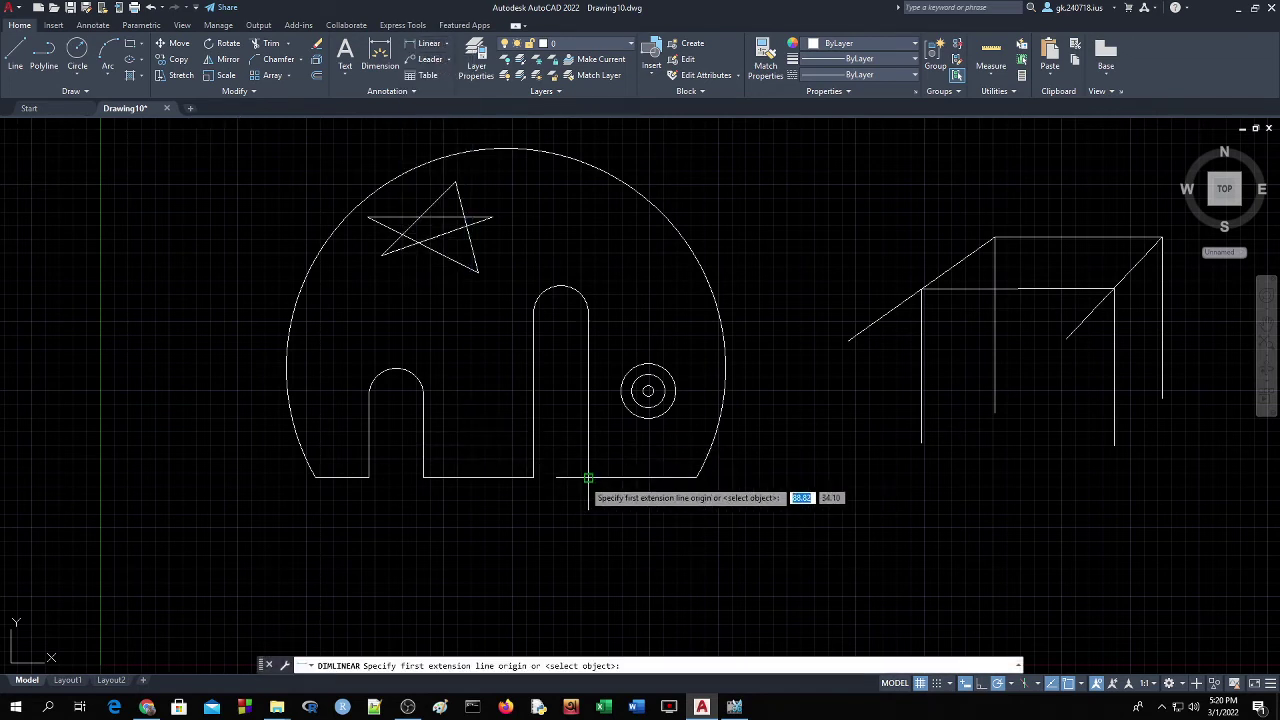
pyautogui.click(588, 478)
pyautogui.click(697, 478)
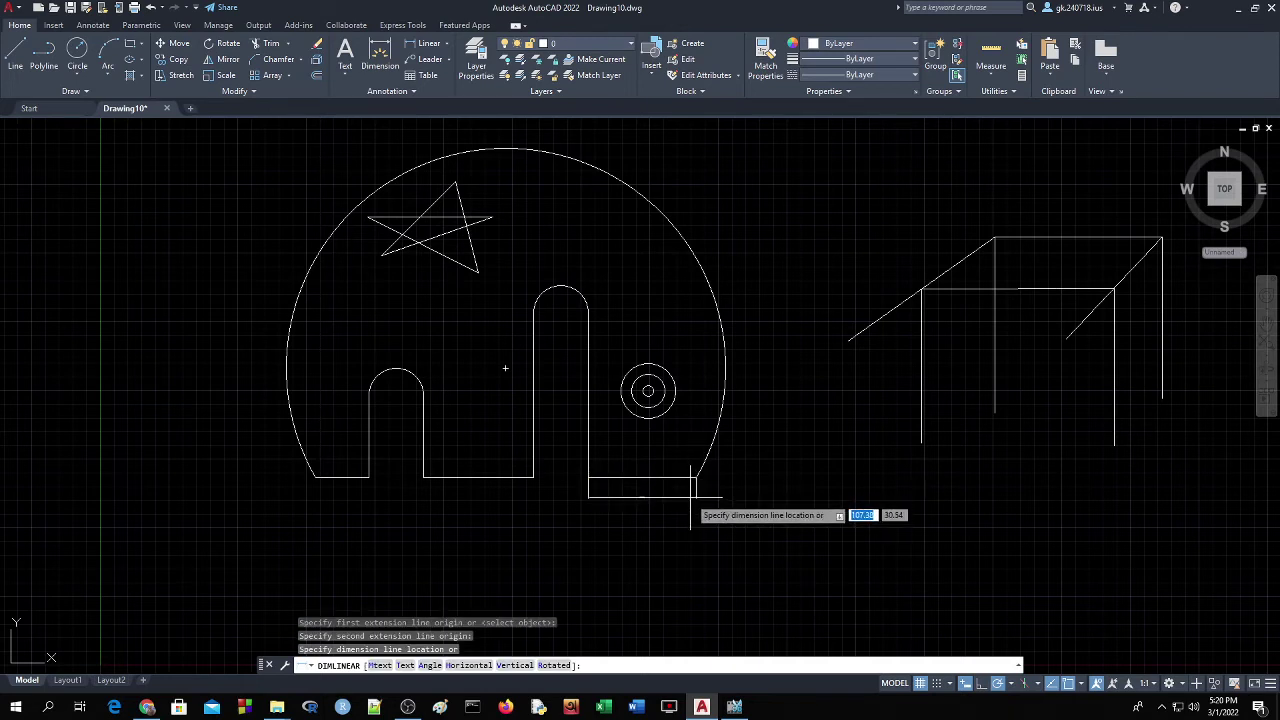
pyautogui.click(691, 496)
pyautogui.click(652, 495)
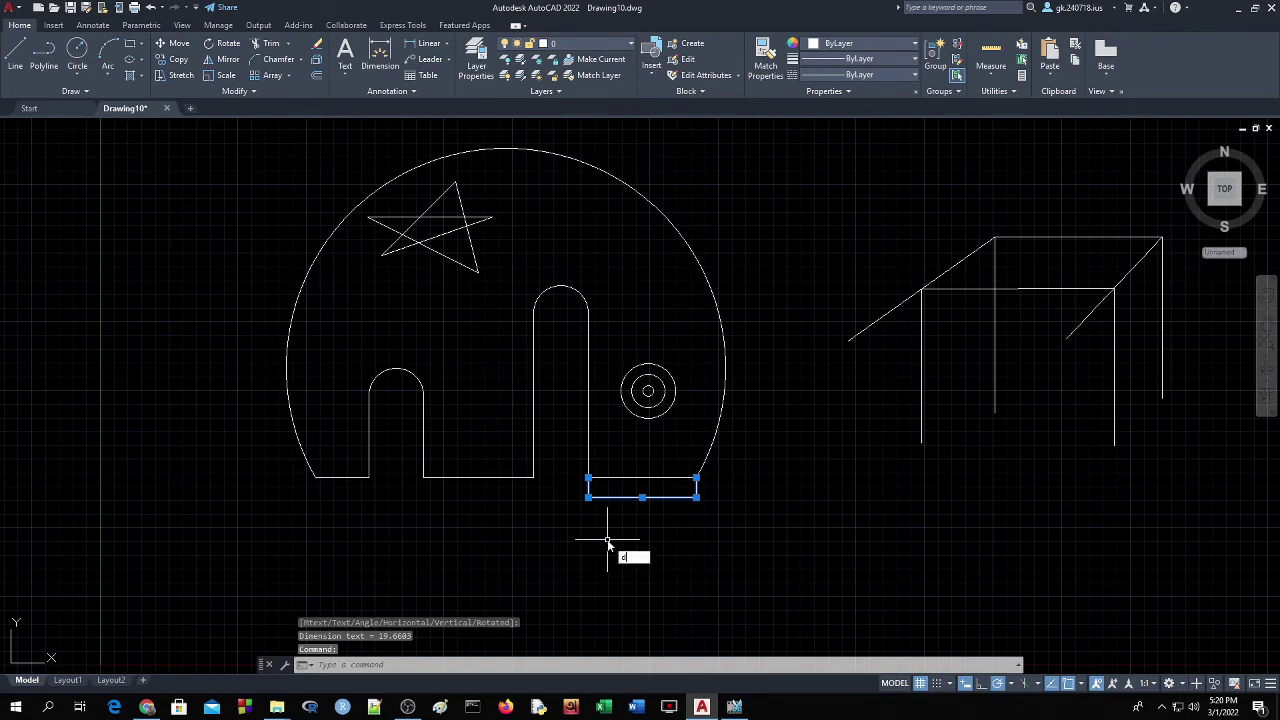
pyautogui.press('Return')
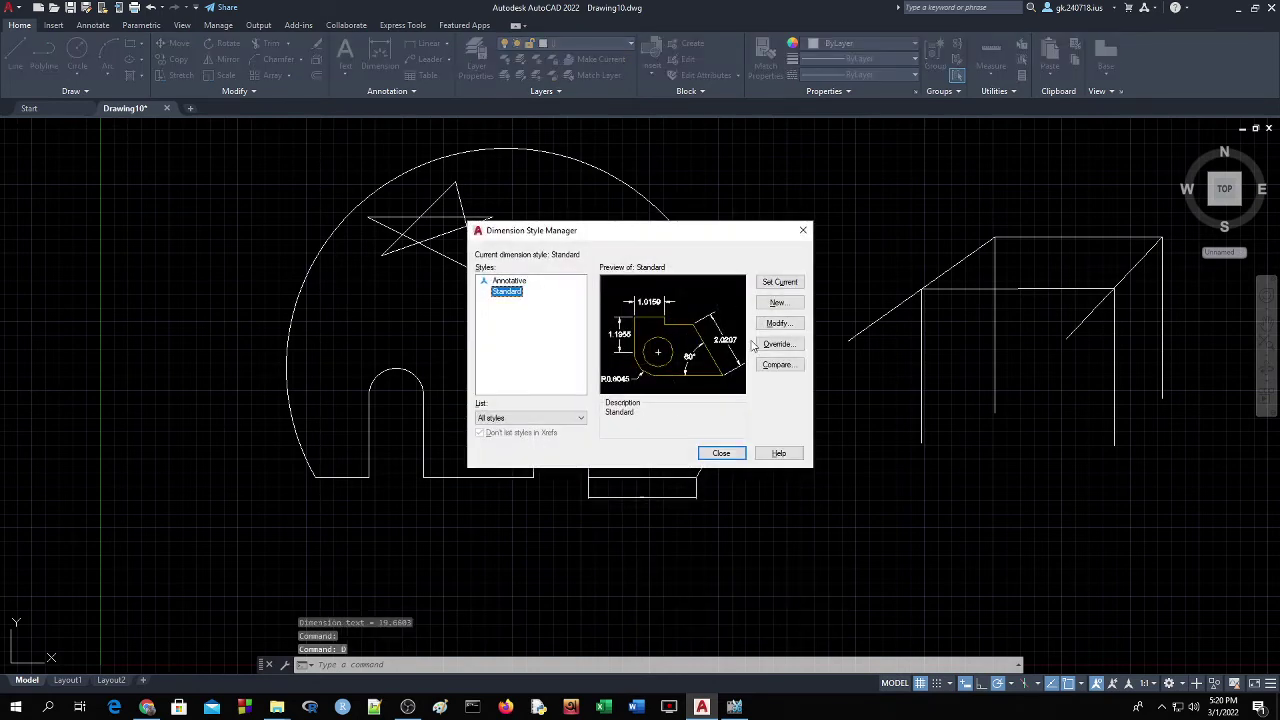
# Set the Standard dimension style's arrow size to 3.00.
pyautogui.click(782, 323)
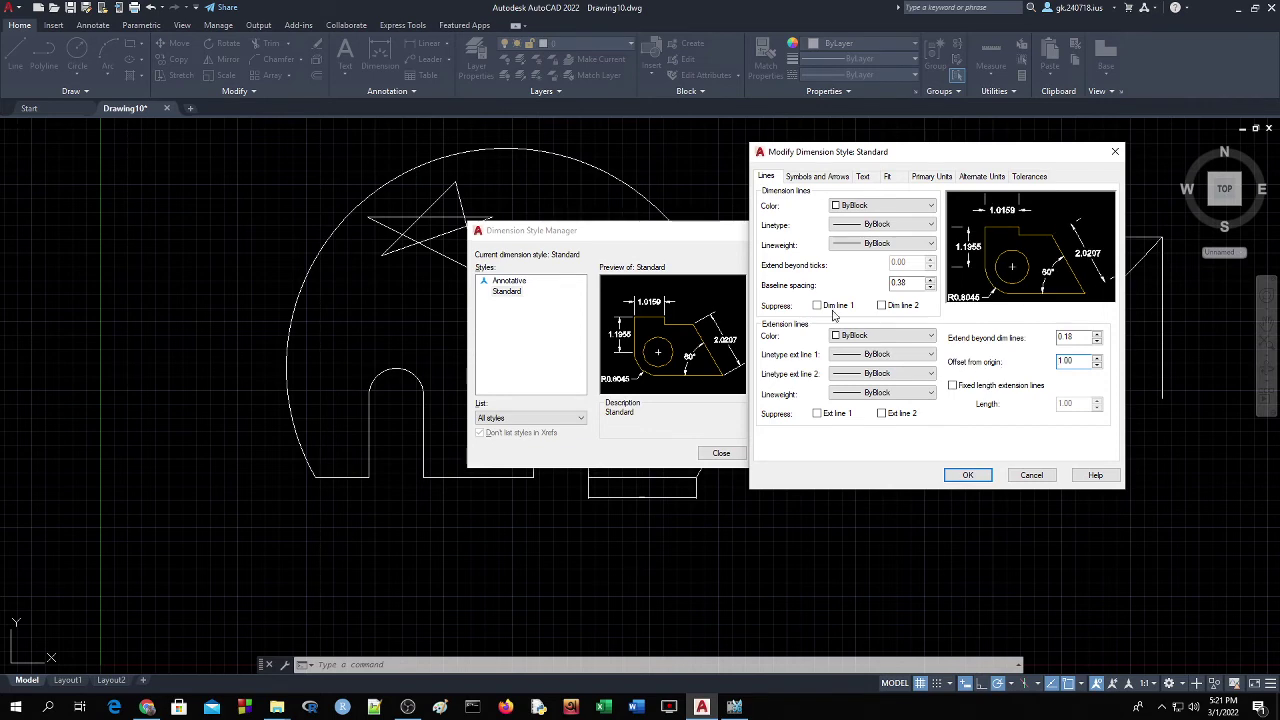
pyautogui.click(818, 176)
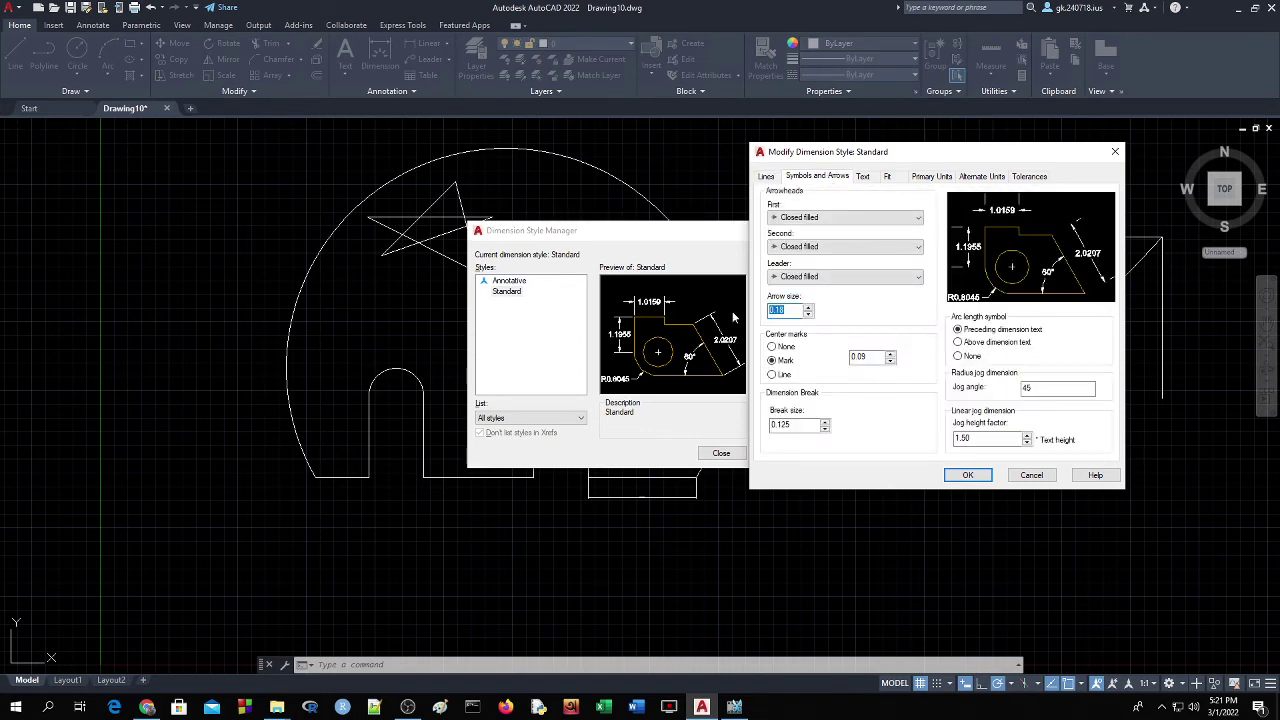
pyautogui.write('3.00')
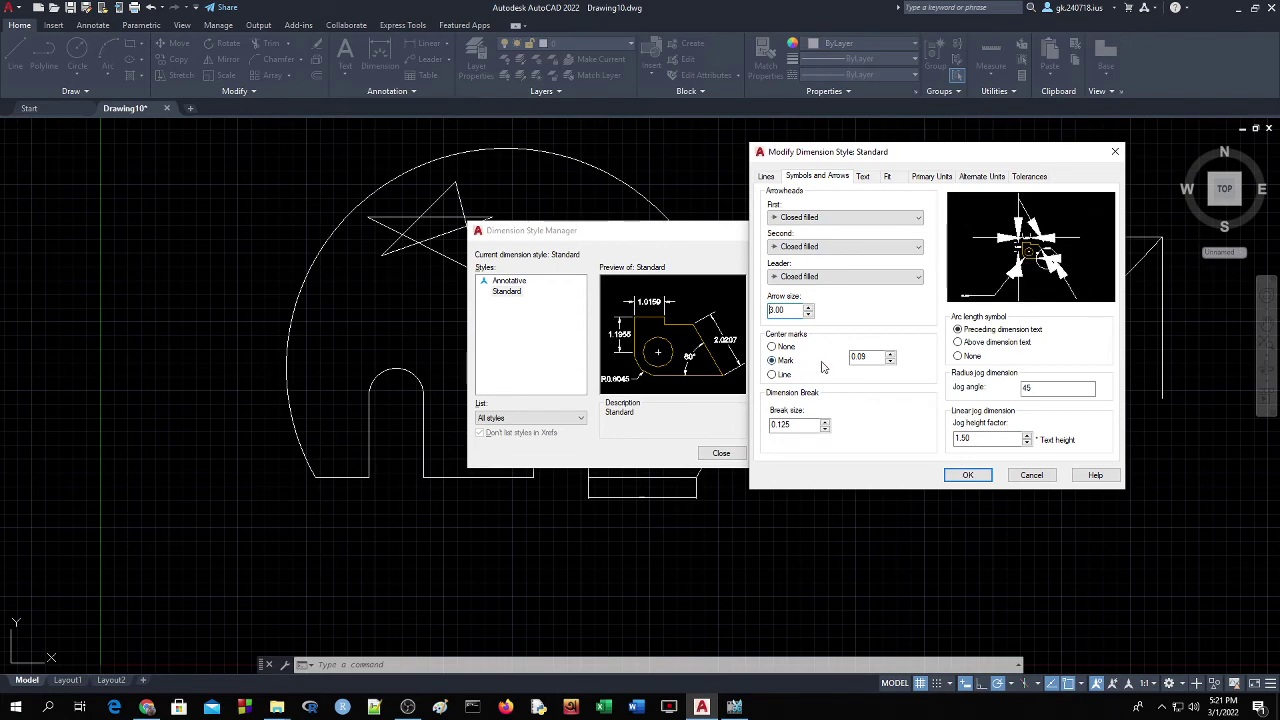
# Set text height 2.00, vertical placement Outside, and ISO standard text alignment.
pyautogui.click(866, 178)
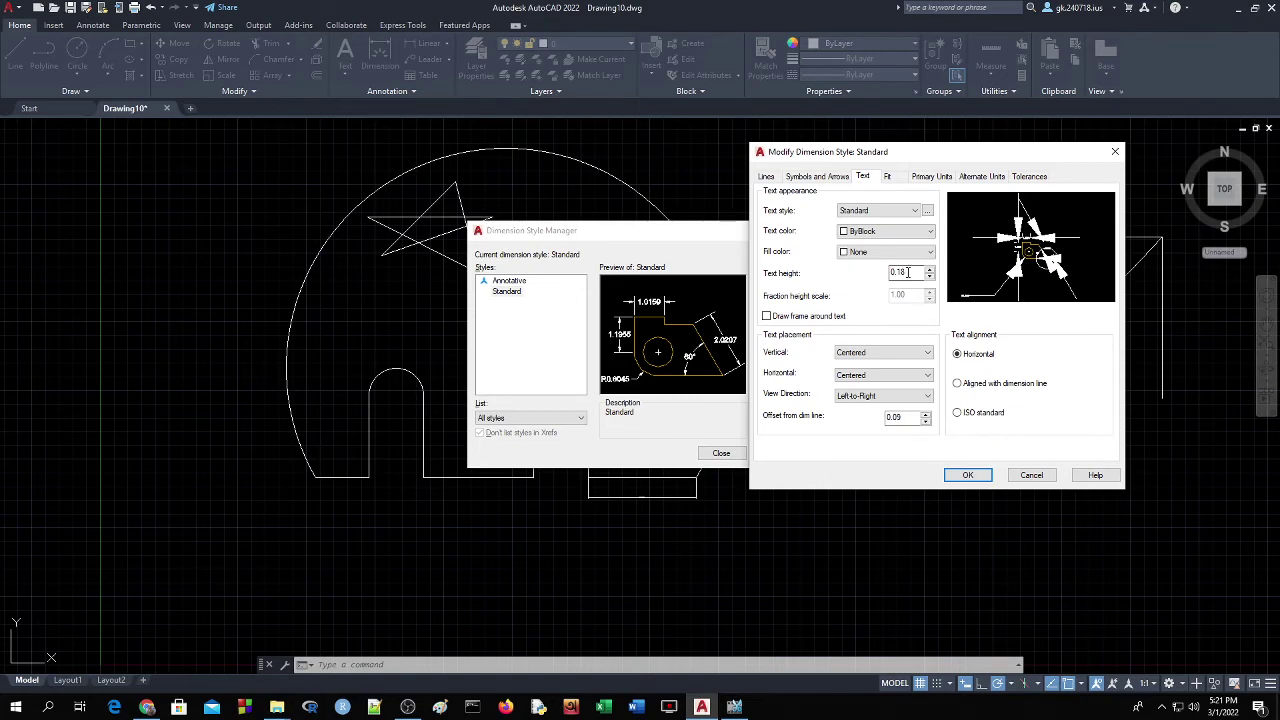
pyautogui.moveTo(908, 272); pyautogui.dragTo(831, 272)
pyautogui.write('2')
pyautogui.click(867, 358)
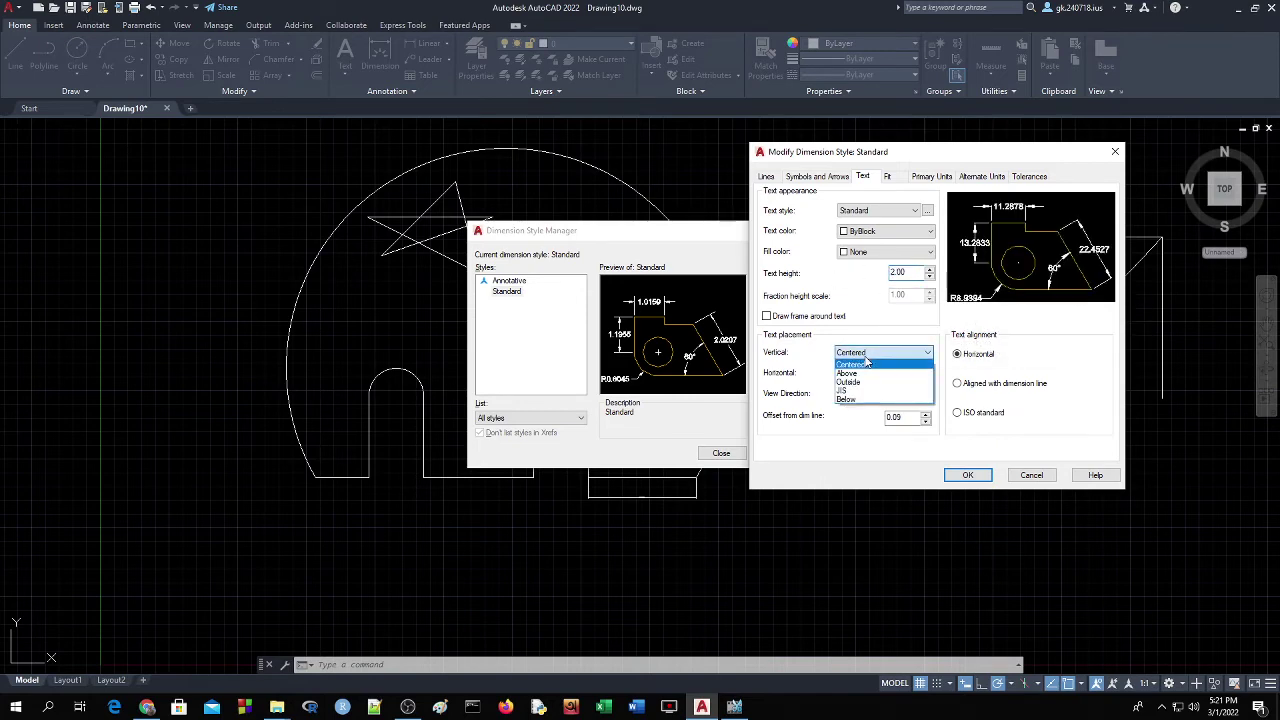
pyautogui.click(867, 385)
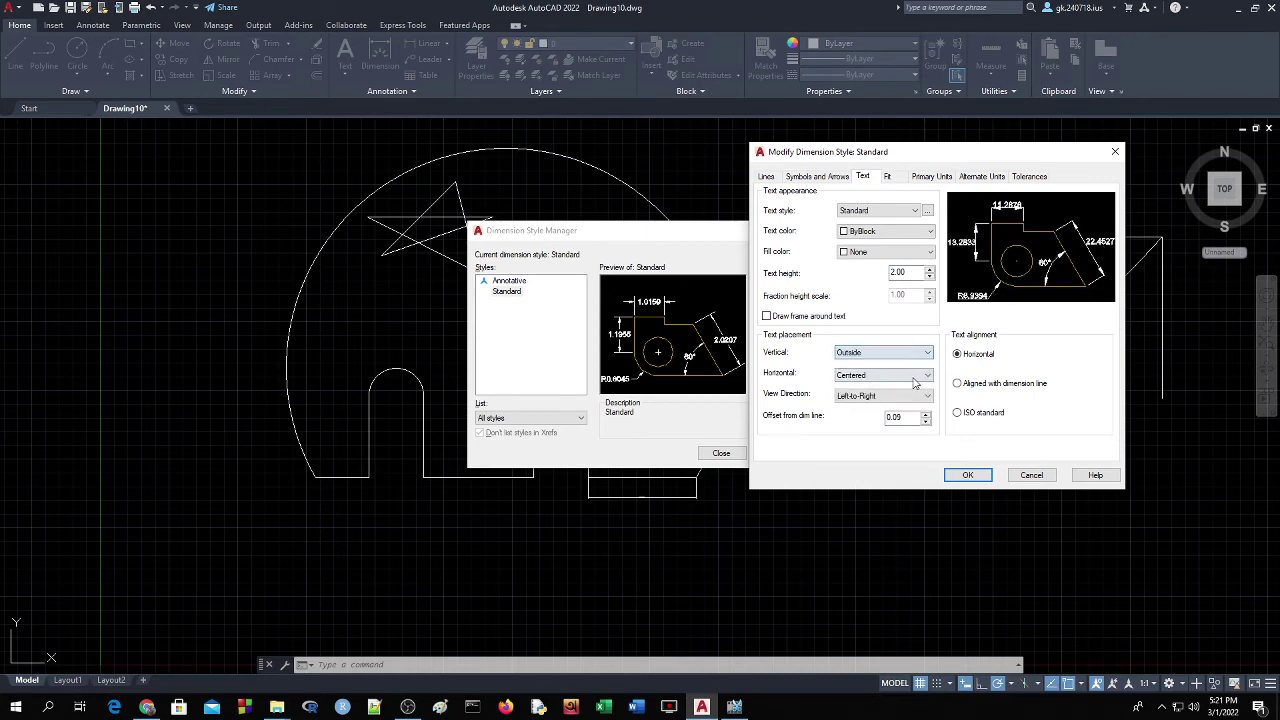
pyautogui.click(957, 413)
pyautogui.write('1')
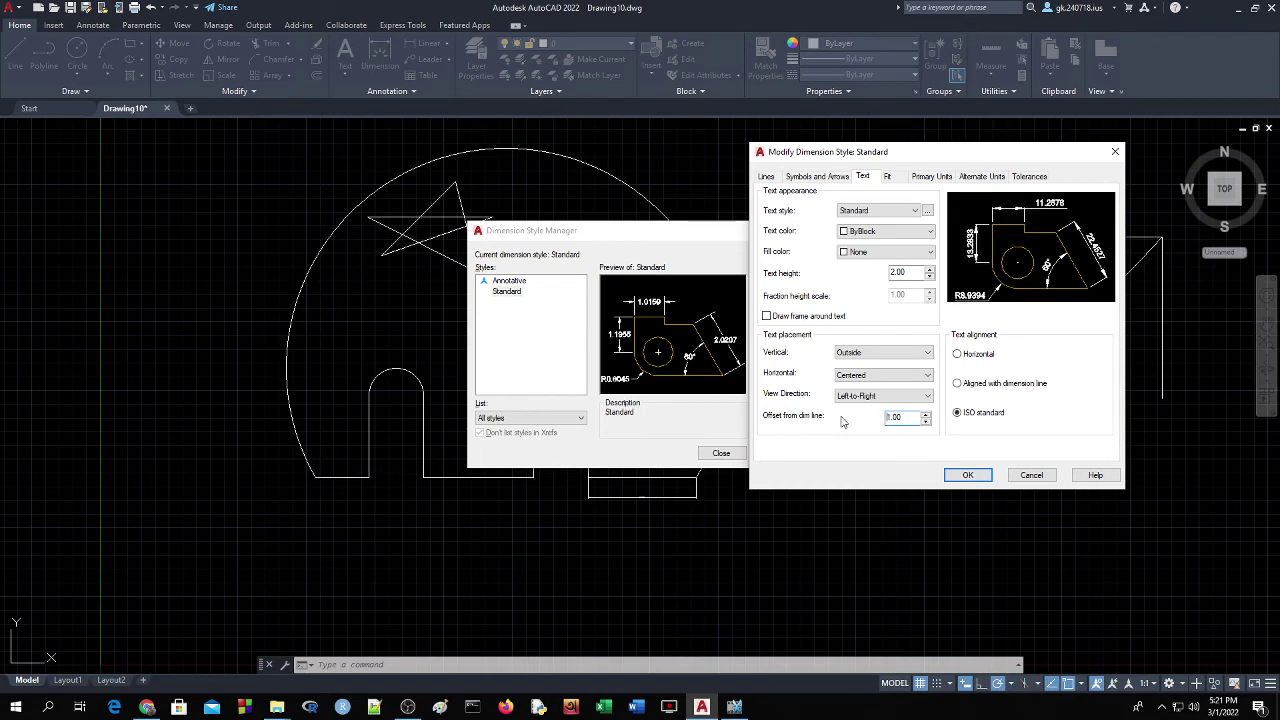
# Suppress trailing zeros in primary units and apply the style changes.
pyautogui.click(928, 176)
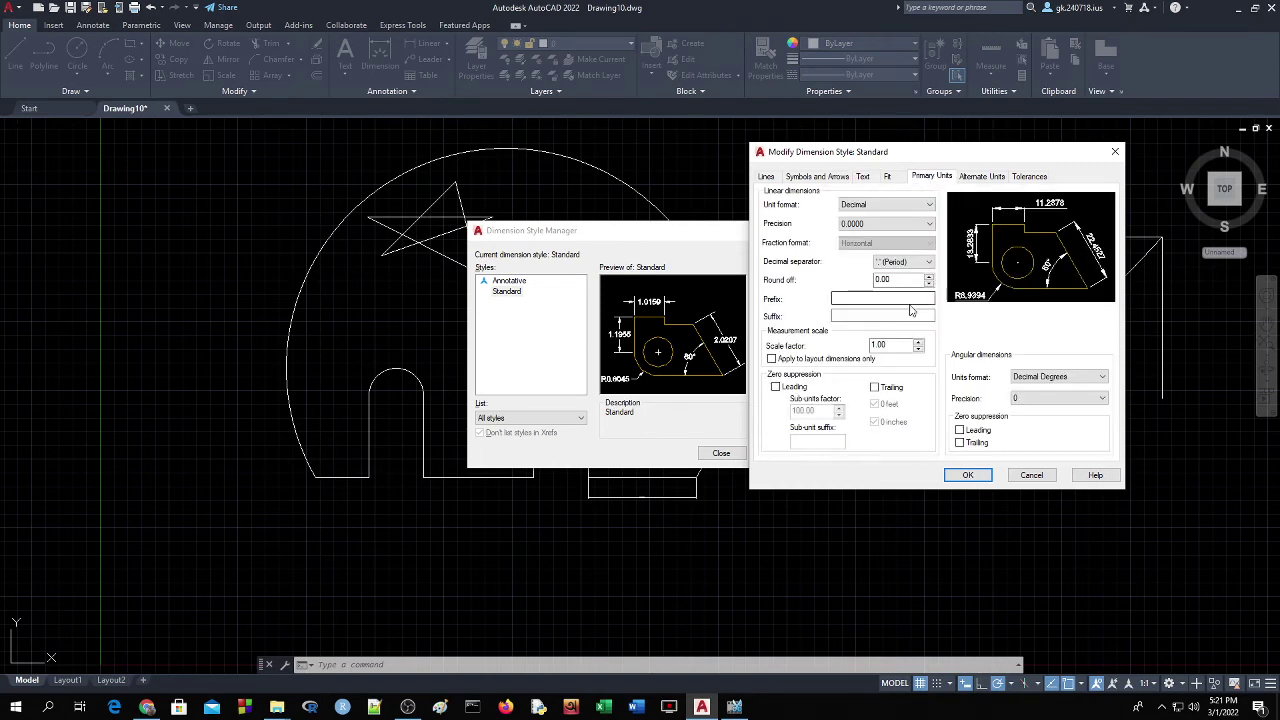
pyautogui.click(876, 388)
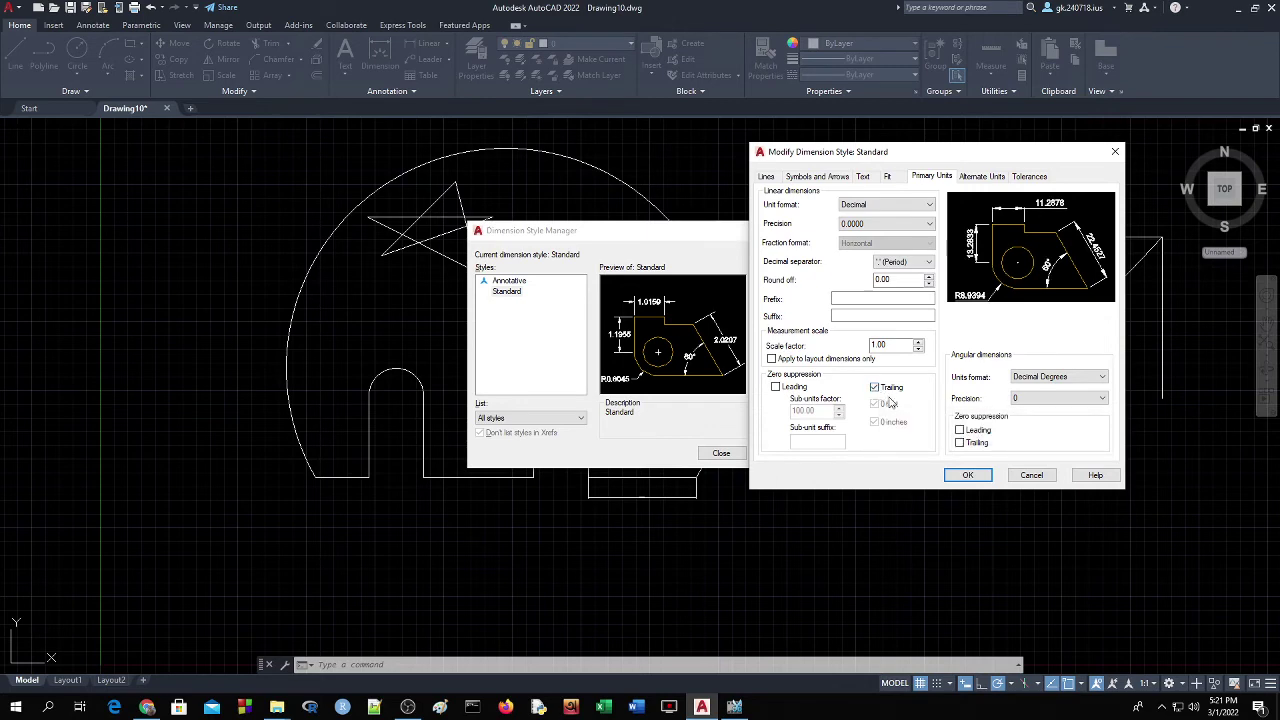
pyautogui.click(968, 475)
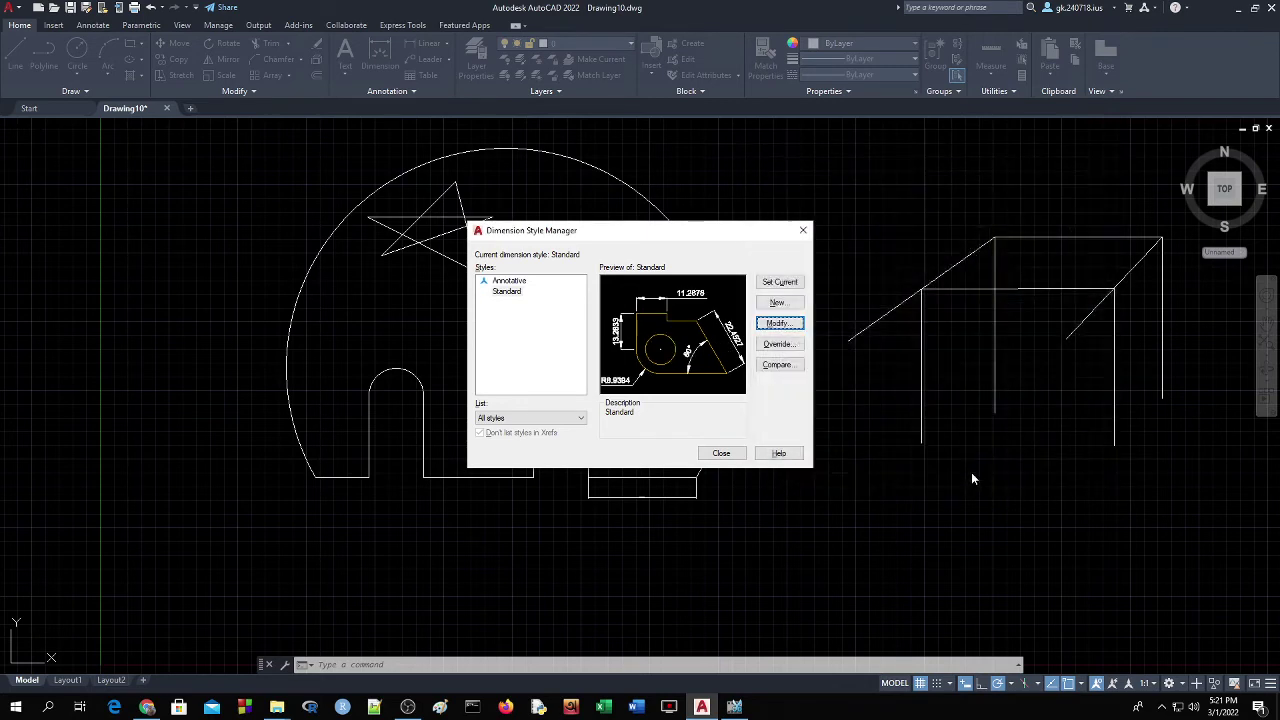
pyautogui.click(722, 453)
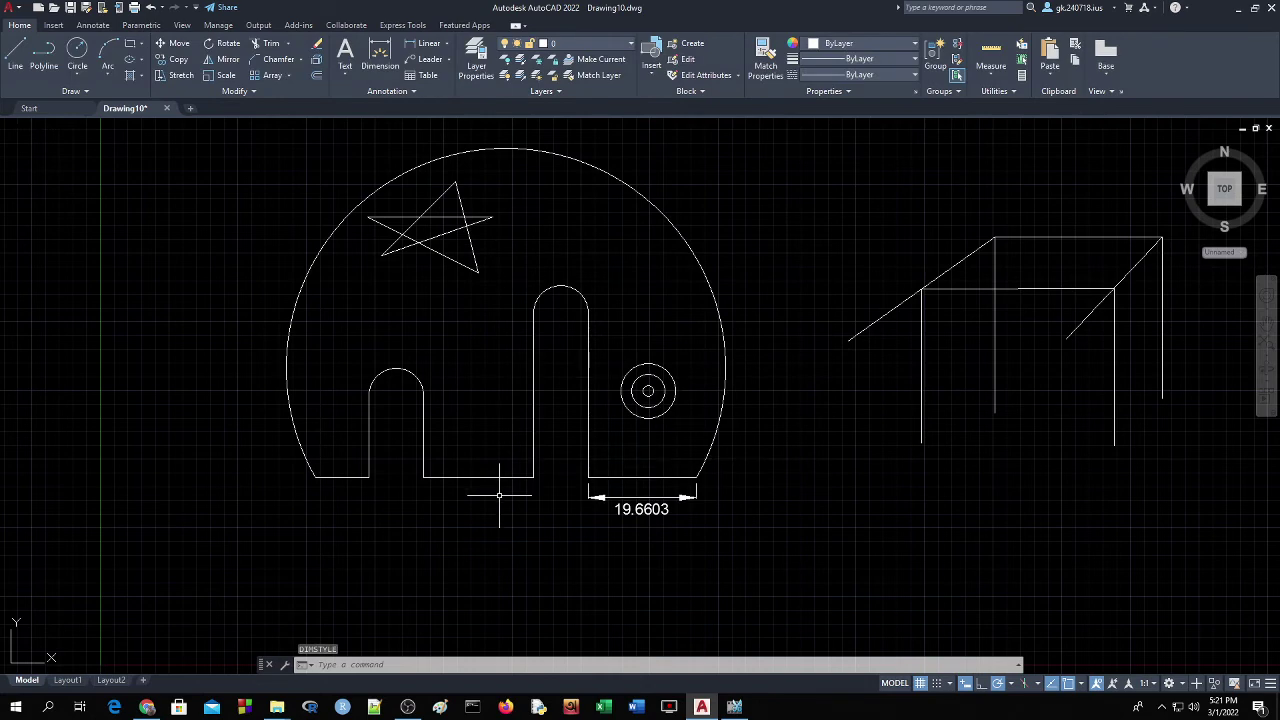
# Add linear dimensions of 20.0118 between the two slots and 9.7195 along the bottom-left edge.
pyautogui.click(425, 47)
pyautogui.click(533, 477)
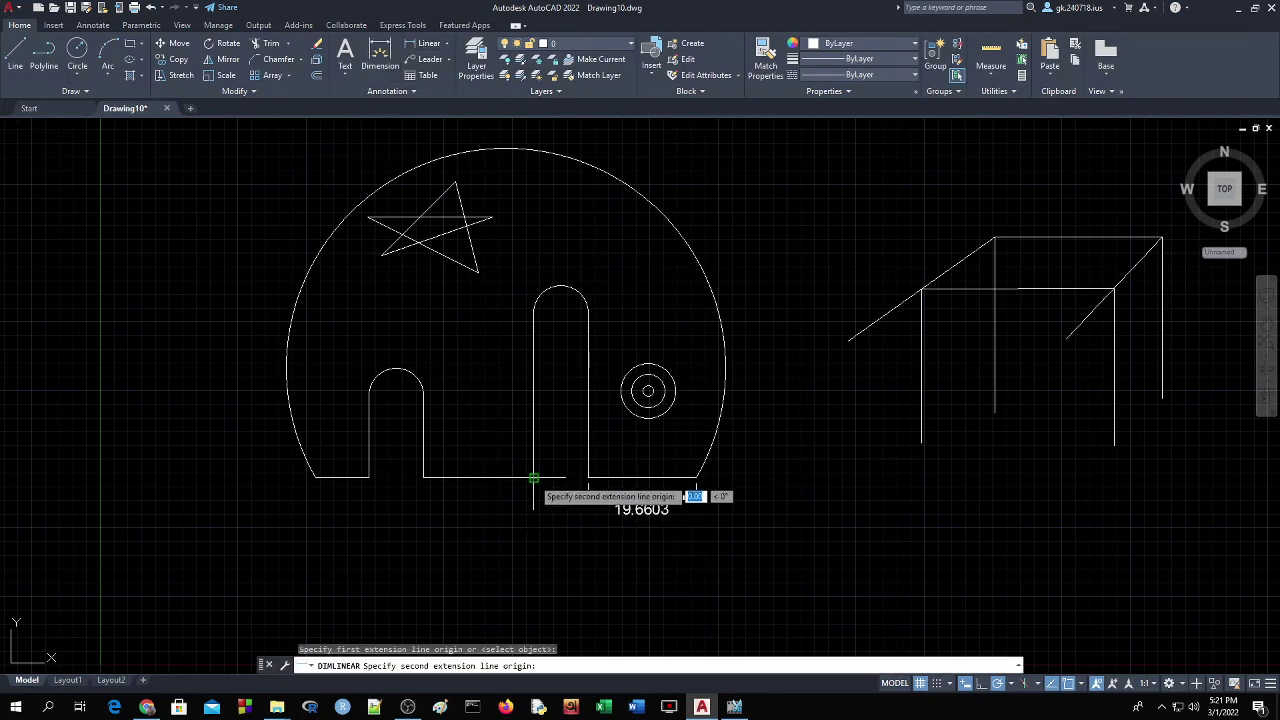
pyautogui.click(423, 478)
pyautogui.click(432, 497)
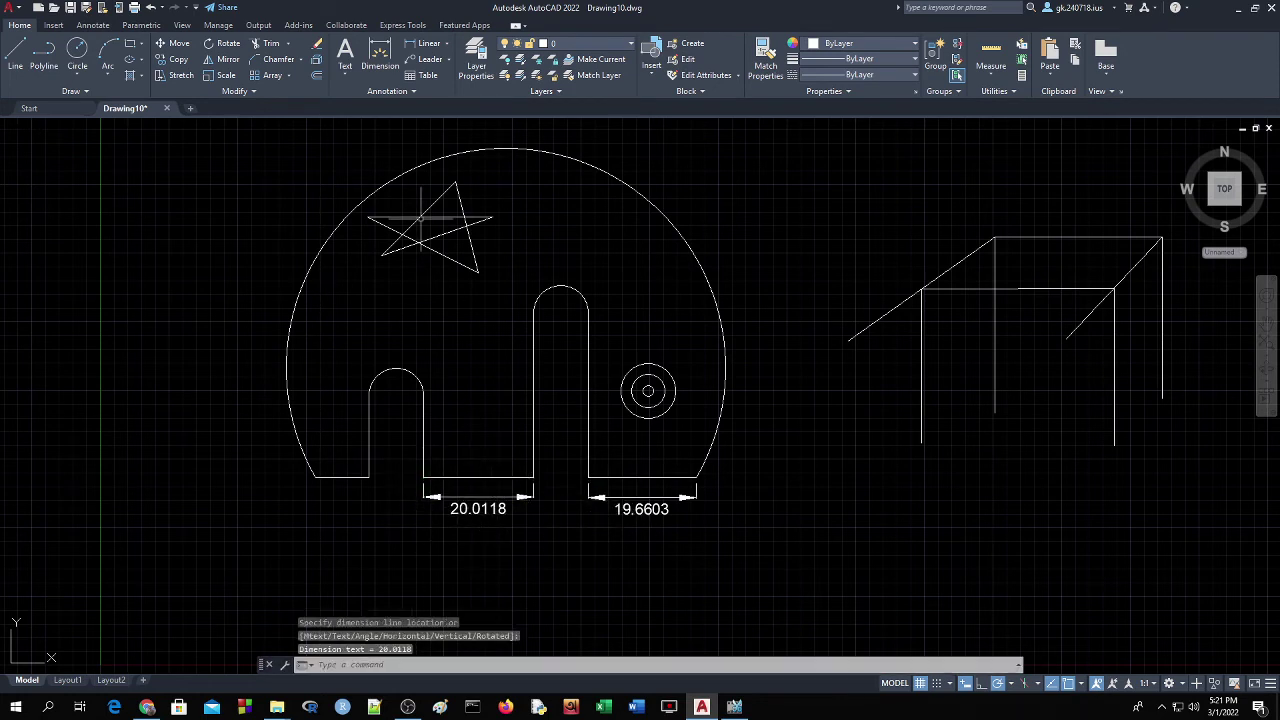
pyautogui.click(449, 49)
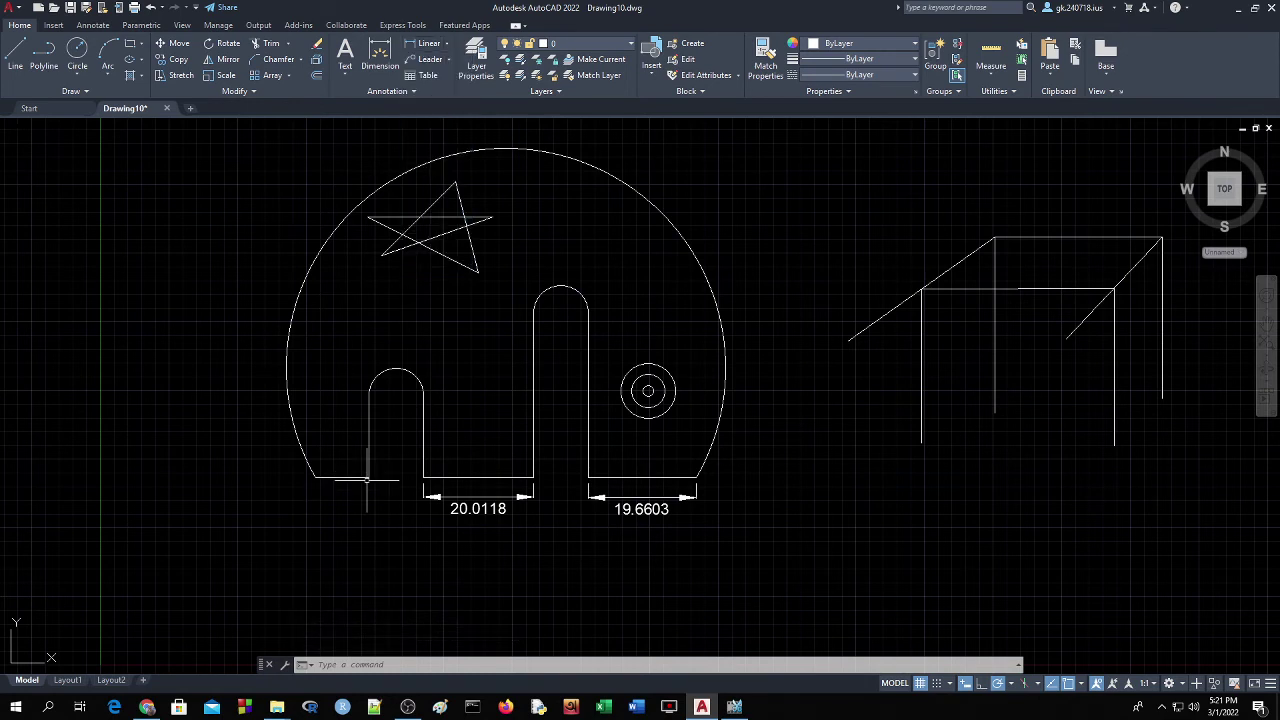
pyautogui.click(369, 477)
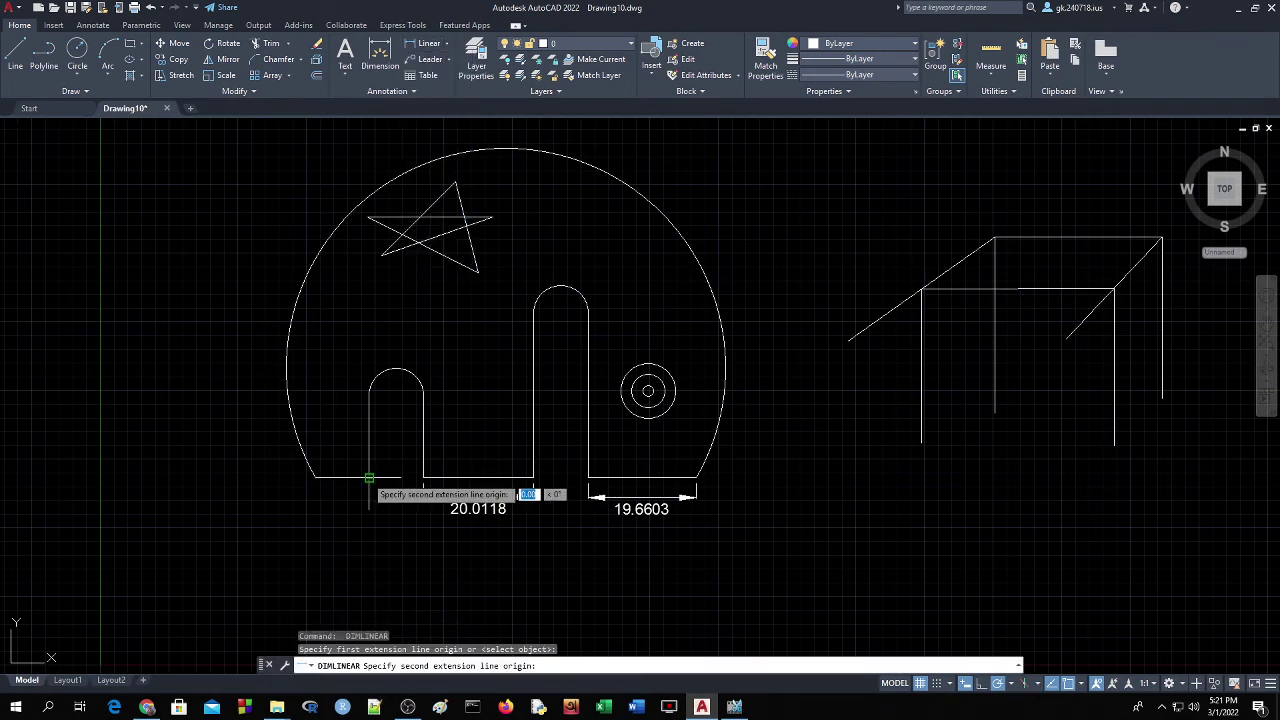
pyautogui.click(316, 477)
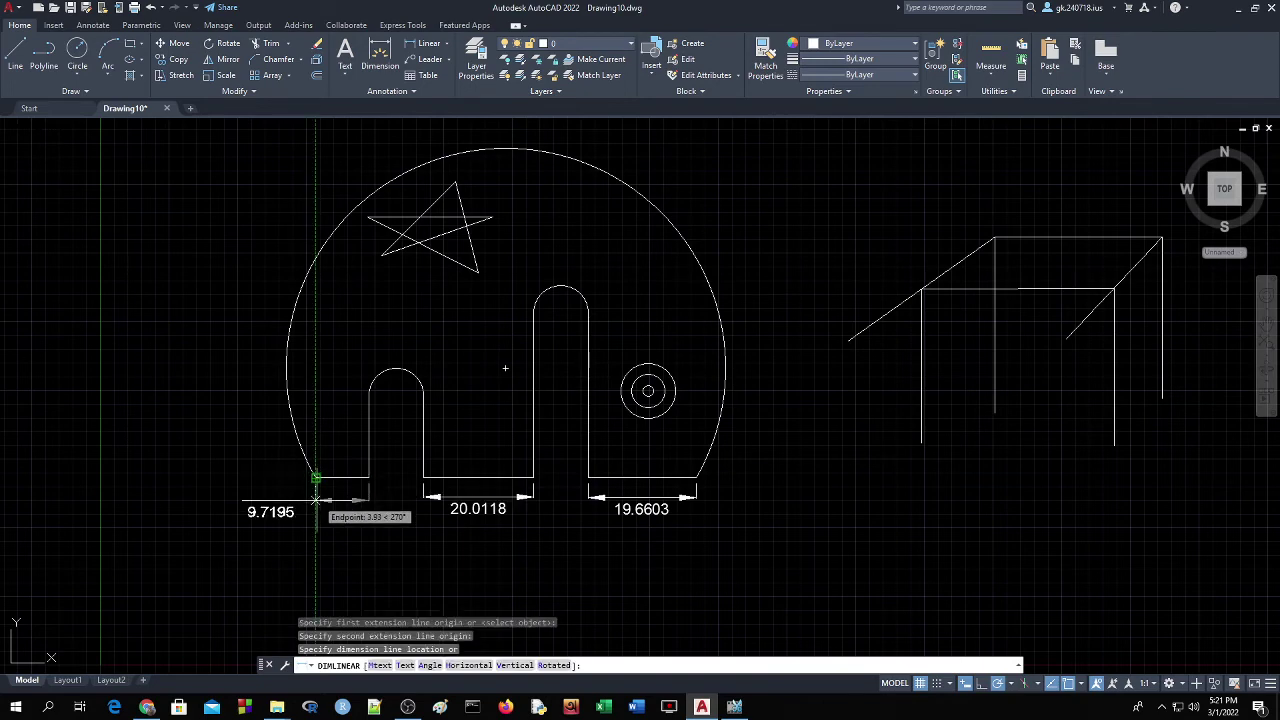
pyautogui.click(316, 503)
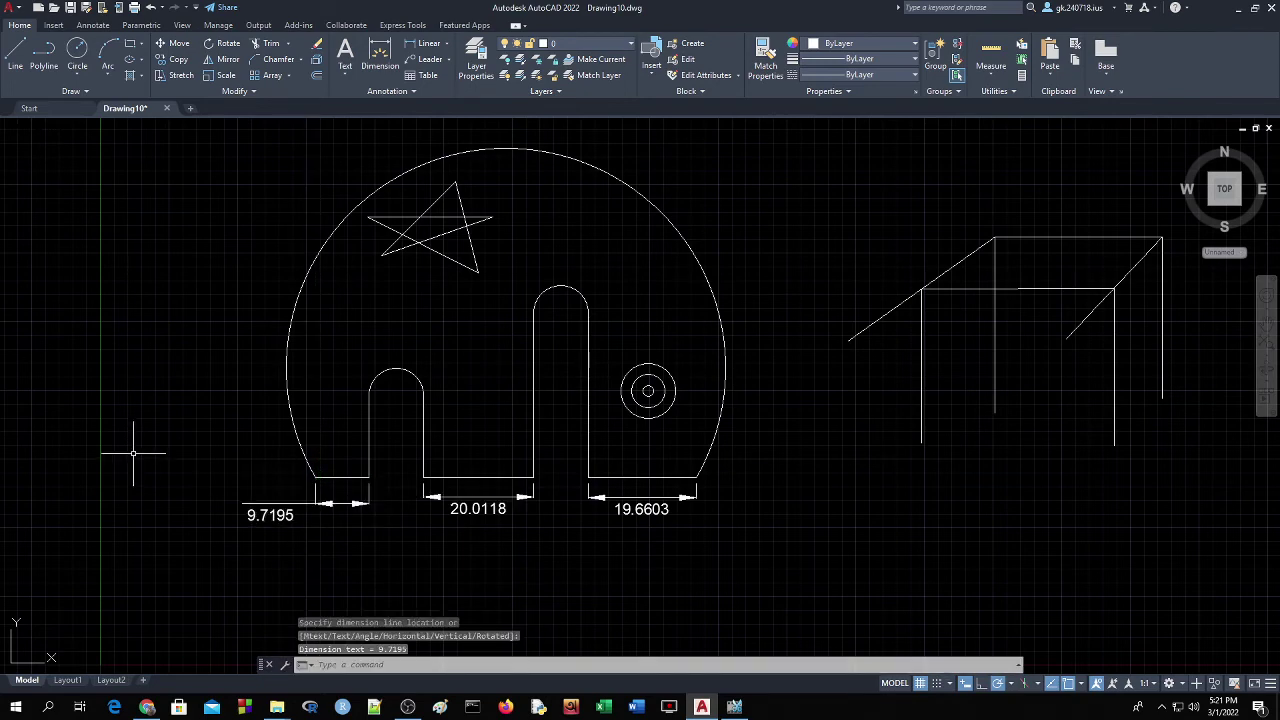
pyautogui.press('Return')
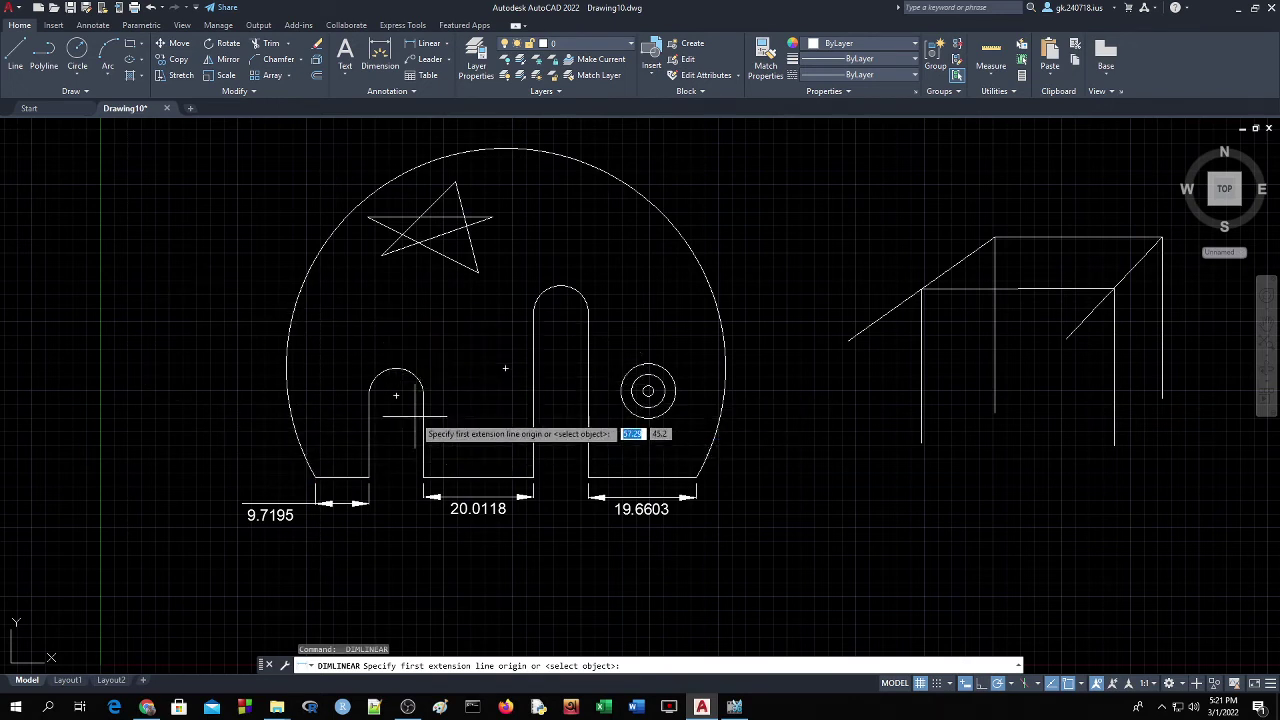
# Place trial vertical dimensions of 14.9738 and 29.9941 on the slots, then undo both.
pyautogui.click(368, 396)
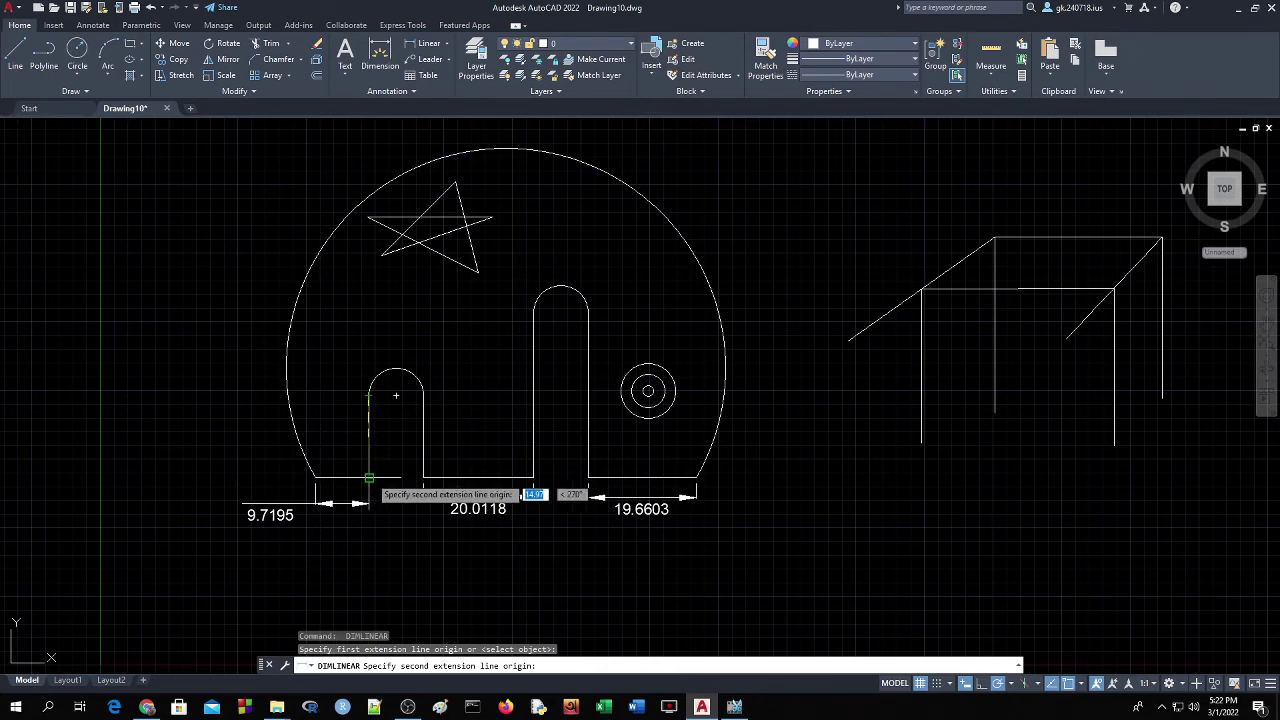
pyautogui.click(369, 477)
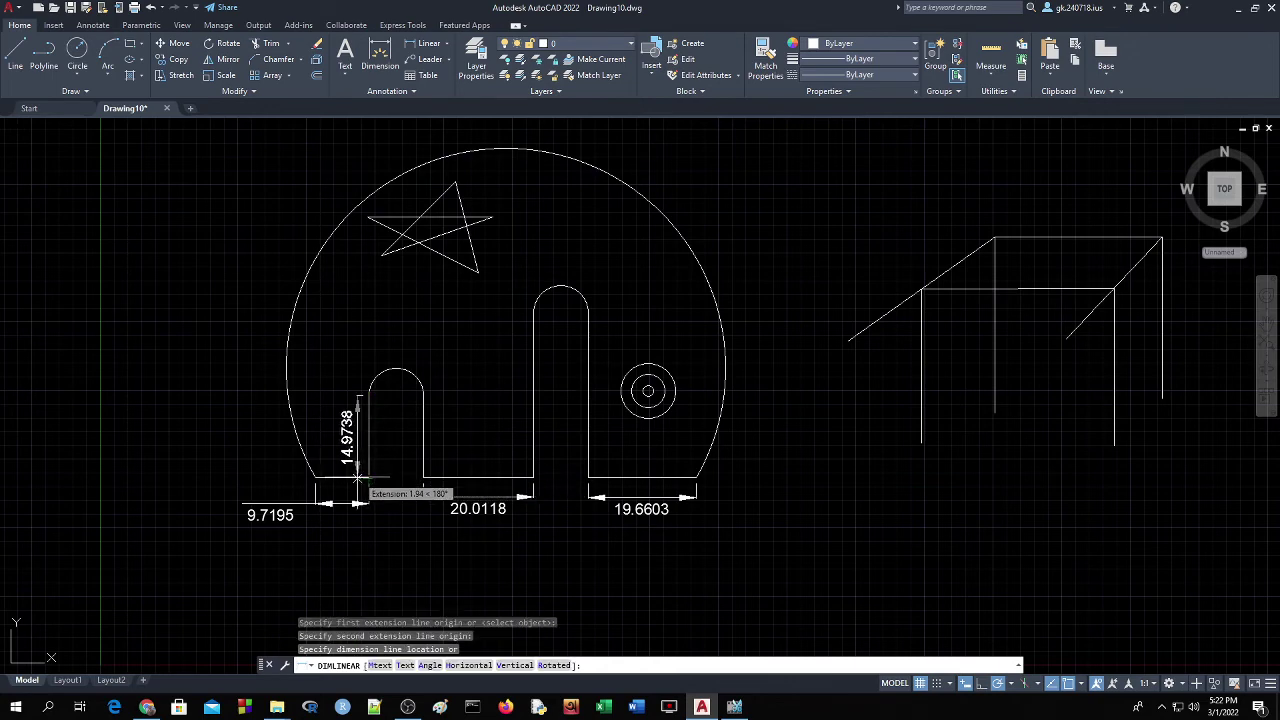
pyautogui.click(356, 478)
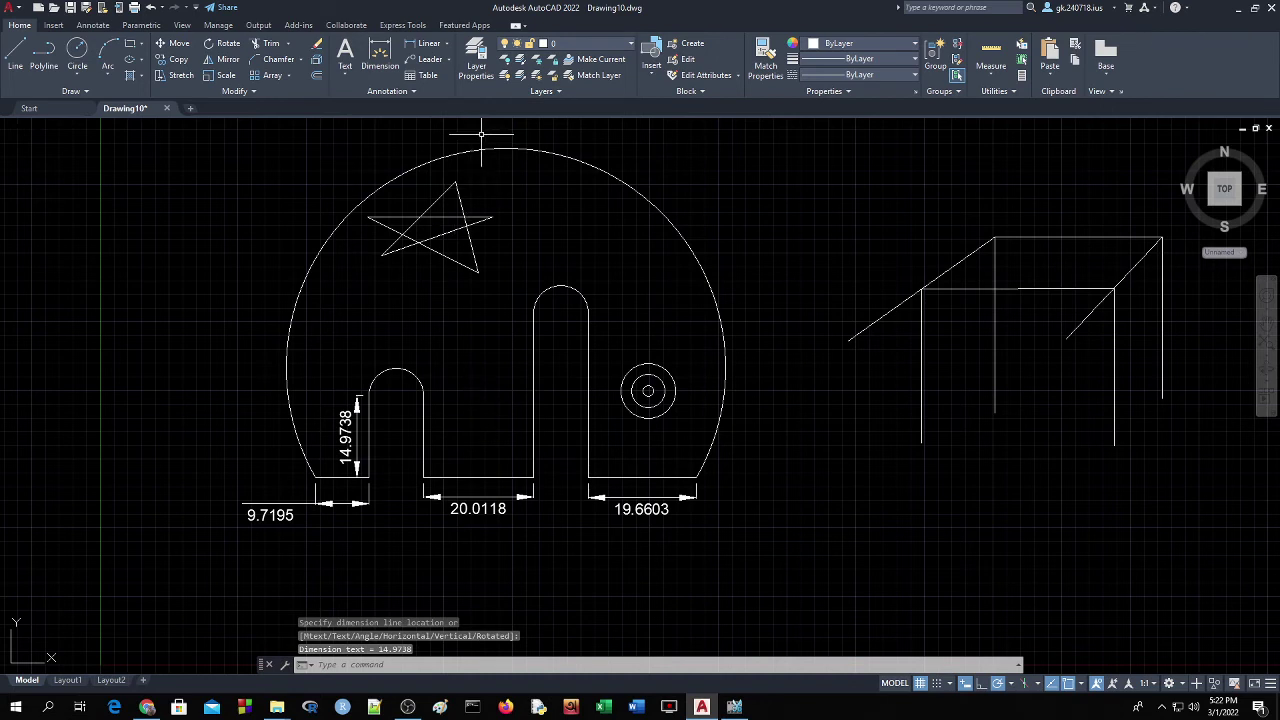
pyautogui.press('Return')
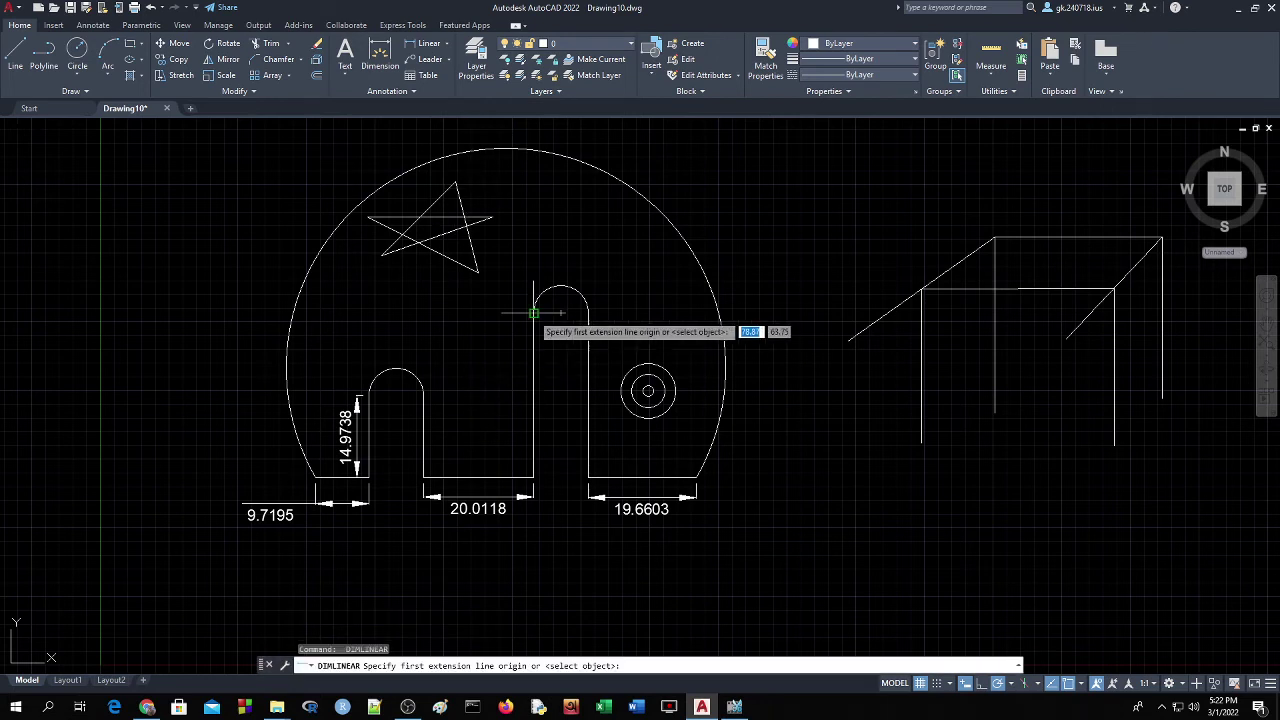
pyautogui.click(561, 313)
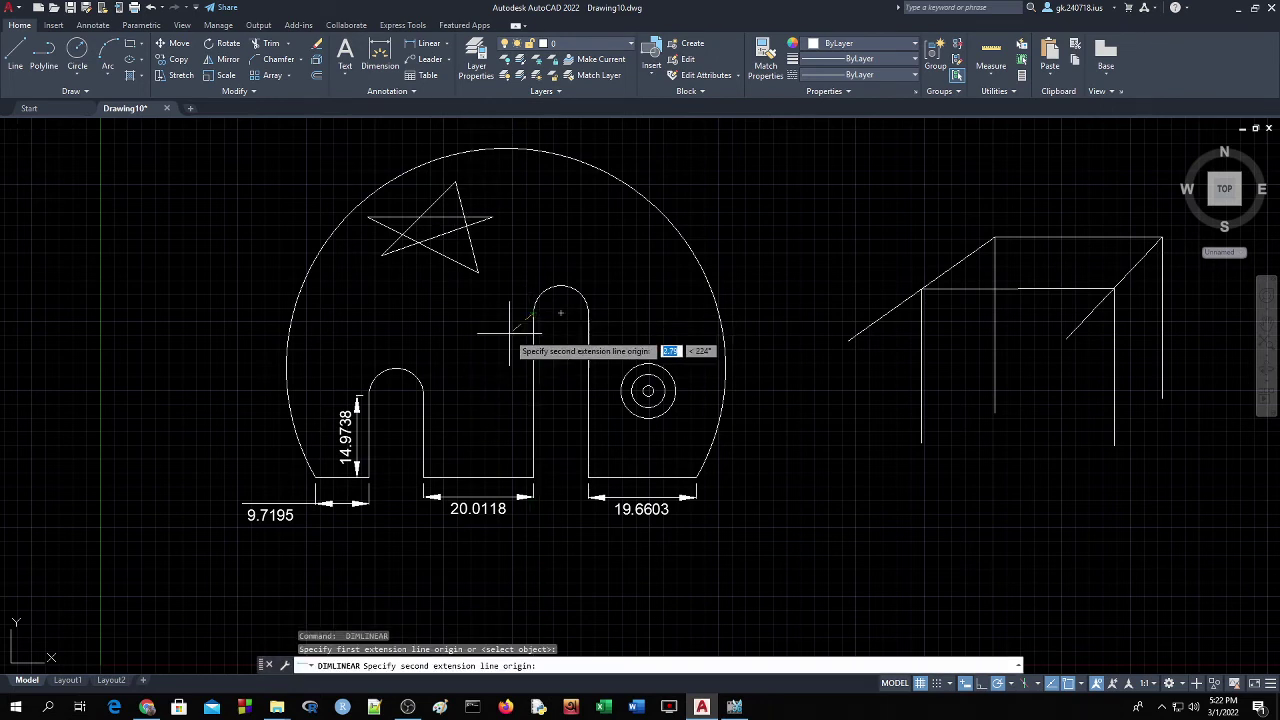
pyautogui.click(533, 478)
pyautogui.click(517, 478)
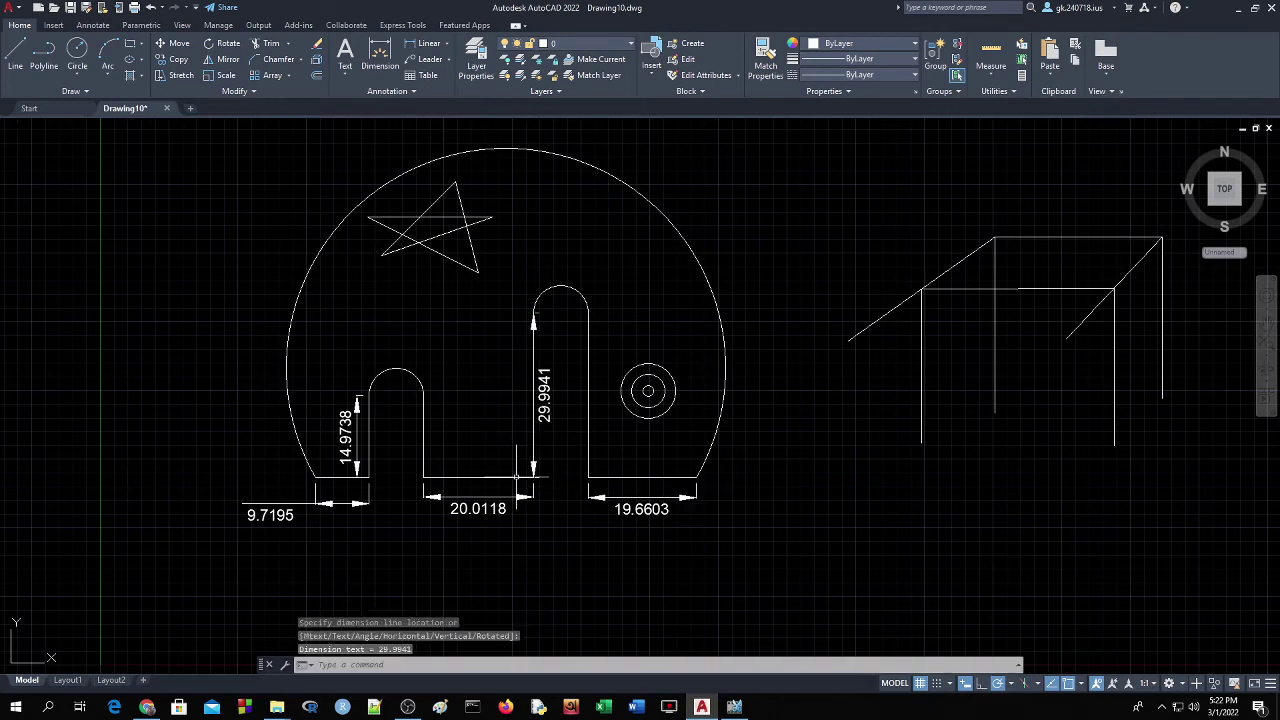
pyautogui.hotkey('ctrl', 'z')
pyautogui.write('u')
pyautogui.press('Return')
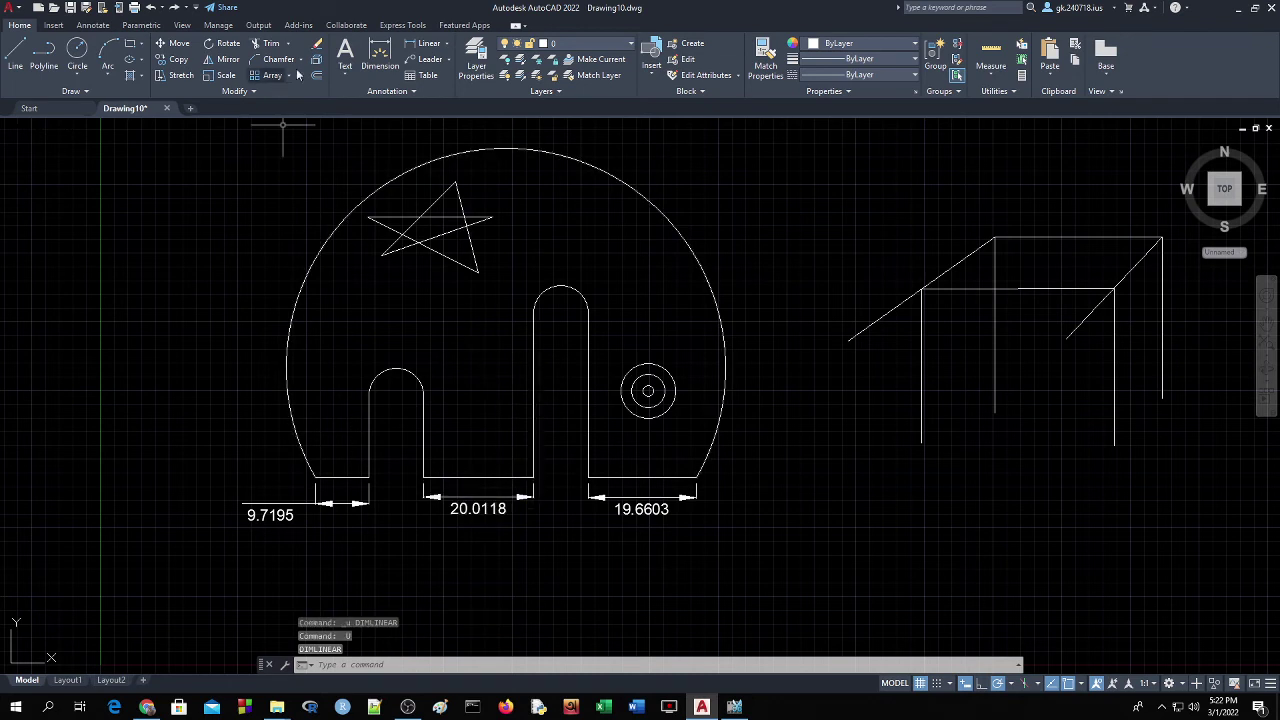
# Add the 29.9941 vertical dimension to the left of the tall right slot.
pyautogui.click(428, 44)
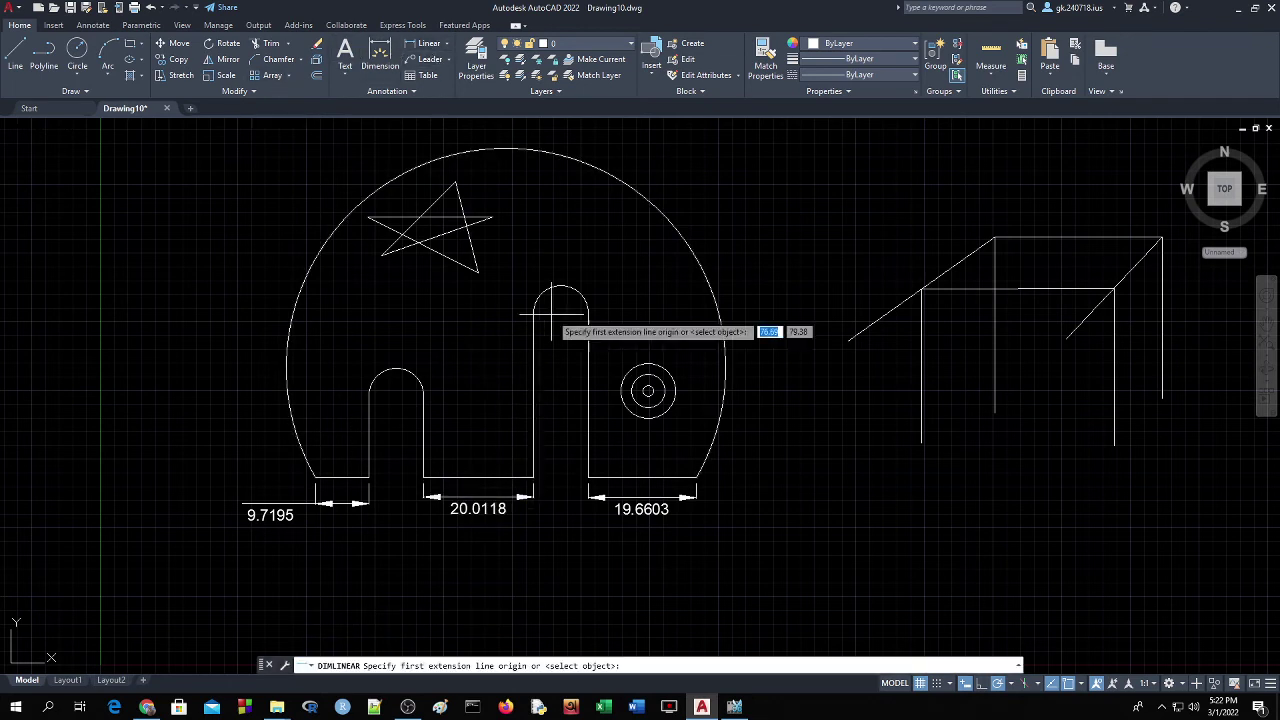
pyautogui.click(534, 479)
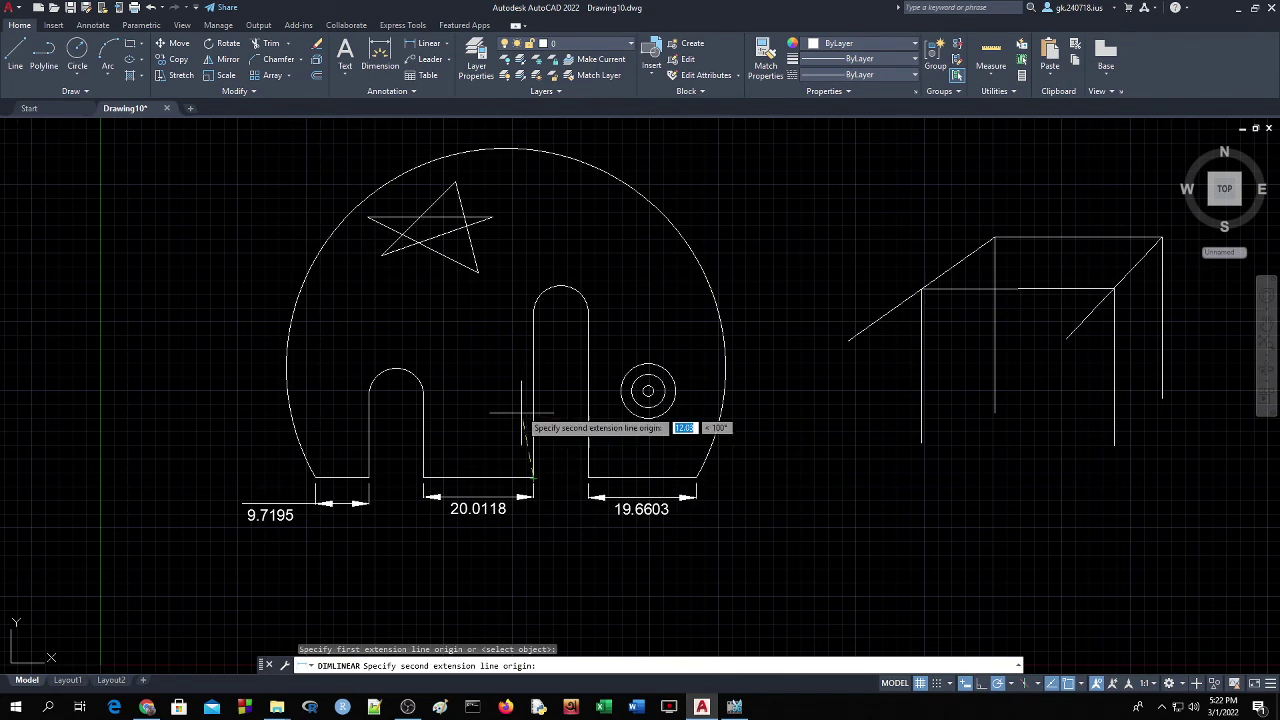
pyautogui.click(534, 313)
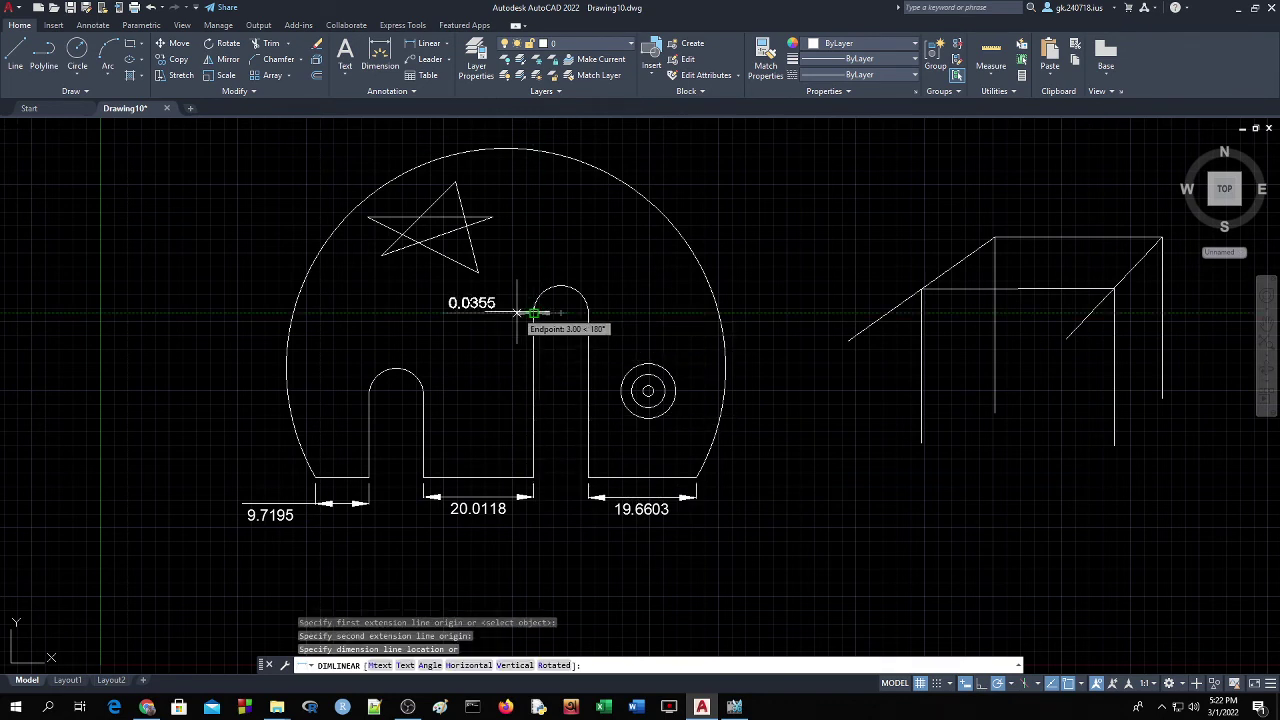
pyautogui.press('Escape')
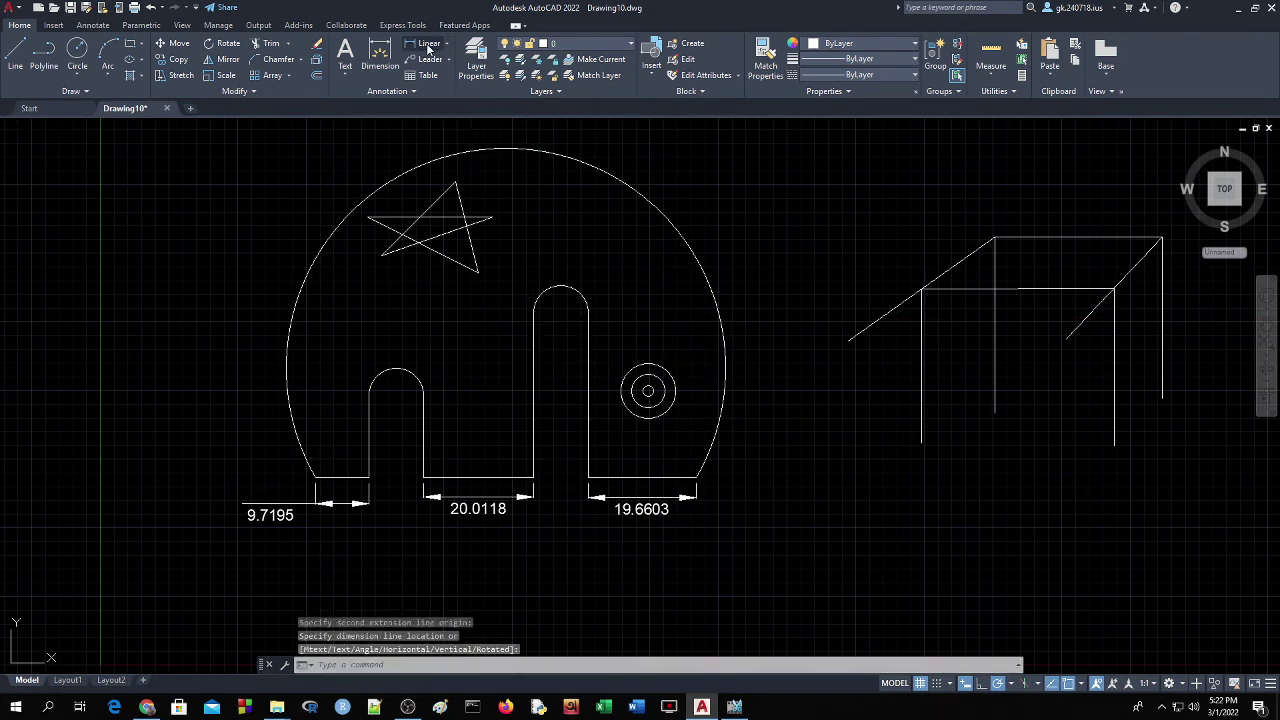
pyautogui.click(428, 47)
pyautogui.click(533, 462)
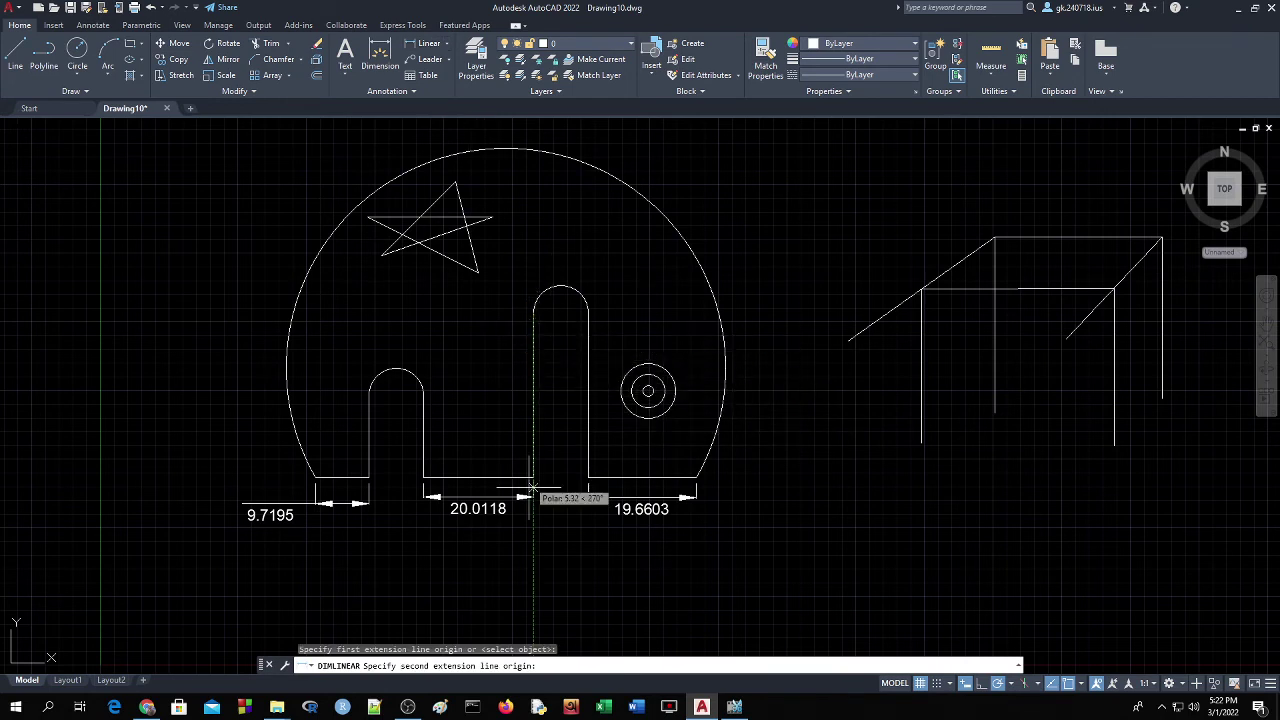
pyautogui.click(528, 478)
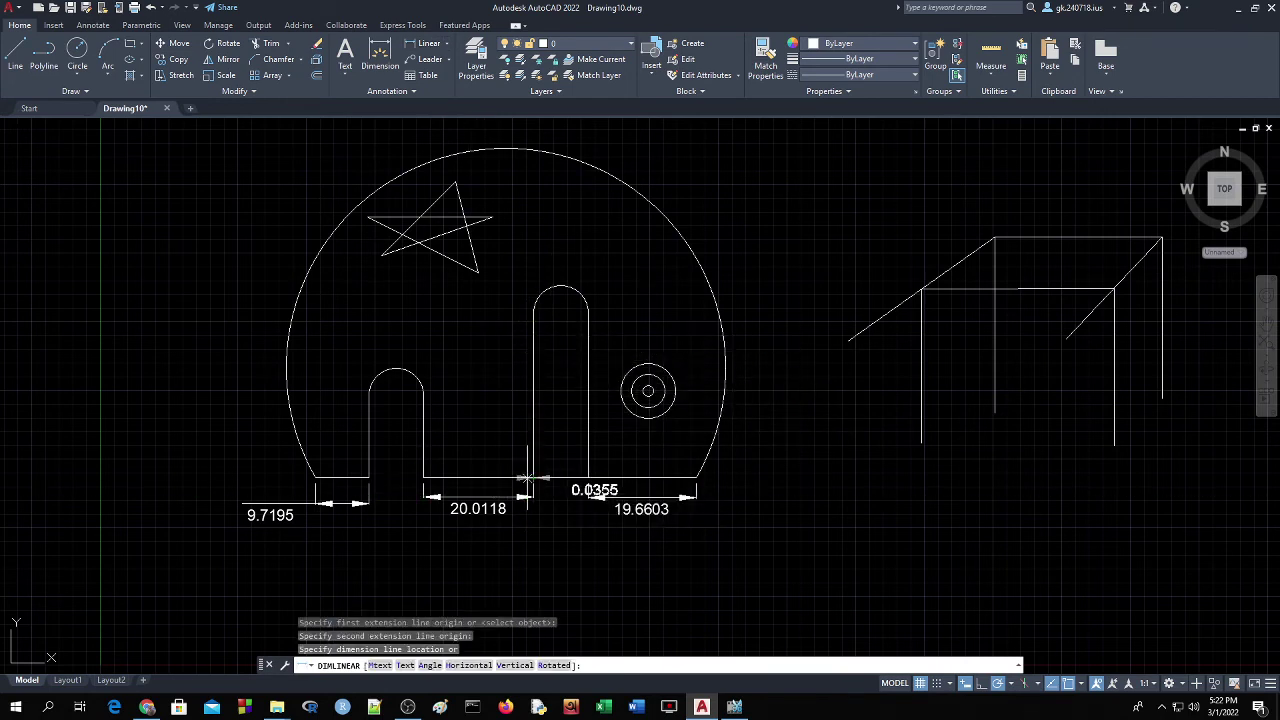
pyautogui.click(501, 422)
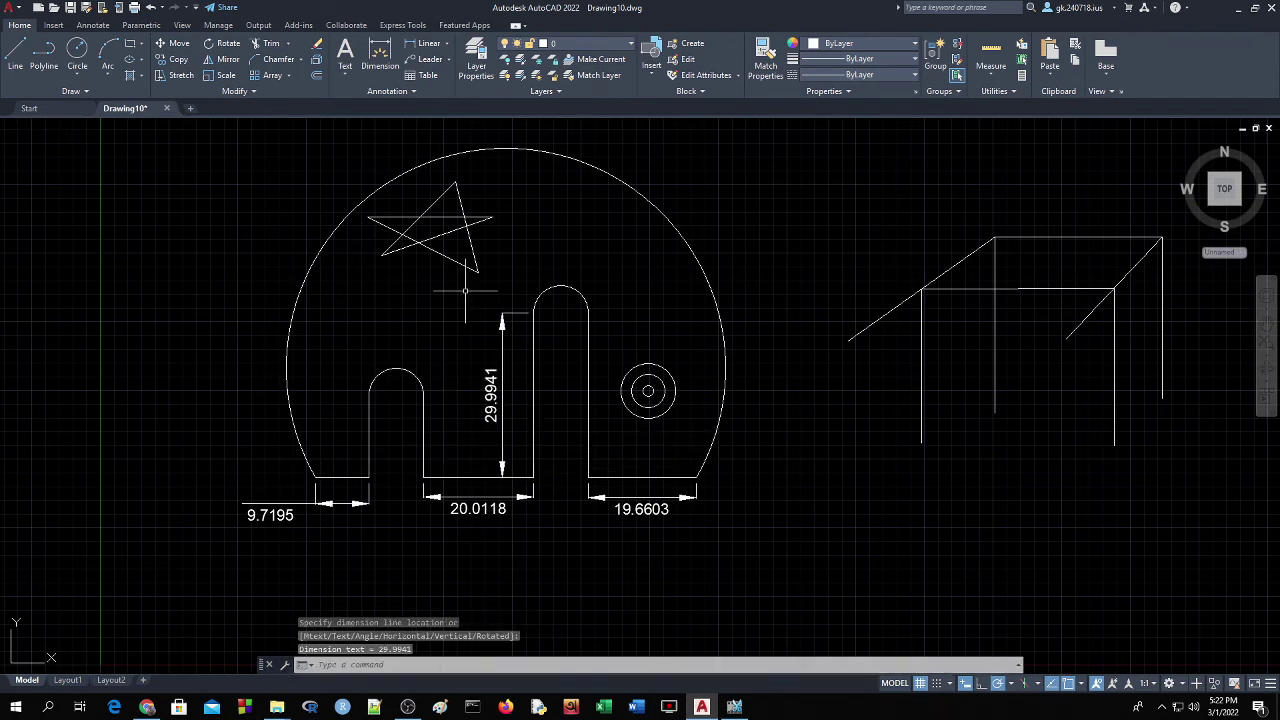
# Add radius dimensions R1, R3 and R5 to the small concentric circles.
pyautogui.click(448, 44)
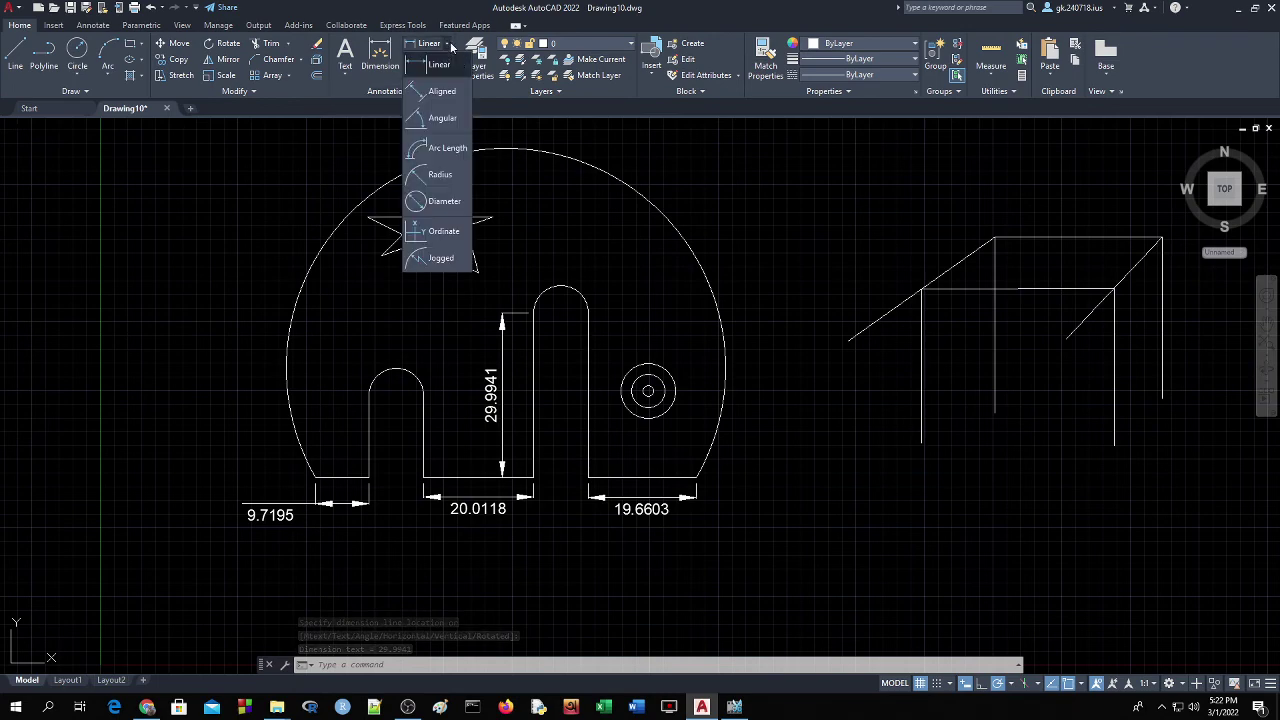
pyautogui.click(440, 175)
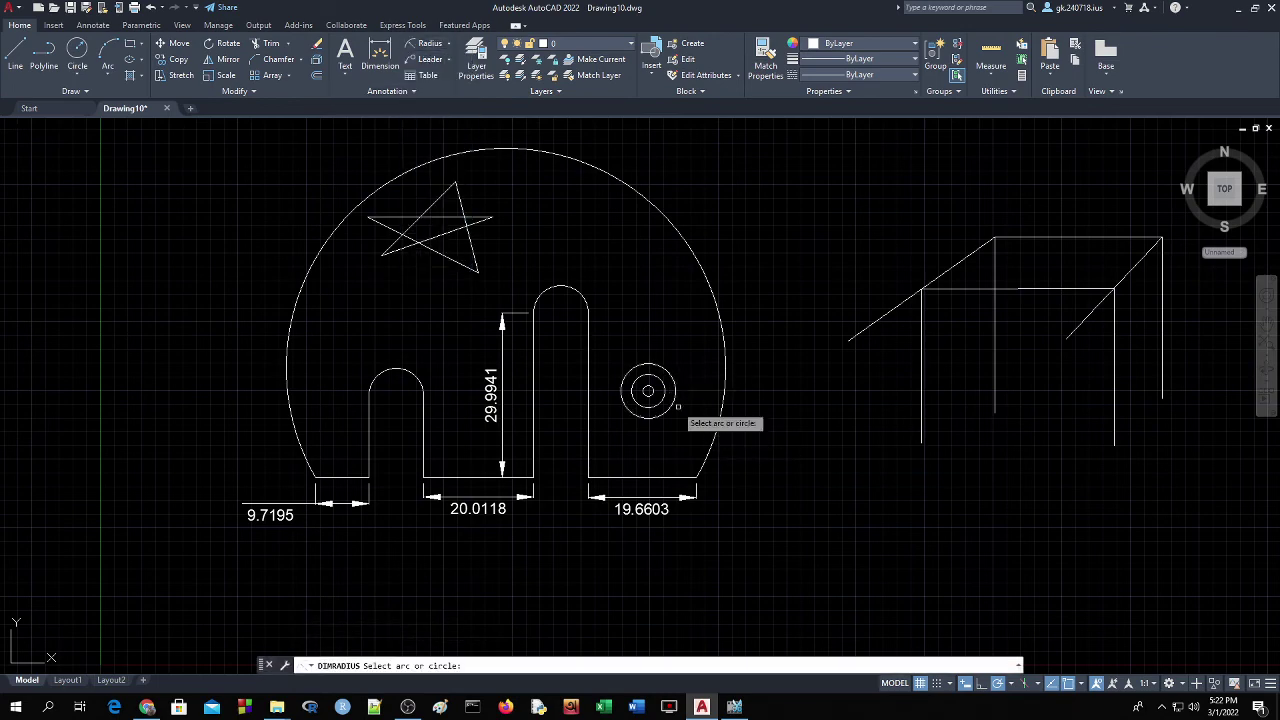
pyautogui.click(648, 390)
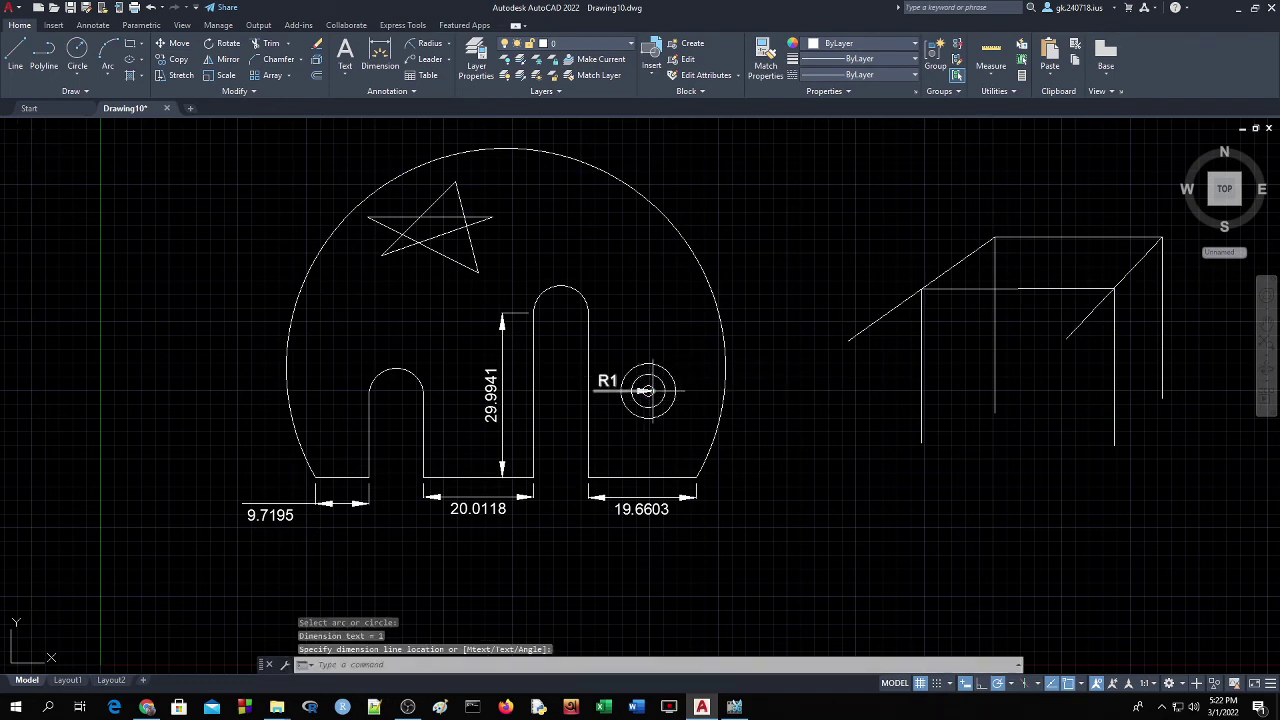
pyautogui.click(646, 390)
pyautogui.press('Return')
pyautogui.click(668, 372)
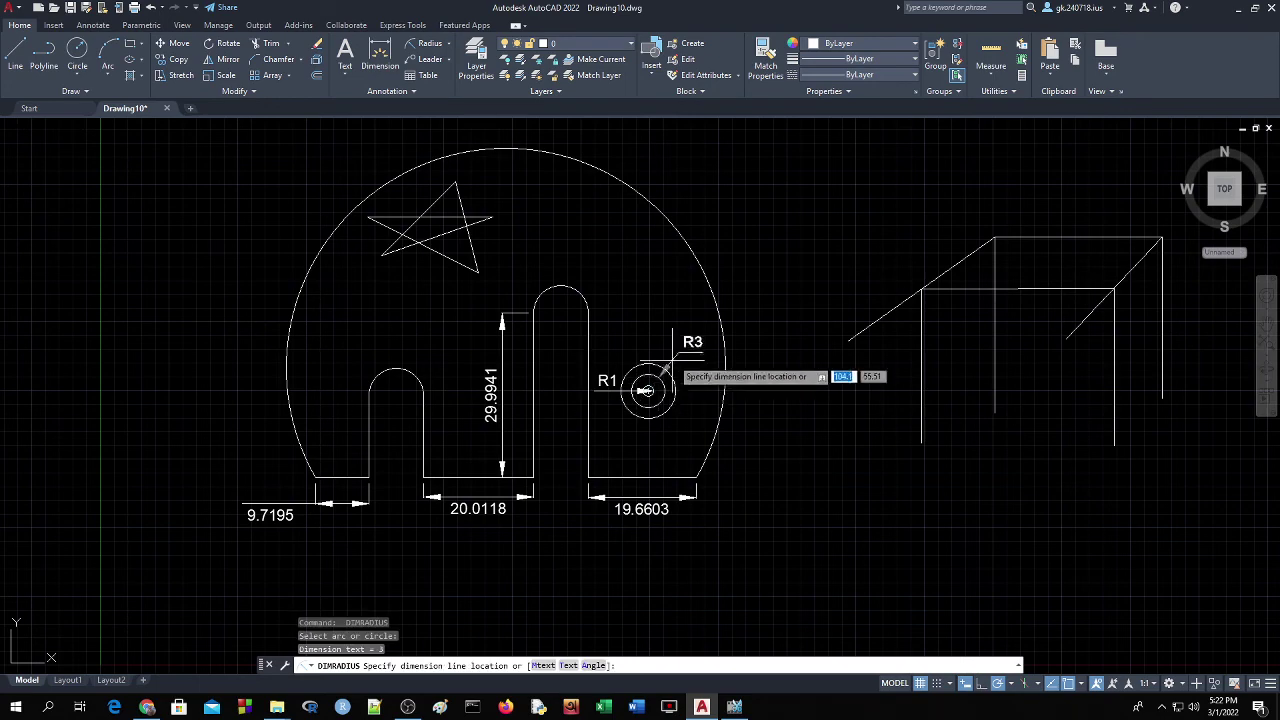
pyautogui.click(672, 368)
pyautogui.press('Return')
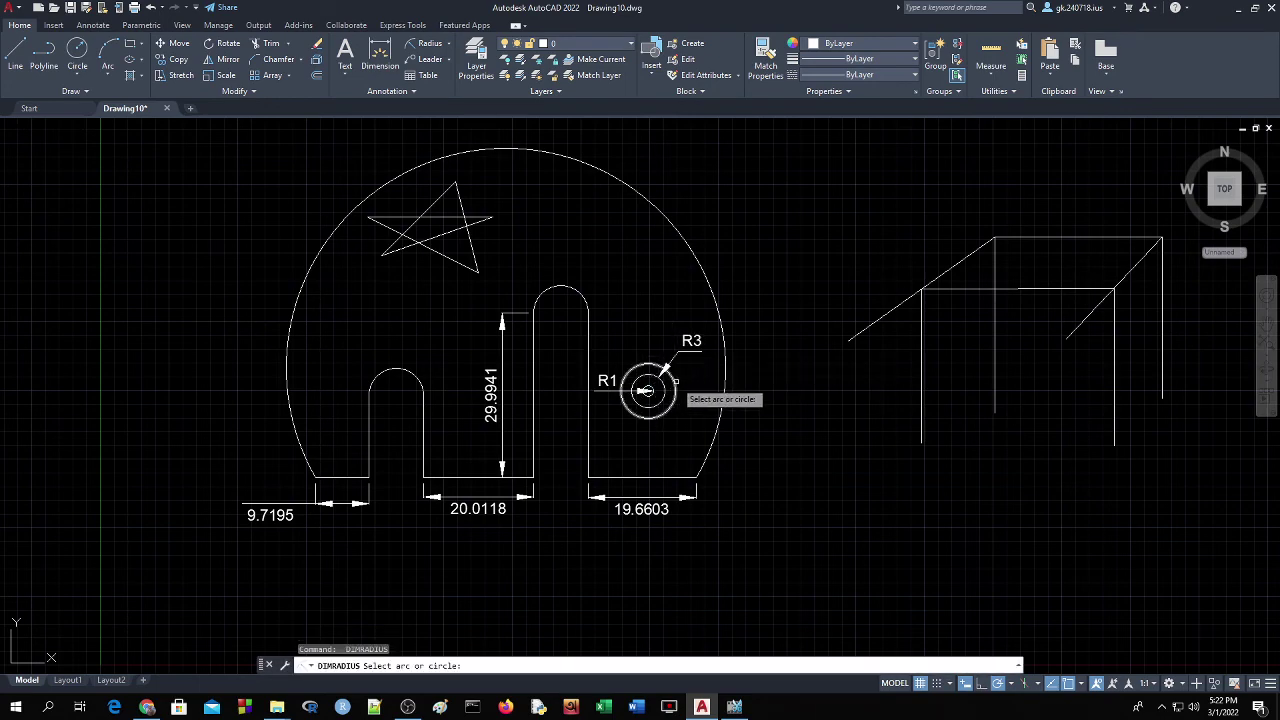
pyautogui.click(678, 380)
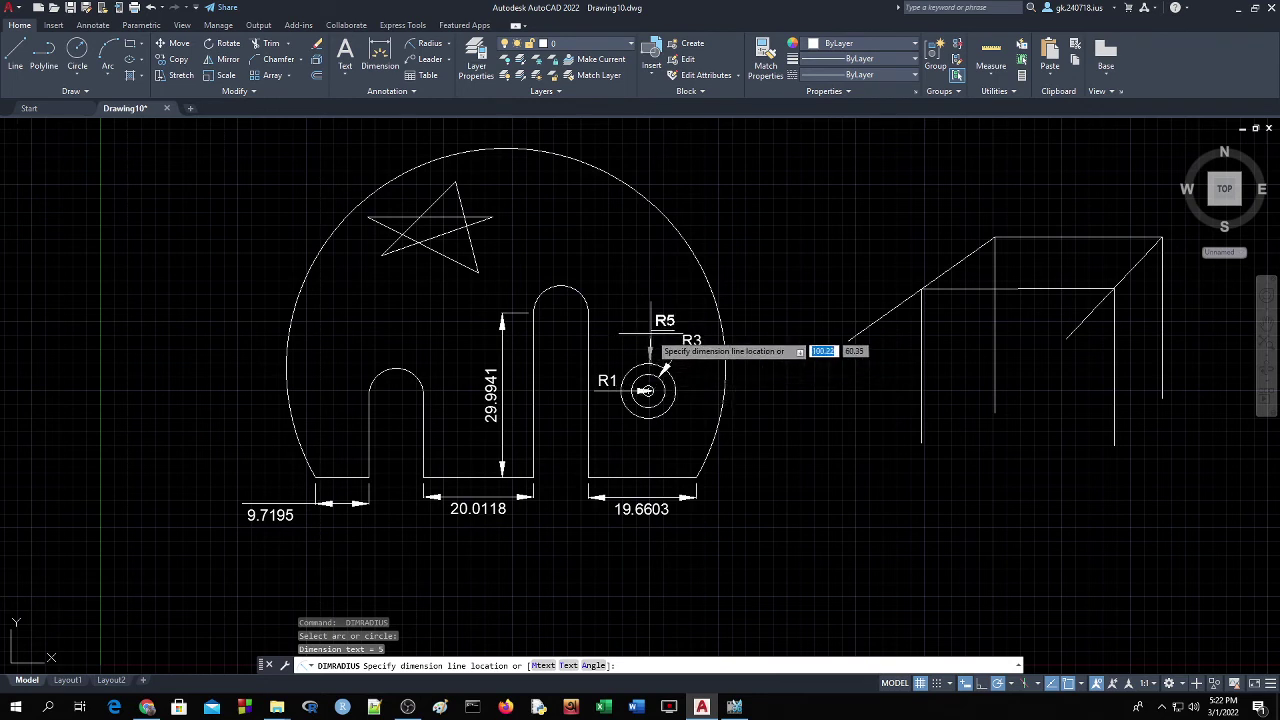
pyautogui.click(647, 348)
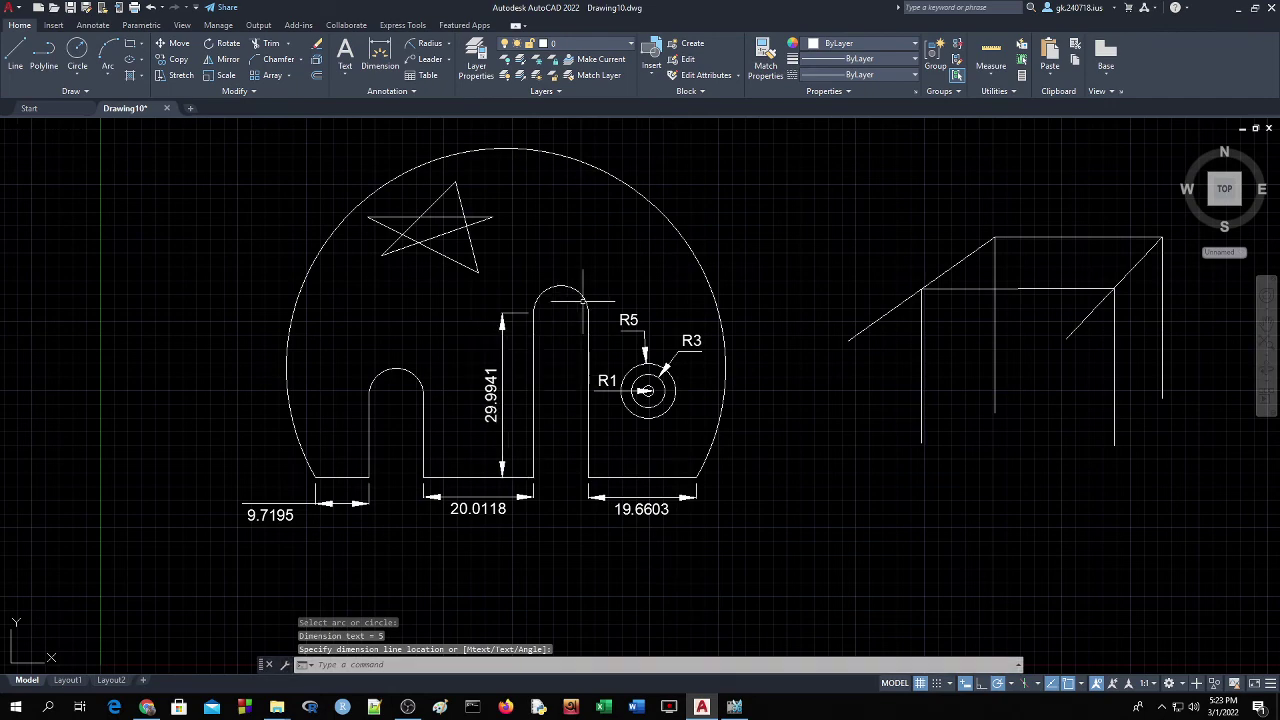
# Label both slot tops R5 and the large outer arc R40.
pyautogui.press('Return')
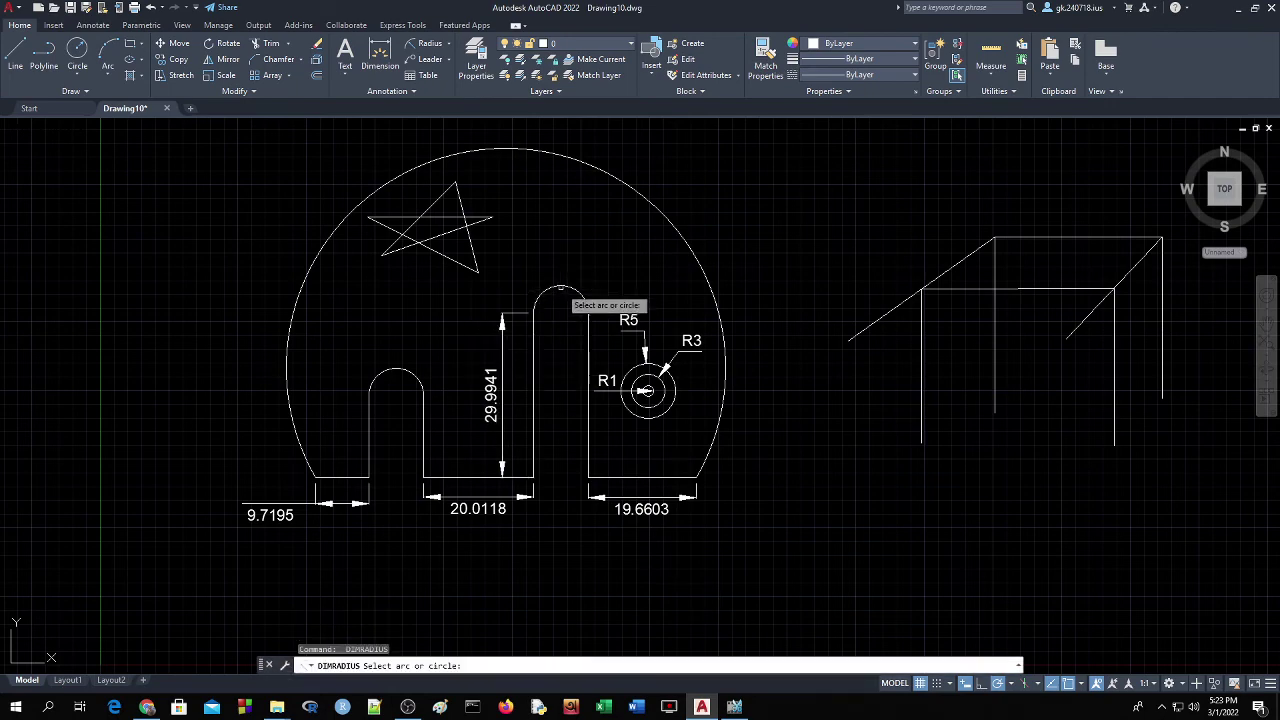
pyautogui.click(562, 289)
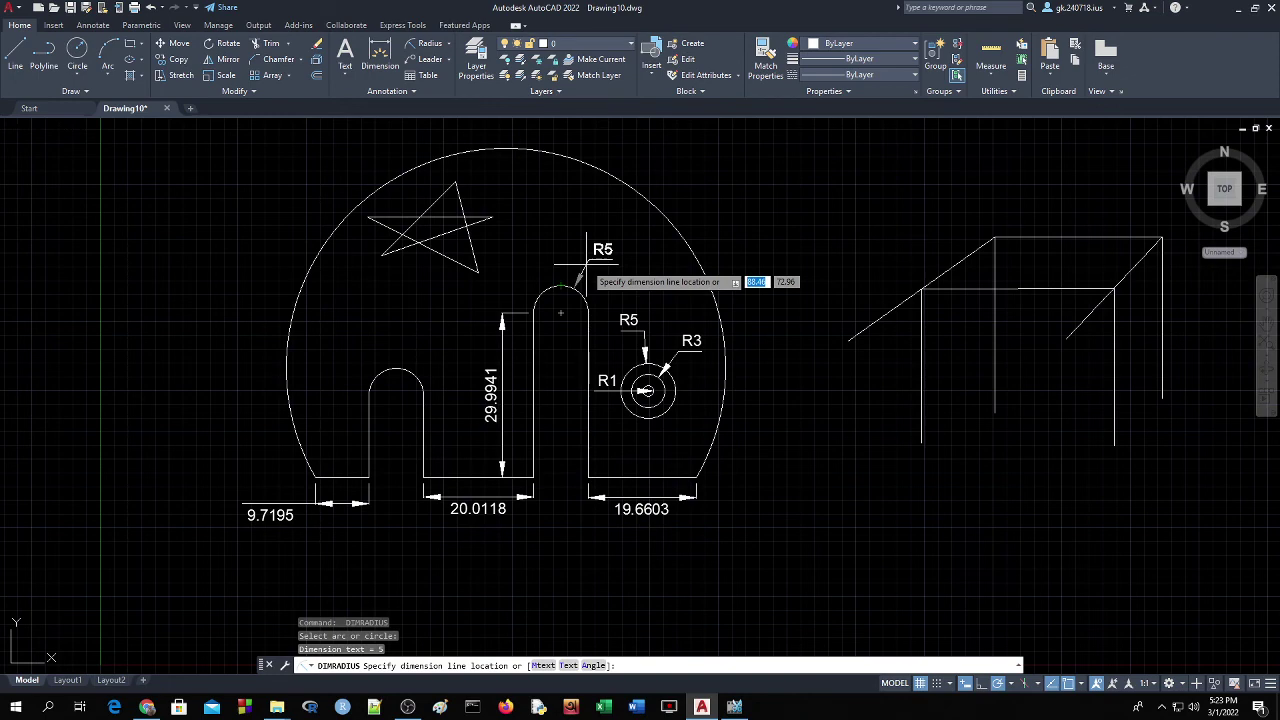
pyautogui.click(586, 264)
pyautogui.press('Return')
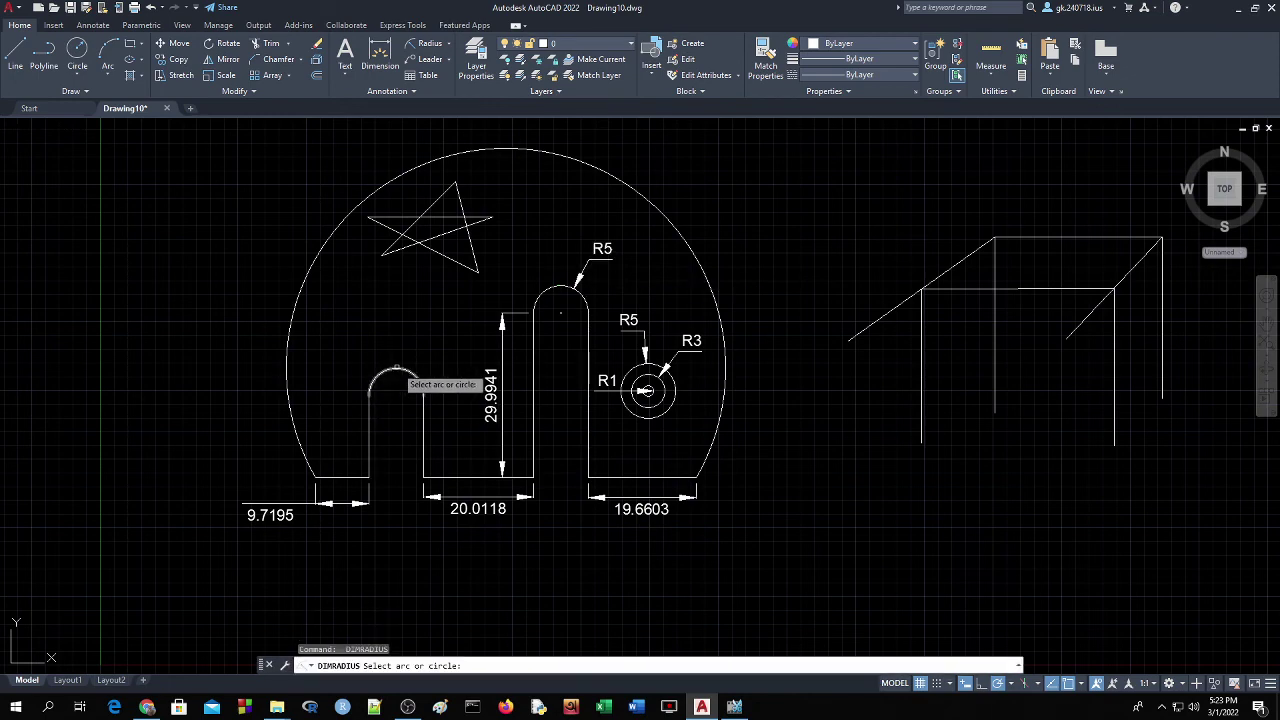
pyautogui.click(396, 370)
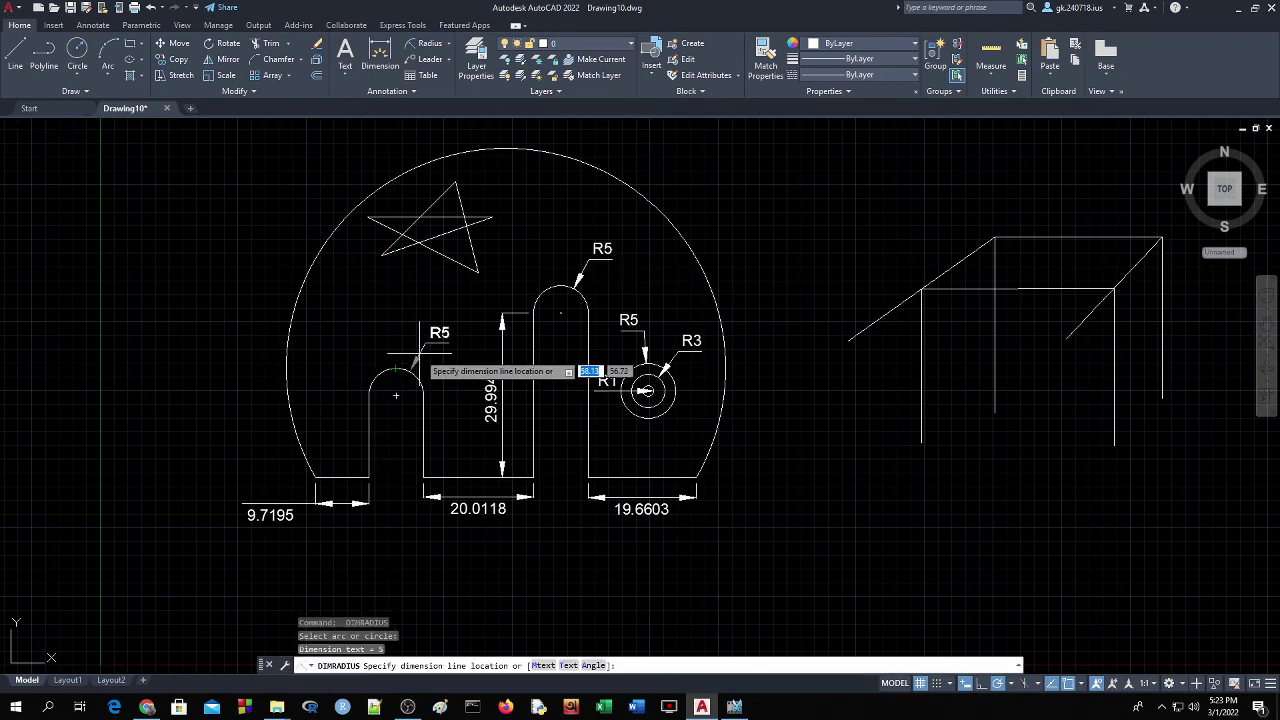
pyautogui.click(378, 353)
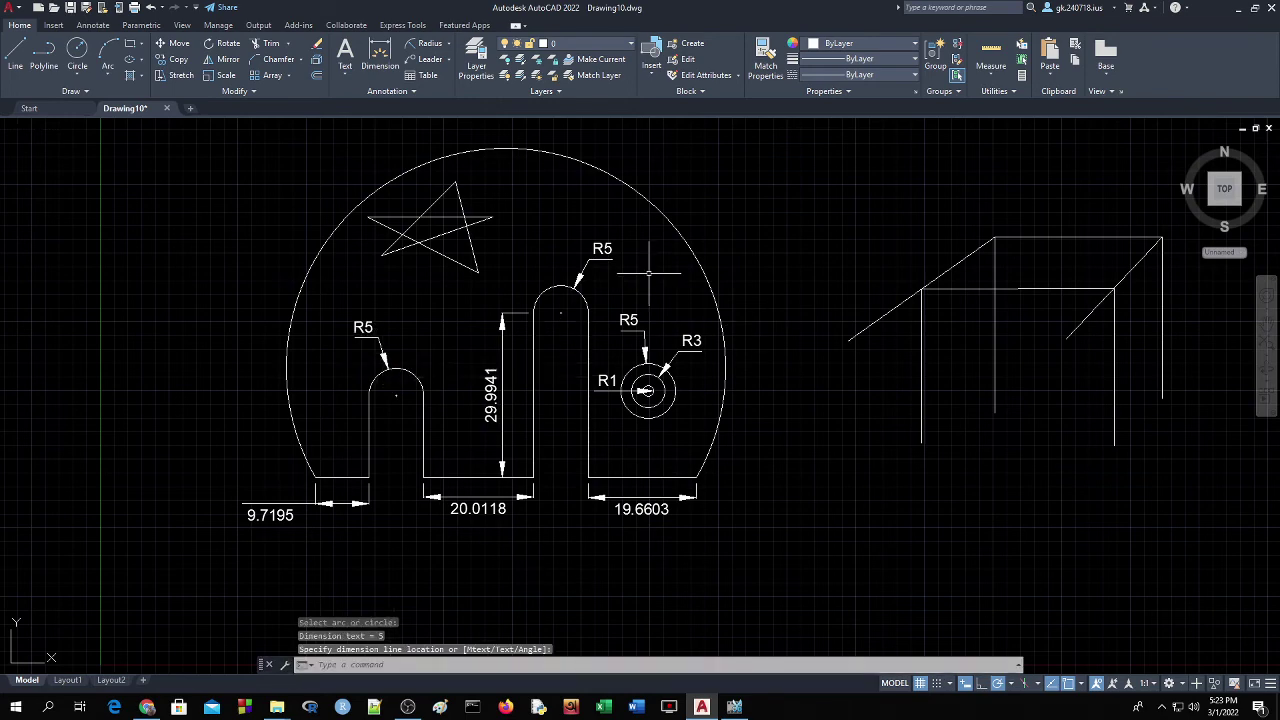
pyautogui.press('Return')
pyautogui.click(672, 222)
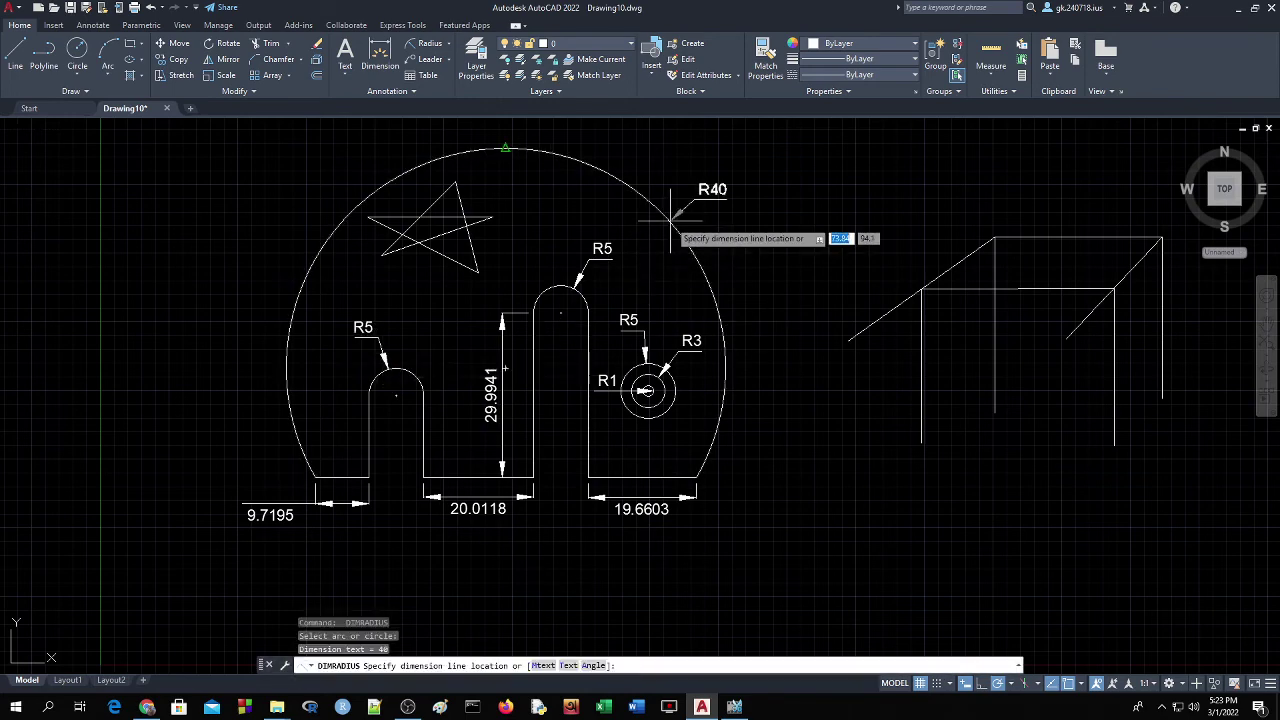
pyautogui.click(688, 212)
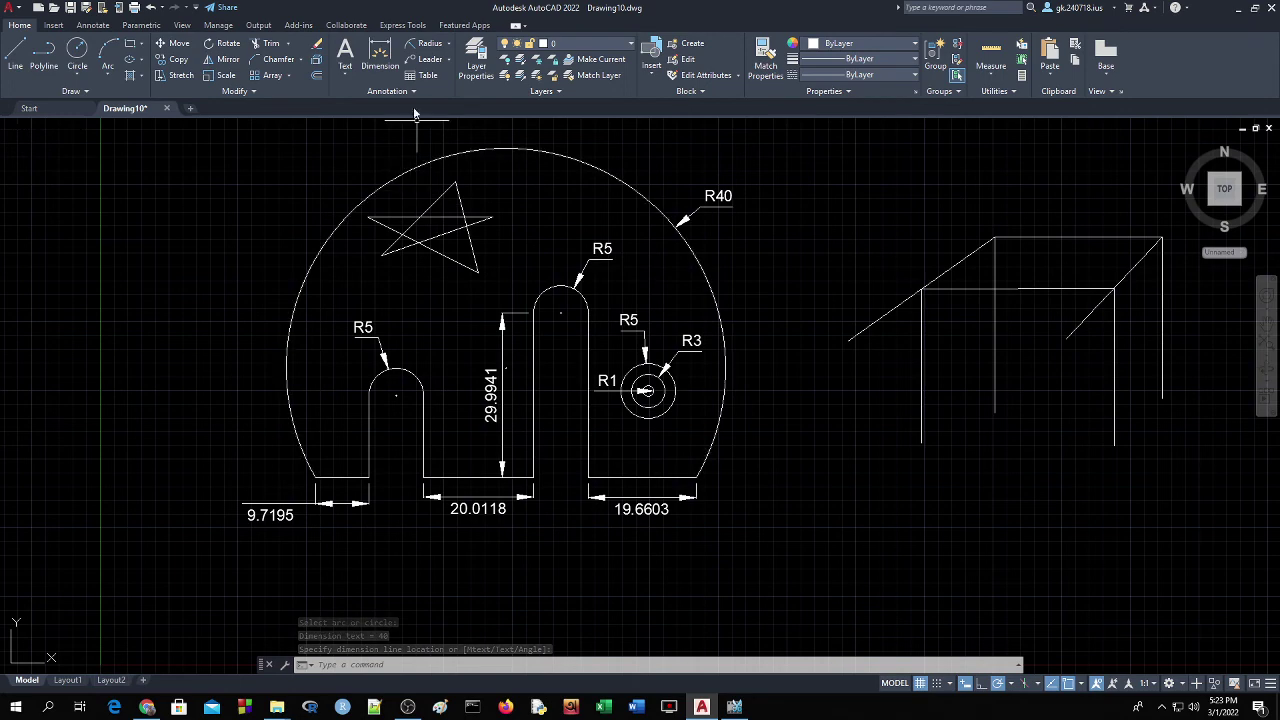
pyautogui.click(448, 44)
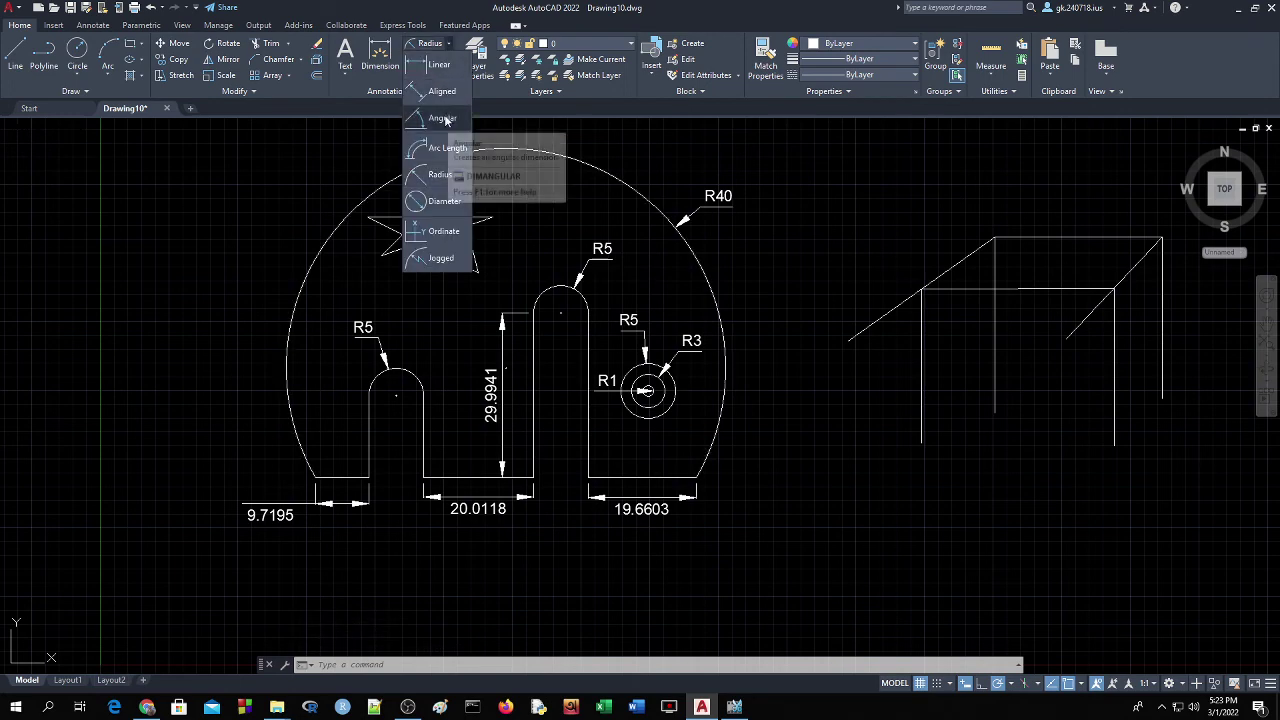
pyautogui.click(446, 97)
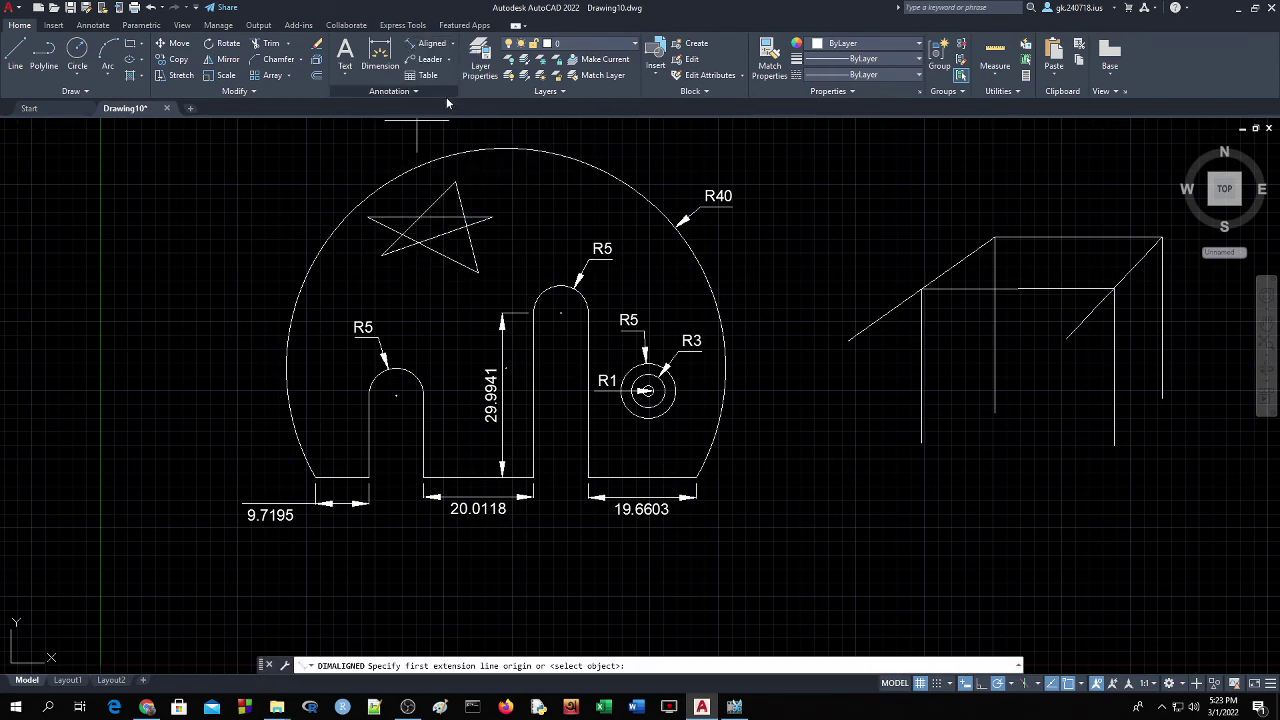
pyautogui.click(368, 217)
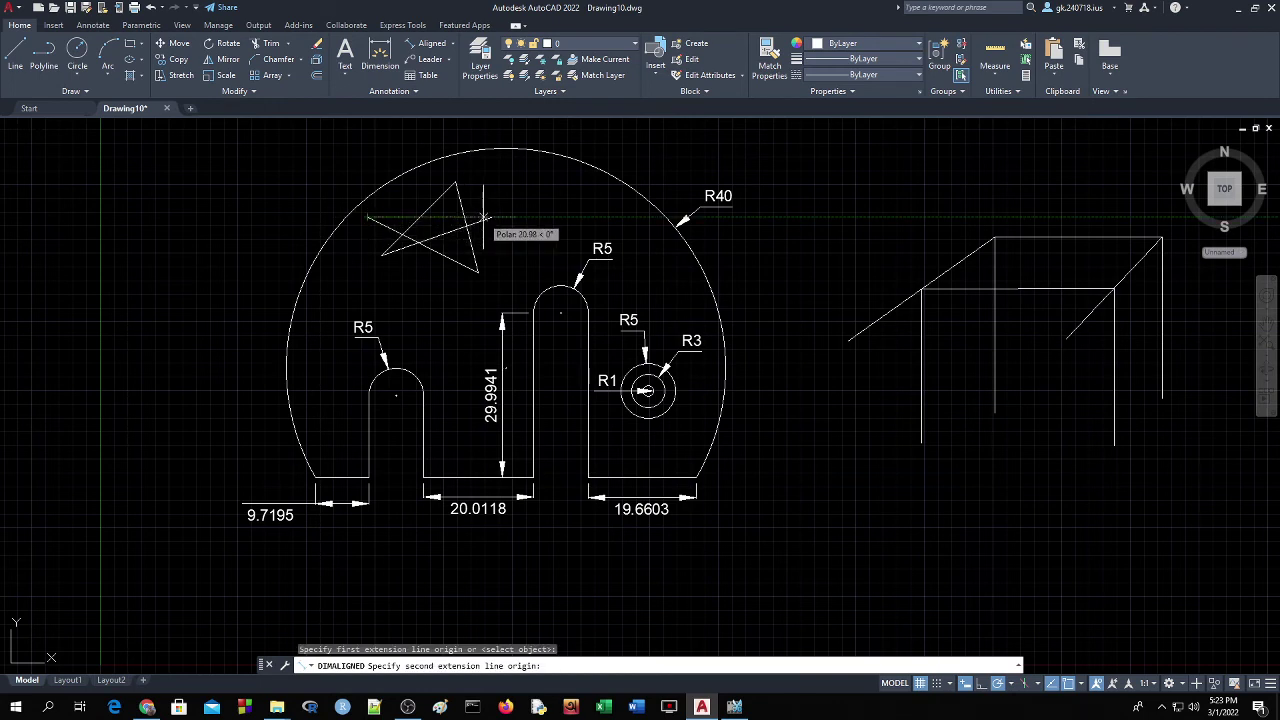
pyautogui.click(492, 217)
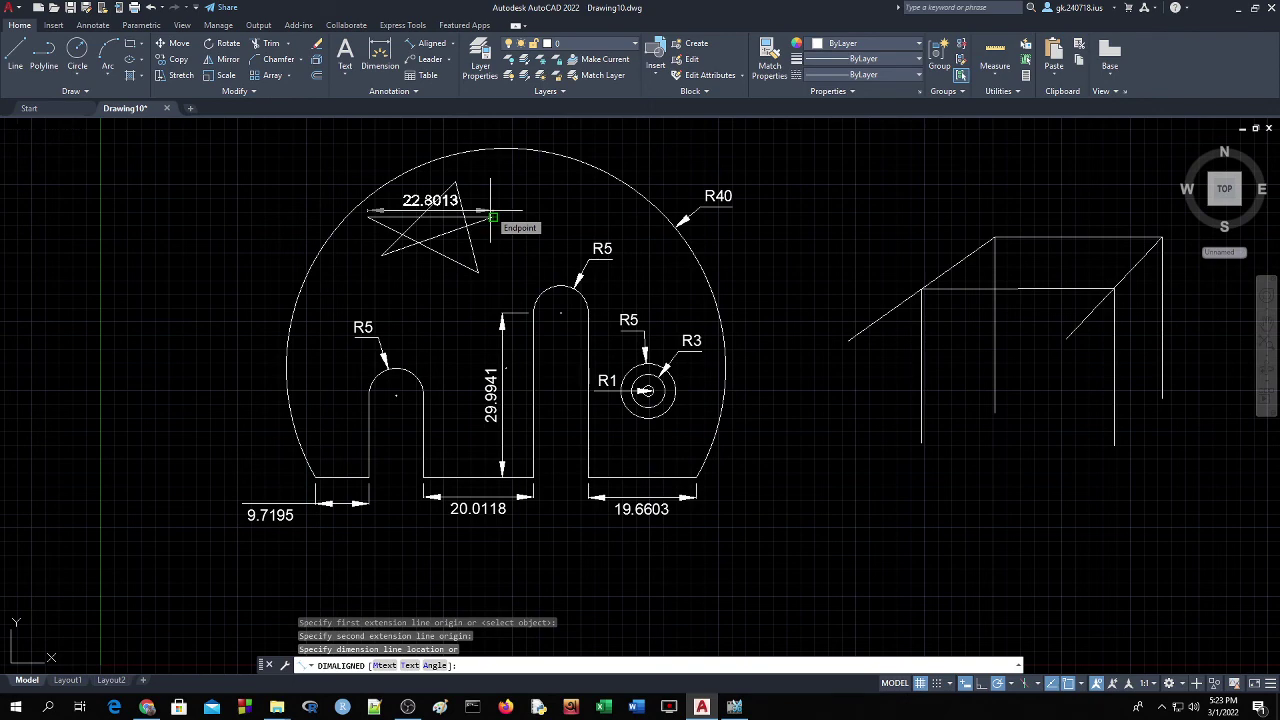
pyautogui.click(491, 214)
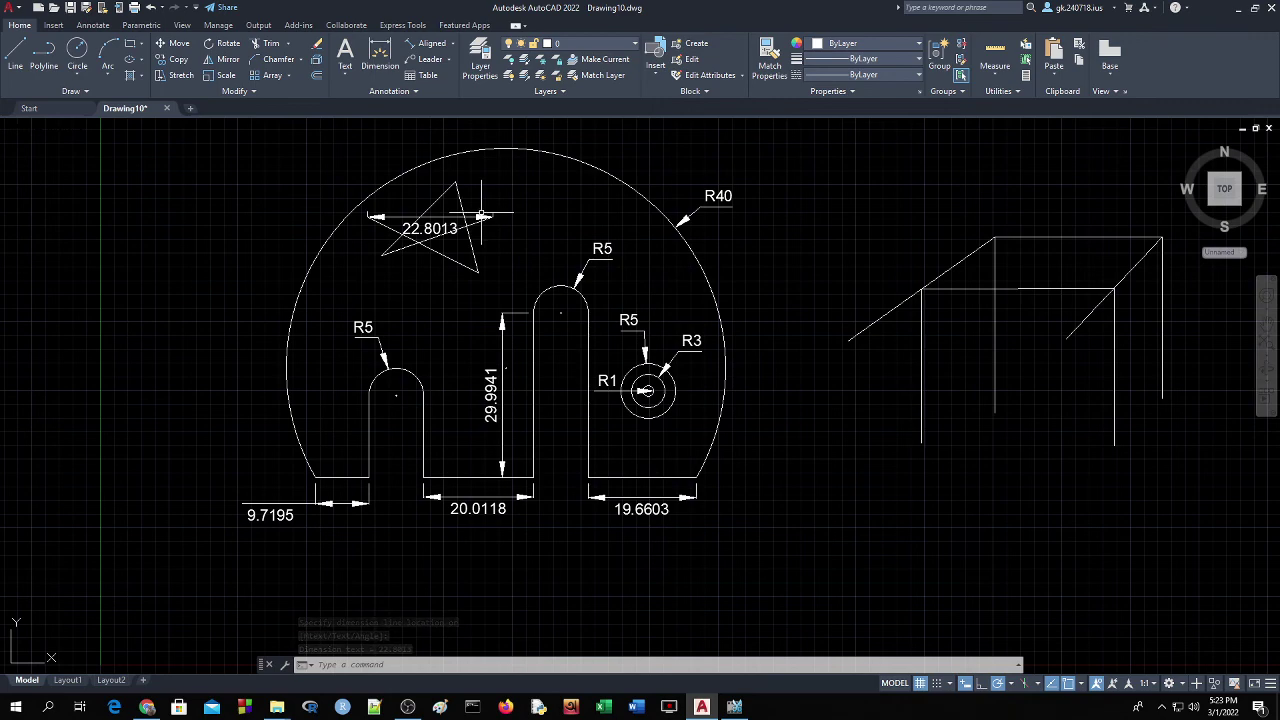
pyautogui.hotkey('ctrl', 'z')
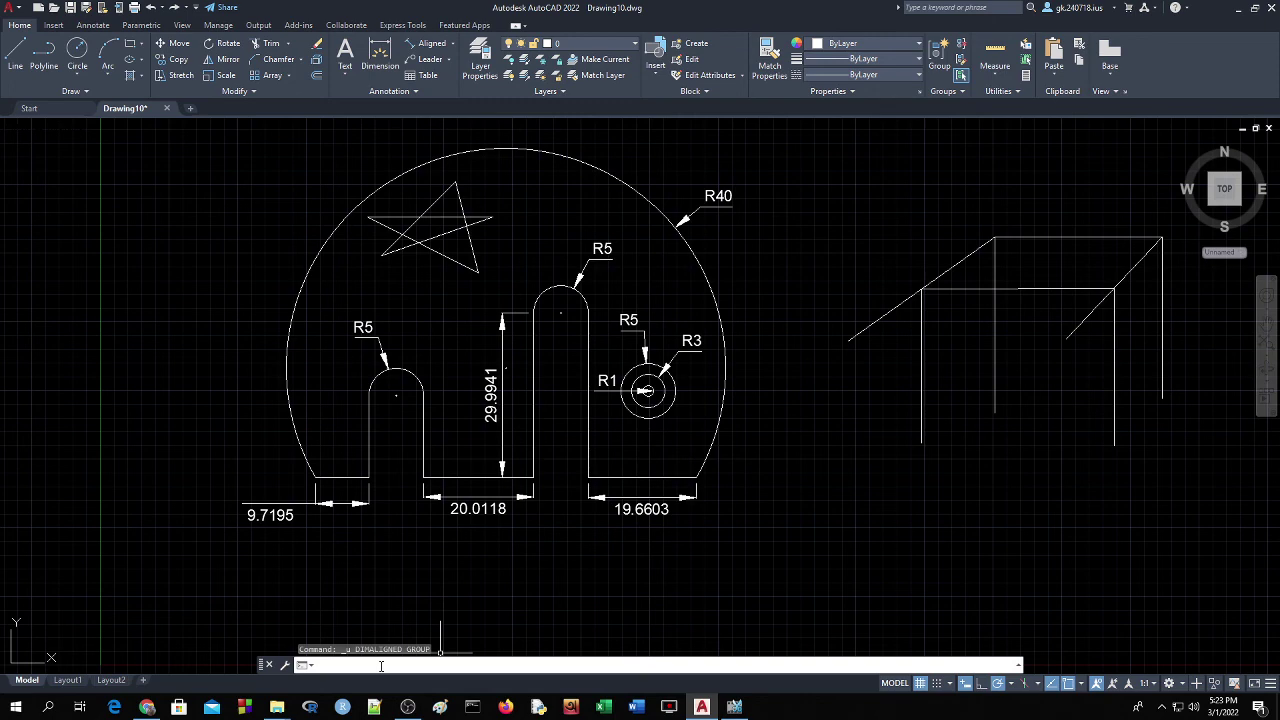
# Export the drawing with JPGOUT as Drawing6.jpg in the Drawing folder.
pyautogui.write('g')
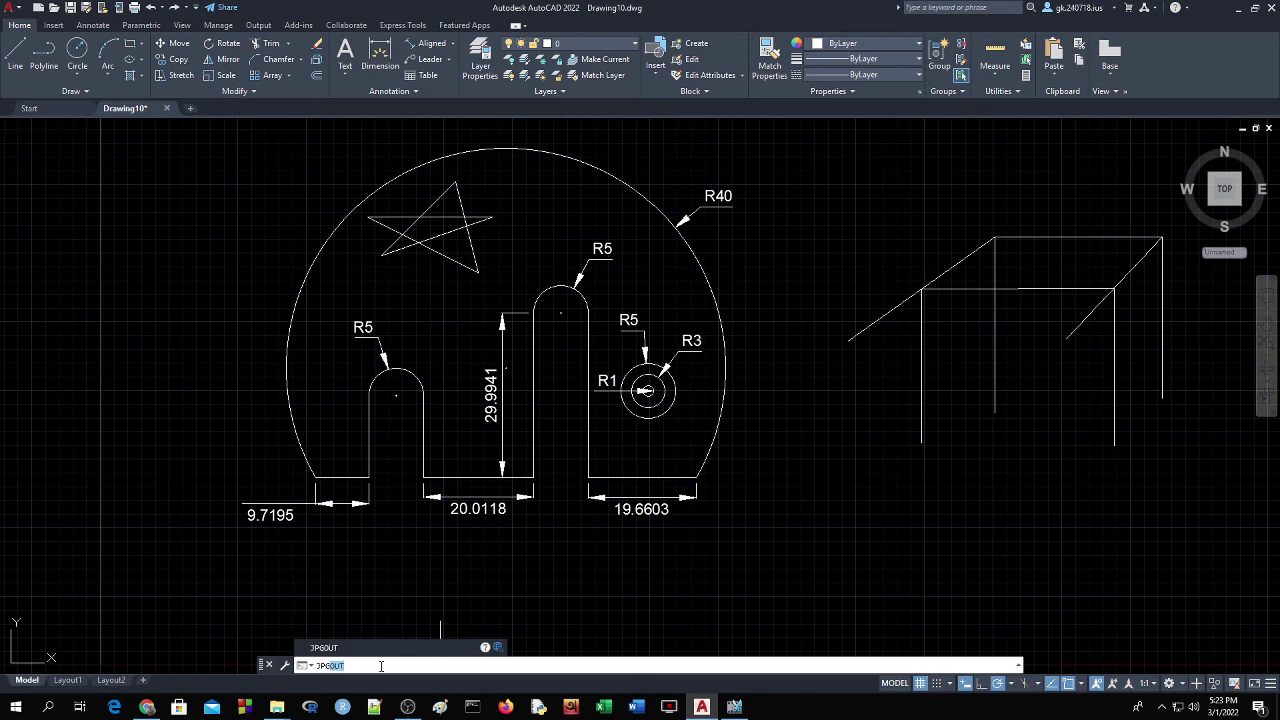
pyautogui.press('Return')
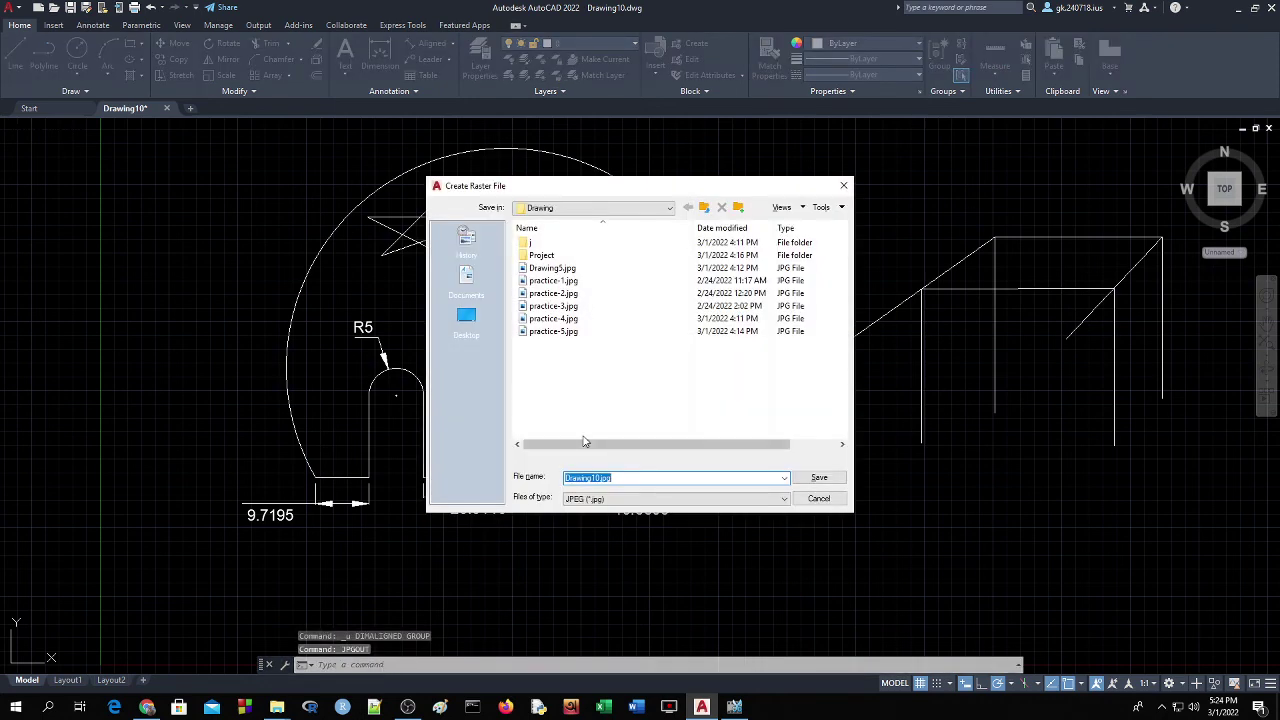
pyautogui.click(600, 480)
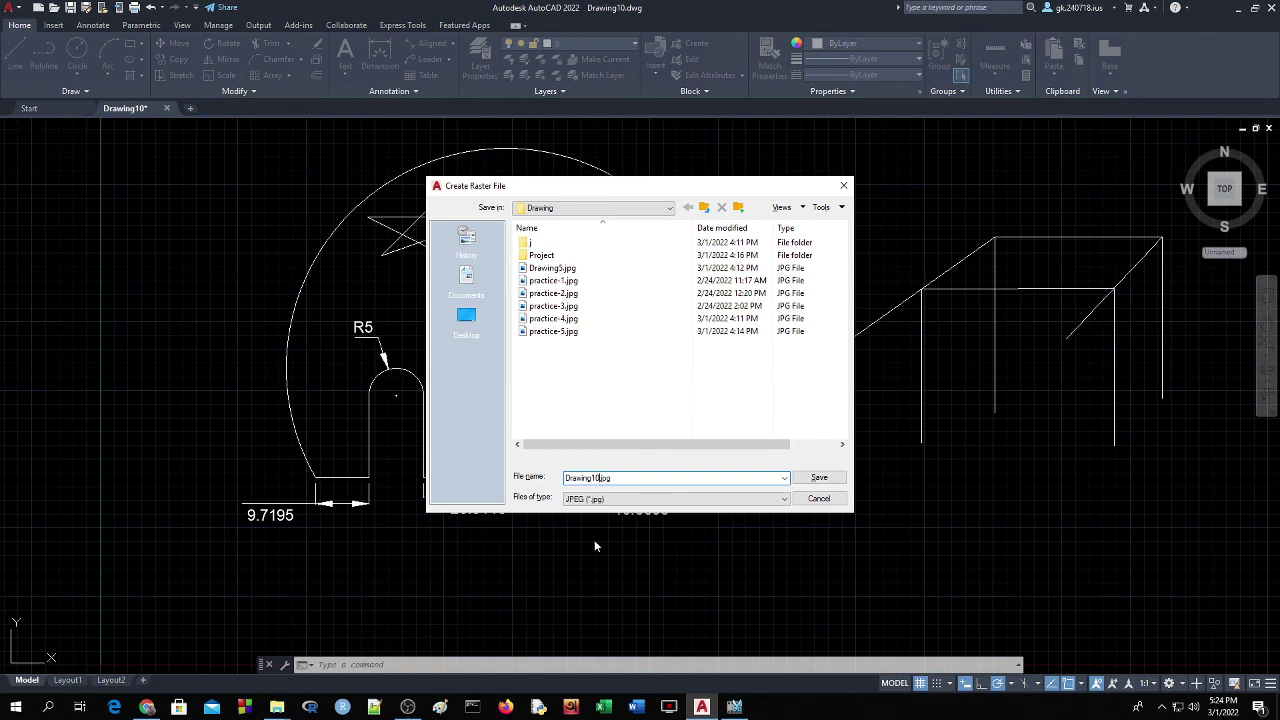
pyautogui.press('BackSpace')
pyautogui.press('BackSpace')
pyautogui.write('6')
pyautogui.click(828, 478)
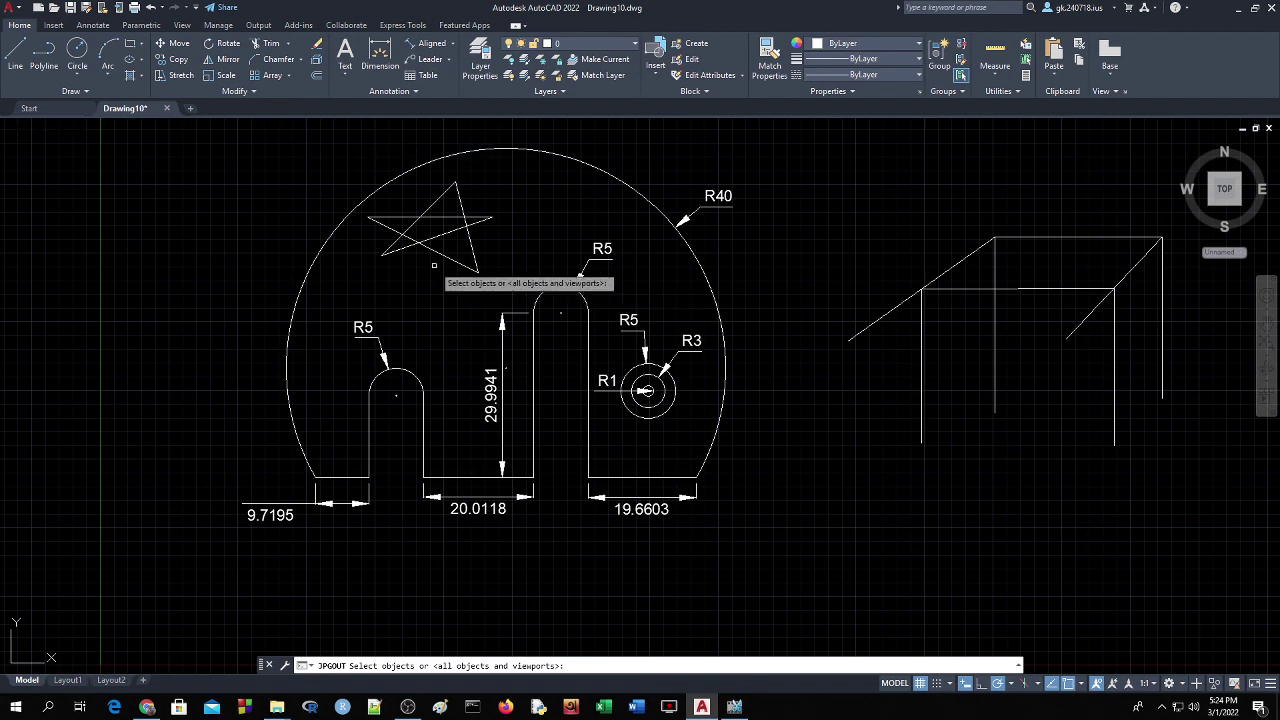
# Select all objects in the drawing.
pyautogui.press('Escape')
pyautogui.hotkey('ctrl', 'a')
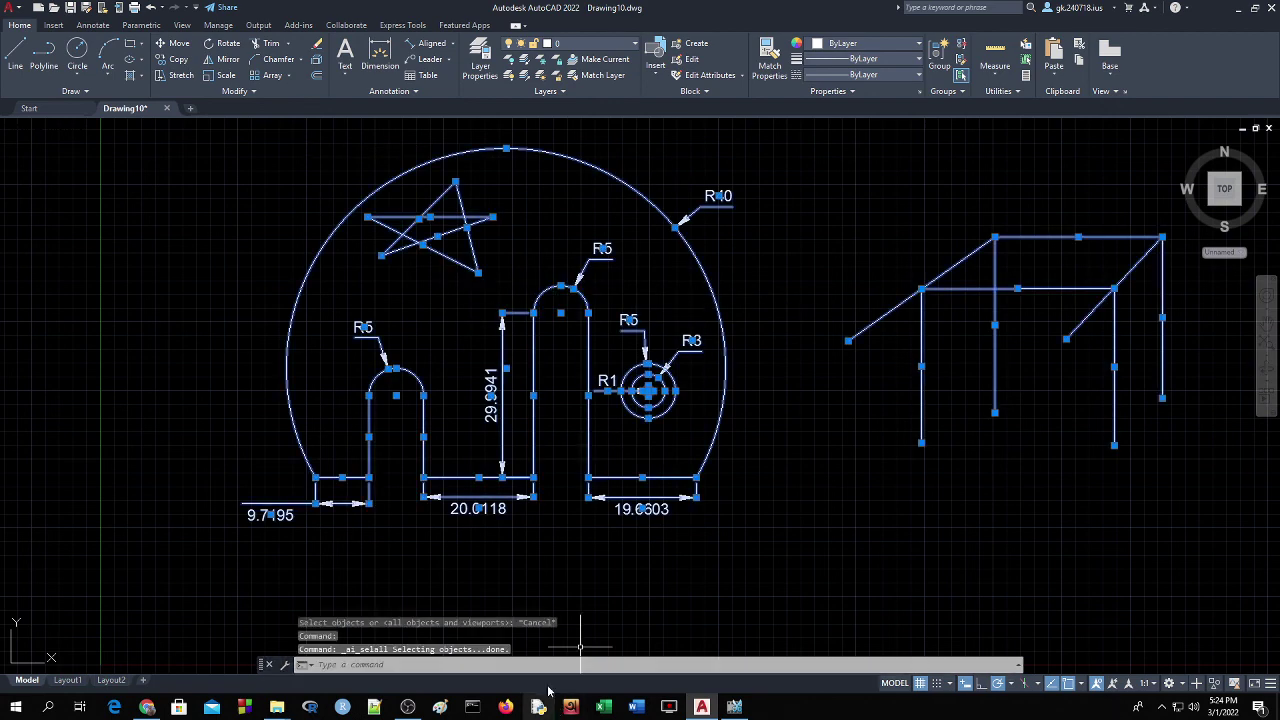
pyautogui.click(543, 664)
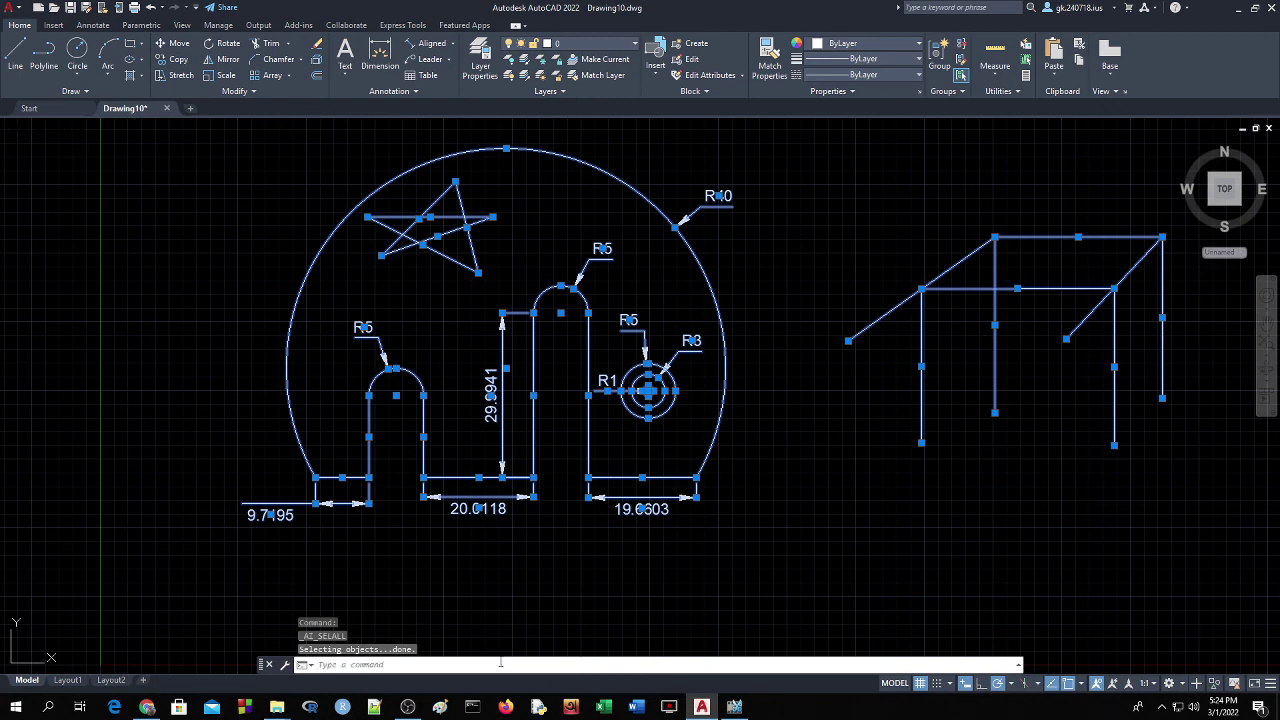
# Open Drawing-6.jpg from the Drawing folder in Photos to check it, then return to AutoCAD.
pyautogui.moveTo(277, 707)
pyautogui.click(237, 645)
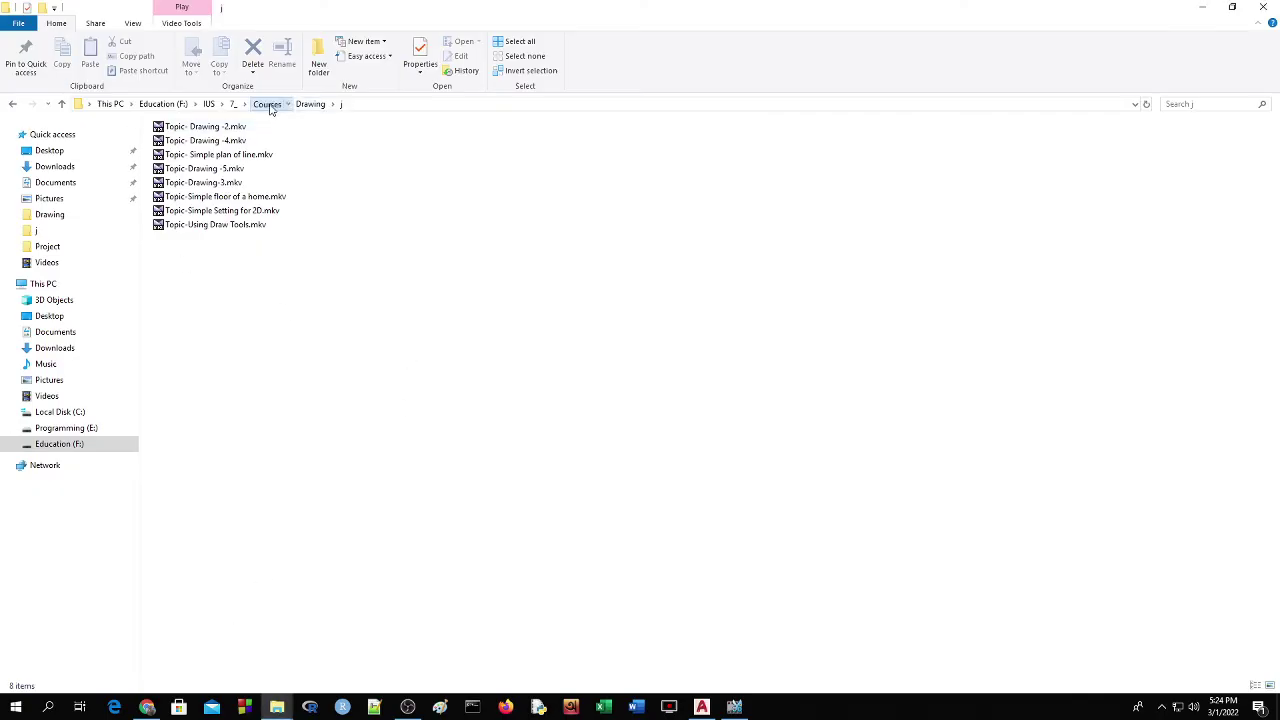
pyautogui.click(266, 104)
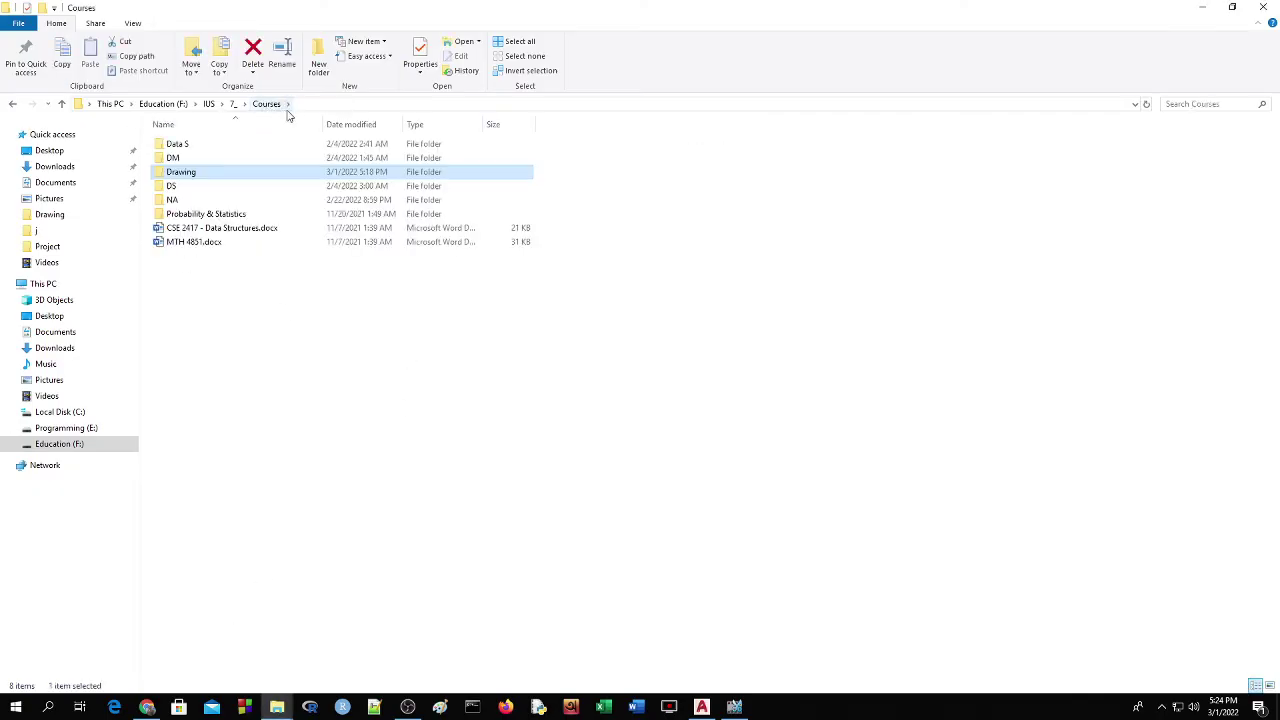
pyautogui.doubleClick(183, 175)
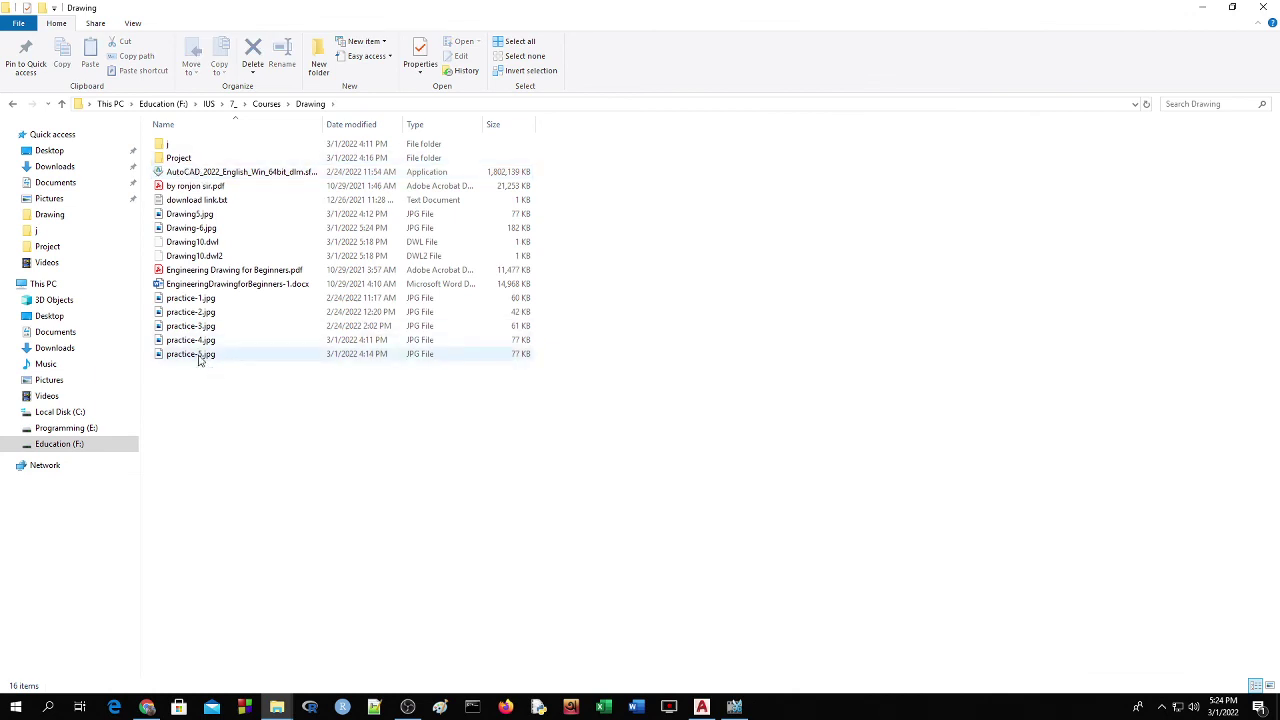
pyautogui.click(209, 229)
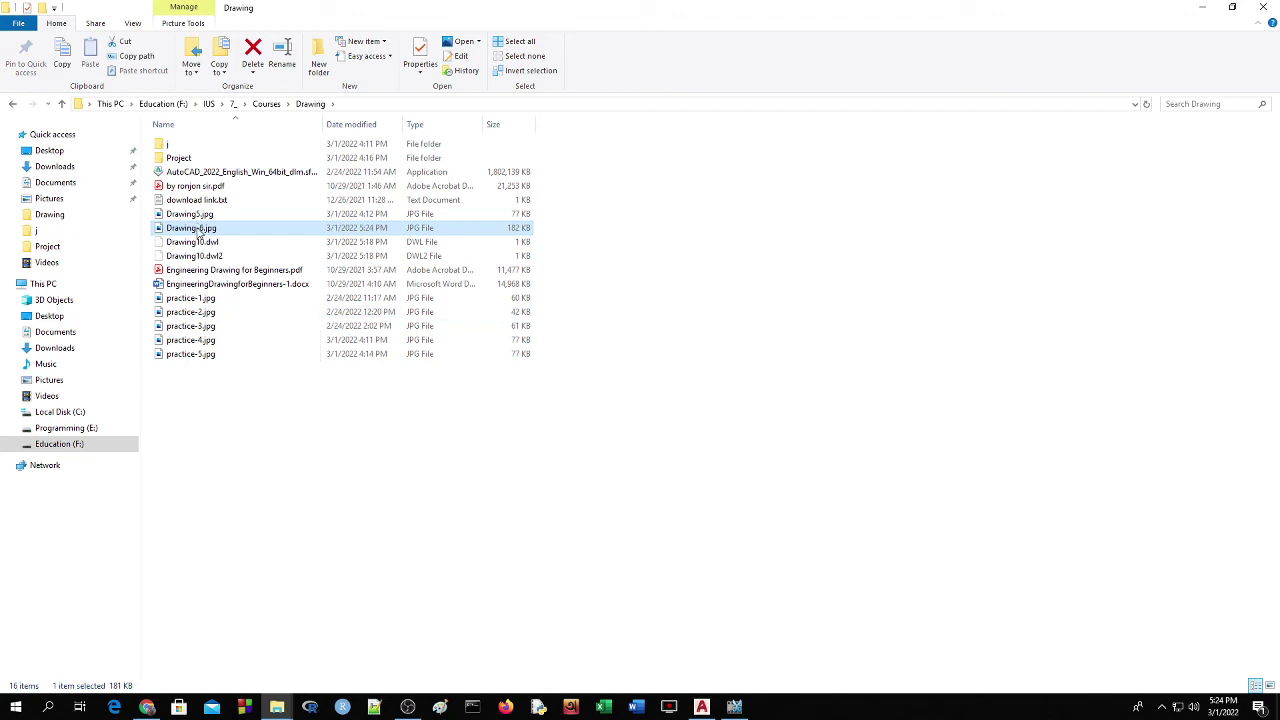
pyautogui.doubleClick(198, 229)
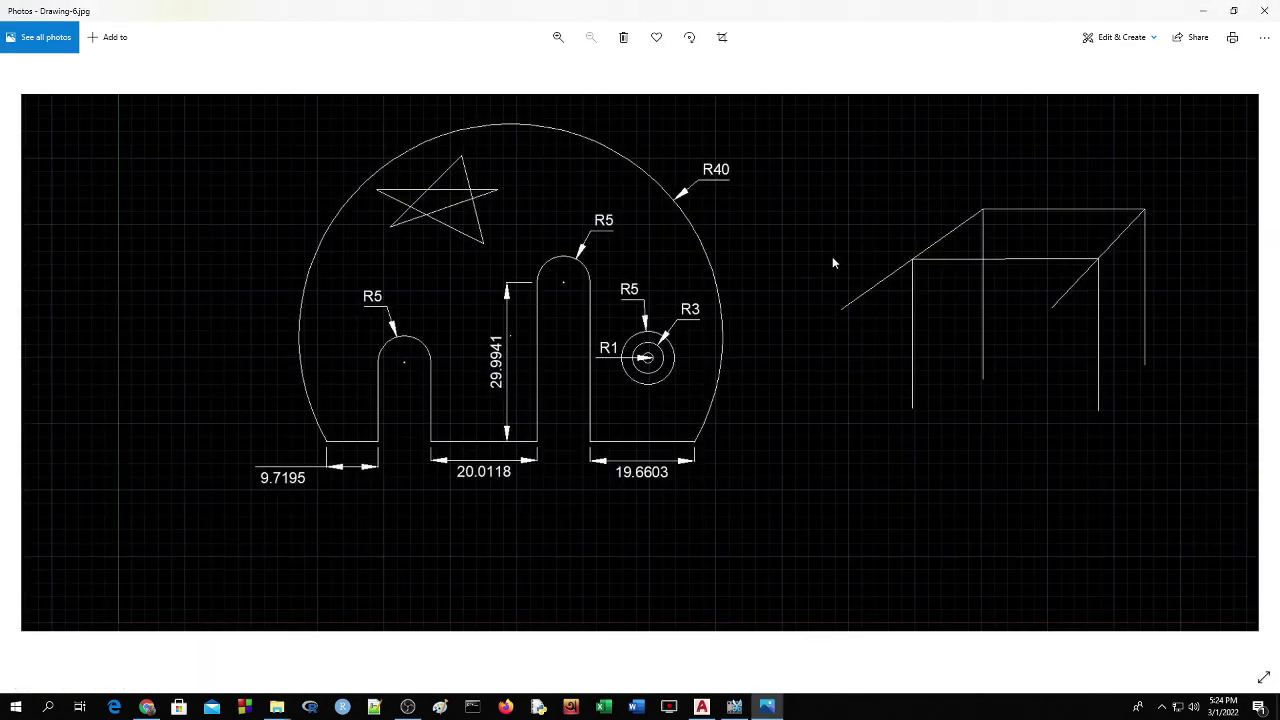
pyautogui.click(407, 710)
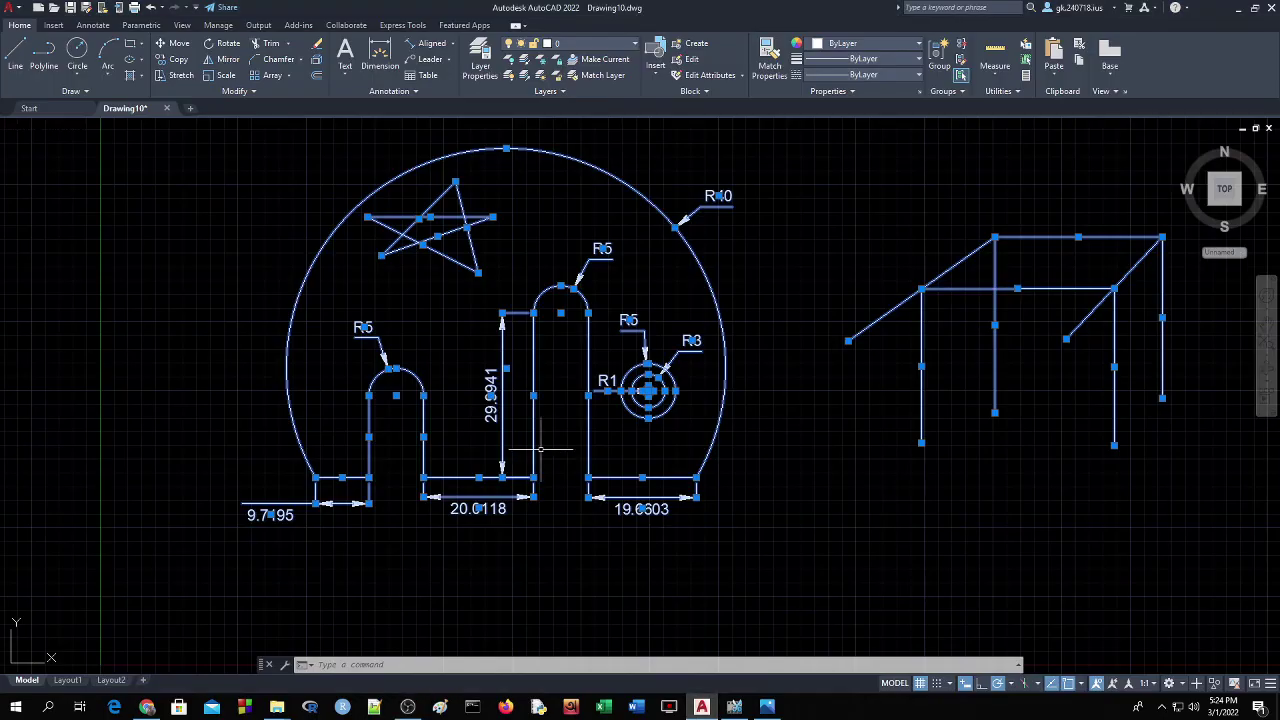
# Clear the current selection in the drawing.
pyautogui.click(209, 242)
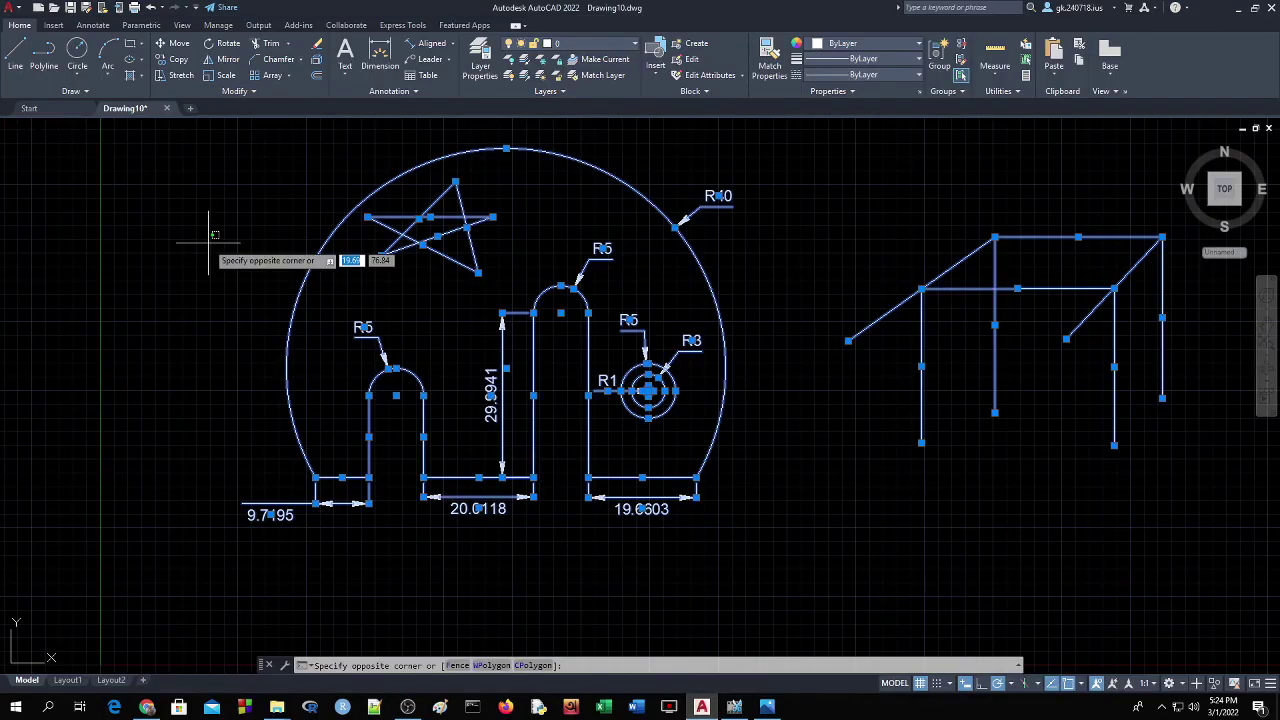
pyautogui.press('Escape')
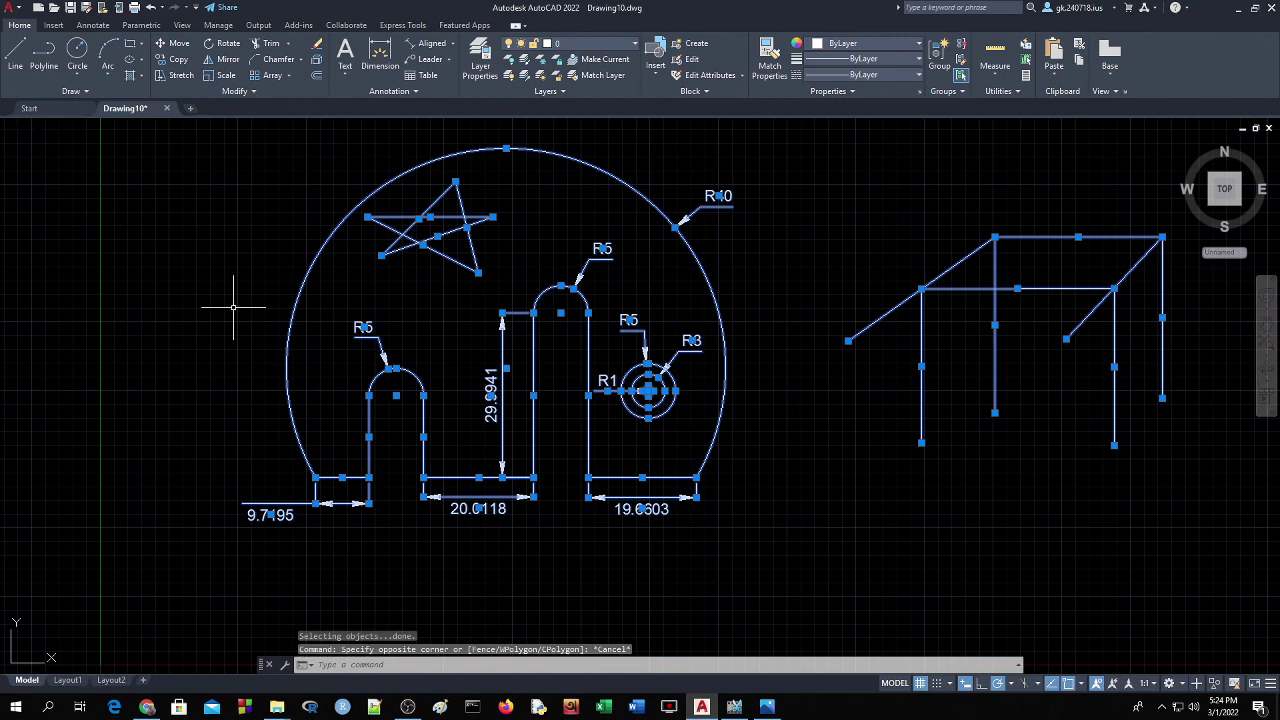
pyautogui.press('Escape')
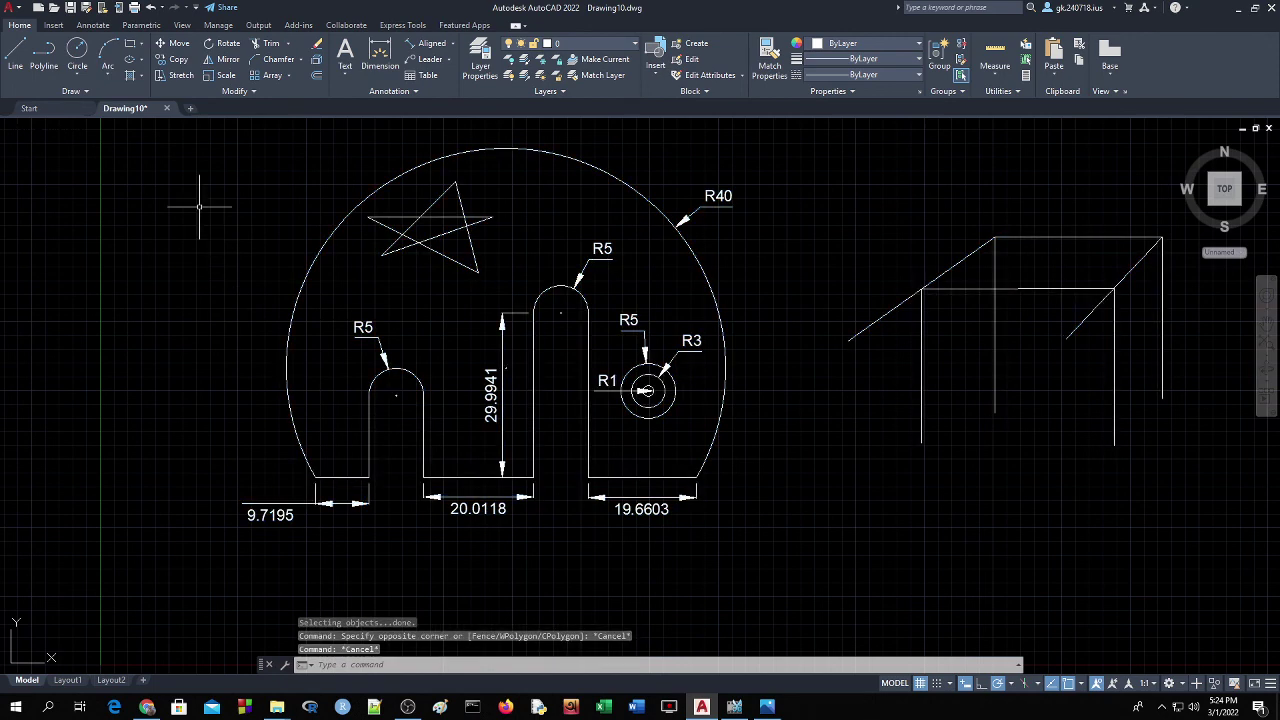
# Save the drawing as Drawing6.dwg in the Project folder and open the application menu.
pyautogui.click(73, 8)
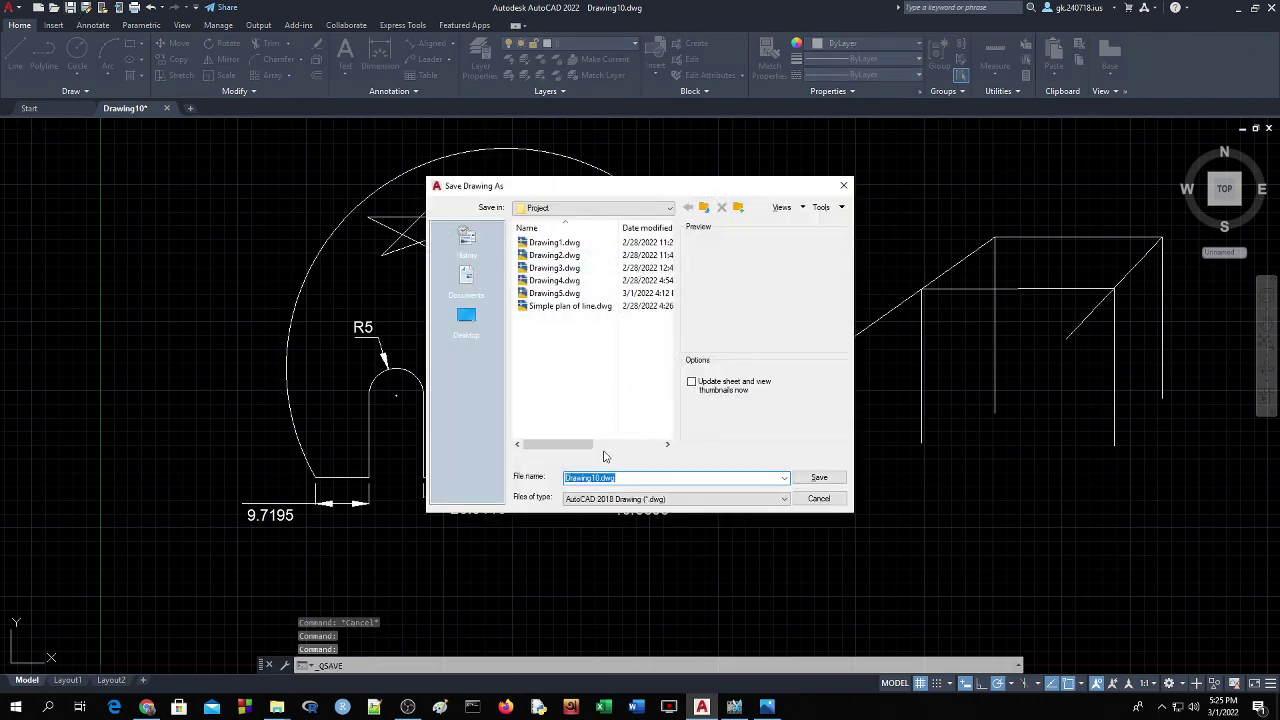
pyautogui.click(630, 477)
pyautogui.write('6')
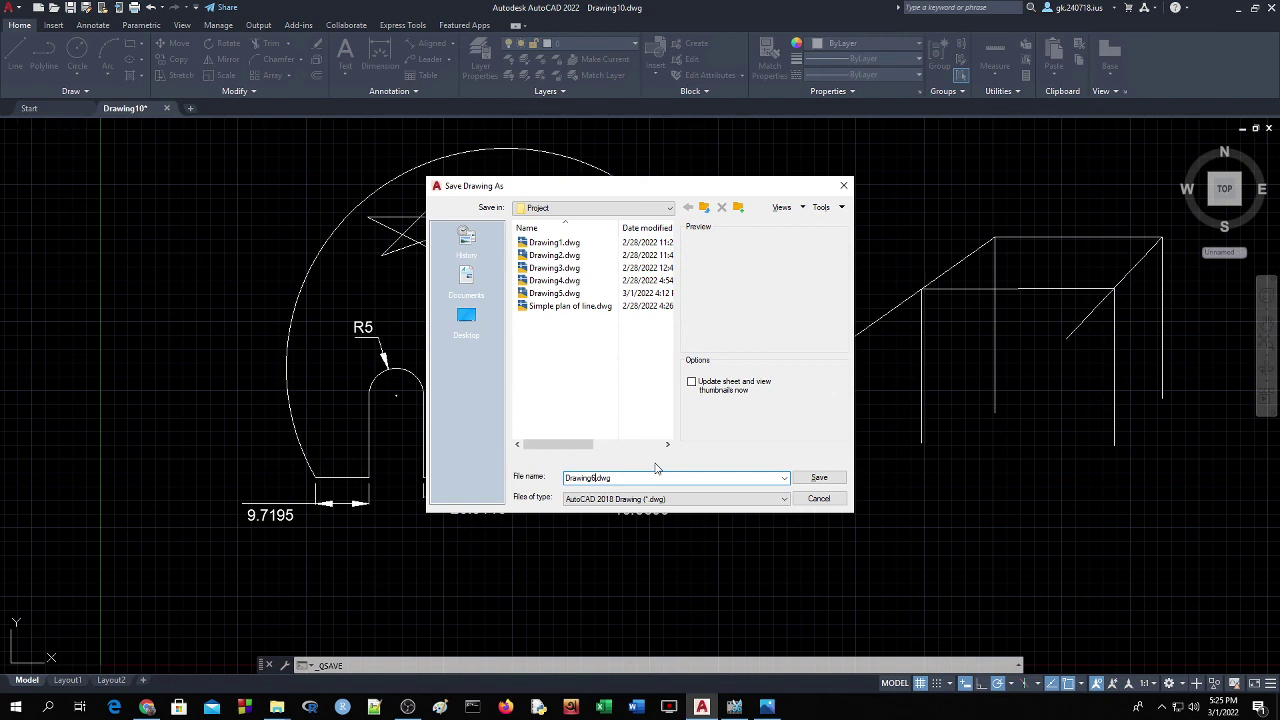
pyautogui.click(820, 480)
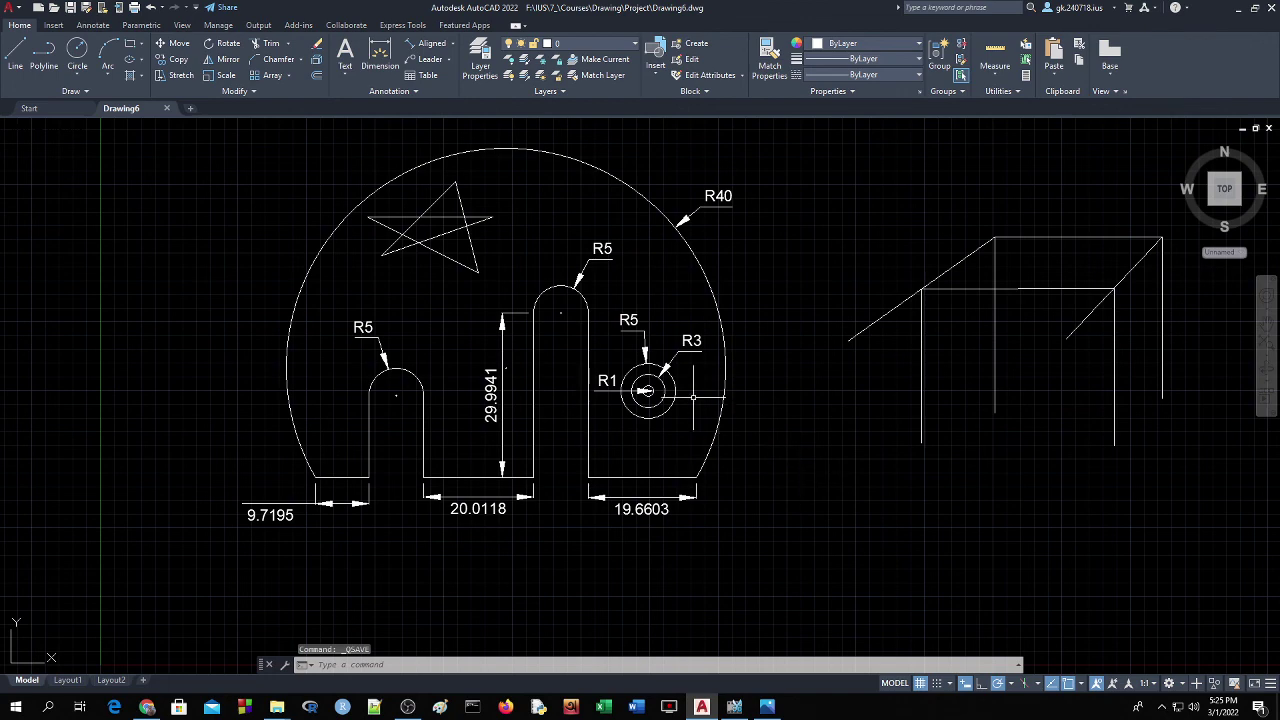
pyautogui.click(20, 10)
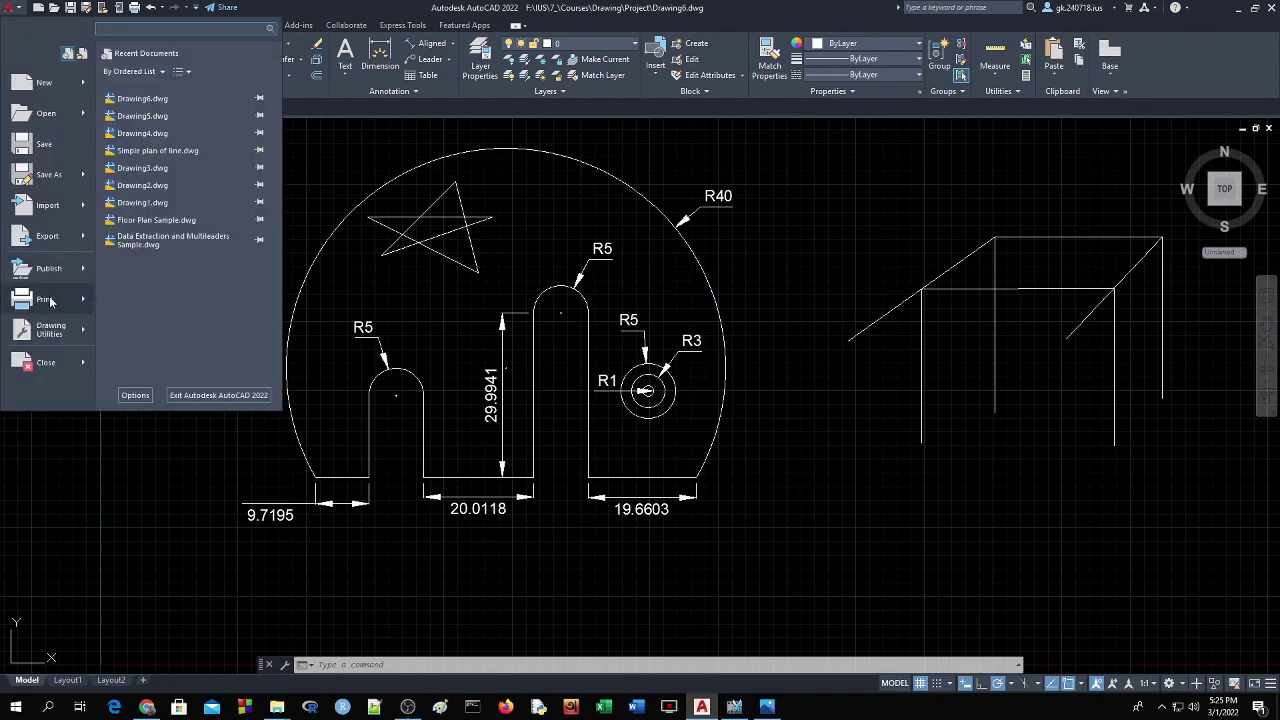